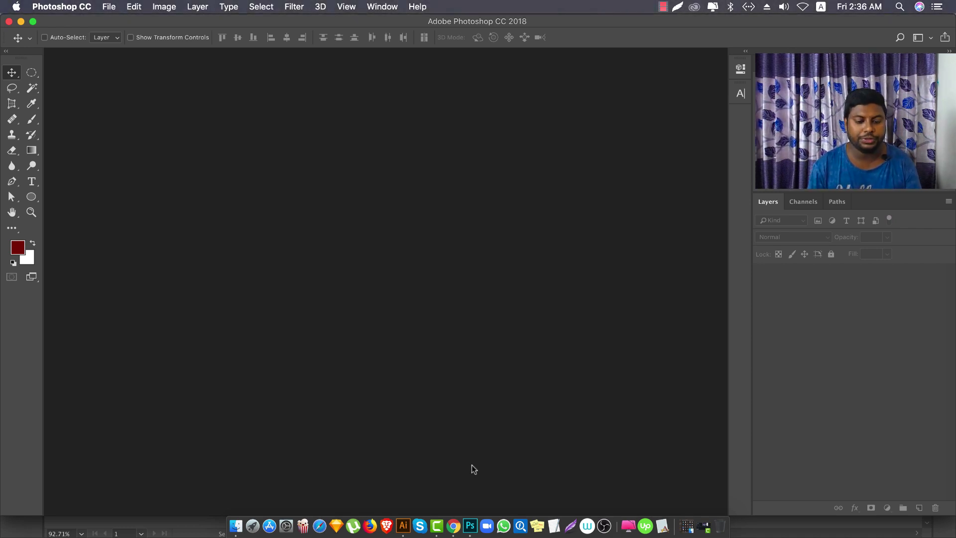
- Create Untitled-1 at 1000 px width and height with 300 pixels/inch resolution
click(108, 7)
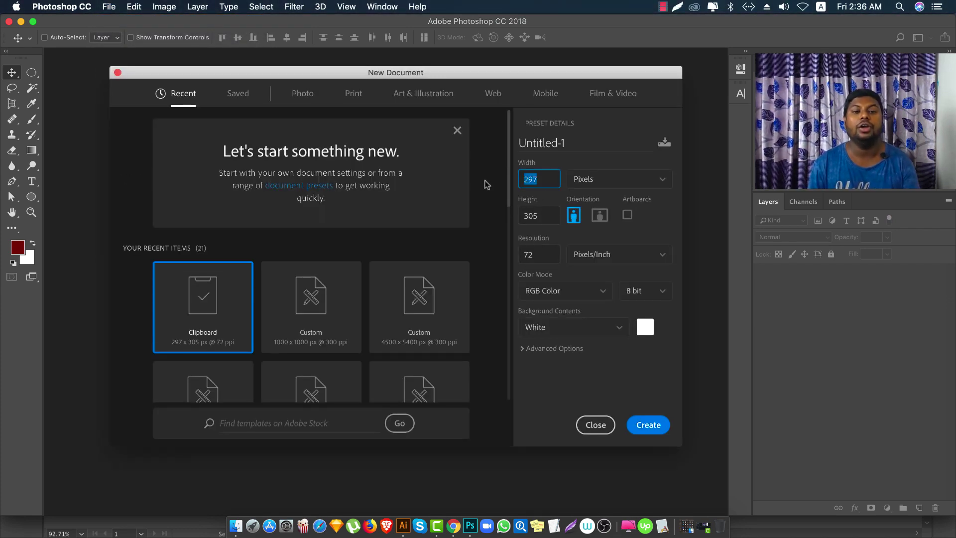
text(000)
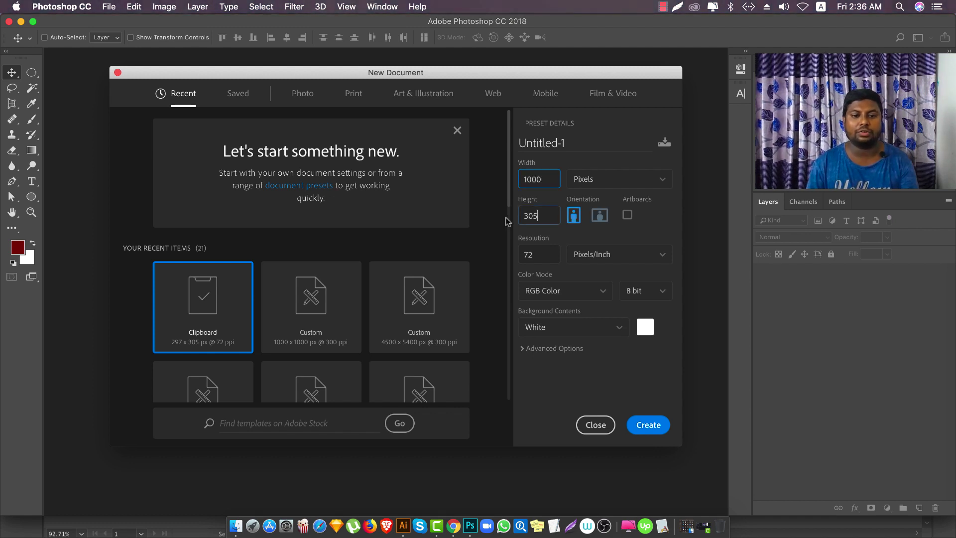
key(Tab)
text(1000)
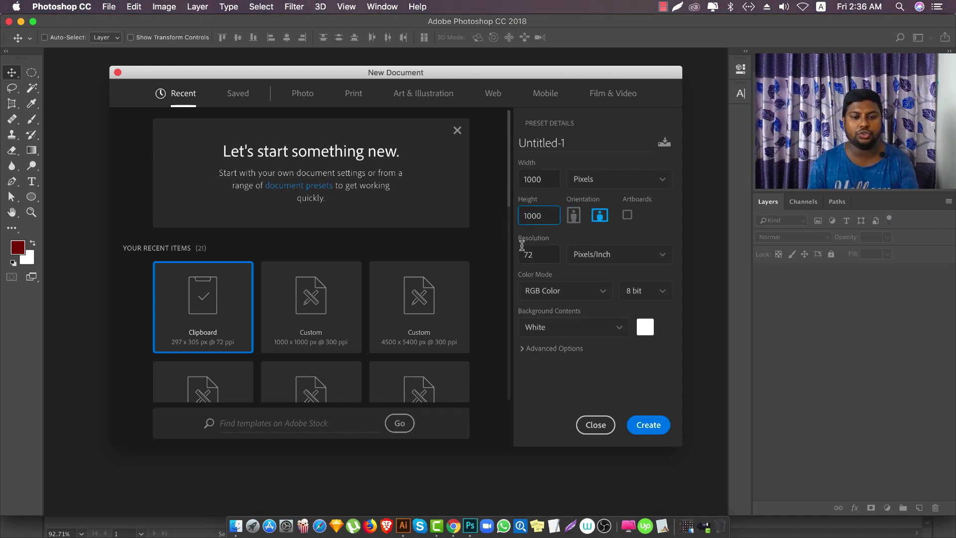
key(Tab)
text(3)
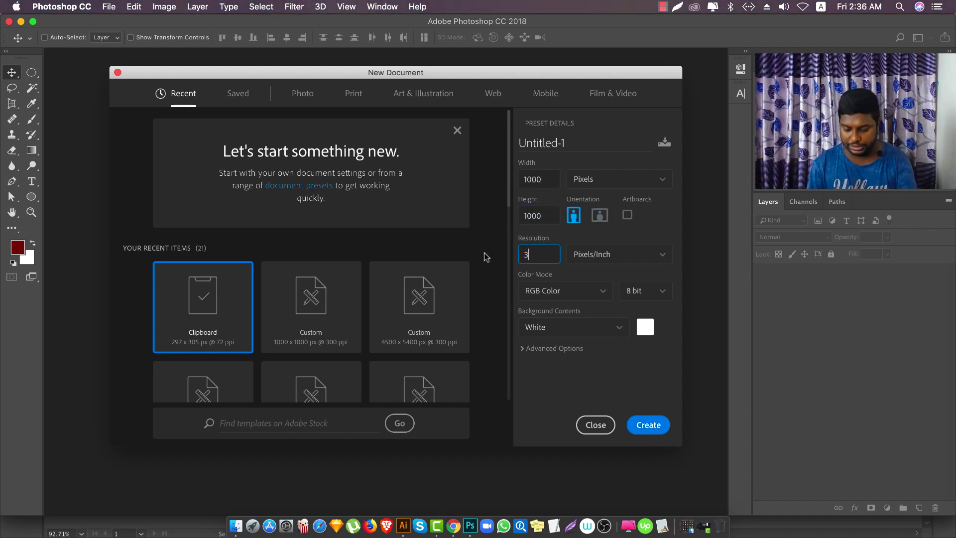
text(00)
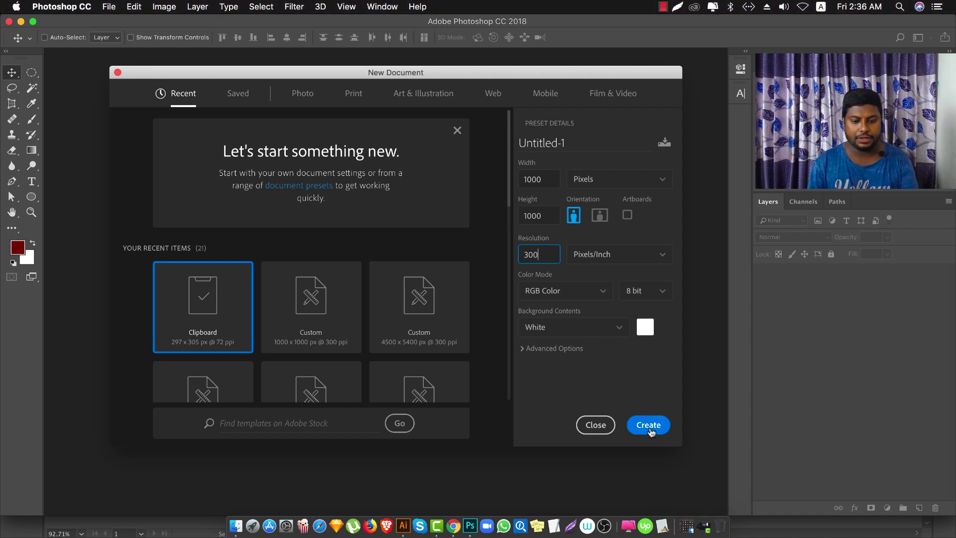
click(649, 428)
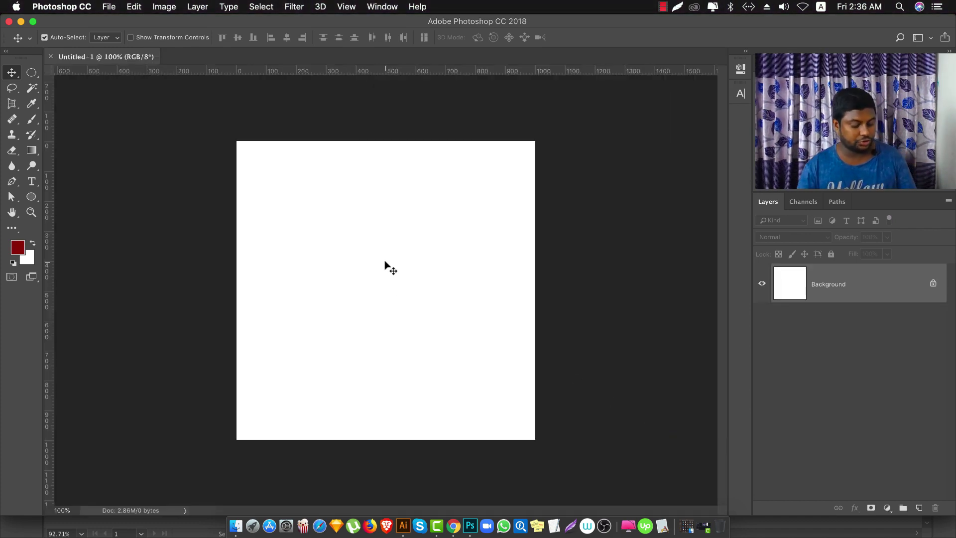
- Zoom the canvas to 200% and show the rulers
key(super)
super+click(425, 254)
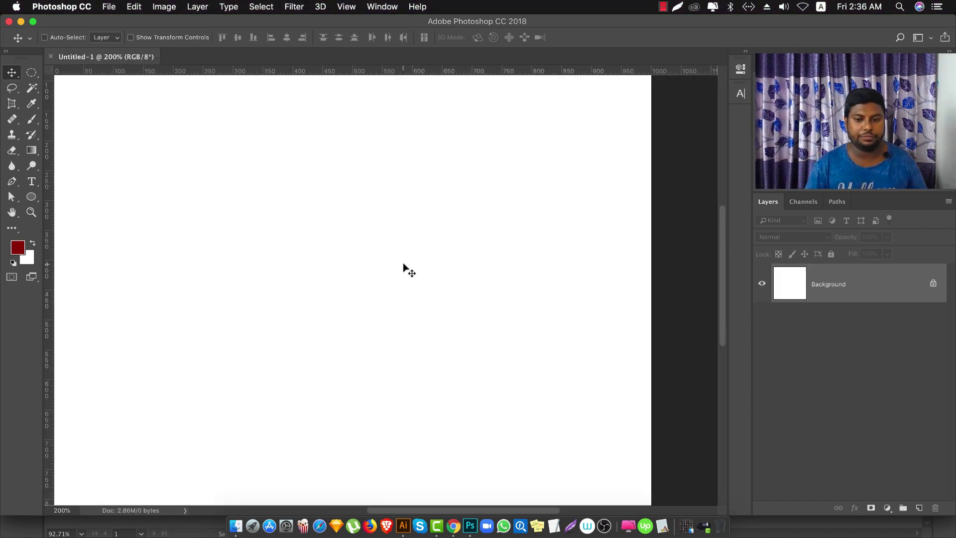
drag(419, 260, 467, 284)
key(super+r)
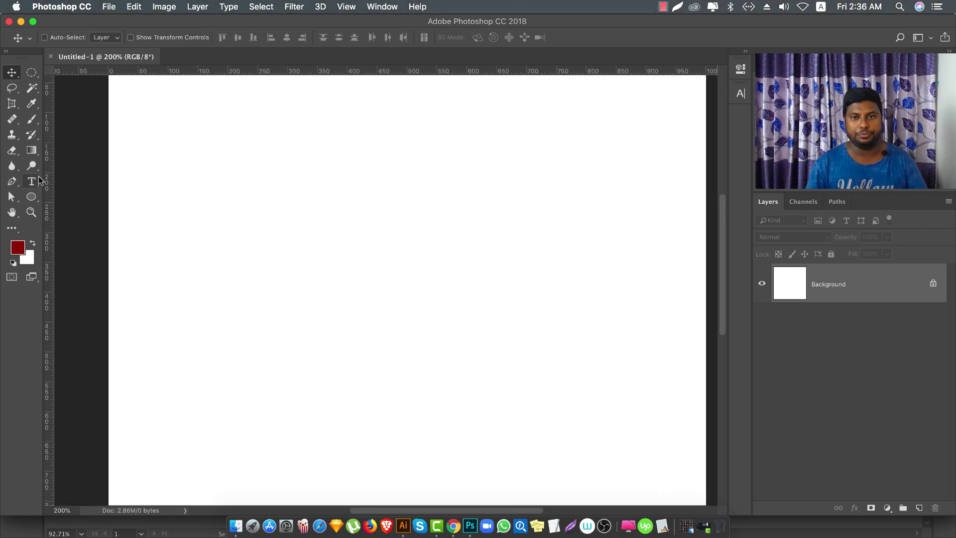
- Draw a black 465 × 287 px rectangle, Rectangle 1, in the canvas middle
right_click(30, 197)
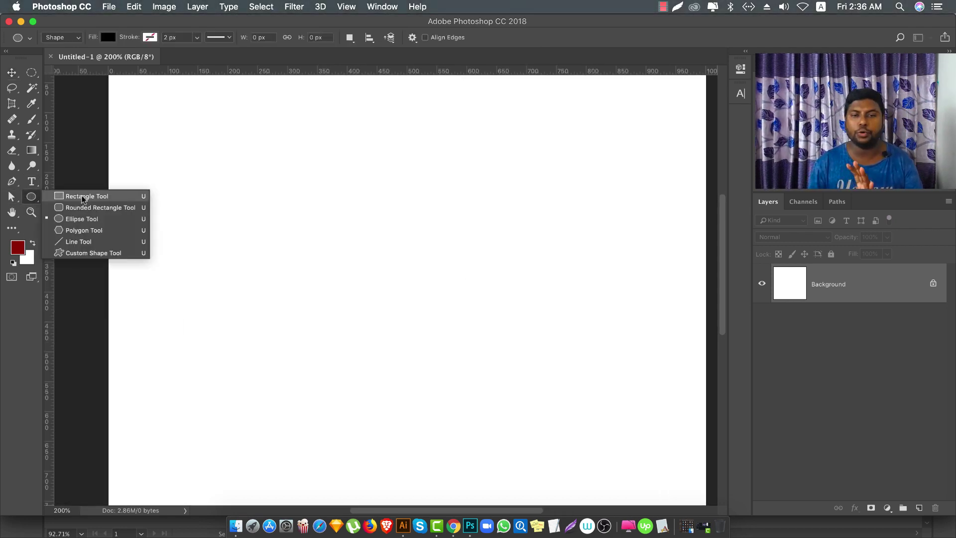
click(81, 194)
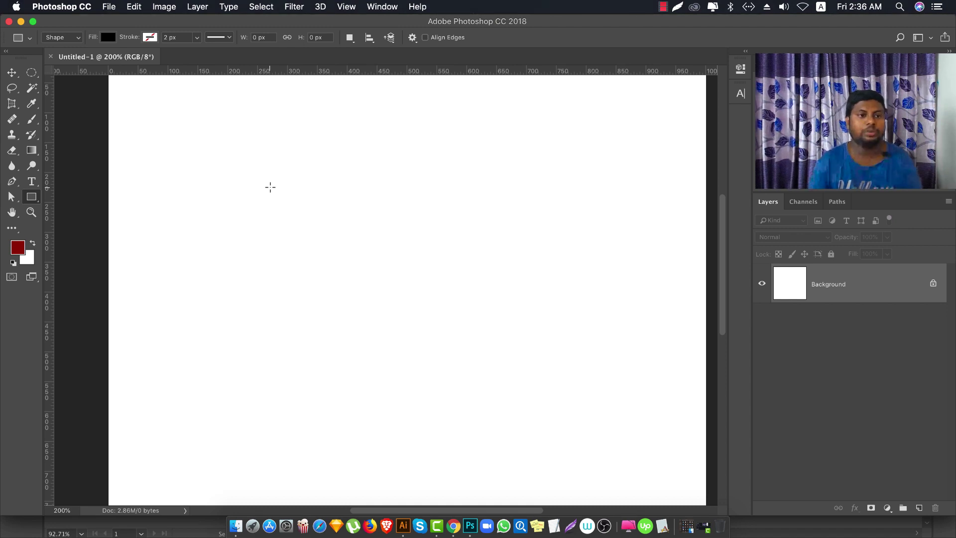
drag(224, 183, 502, 355)
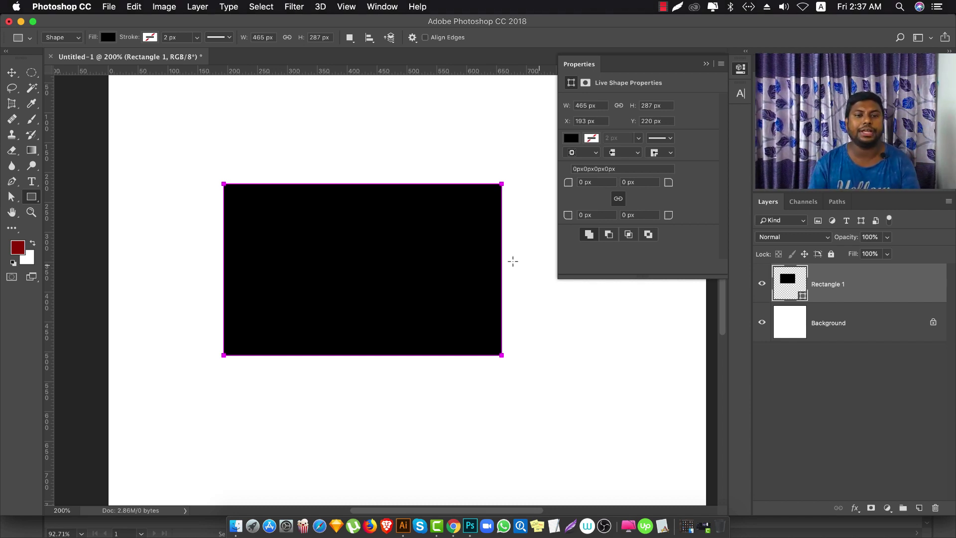
- Convert the Rectangle 1 layer to a smart object
click(12, 73)
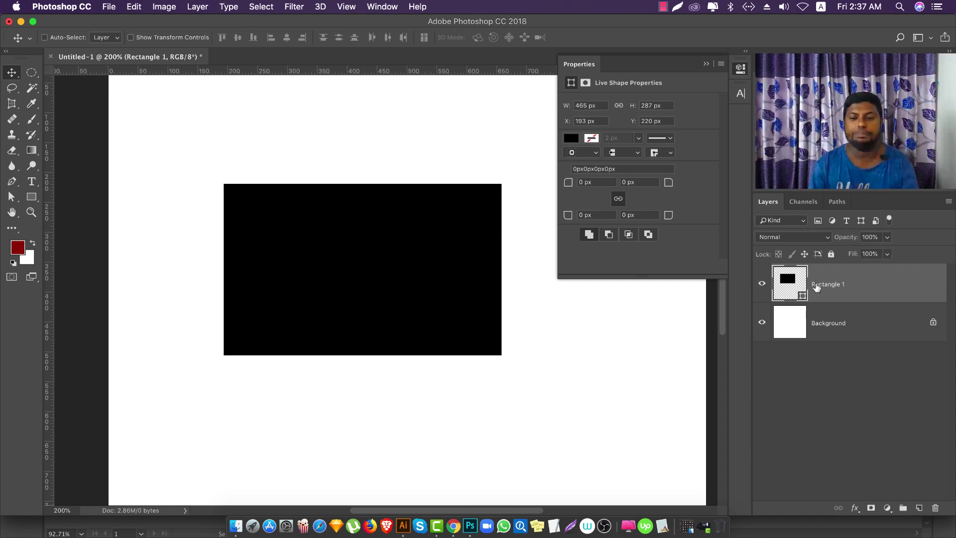
right_click(818, 289)
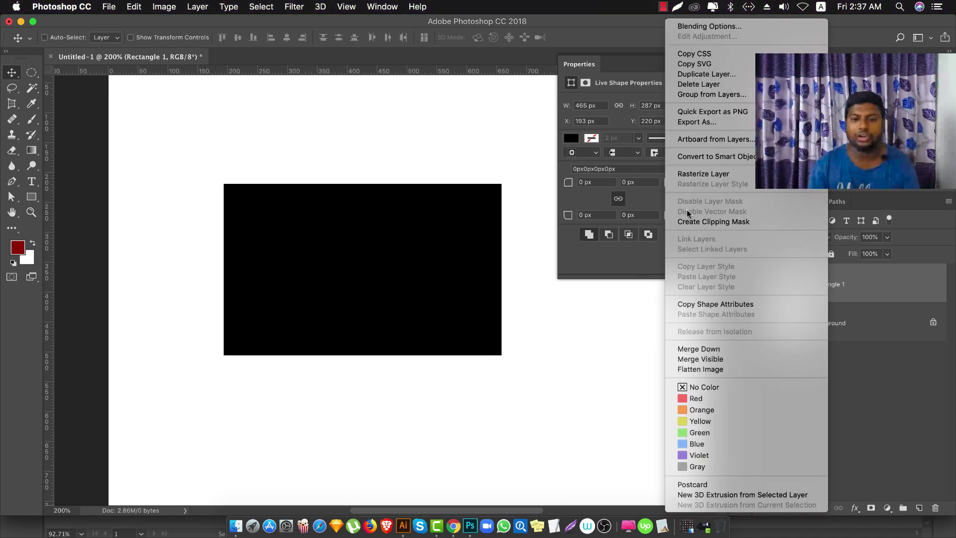
click(696, 157)
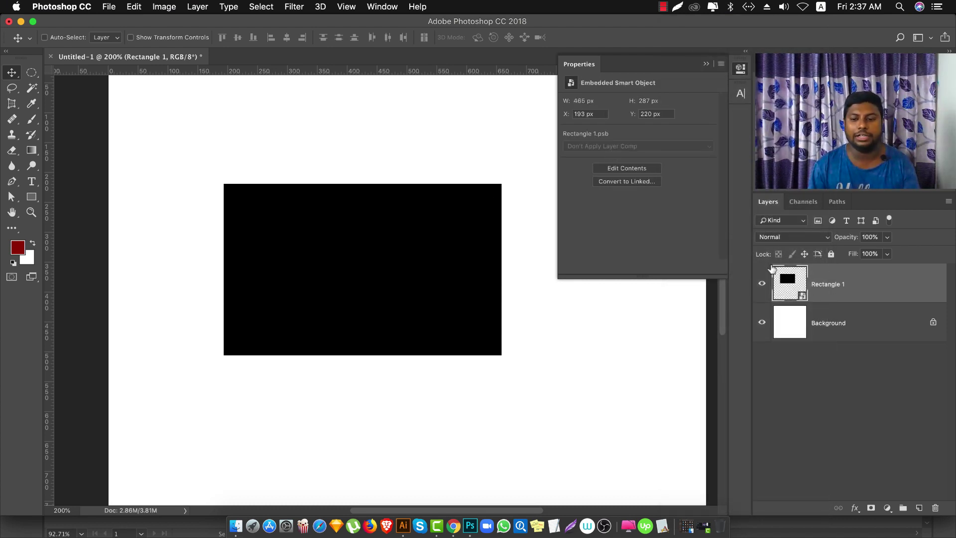
click(762, 283)
click(762, 283)
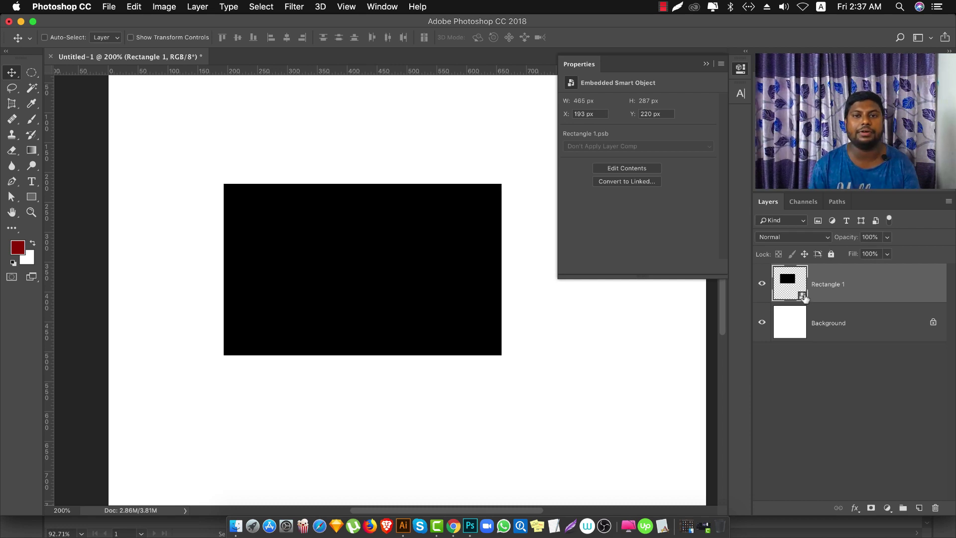
click(762, 284)
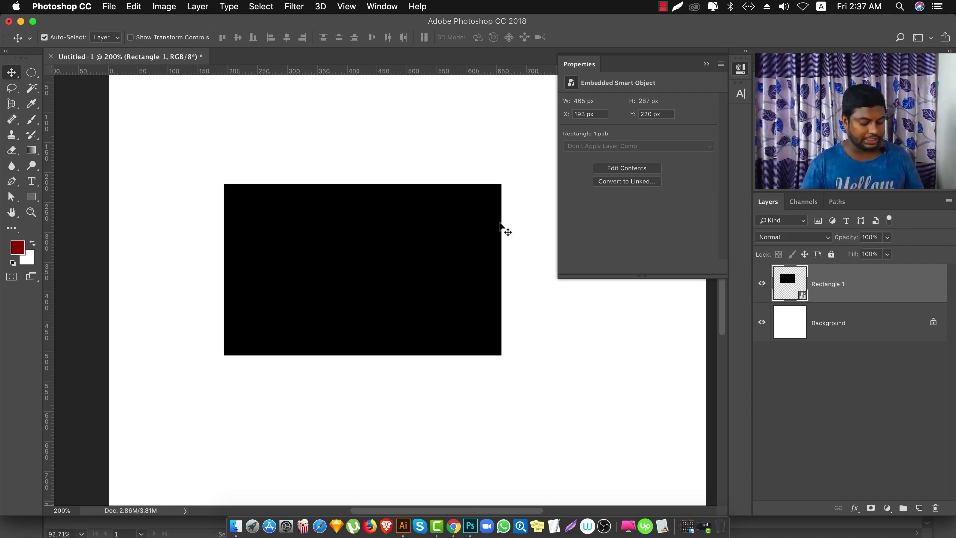
- Warp the rectangle by pulling all four corners outward into a curved card shape
key(ctrl+t)
right_click(388, 207)
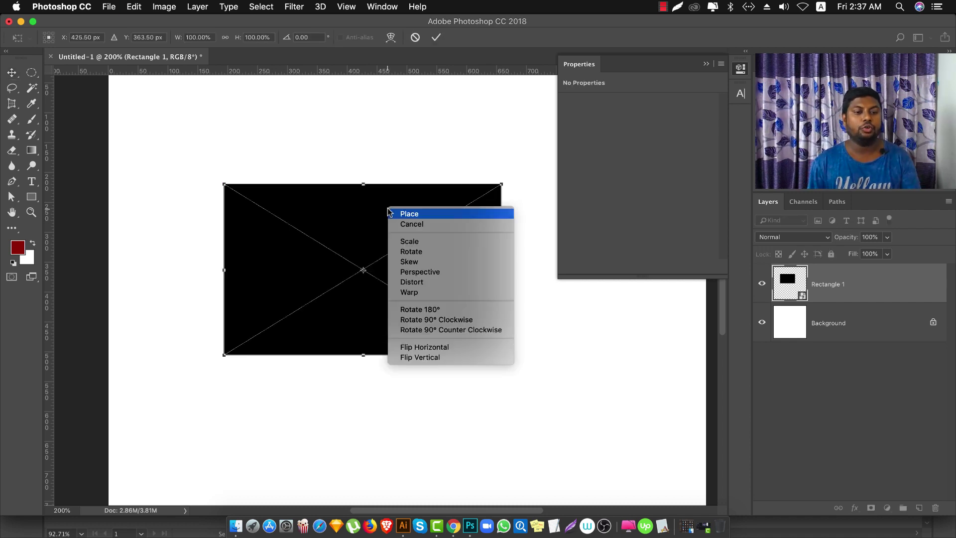
click(430, 293)
drag(224, 184, 194, 149)
drag(224, 356, 193, 378)
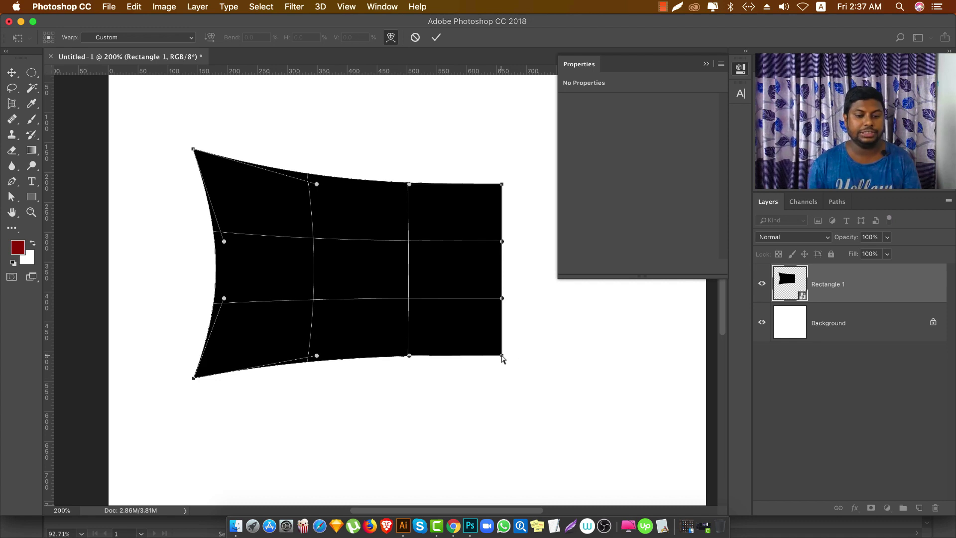
drag(502, 355, 522, 385)
drag(503, 185, 521, 146)
- Distort the bottom-right corner downward to tilt the card and apply the transform
right_click(427, 192)
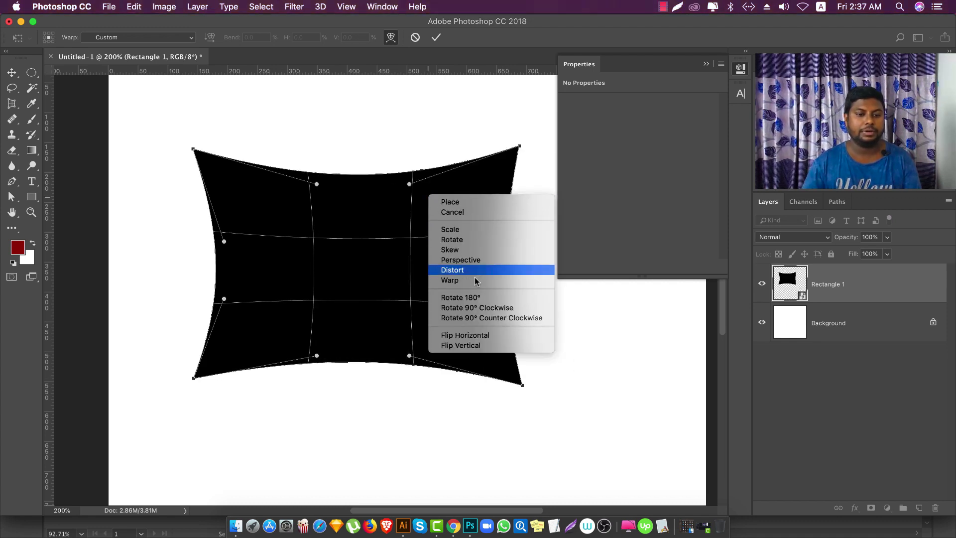
click(432, 200)
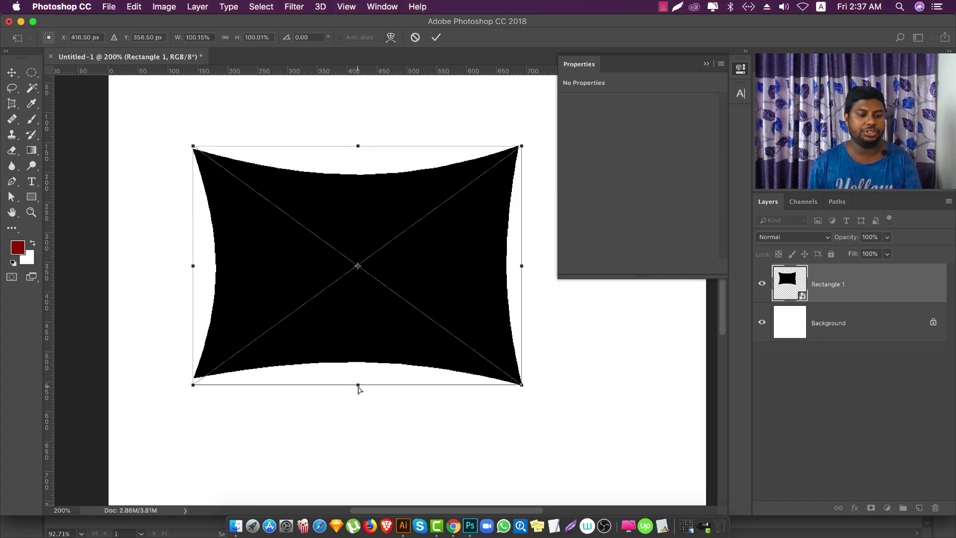
drag(522, 386, 509, 438)
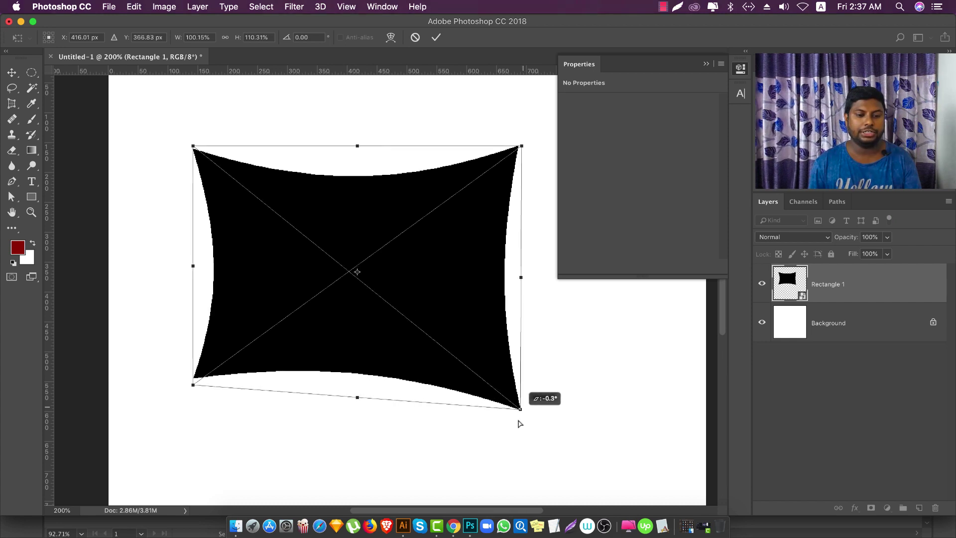
key(Return)
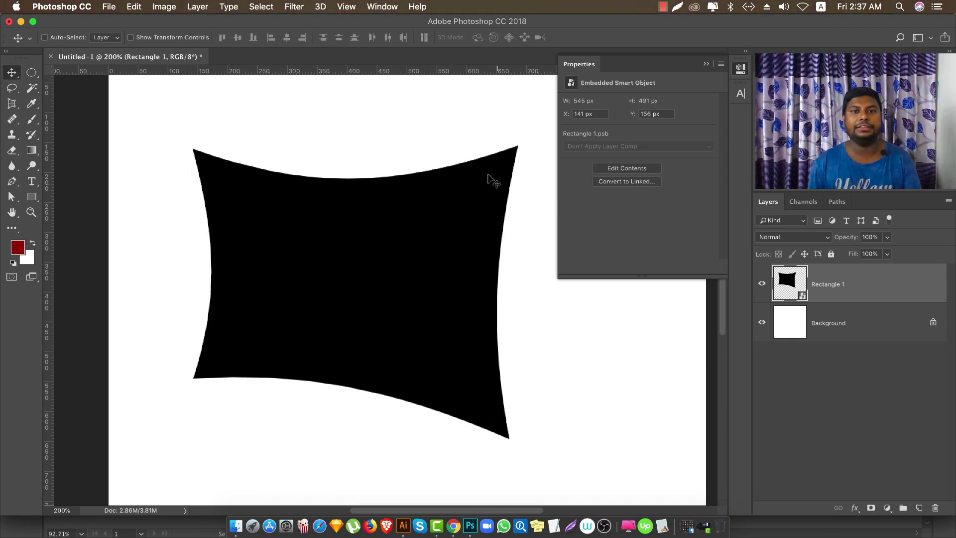
- Inside the smart object's contents, draw a second rectangle and fill it red
double_click(390, 139)
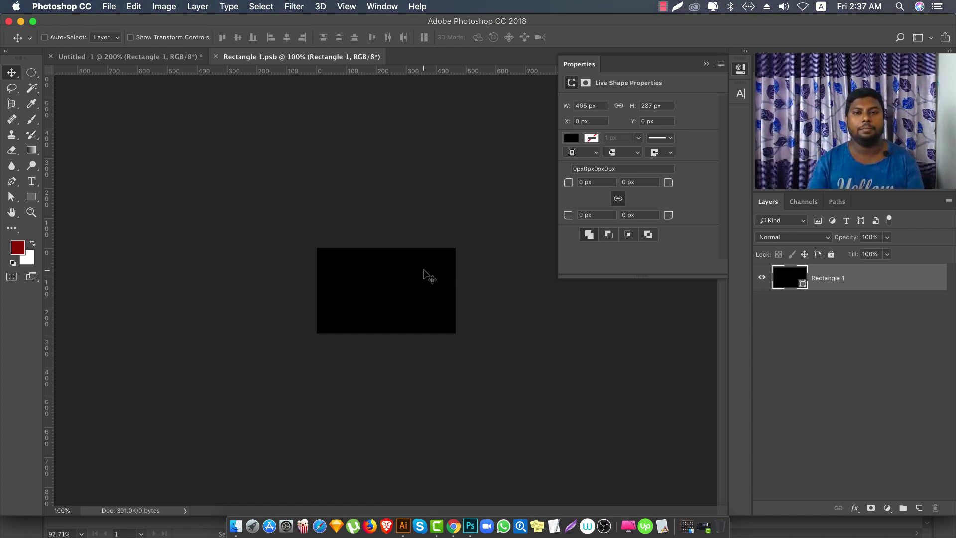
click(31, 197)
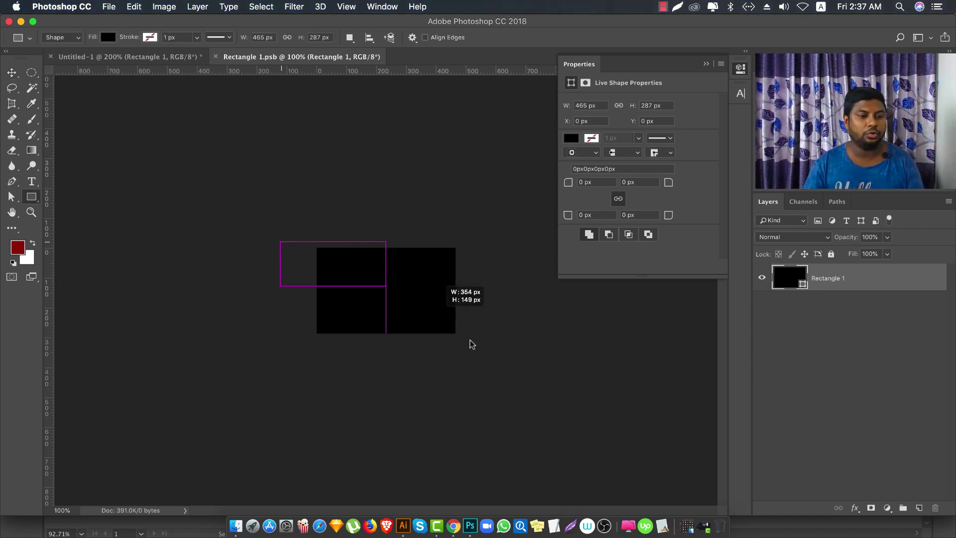
drag(280, 242, 477, 351)
double_click(790, 277)
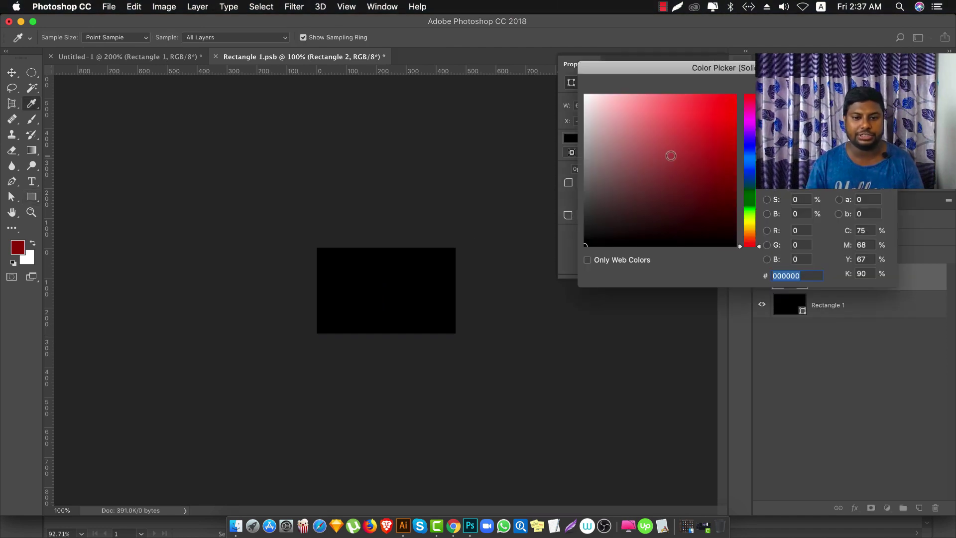
click(680, 126)
key(Return)
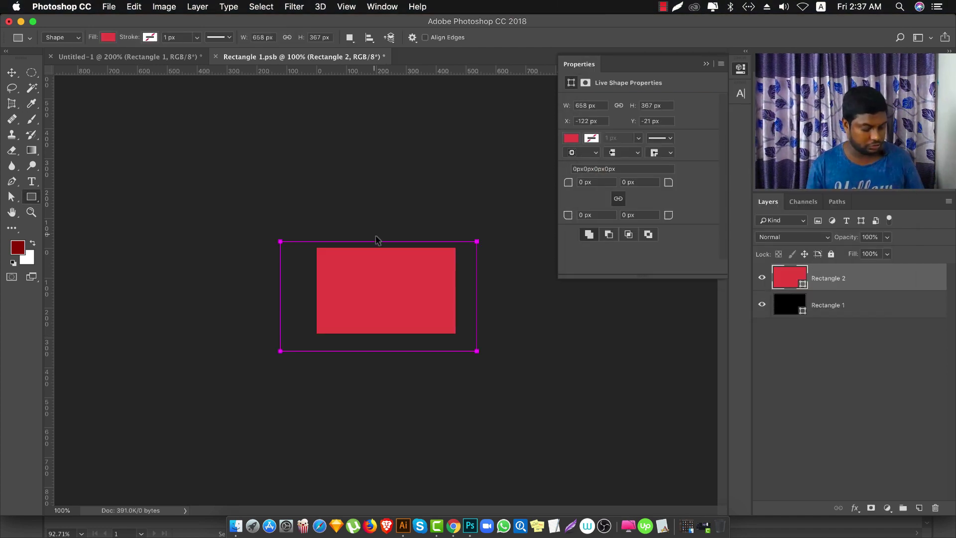
- Shrink the red rectangle inside the black one and save Rectangle 1.psb
key(ctrl+t)
drag(470, 246, 429, 272)
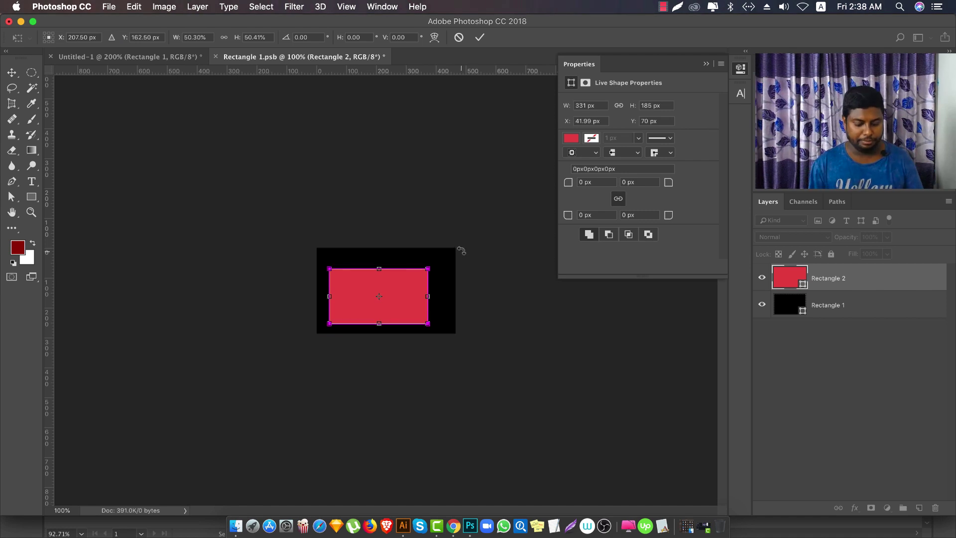
key(Return)
key(ctrl+s)
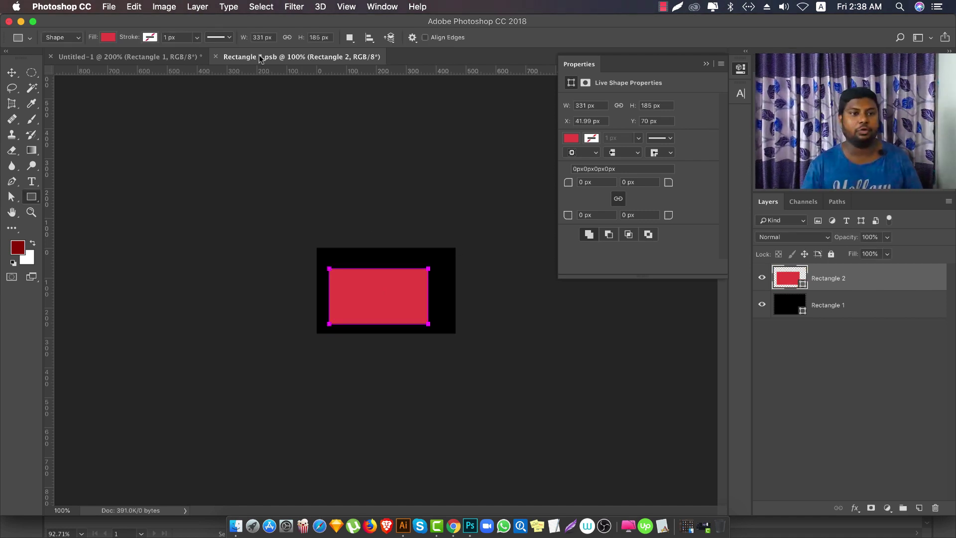
- Close Rectangle 1.psb to update the card in Untitled-1 and view it at 100%
key(ctrl+Tab)
key(v)
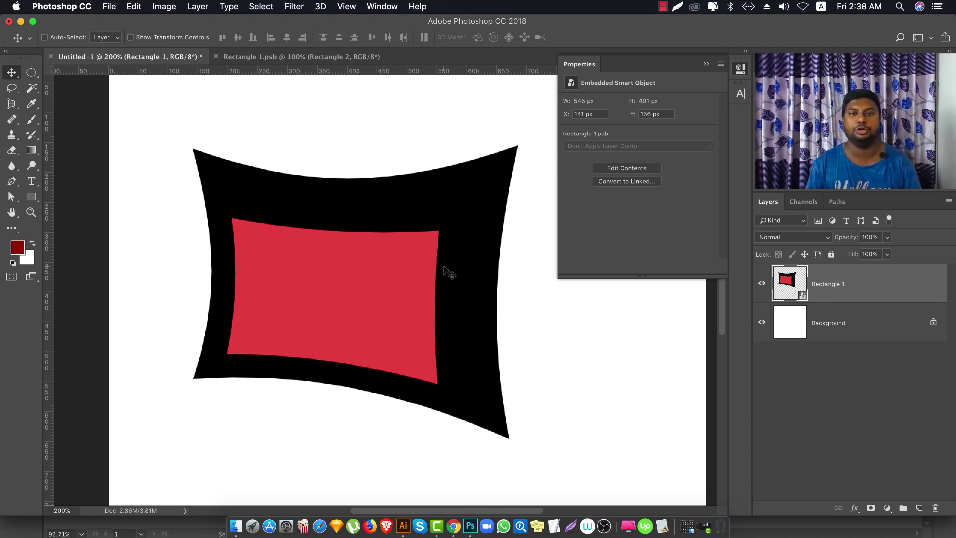
click(257, 58)
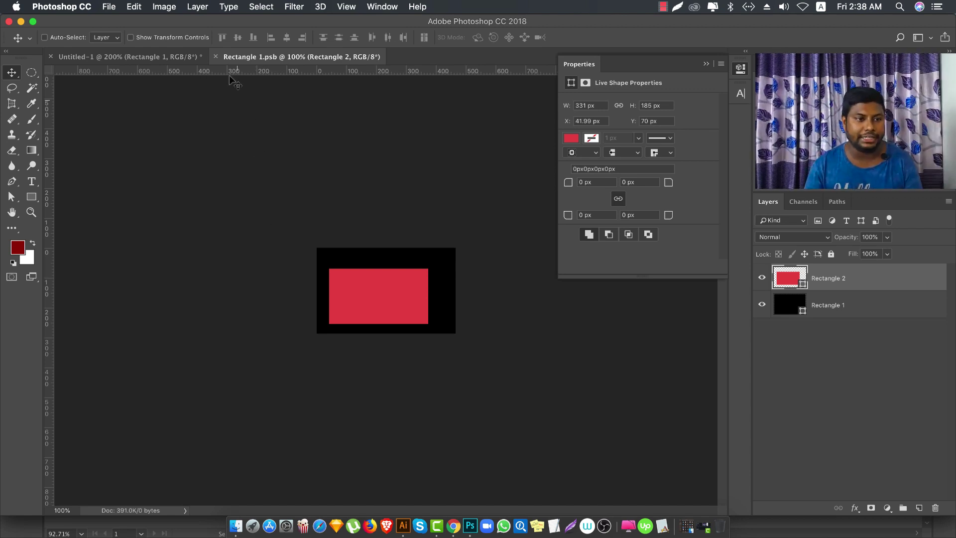
click(217, 57)
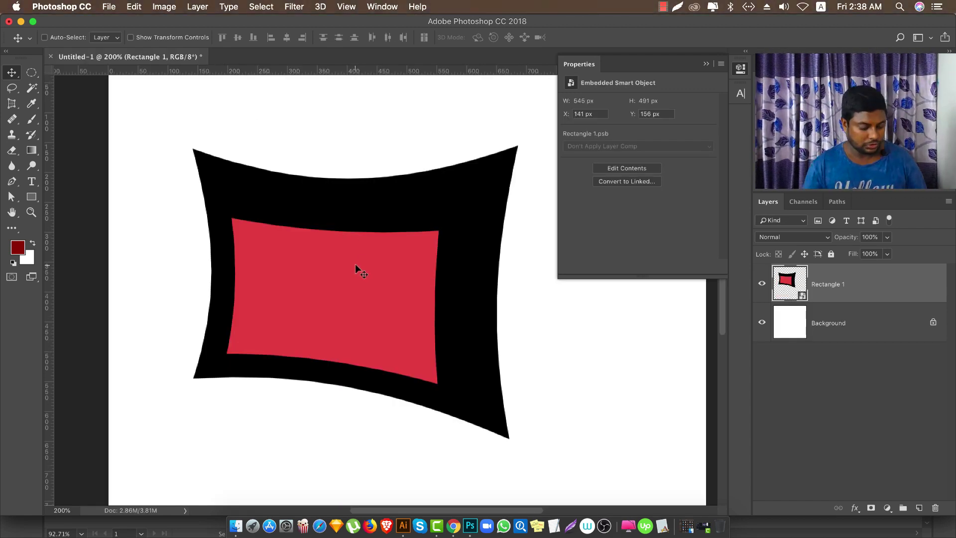
key(super+minus)
key(super+minus)
- Place Good Vibes.jpg from Downloads as an embedded smart object and commit it
key(super+equal)
click(108, 6)
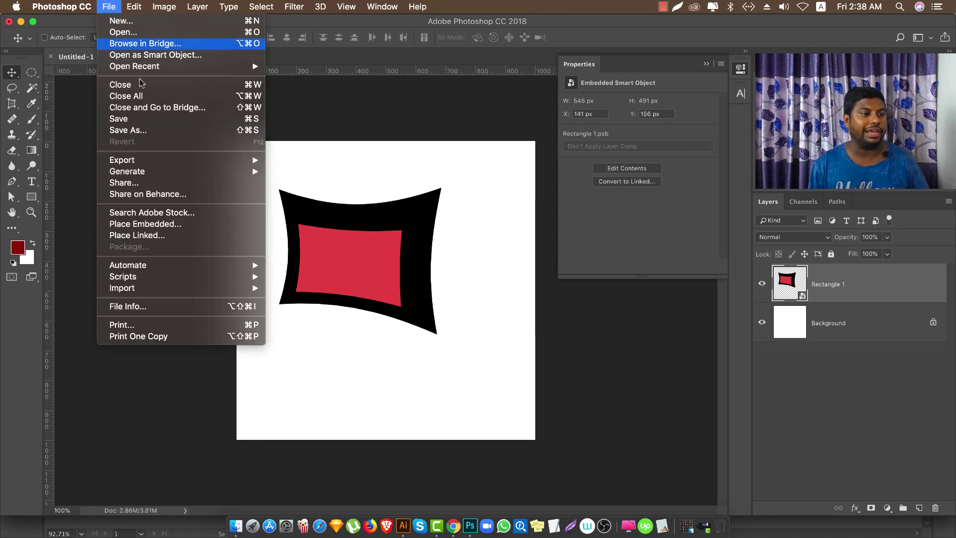
click(164, 226)
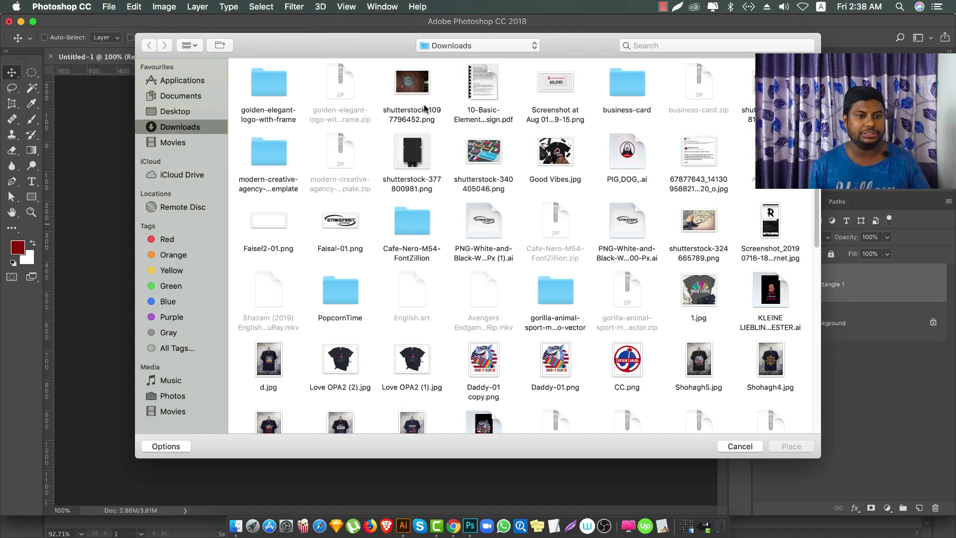
click(556, 152)
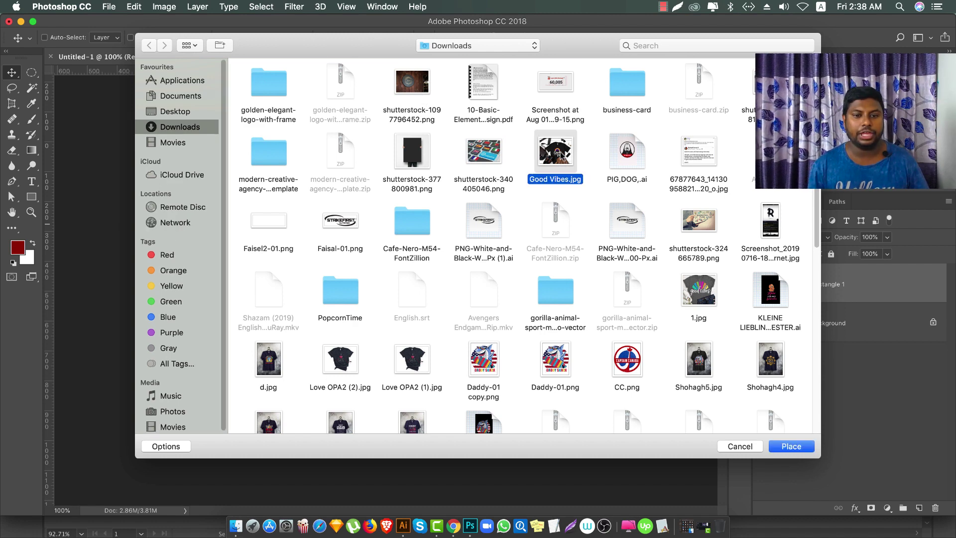
click(785, 447)
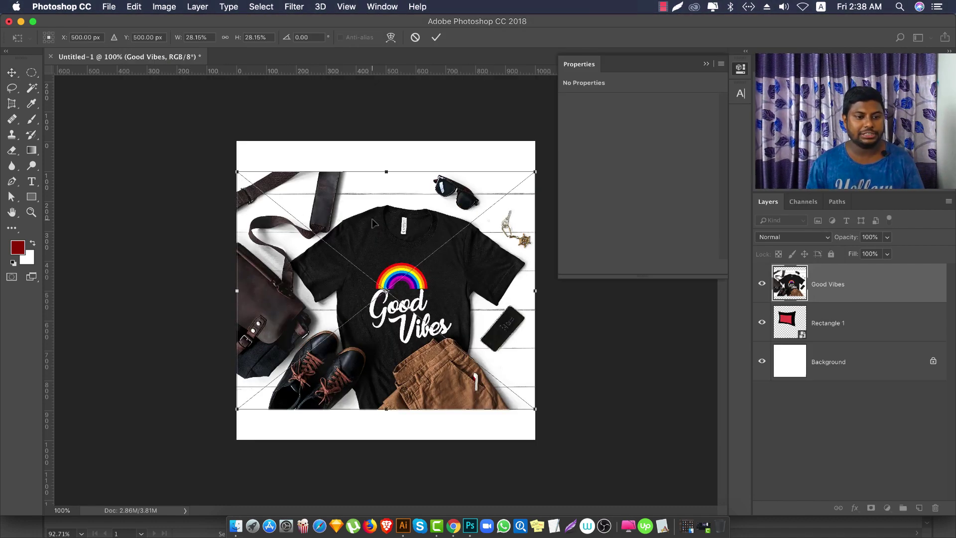
key(Return)
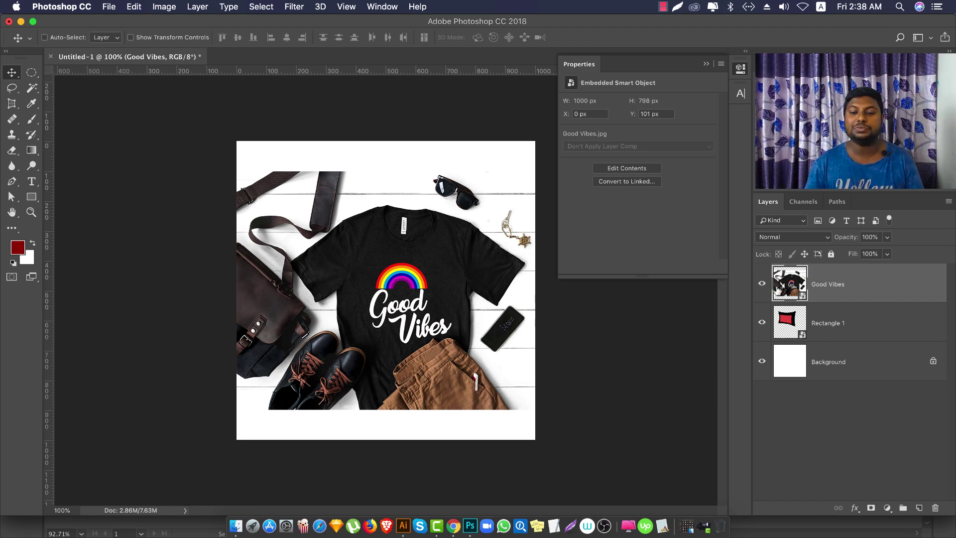
click(759, 285)
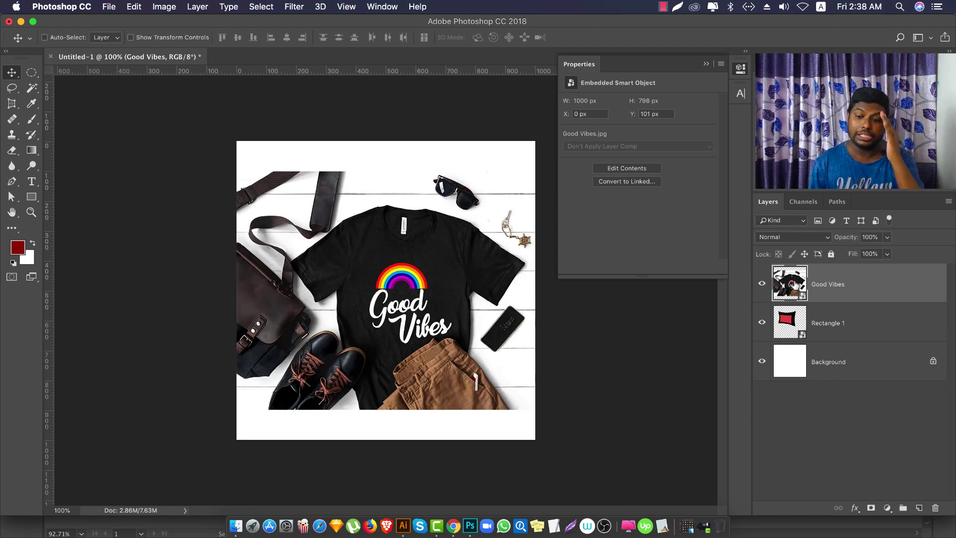
- In the Good Vibes contents, draw a black rectangle over the shirt and attempt saving
double_click(792, 281)
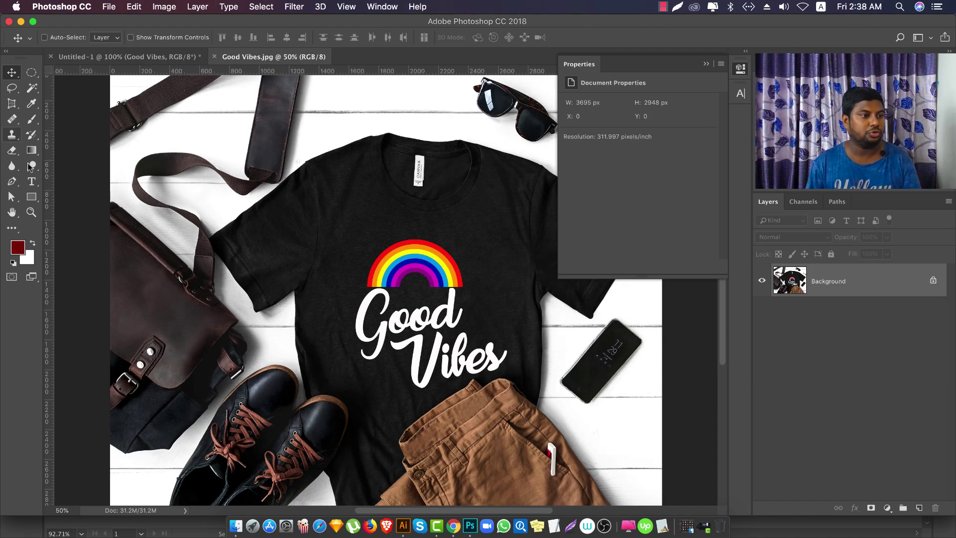
click(32, 197)
drag(243, 187, 387, 296)
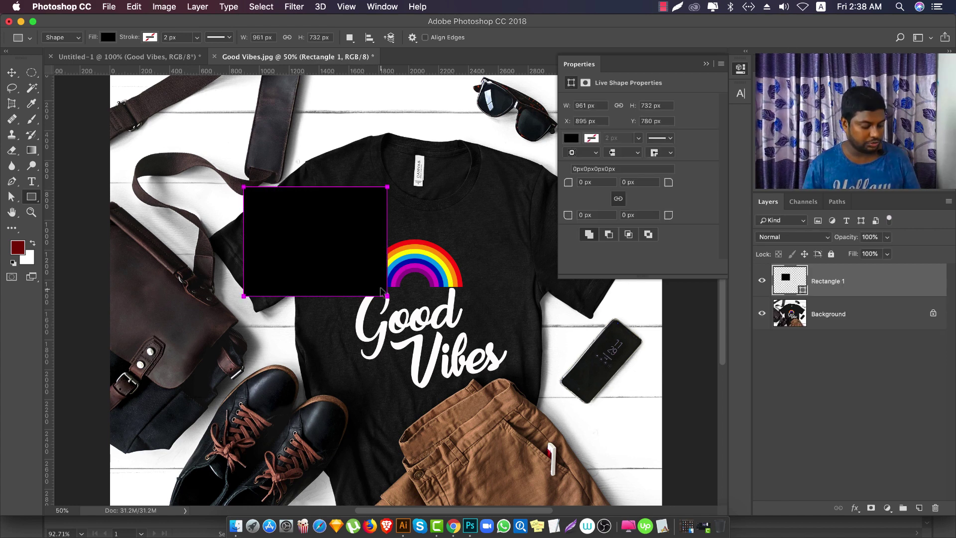
key(ctrl+s)
click(567, 208)
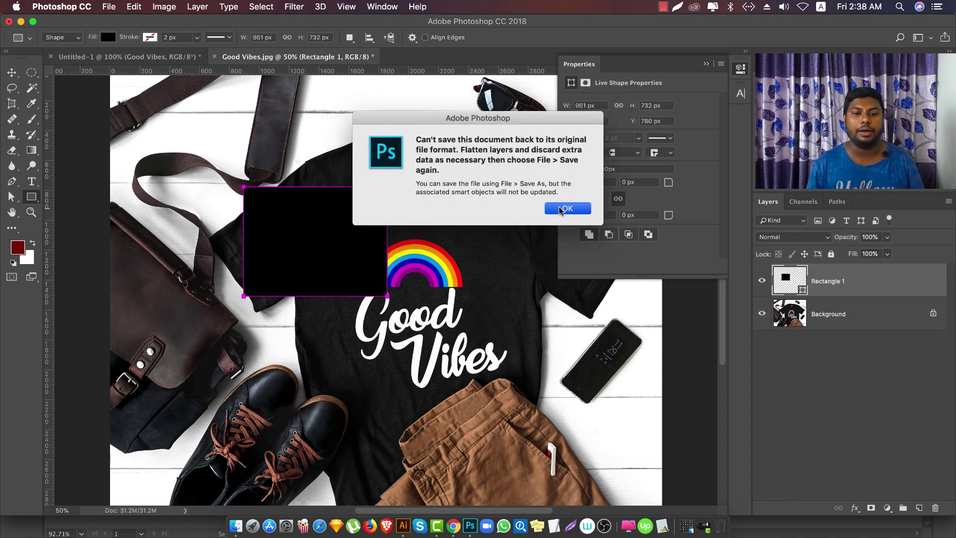
- Switch between Untitled-1 and Good Vibes.jpg, reconvert Good Vibes, and draw a black square over the shirt centre
click(182, 56)
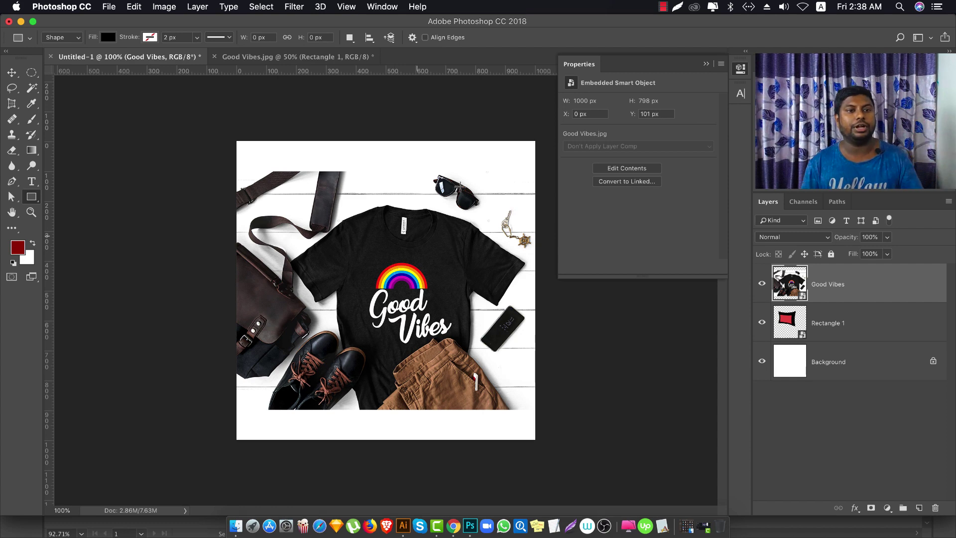
key(ctrl+Tab)
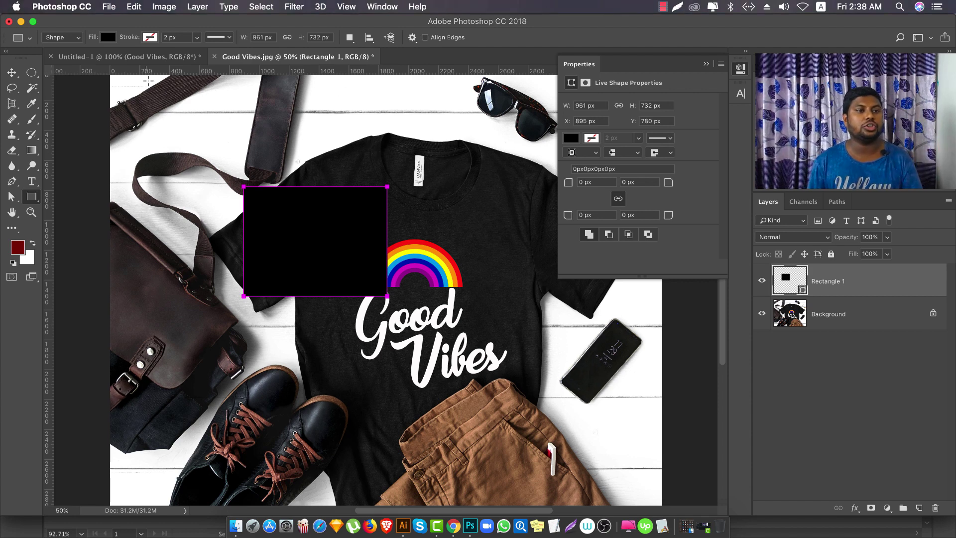
key(ctrl+Tab)
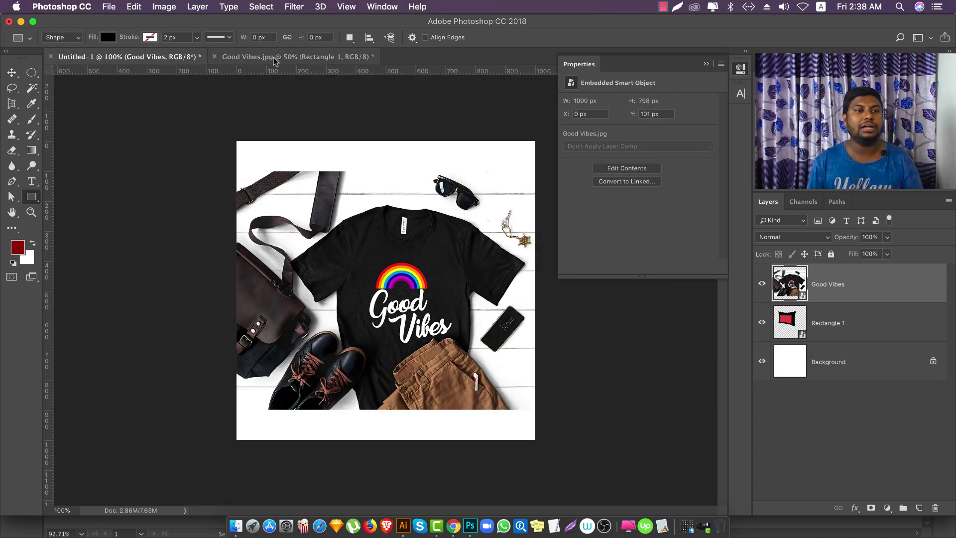
click(275, 57)
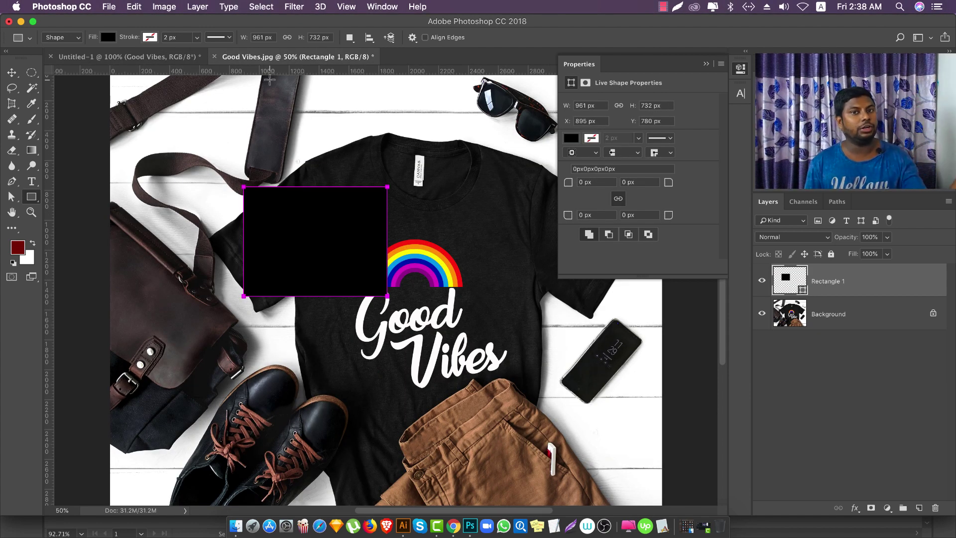
click(150, 57)
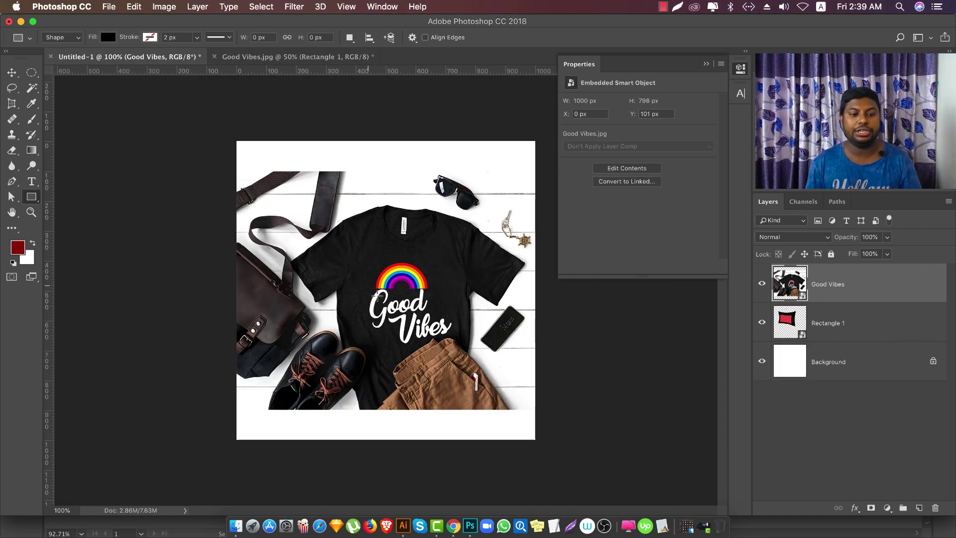
right_click(833, 284)
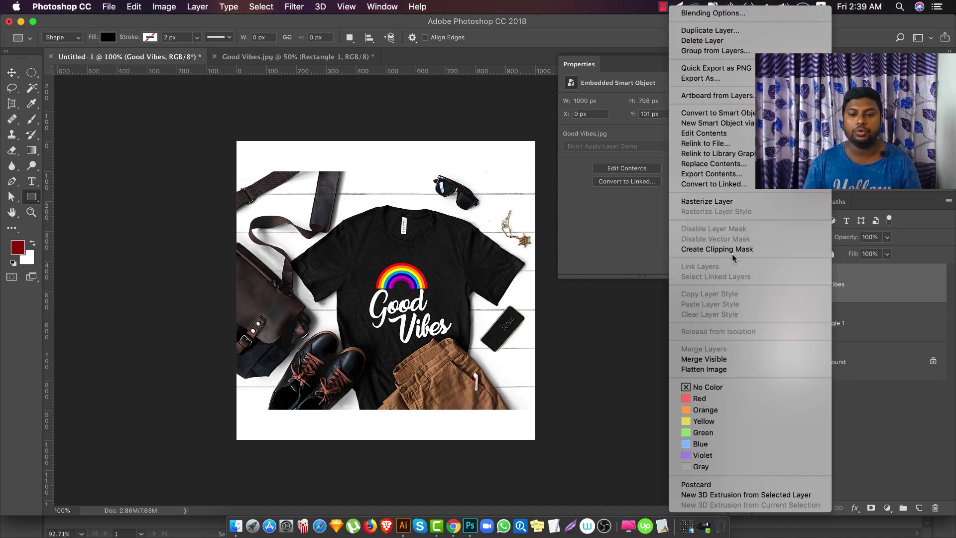
click(718, 113)
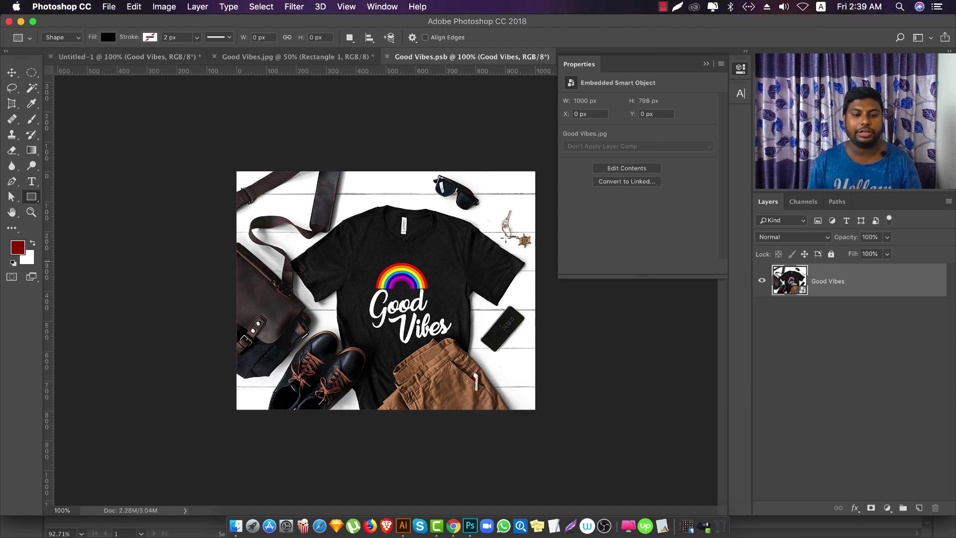
drag(292, 232, 449, 364)
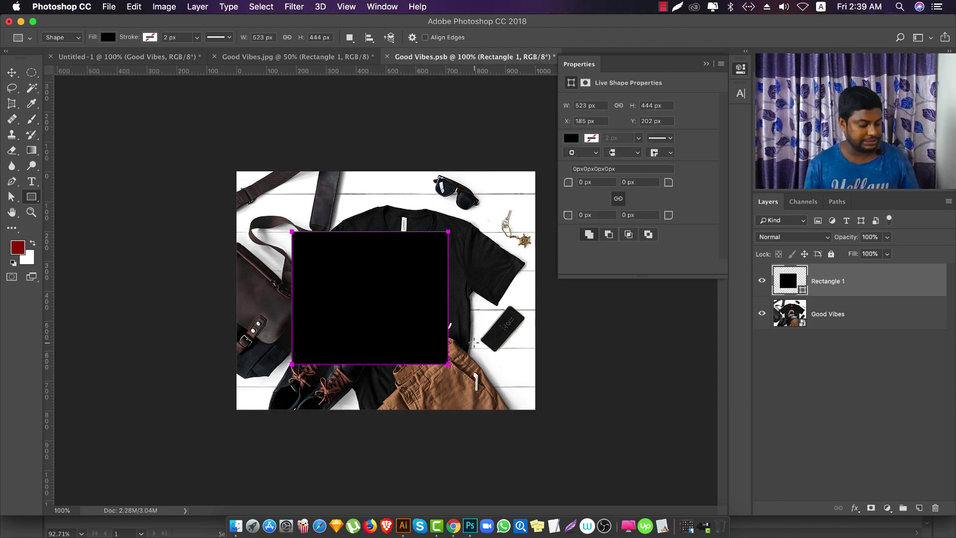
- Close Good Vibes.jpg and Good Vibes.psb without saving, and remove the Good Vibes and Rectangle 1 layers
click(199, 57)
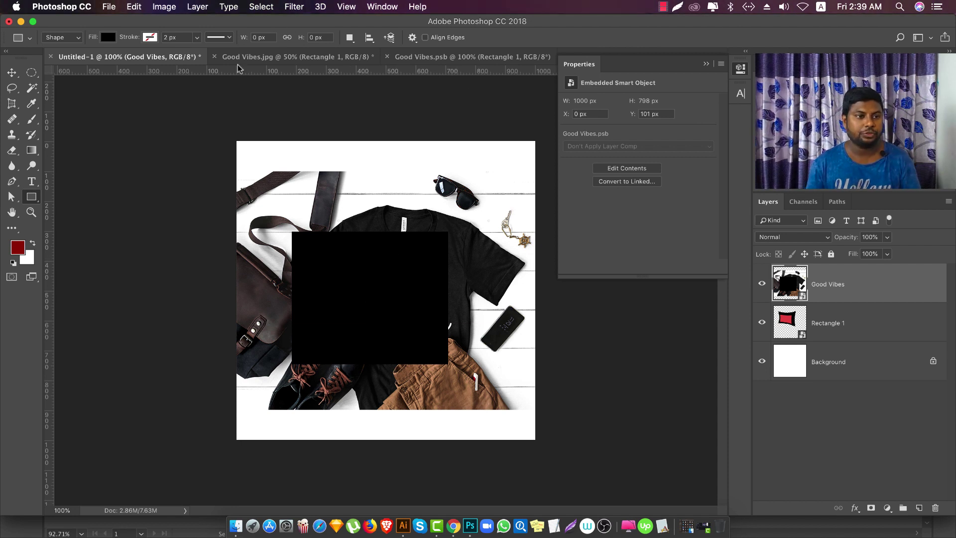
click(214, 57)
click(445, 191)
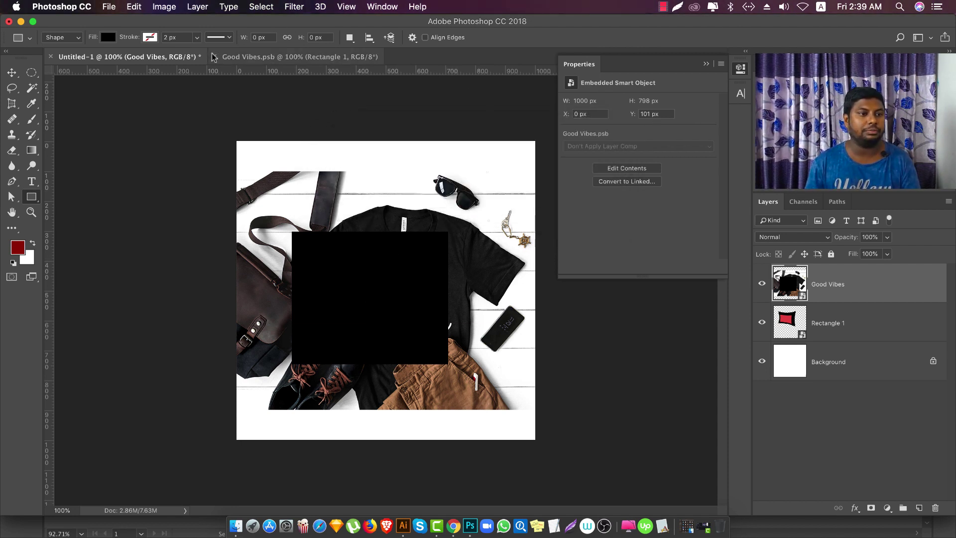
click(213, 57)
key(ctrl+alt+z)
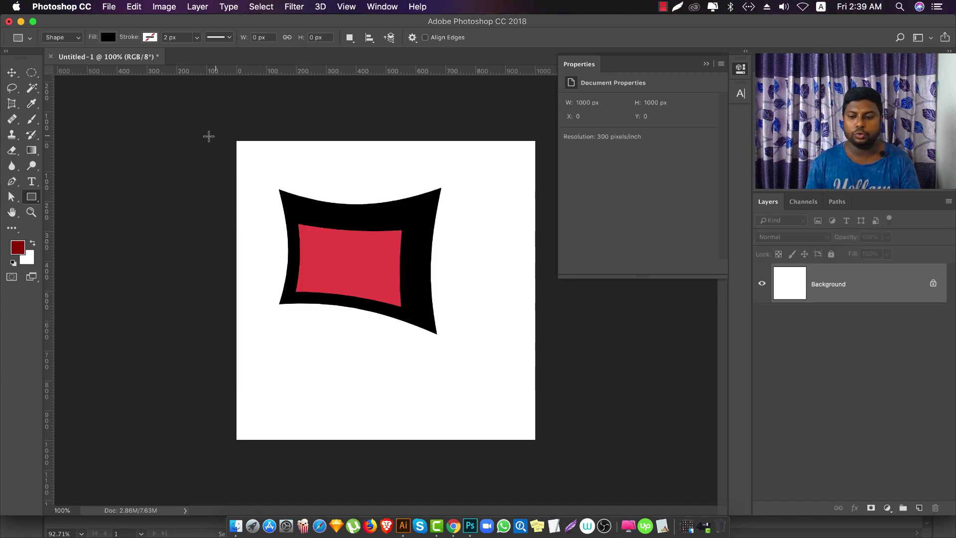
key(ctrl+alt+z)
- Switch from Photoshop to Chrome and scroll through the open page
key(v)
click(452, 533)
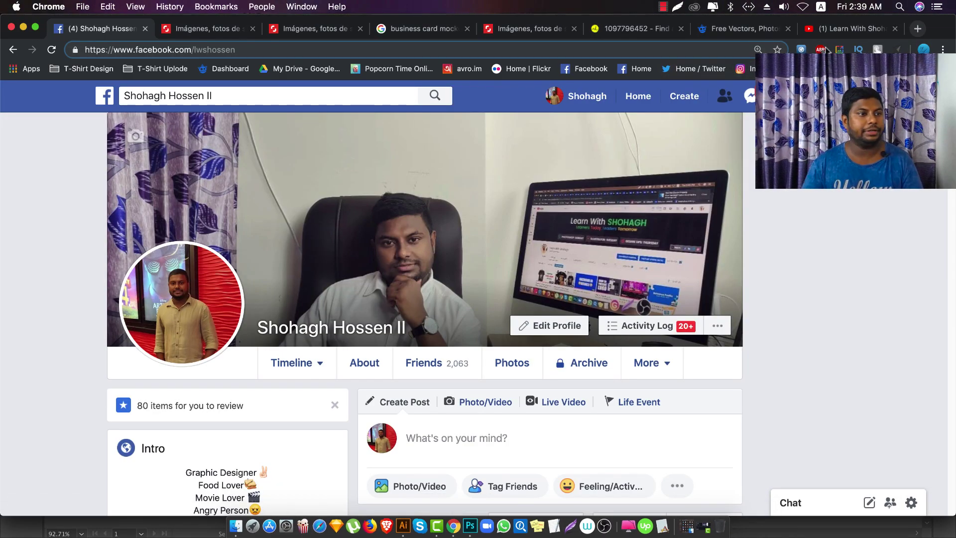
scroll(292, 319, down, 1)
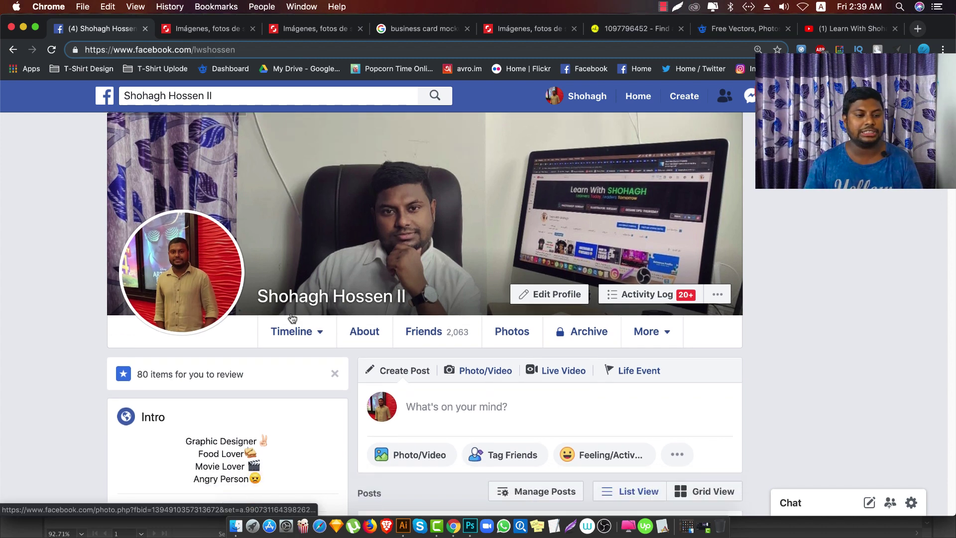
scroll(459, 342, down, 1)
scroll(458, 343, down, 3)
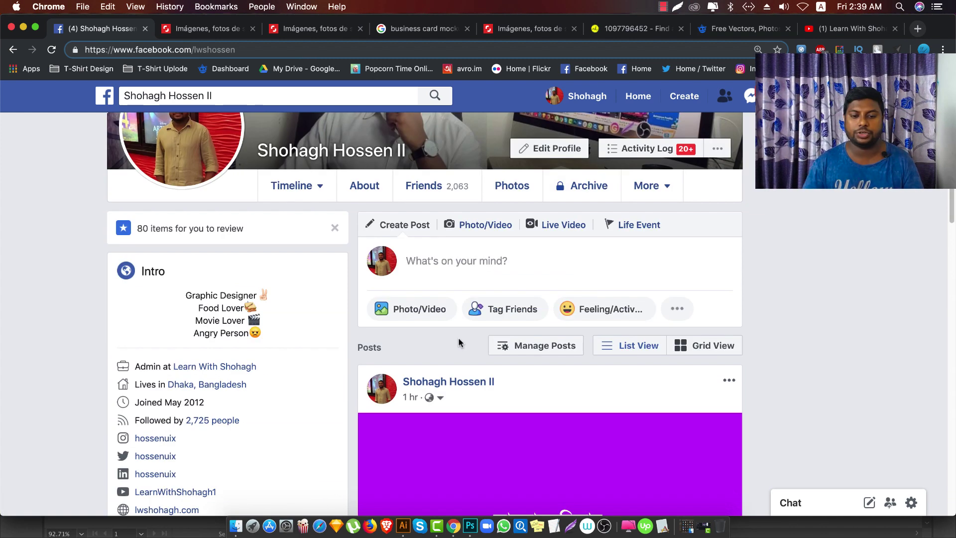
scroll(461, 336, up, 1)
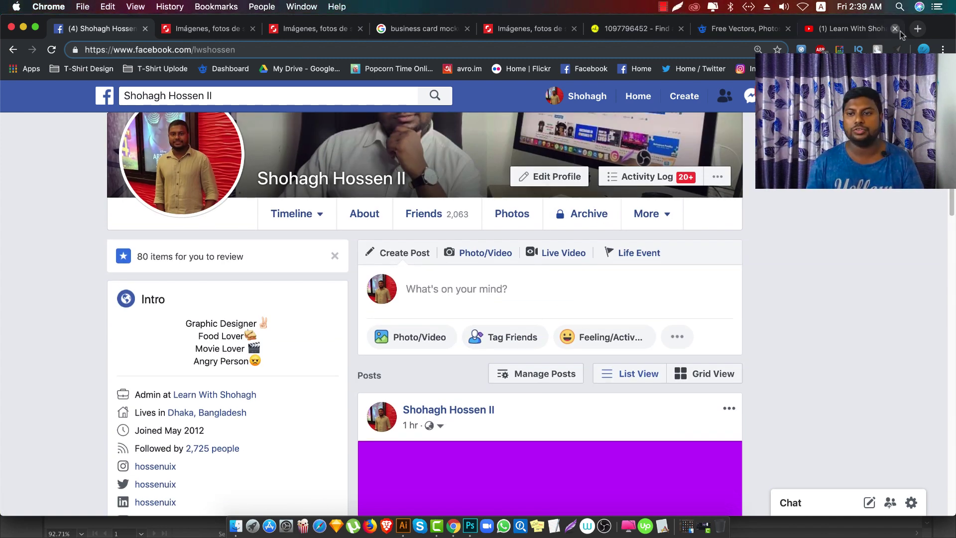
- In a new tab, go to google.com and search for 'business card mockup'
click(919, 29)
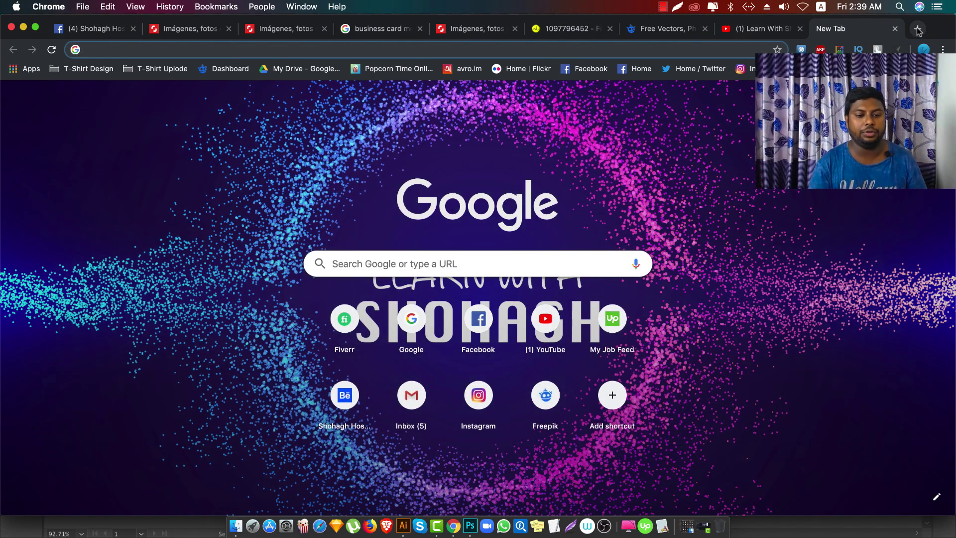
text(google.com)
key(Return)
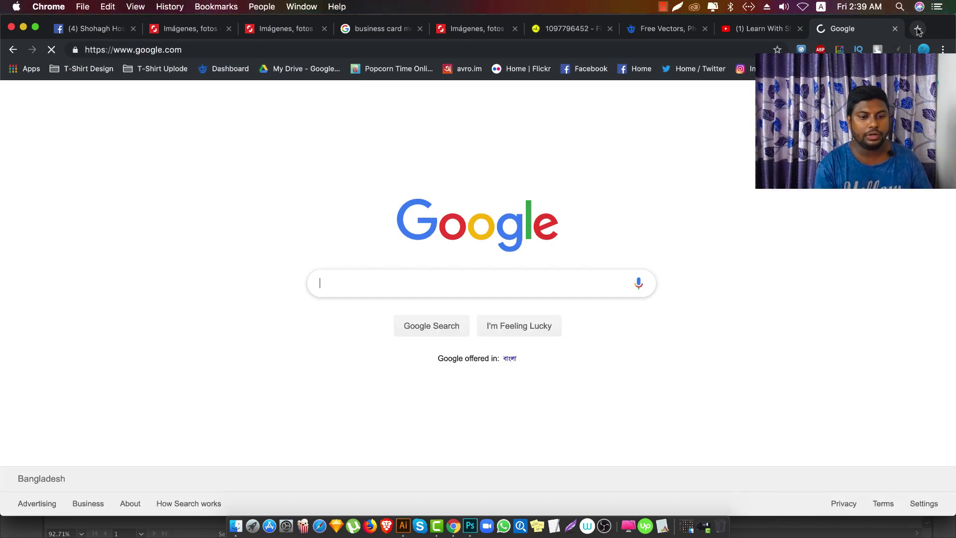
text(Bu)
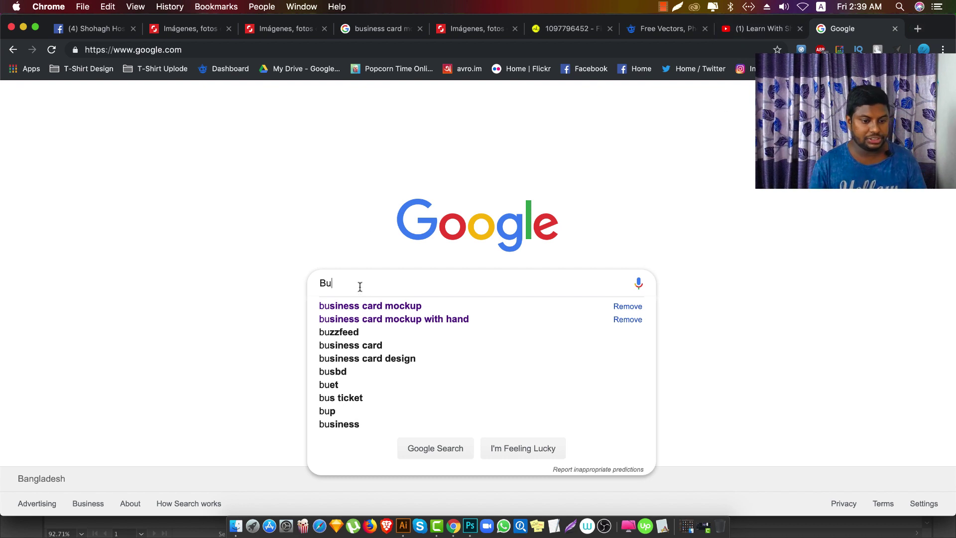
click(375, 305)
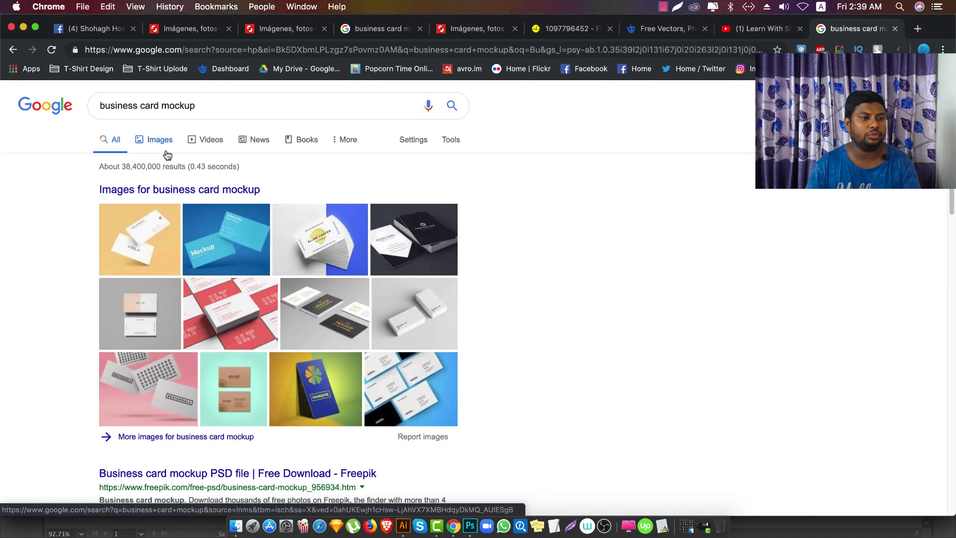
- Browse the image results, previewing several cards including the Gospel business card at full size
click(160, 142)
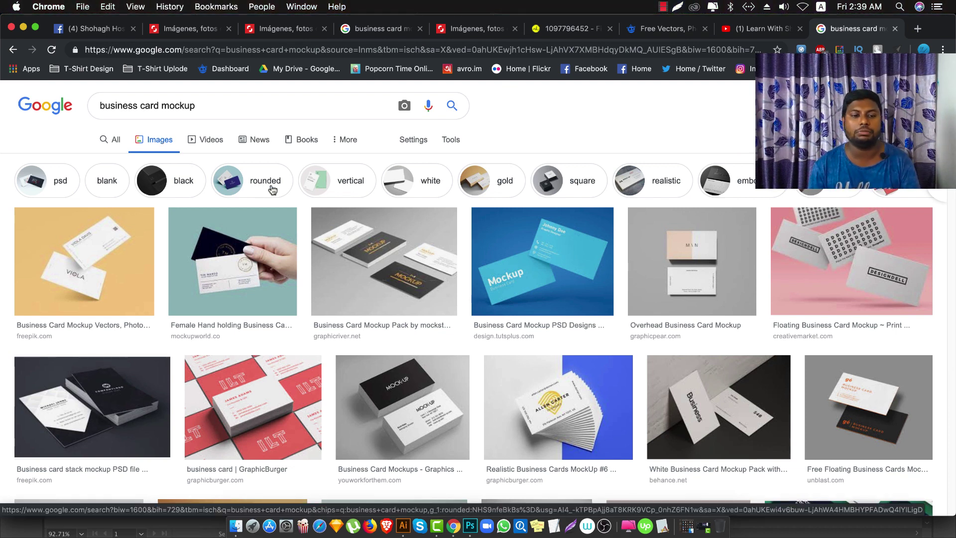
scroll(294, 212, down, 2)
scroll(295, 212, down, 3)
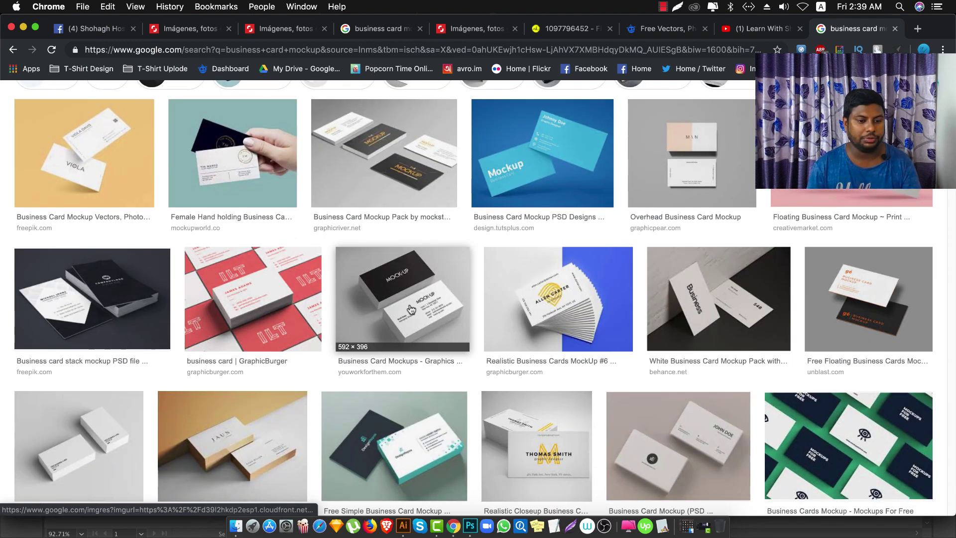
scroll(412, 311, down, 1)
click(423, 262)
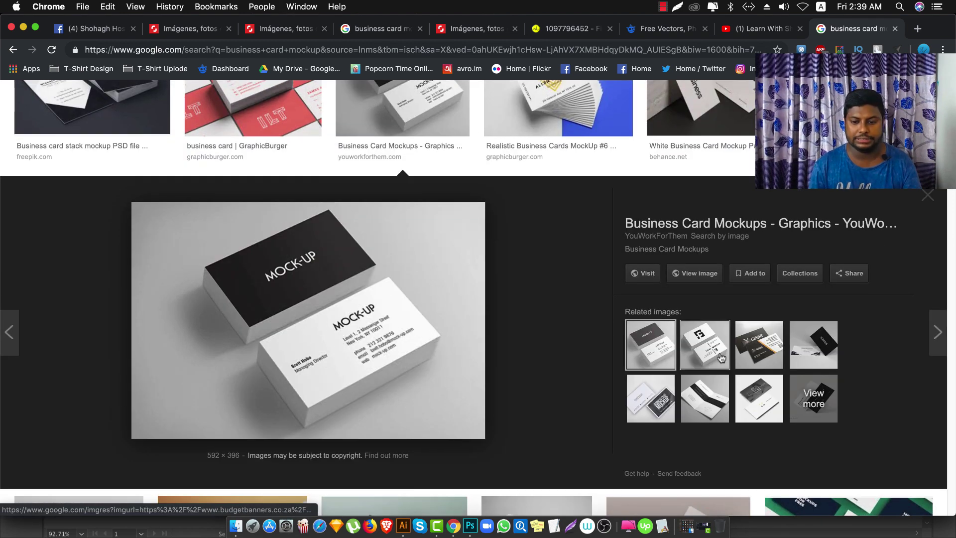
click(712, 340)
click(762, 348)
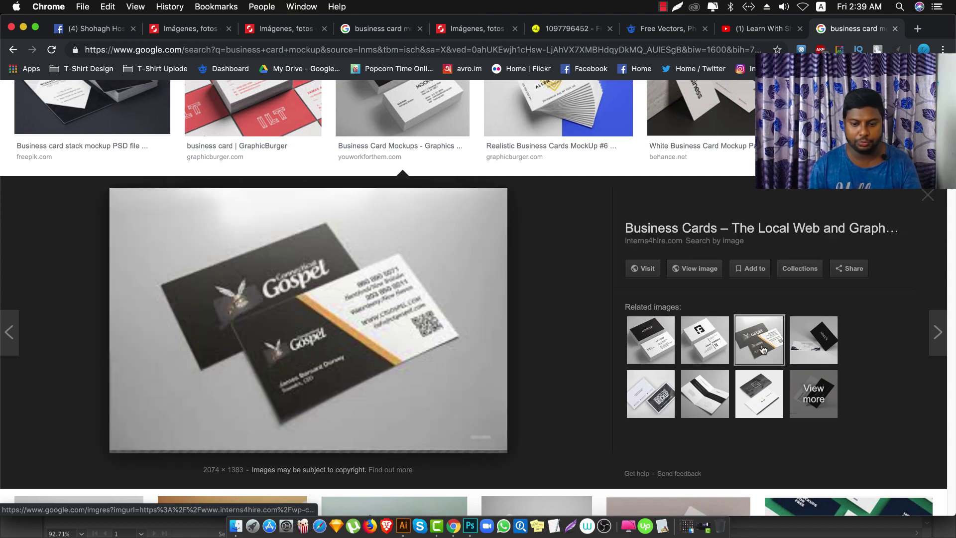
click(695, 269)
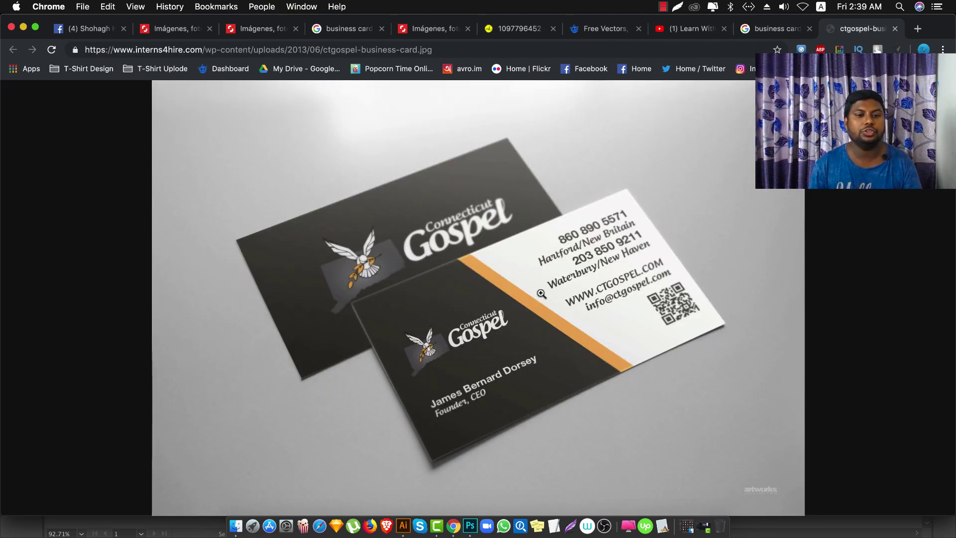
click(770, 29)
- Open the Realistic Business Cards MockUp #6 image at full size and save it to Downloads
scroll(598, 273, up, 3)
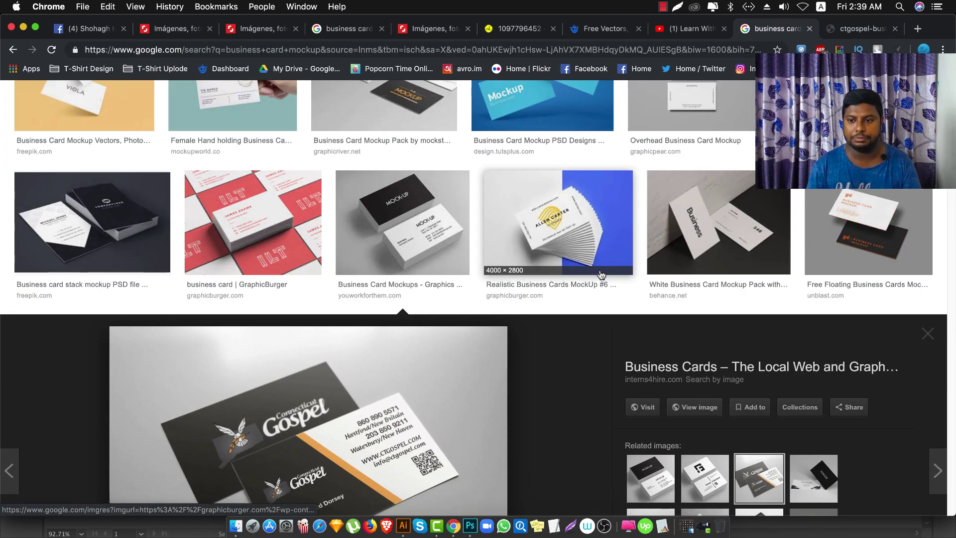
click(568, 211)
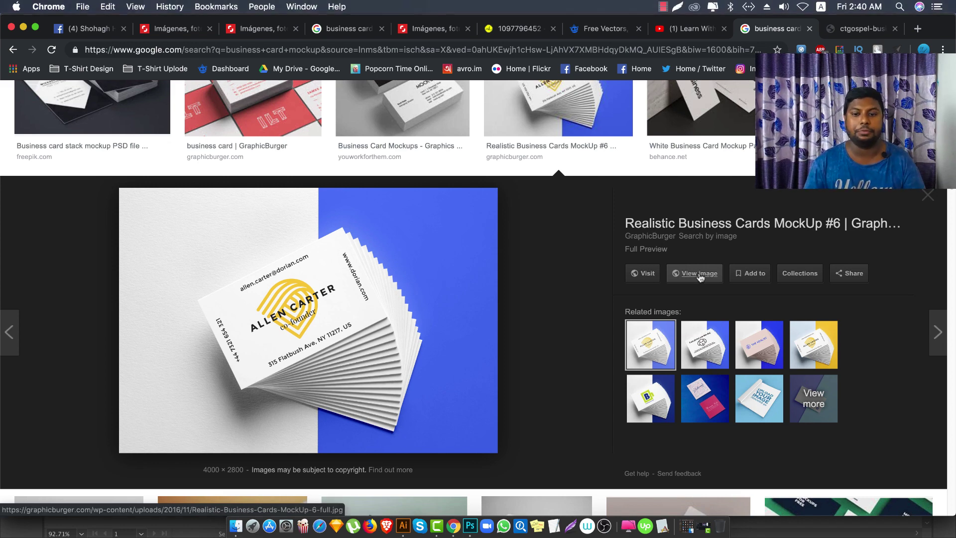
click(699, 275)
right_click(544, 202)
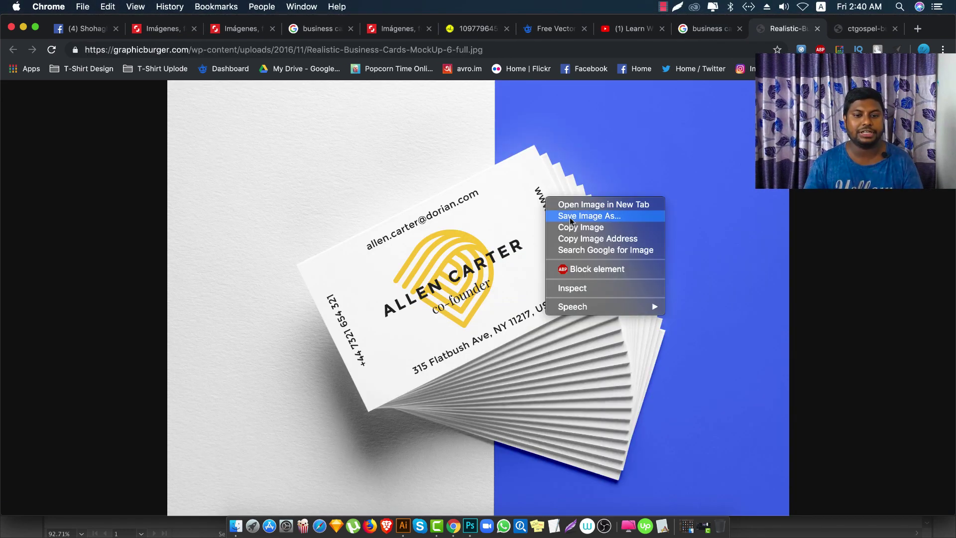
click(563, 216)
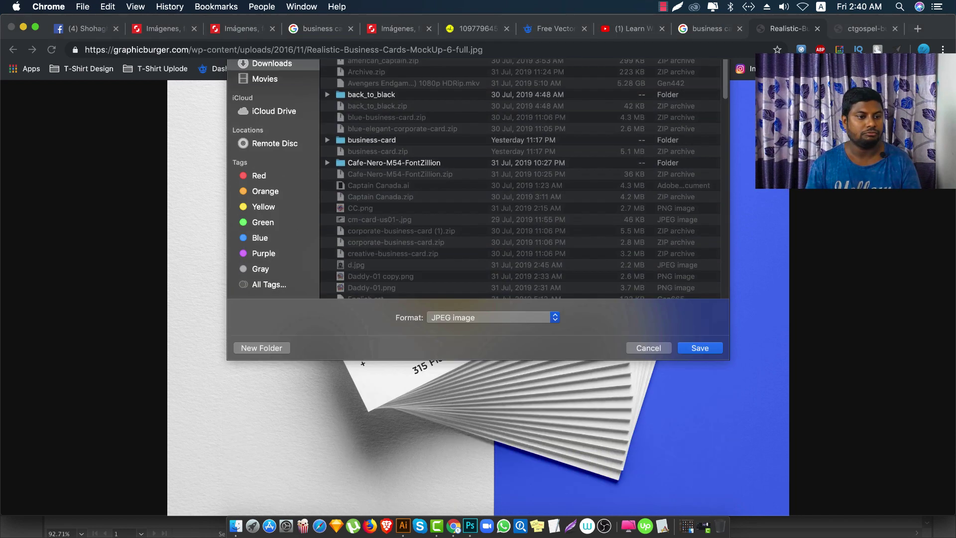
key(Return)
- Back in Photoshop, open the downloaded business card mockup JPEG and zoom out to fit it
click(471, 526)
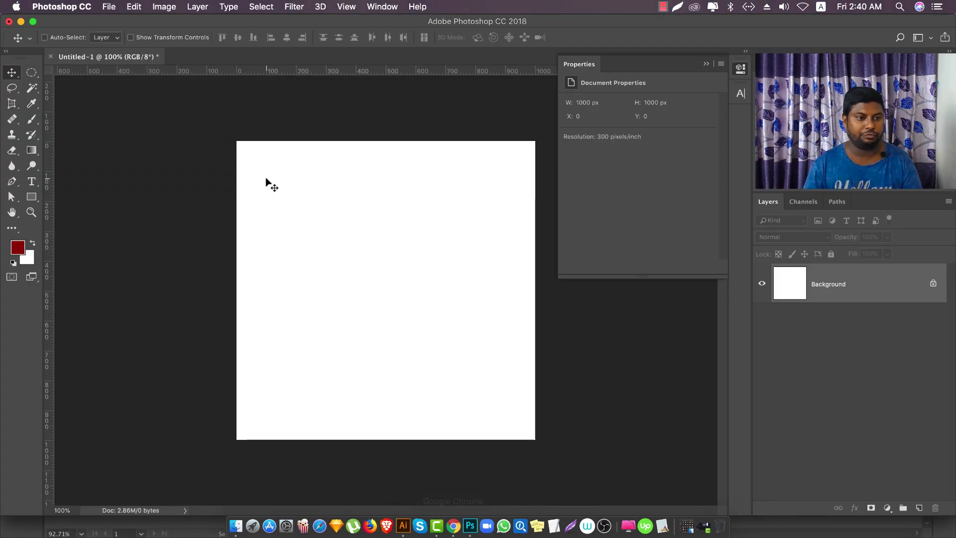
click(108, 6)
click(118, 34)
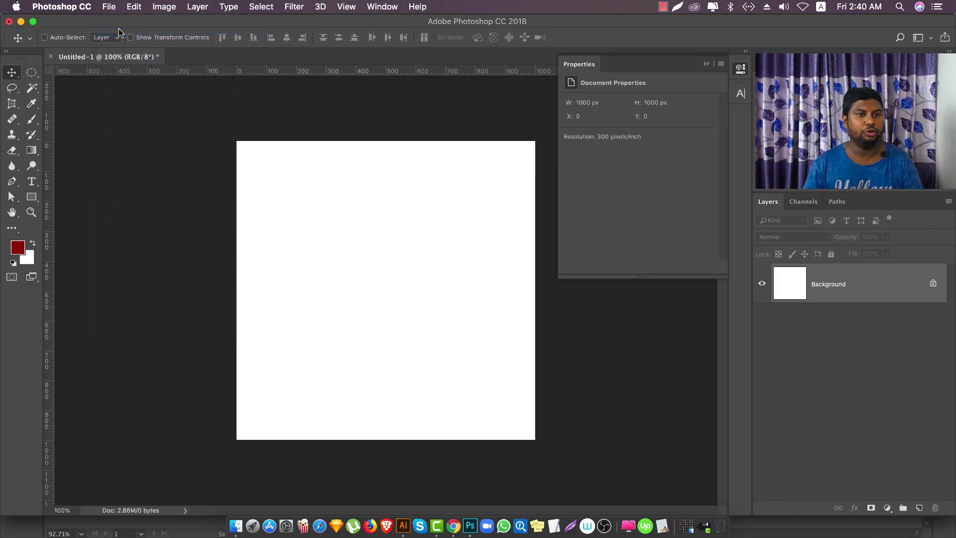
double_click(266, 92)
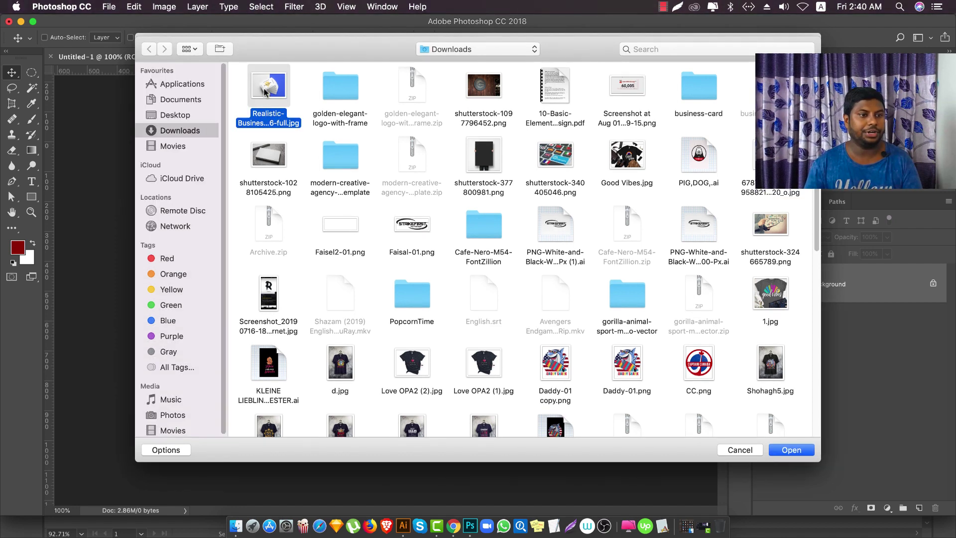
key(super+minus)
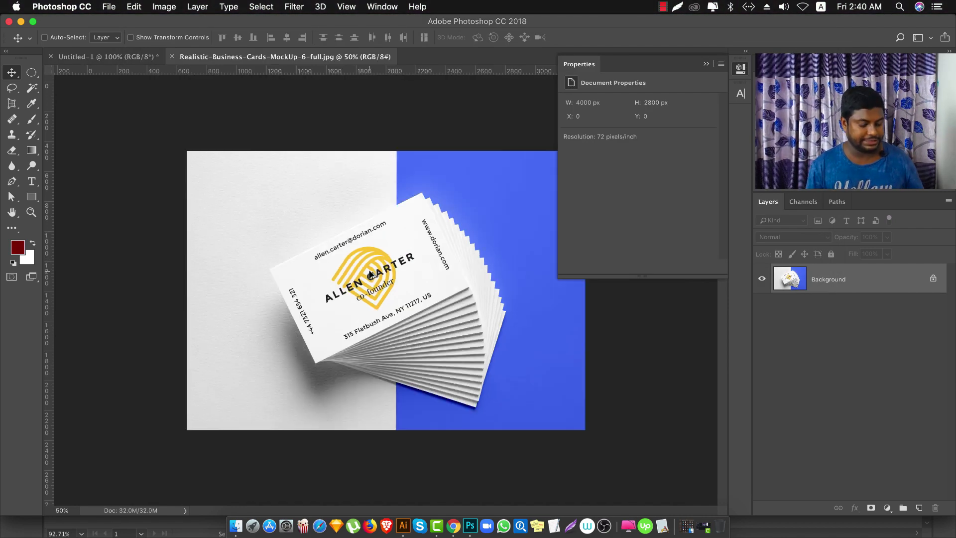
key(super+minus)
click(737, 71)
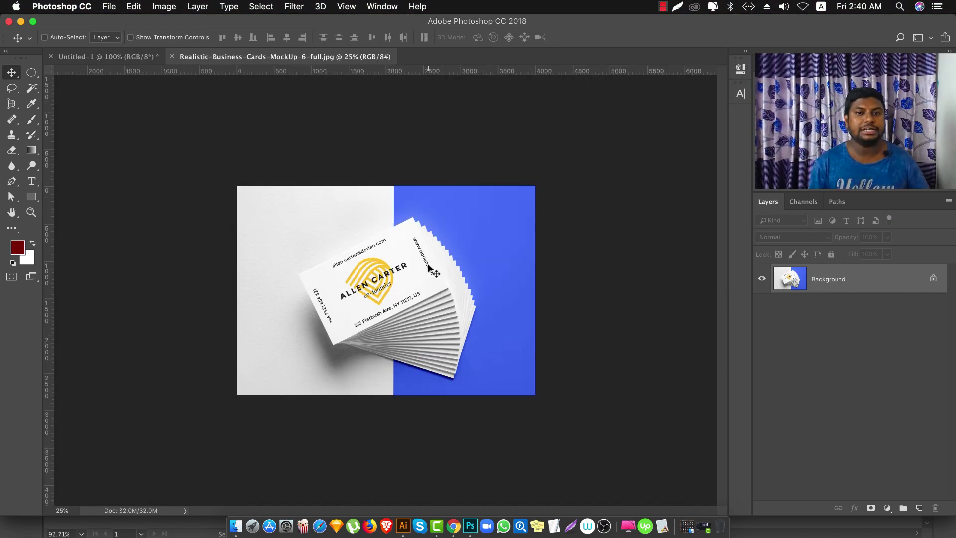
- Check the Image Size dialog, confirming 4000 × 2800 px
key(super)
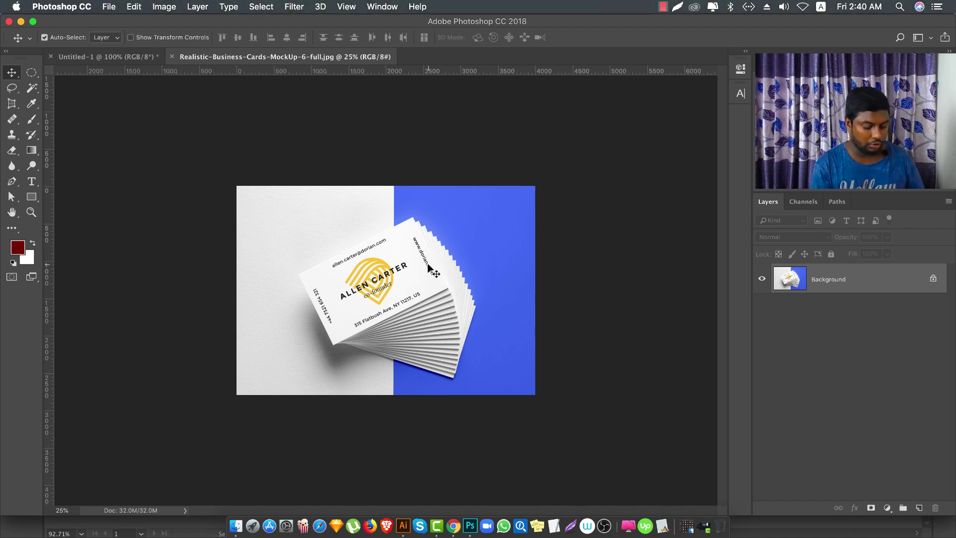
key(super+alt+i)
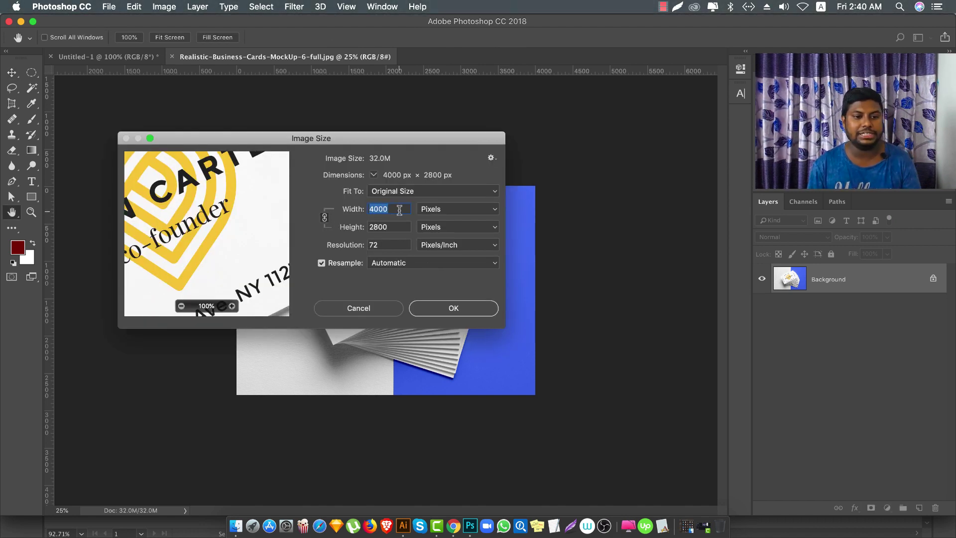
click(396, 209)
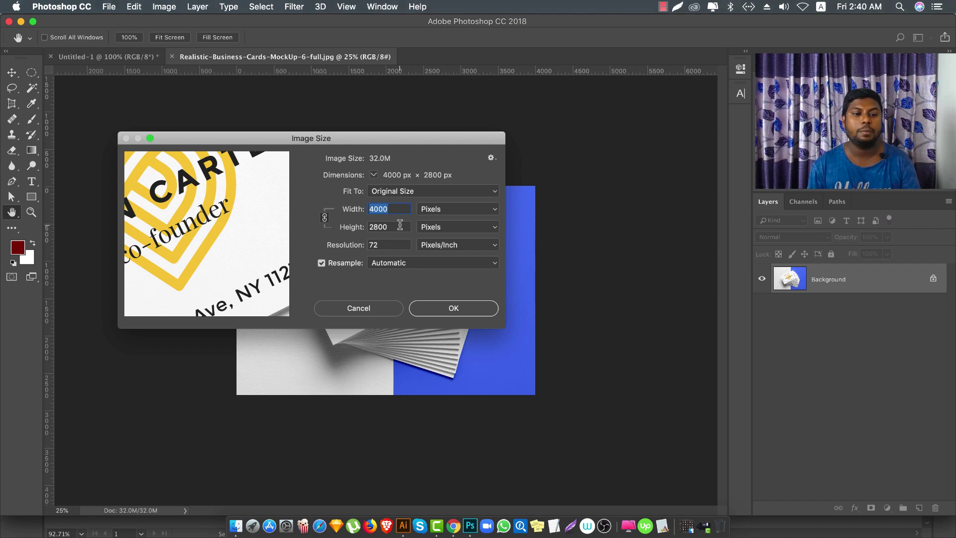
double_click(400, 225)
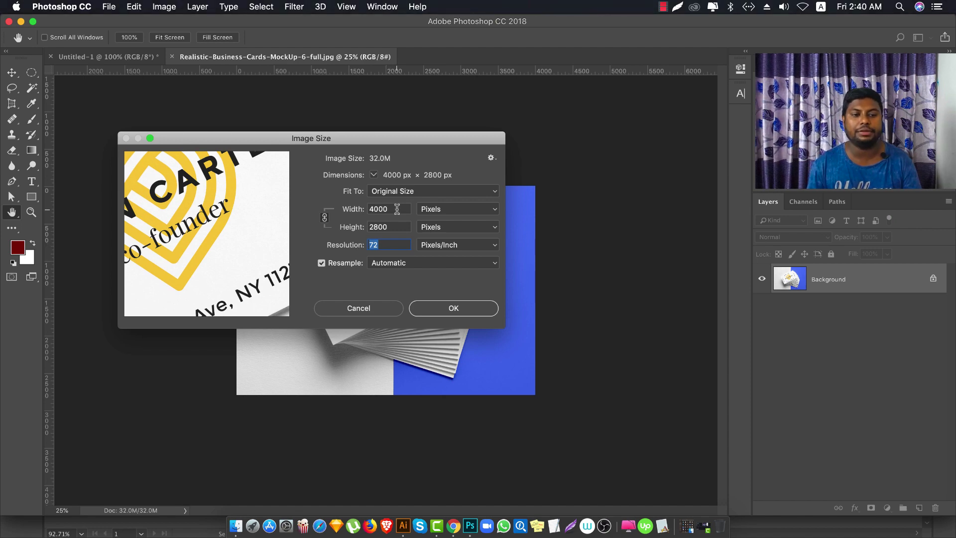
- Cancel the Image Size dialog and settle the view at 50% zoom
click(380, 307)
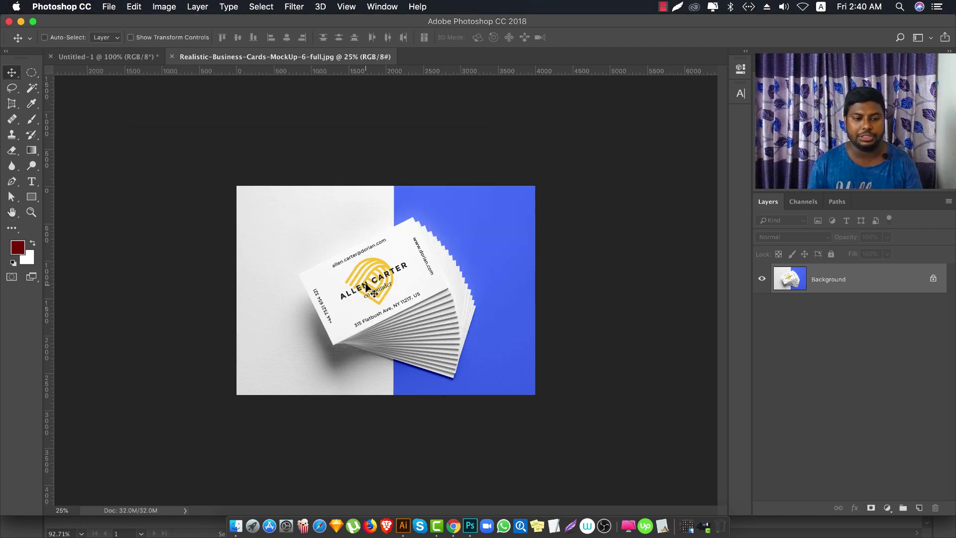
key(super+equal)
key(super+equal)
key(super+minus)
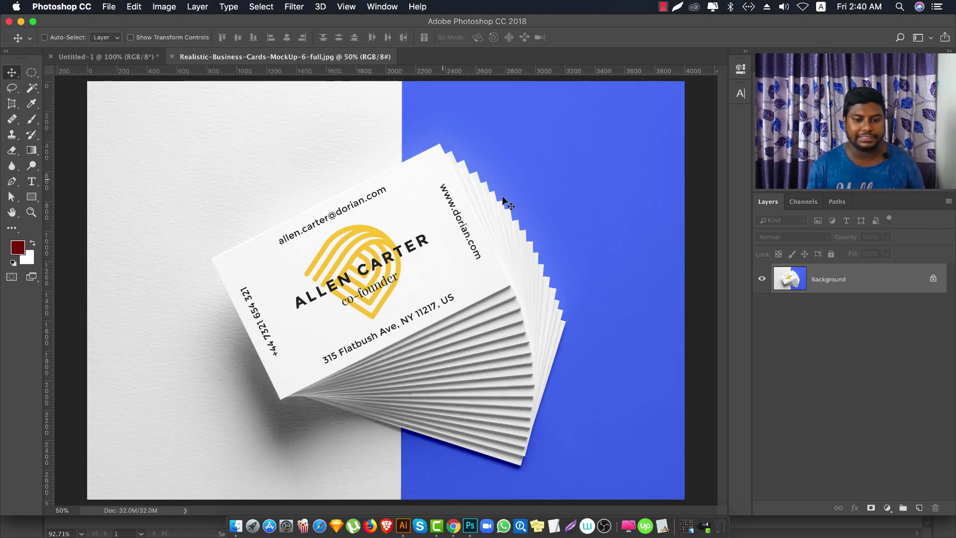
scroll(258, 239, up, 1)
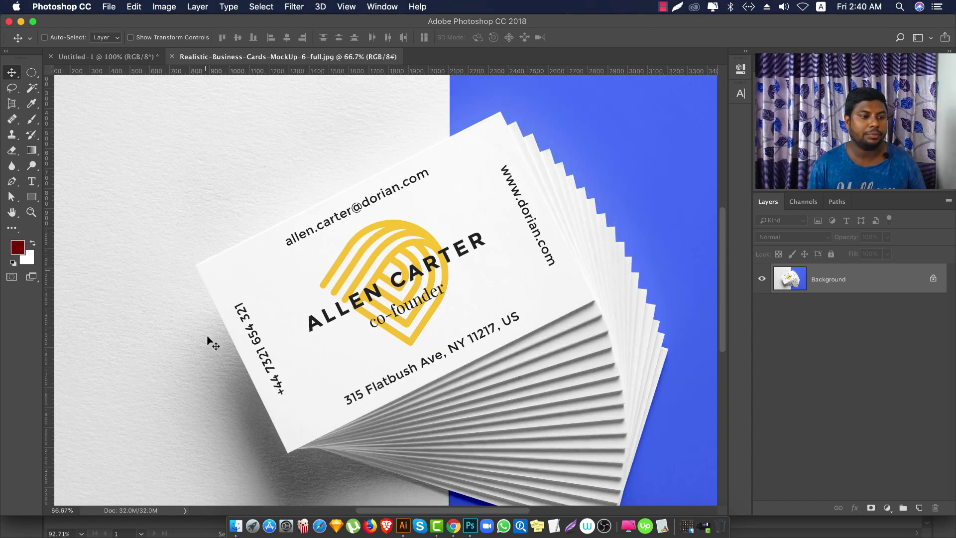
- Create a black 3.5 in × 2 in rectangle, Rectangle 1, above the card
click(29, 195)
click(75, 196)
click(328, 159)
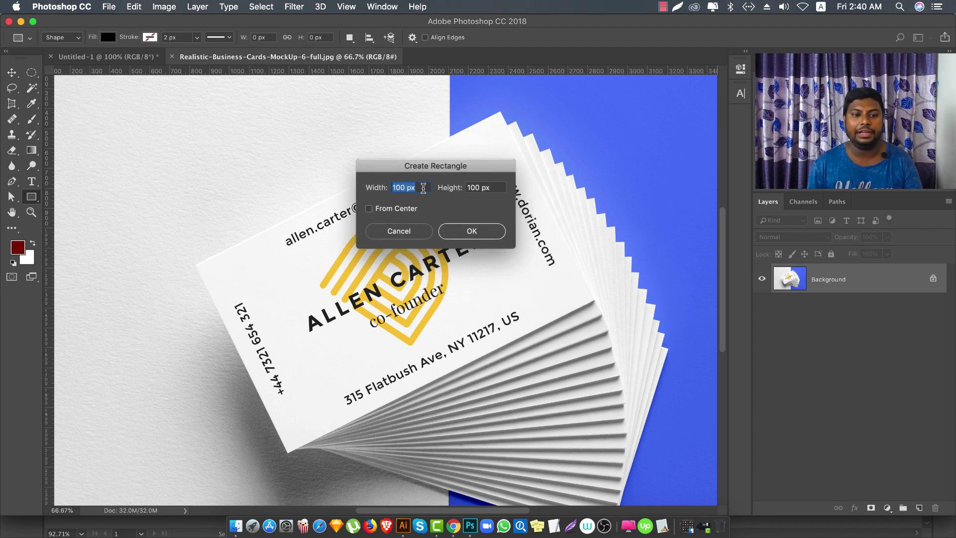
text(3.5in)
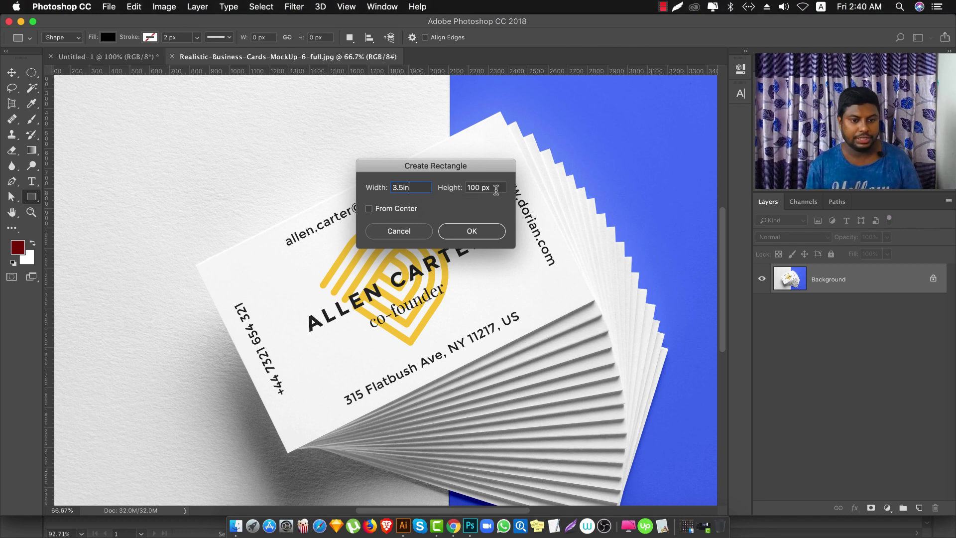
key(Tab)
text(2in)
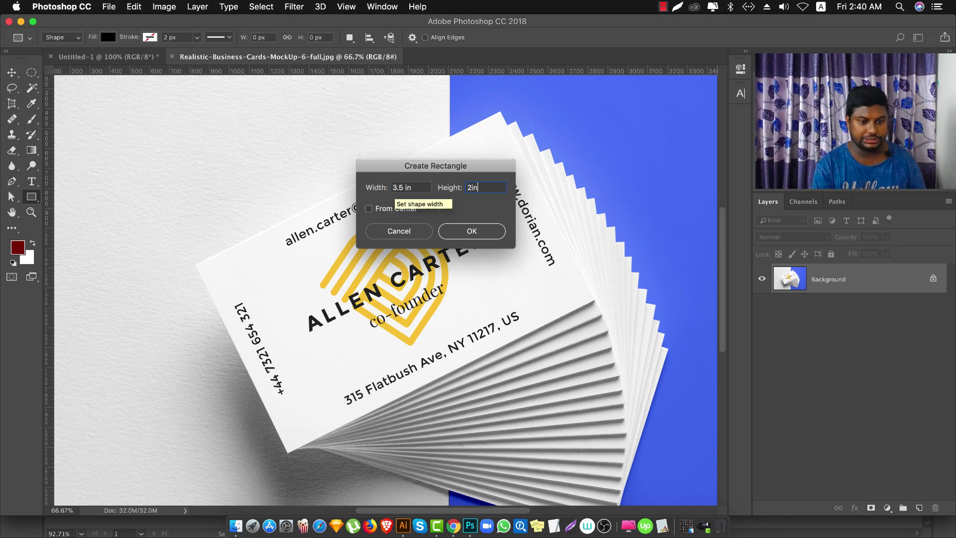
key(Return)
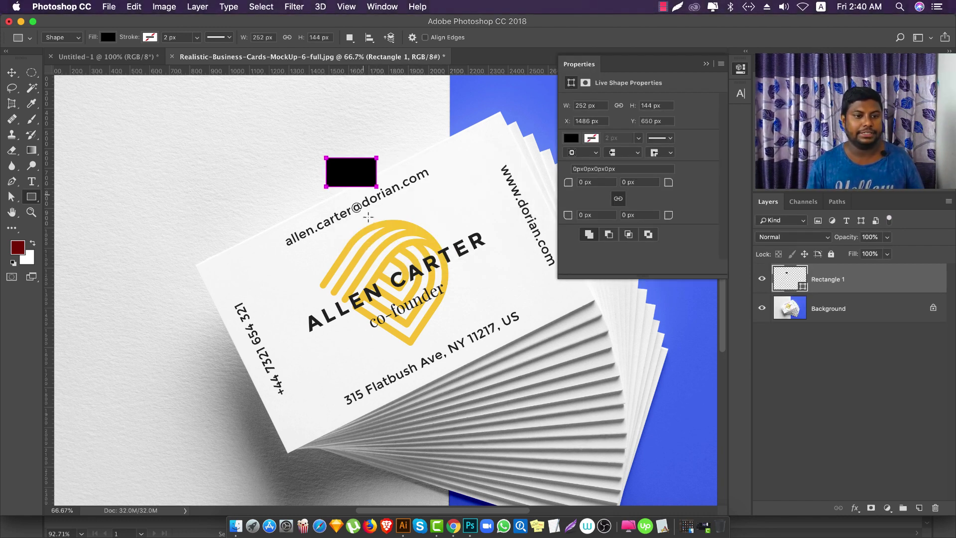
key(super+minus)
key(super+minus)
key(super+equal)
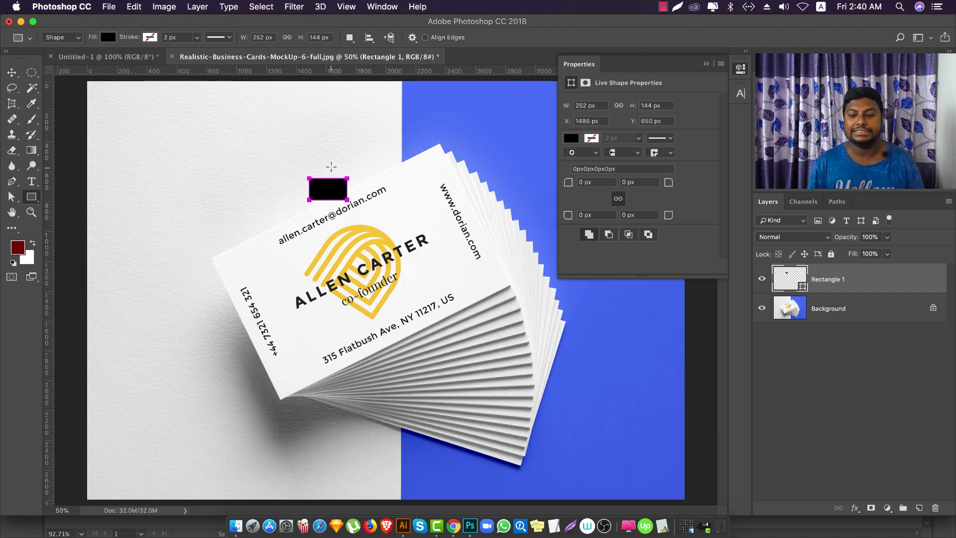
- Convert Rectangle 1 to a smart object, move it onto the card and scale it to about 425%
right_click(829, 282)
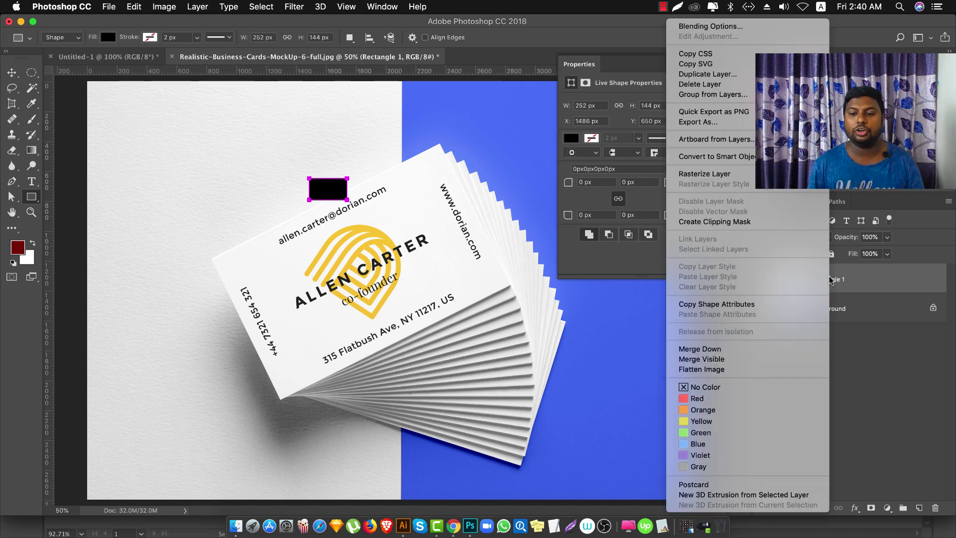
click(707, 157)
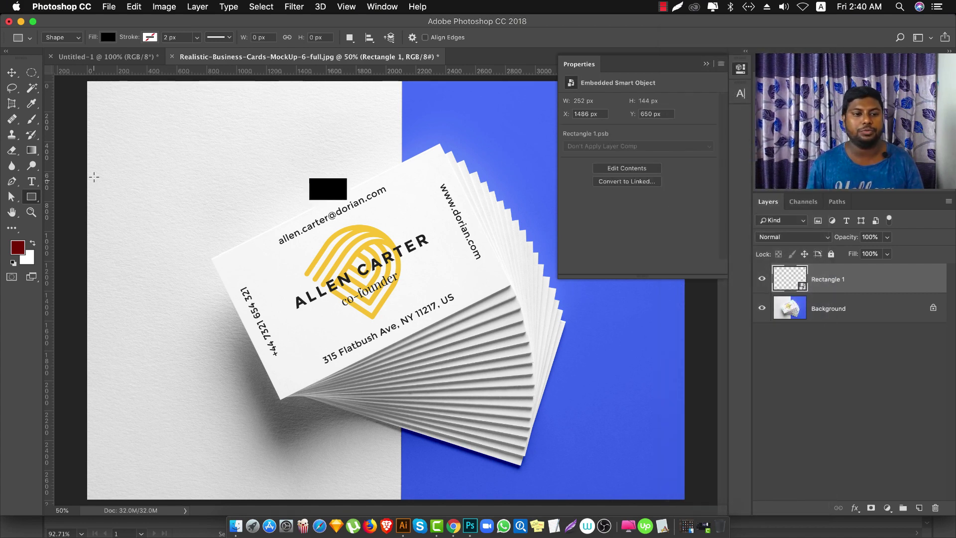
click(8, 74)
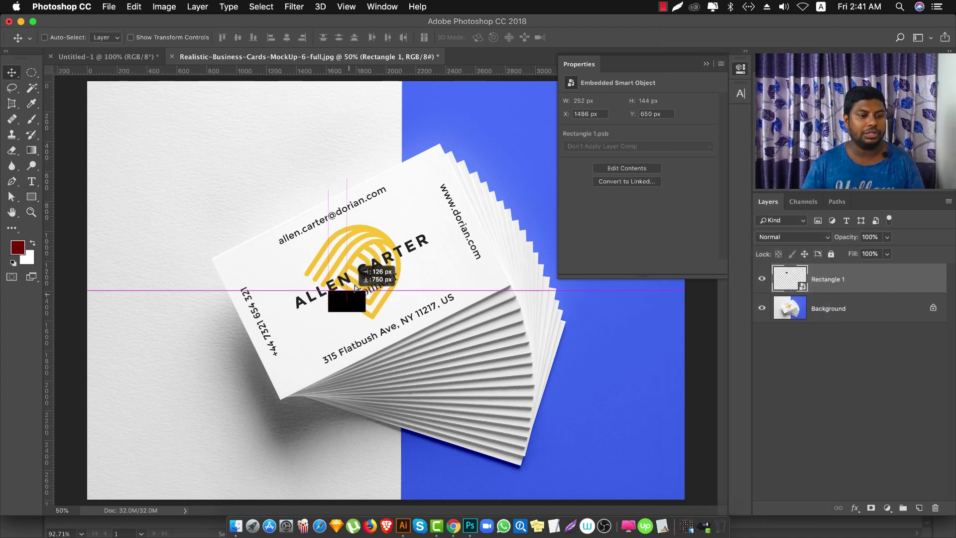
mouse_move(365, 181)
mouse_down()
mouse_move(384, 271)
mouse_move(370, 266)
mouse_move(437, 260)
mouse_up()
key(super+t)
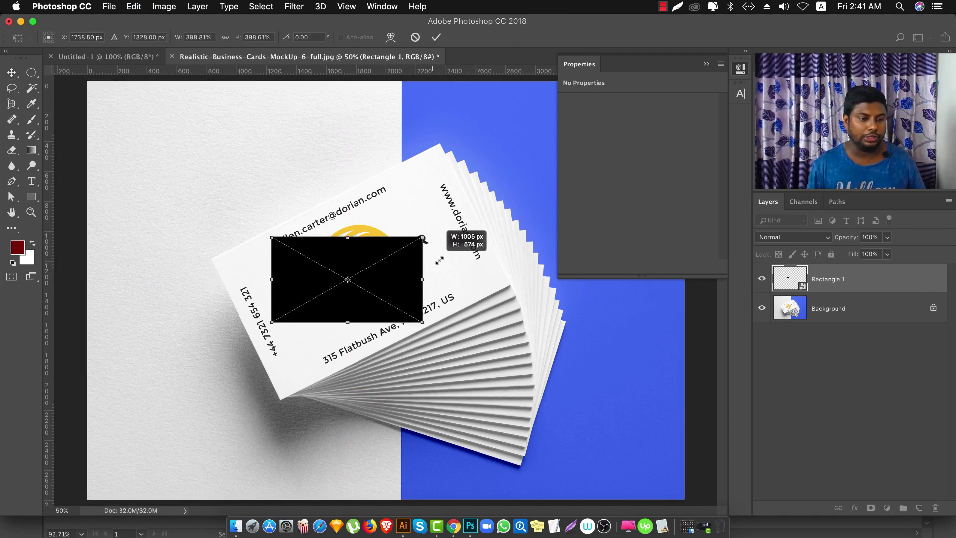
- Commit the scaling and start a Distort transform on the black rectangle
right_click(374, 264)
key(Return)
right_click(382, 266)
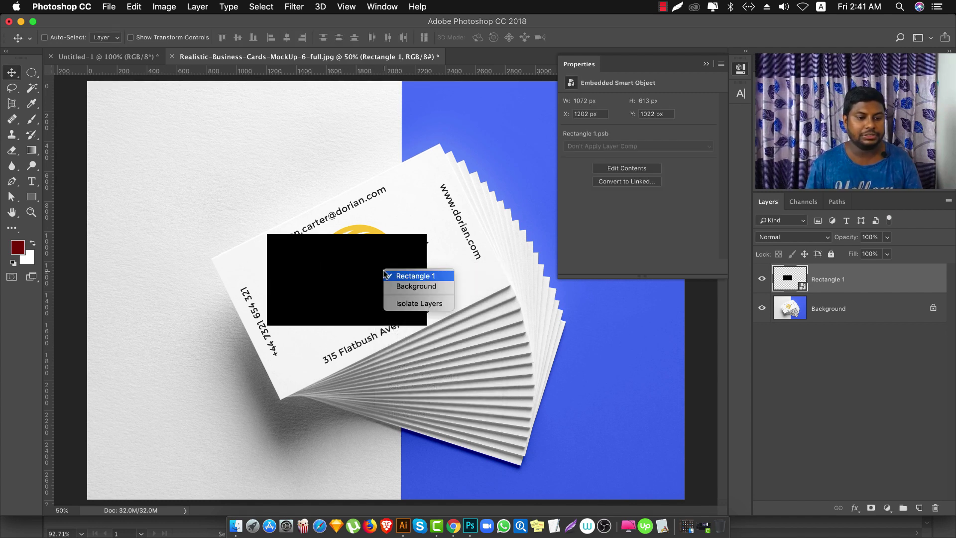
key(Escape)
key(ctrl+t)
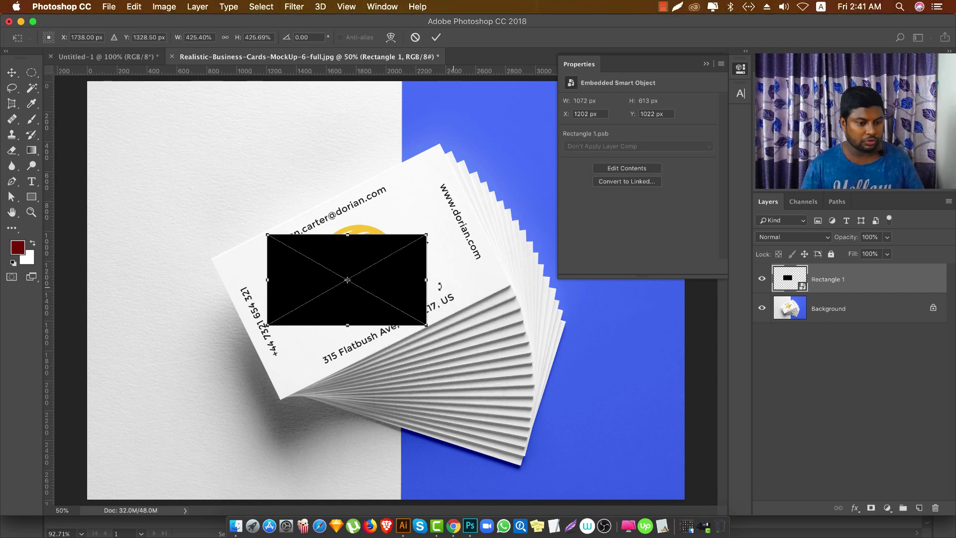
right_click(375, 257)
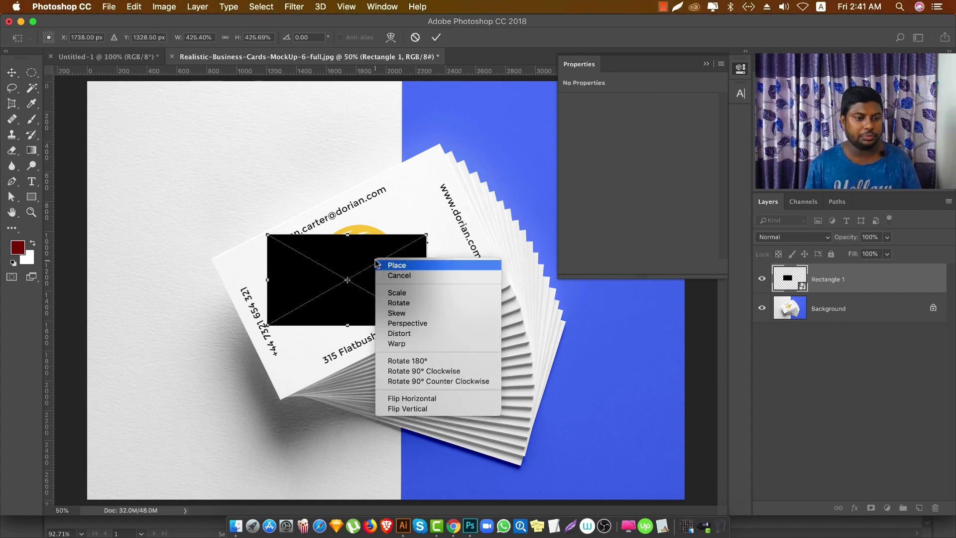
click(419, 333)
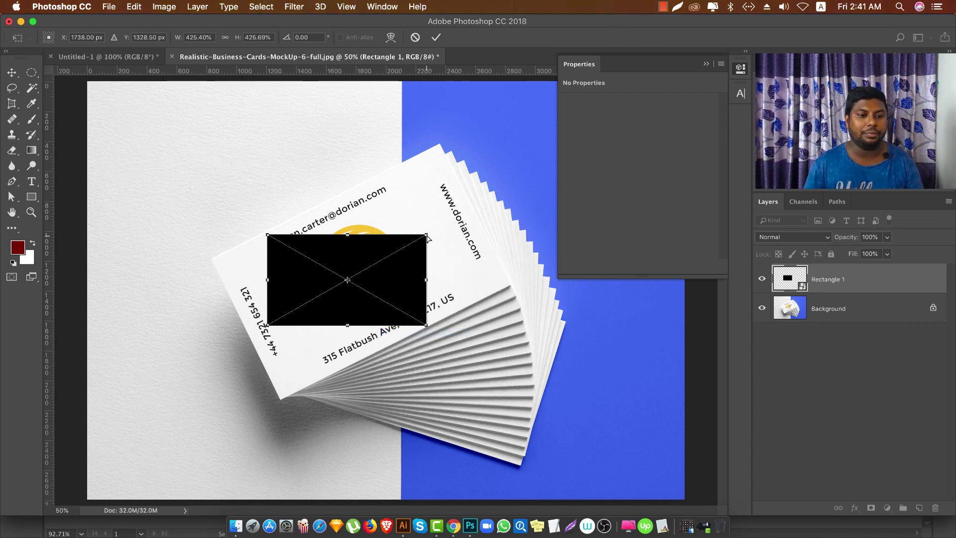
- Drag the rectangle's top corner onto the top card's top point
drag(428, 238, 440, 147)
scroll(439, 147, up, 2)
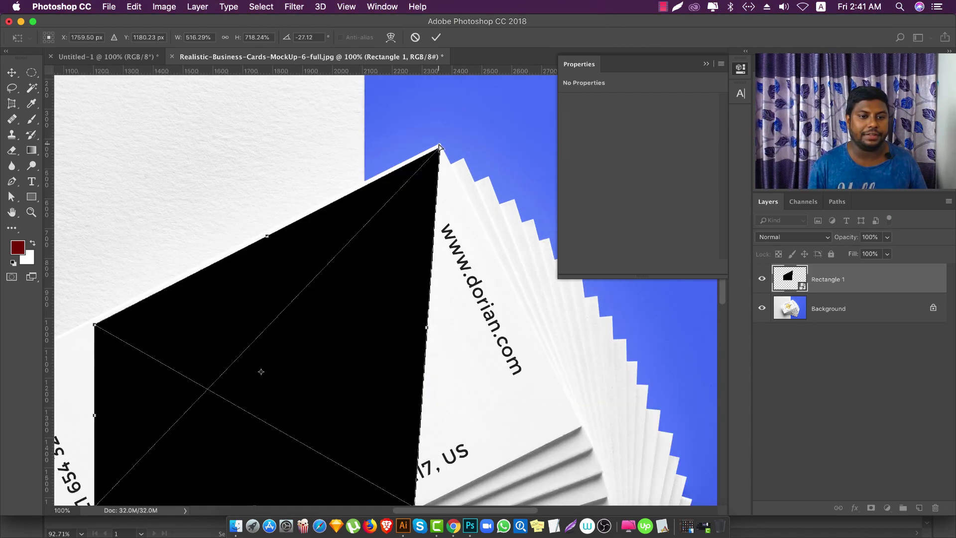
scroll(439, 147, up, 3)
scroll(441, 155, up, 3)
drag(446, 163, 445, 133)
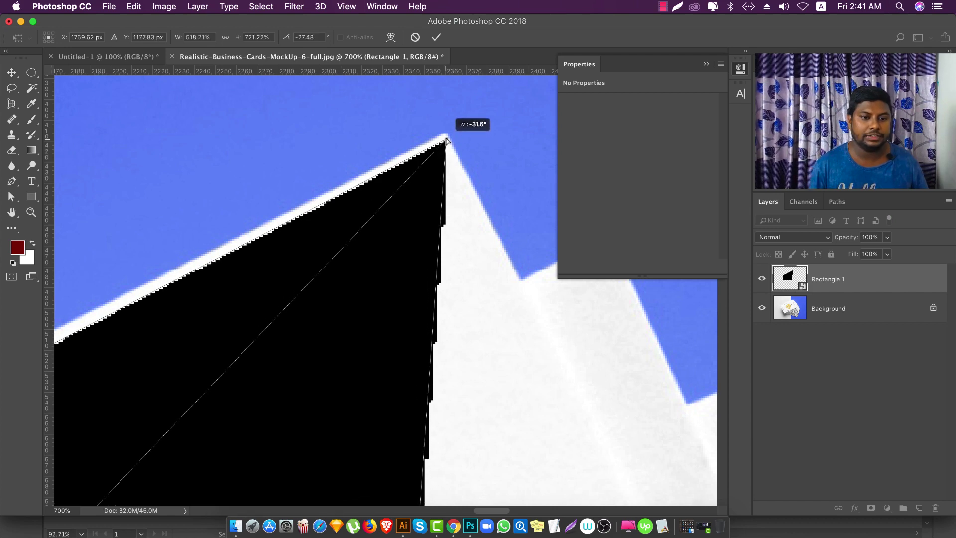
scroll(445, 134, down, 4)
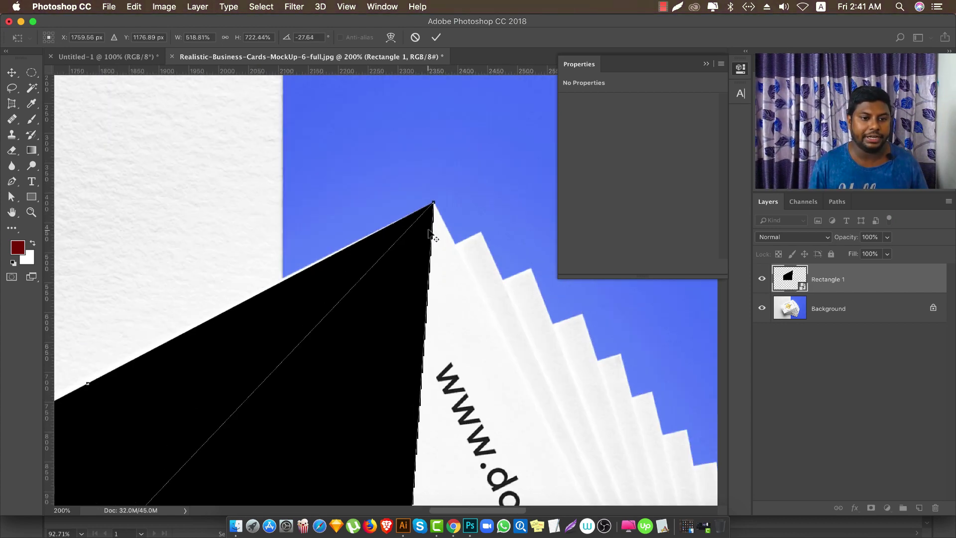
scroll(446, 133, down, 5)
scroll(422, 318, up, 3)
- Fit the rectangle's right corner onto the card's right point
drag(430, 337, 545, 249)
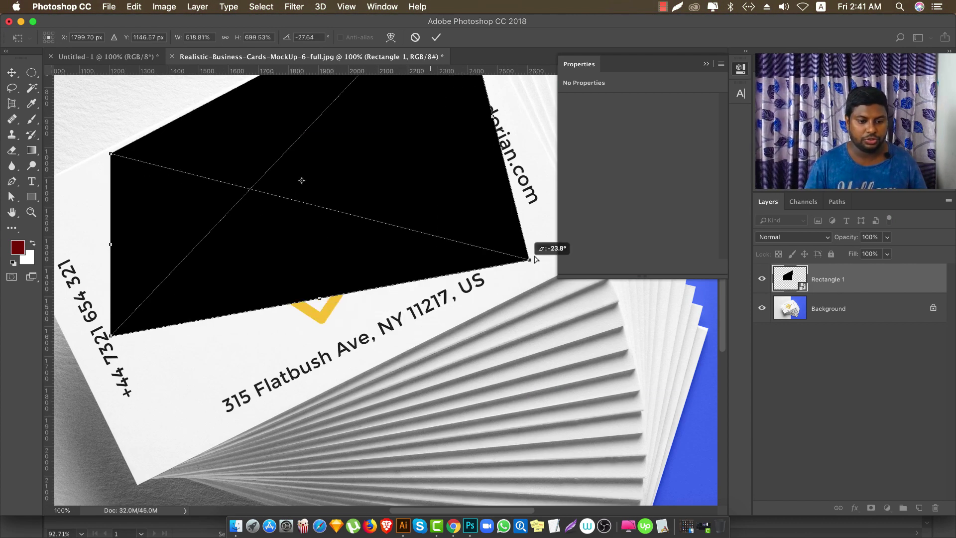
drag(520, 218, 195, 343)
mouse_move(214, 381)
mouse_down()
mouse_move(282, 369)
mouse_move(310, 343)
mouse_up()
scroll(274, 386, up, 2)
scroll(276, 389, up, 2)
scroll(276, 391, up, 2)
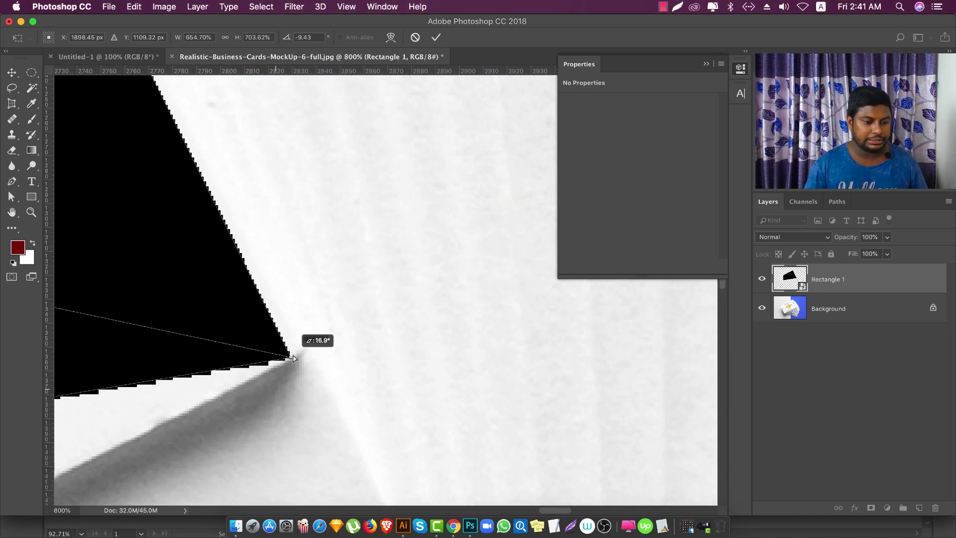
scroll(350, 367, down, 1)
scroll(348, 363, down, 10)
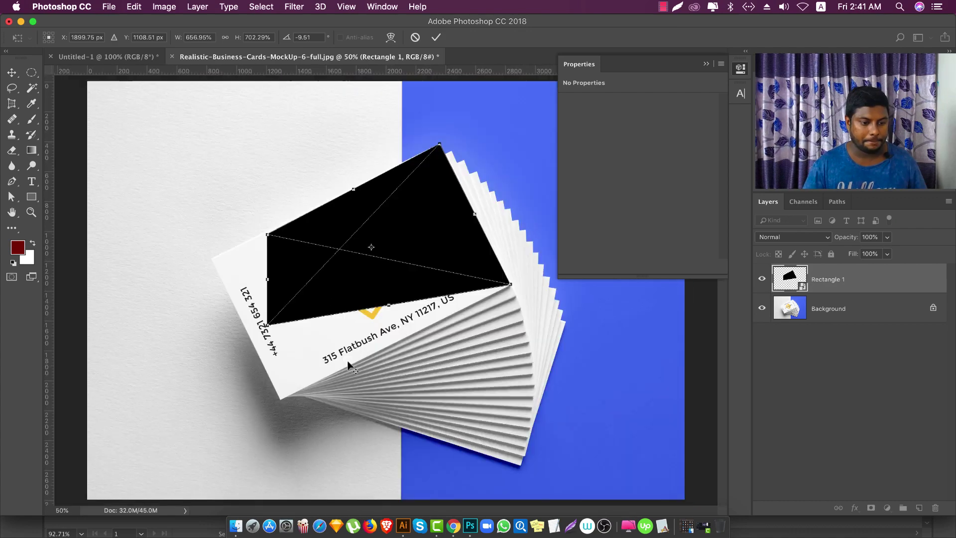
scroll(303, 328, up, 3)
scroll(235, 317, down, 3)
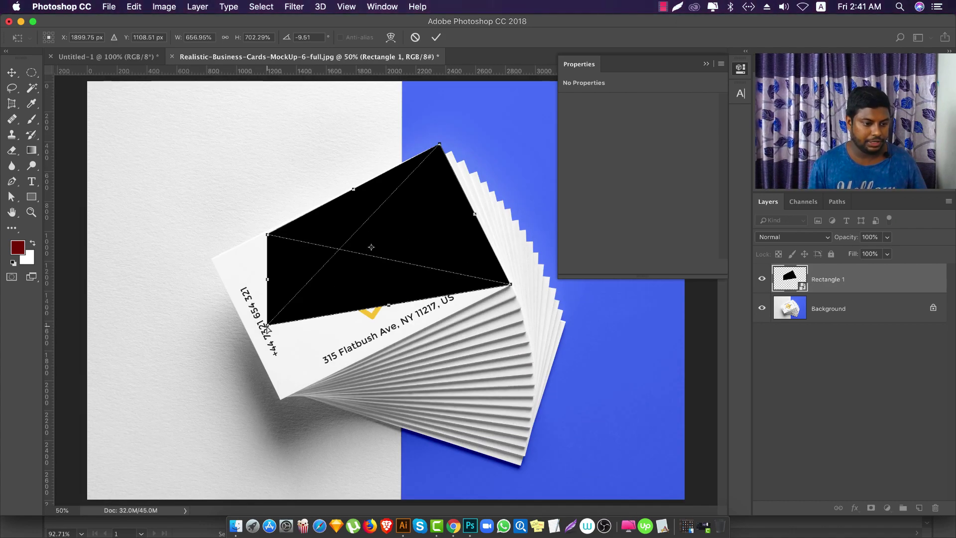
- Pin the rectangle's bottom corner exactly on the card's bottom point
drag(268, 329, 275, 398)
scroll(274, 401, up, 5)
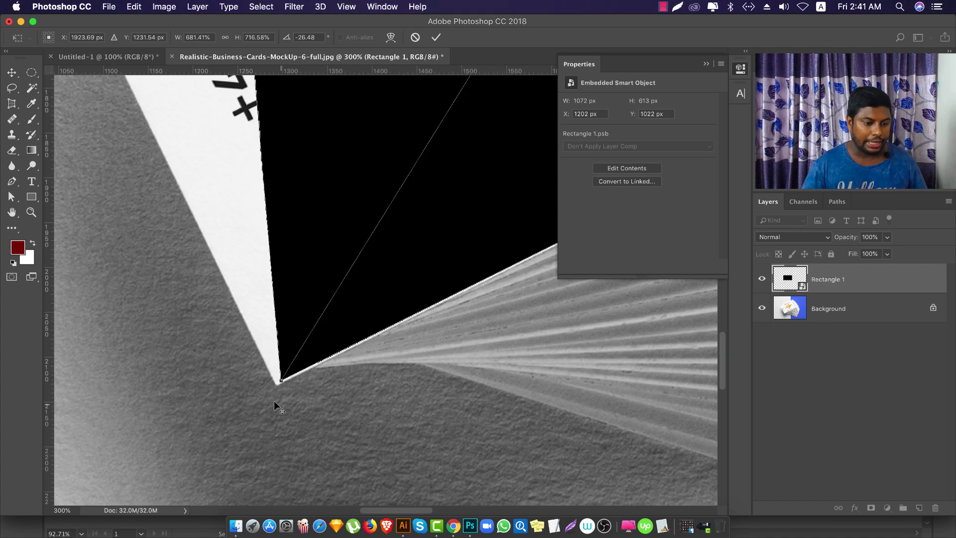
scroll(274, 401, up, 2)
scroll(281, 384, up, 4)
drag(286, 374, 268, 392)
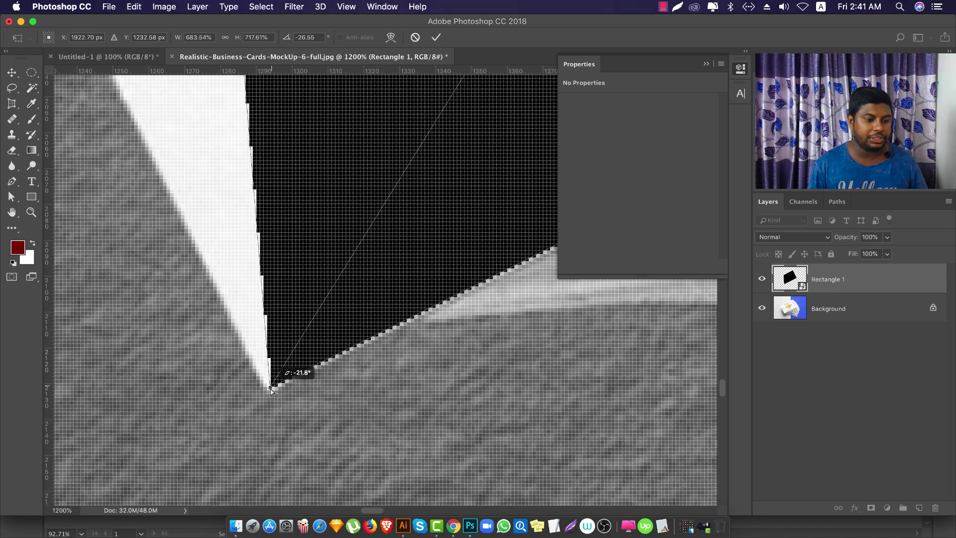
scroll(318, 375, down, 5)
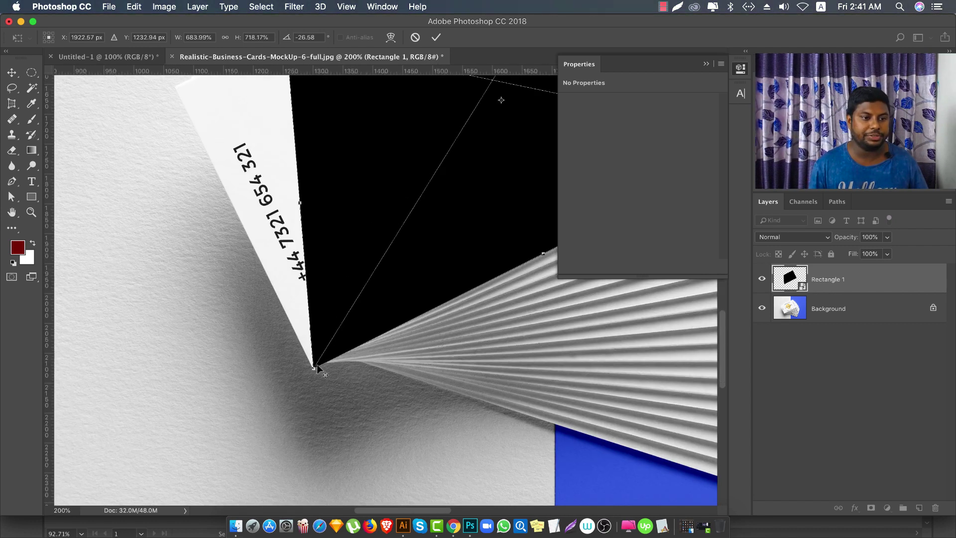
scroll(299, 349, down, 5)
scroll(229, 241, up, 2)
scroll(229, 242, up, 4)
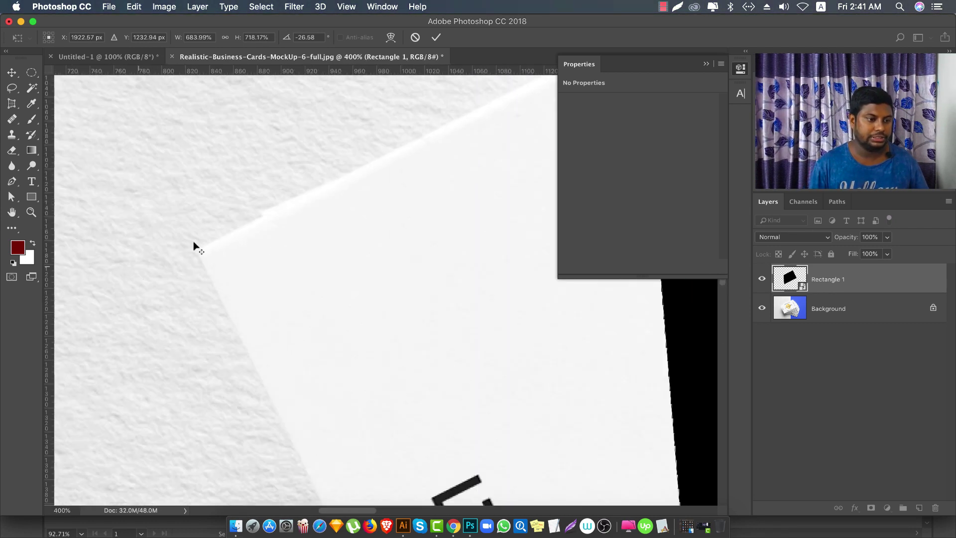
scroll(196, 246, down, 3)
- Place the left corner on the card's left point, nudge the right corner, and apply the distortion
mouse_move(414, 169)
mouse_down()
mouse_move(321, 211)
mouse_move(342, 196)
mouse_move(332, 196)
mouse_up()
scroll(322, 211, up, 4)
scroll(396, 214, up, 2)
scroll(396, 214, up, 1)
scroll(333, 195, down, 3)
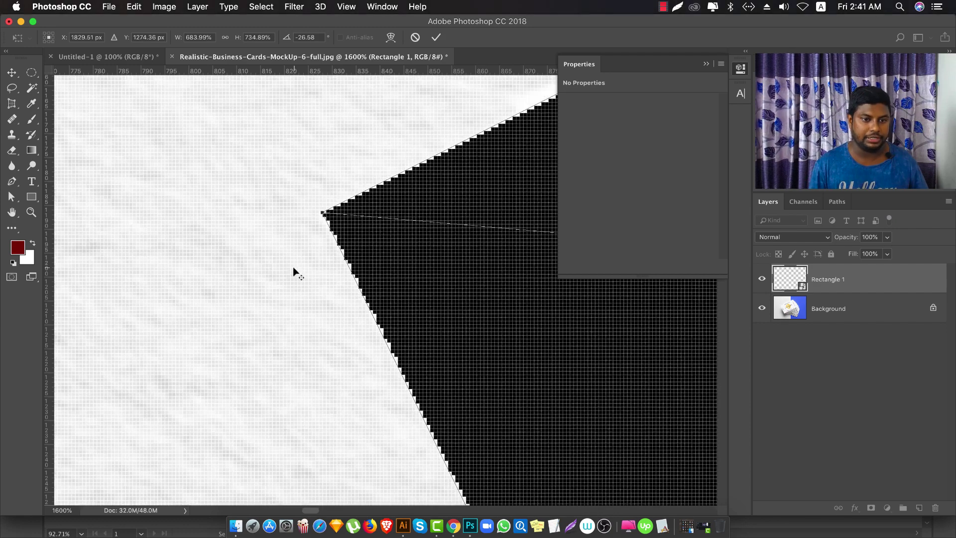
scroll(294, 272, down, 3)
scroll(277, 282, down, 3)
scroll(476, 279, up, 3)
scroll(498, 299, up, 3)
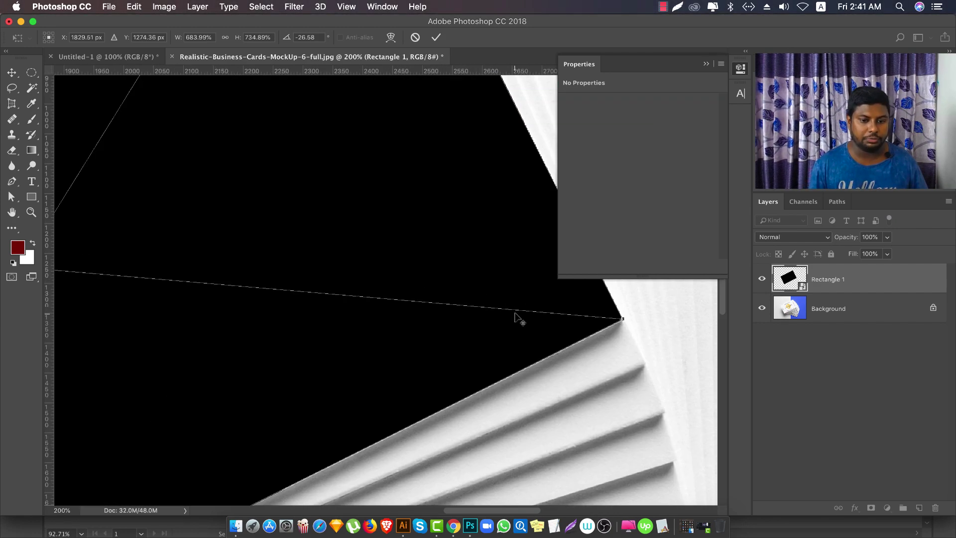
scroll(596, 318, down, 3)
scroll(523, 319, up, 5)
scroll(498, 301, up, 2)
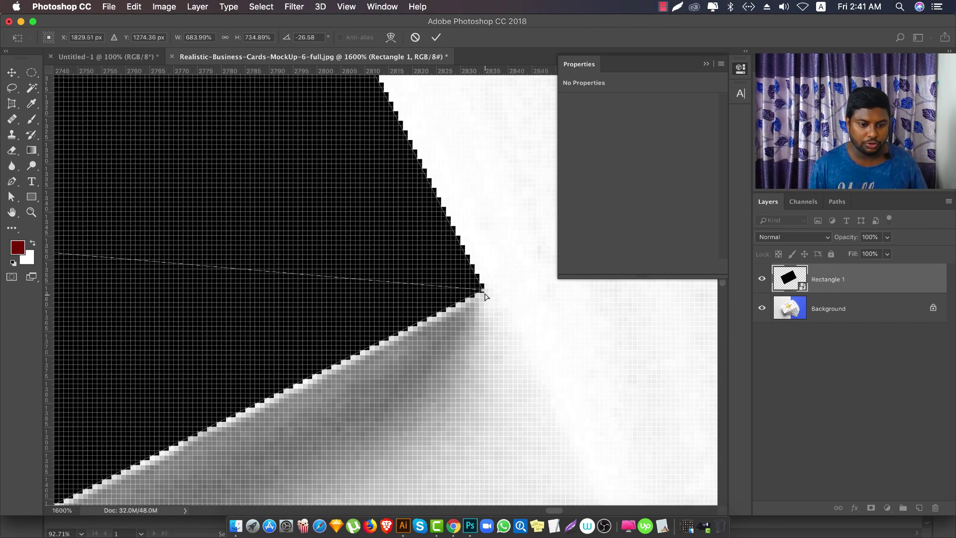
drag(484, 292, 487, 294)
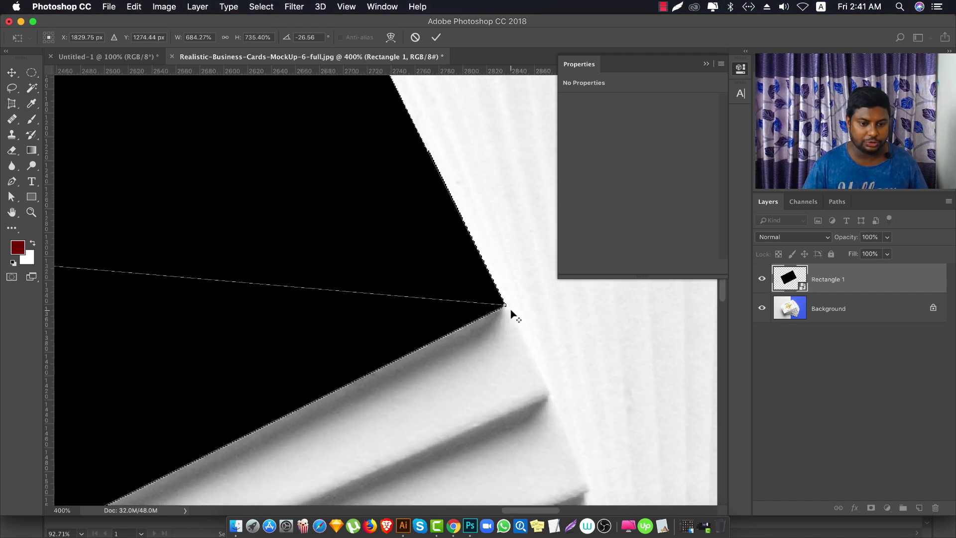
scroll(512, 314, down, 10)
key(Return)
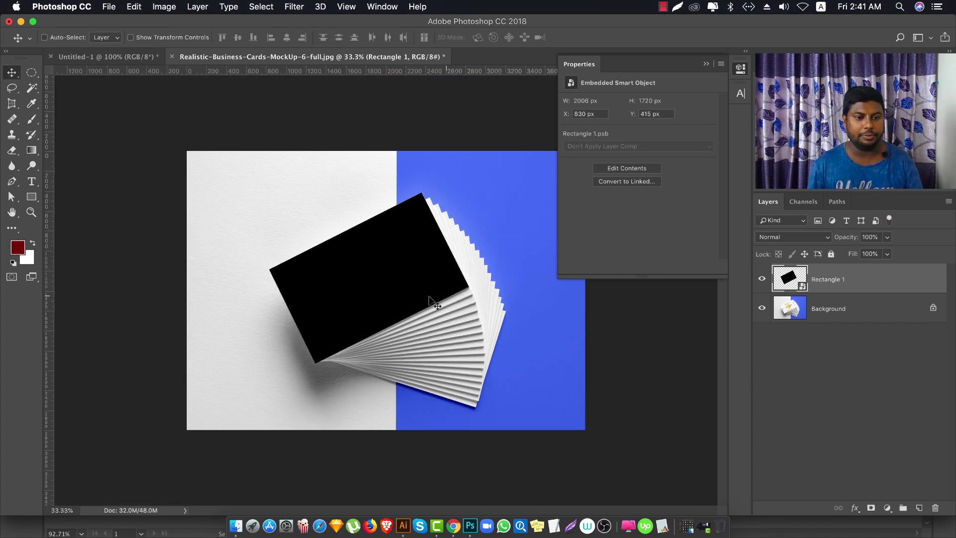
- In Chrome, close the popup tab and search Freepik for 'business card'
click(453, 525)
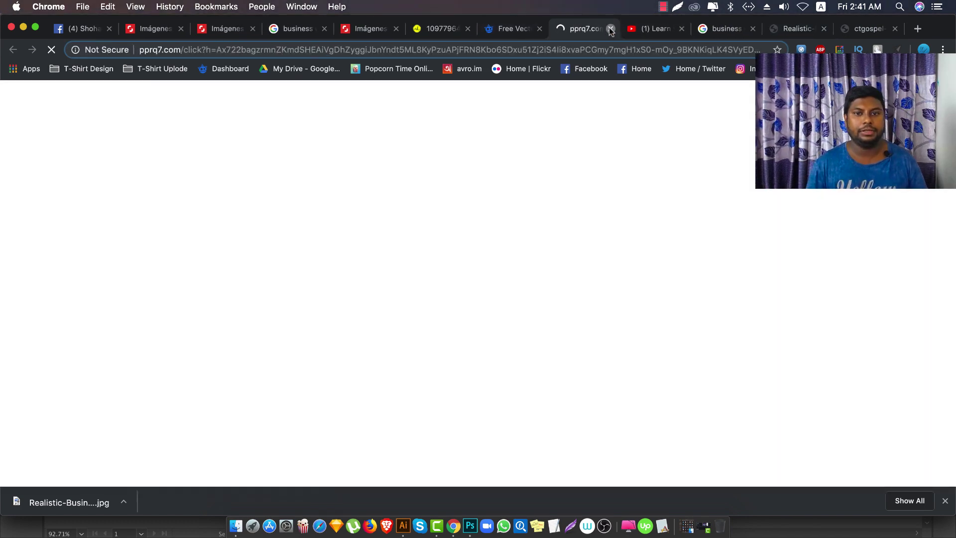
click(610, 29)
click(312, 130)
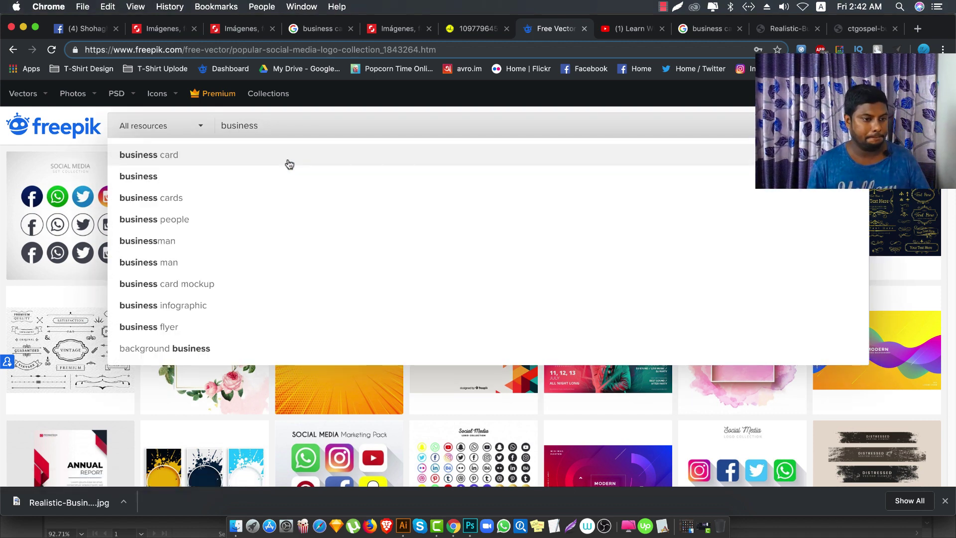
click(222, 156)
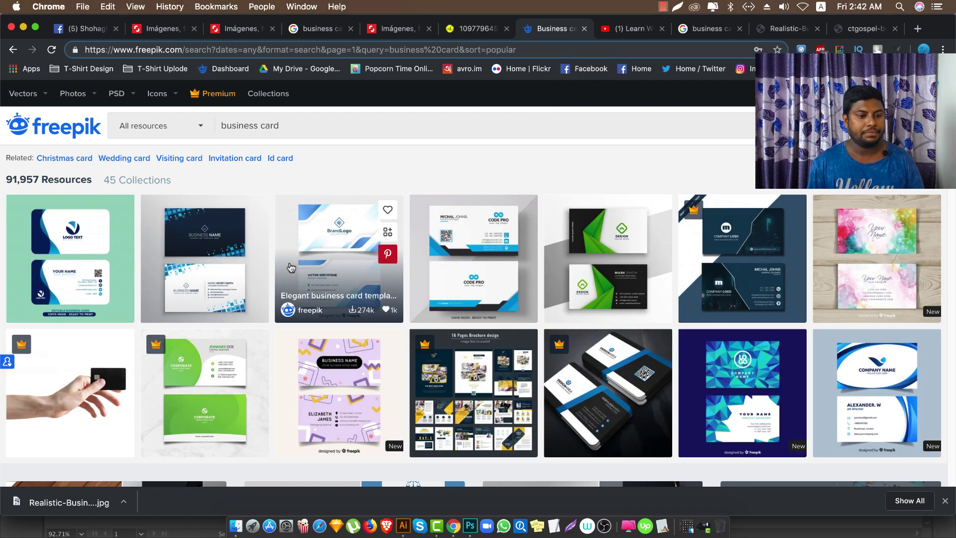
- Browse the business card results and open the blue-and-black Business card PSD template
scroll(264, 265, down, 3)
scroll(314, 241, down, 1)
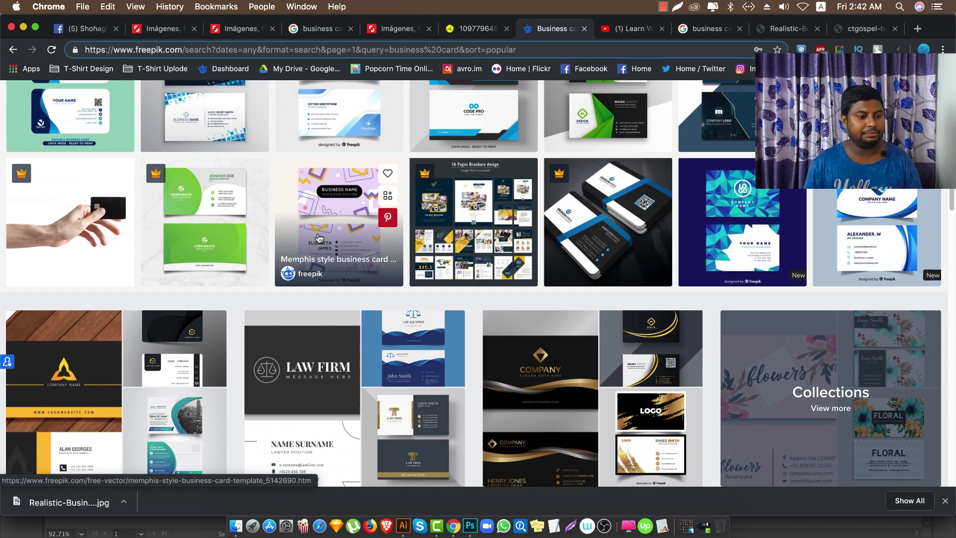
scroll(314, 241, up, 4)
scroll(329, 242, down, 1)
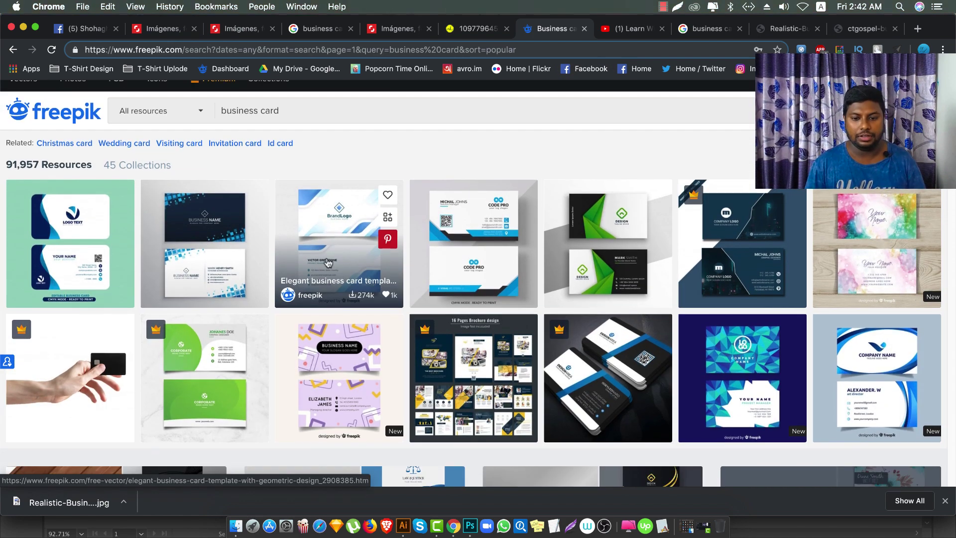
mouse_move(608, 223)
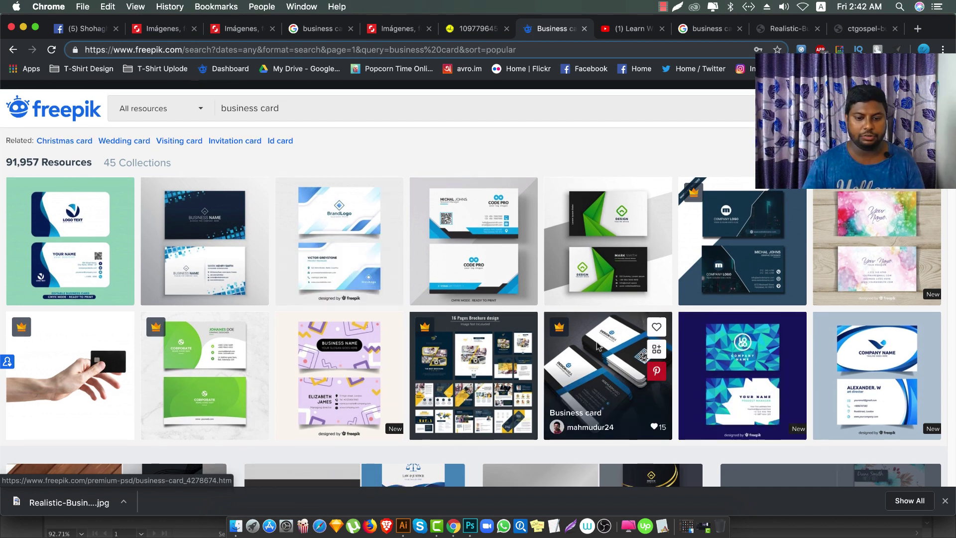
click(598, 345)
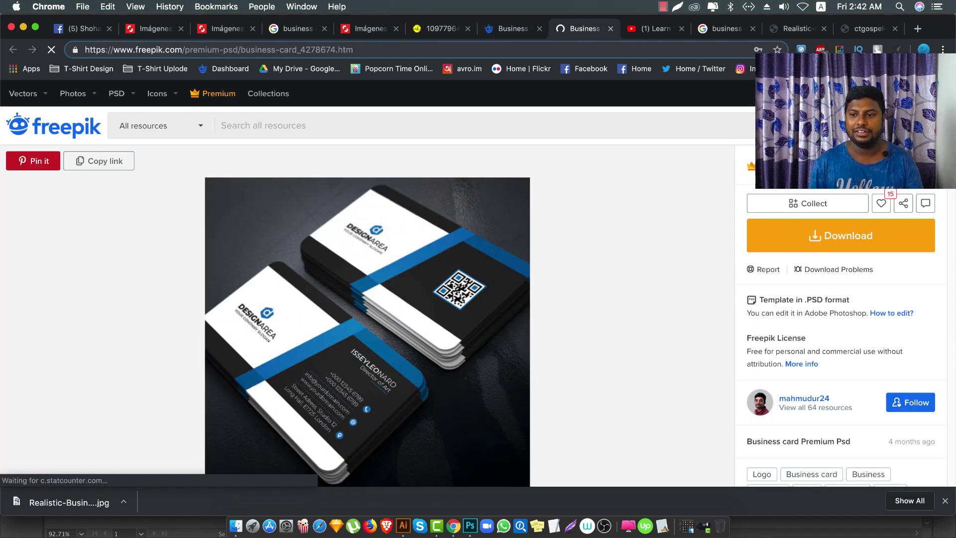
- Download the Business card Premium PSD as business-card (1).zip
click(841, 235)
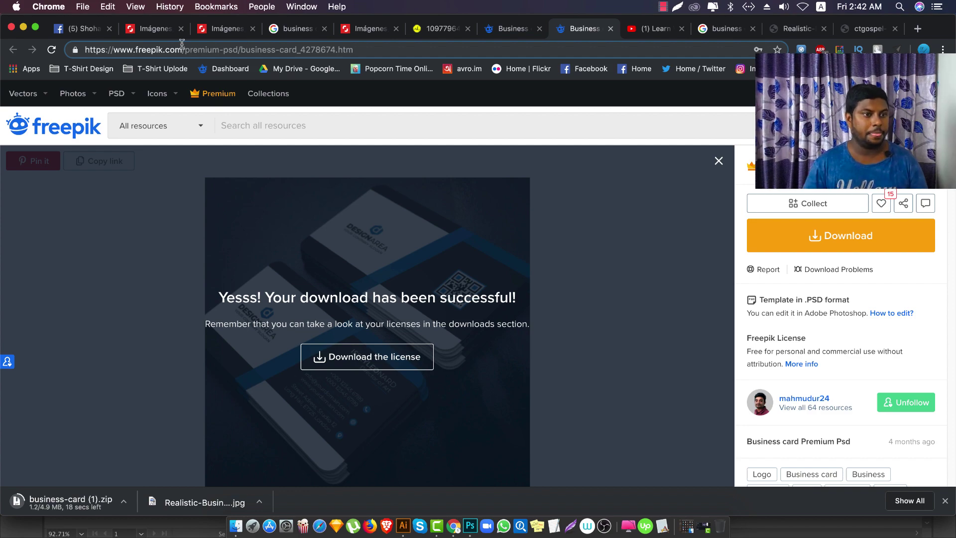
- Browse more Google Images business card mockups, then go to the Shutterstock poster mockup results
click(725, 30)
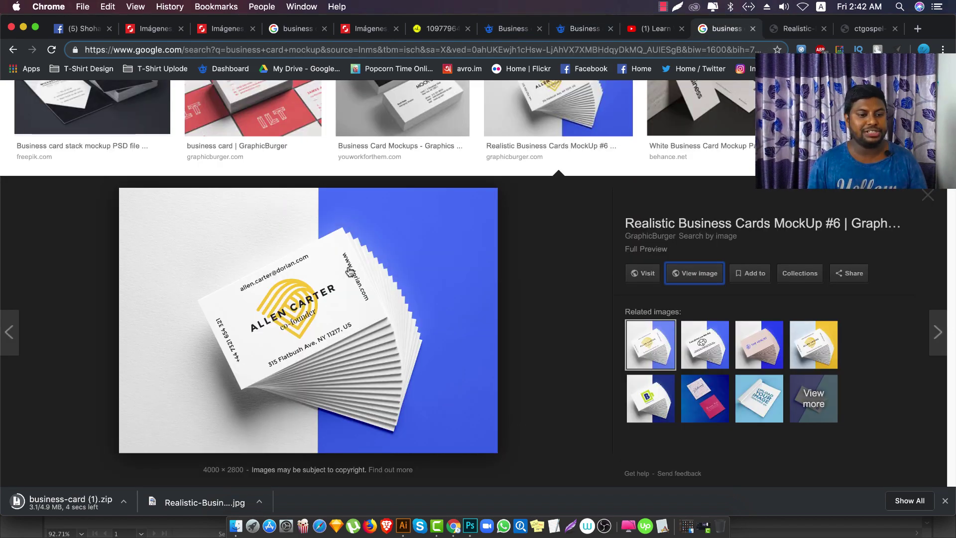
scroll(354, 273, down, 1)
scroll(354, 273, down, 5)
scroll(354, 273, down, 3)
scroll(354, 273, down, 5)
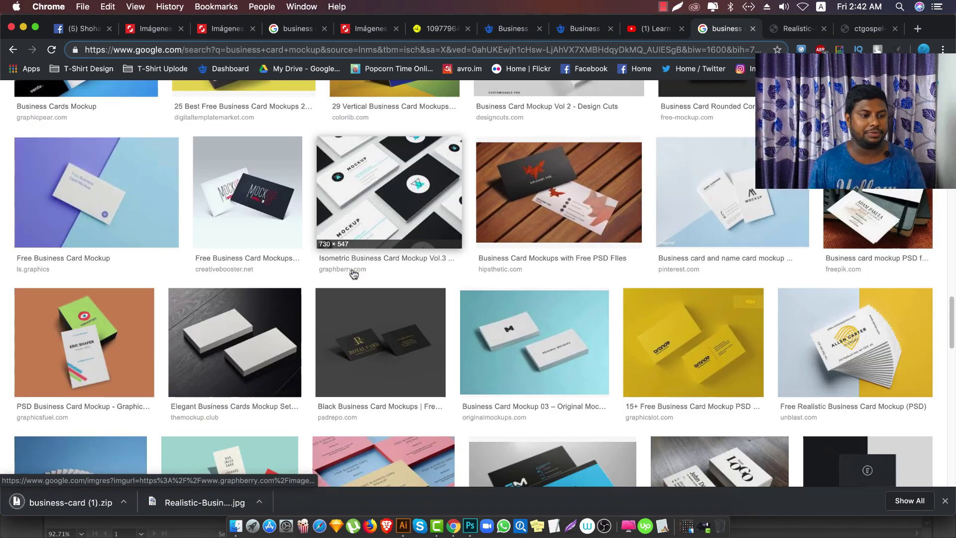
scroll(354, 273, down, 2)
scroll(353, 273, down, 5)
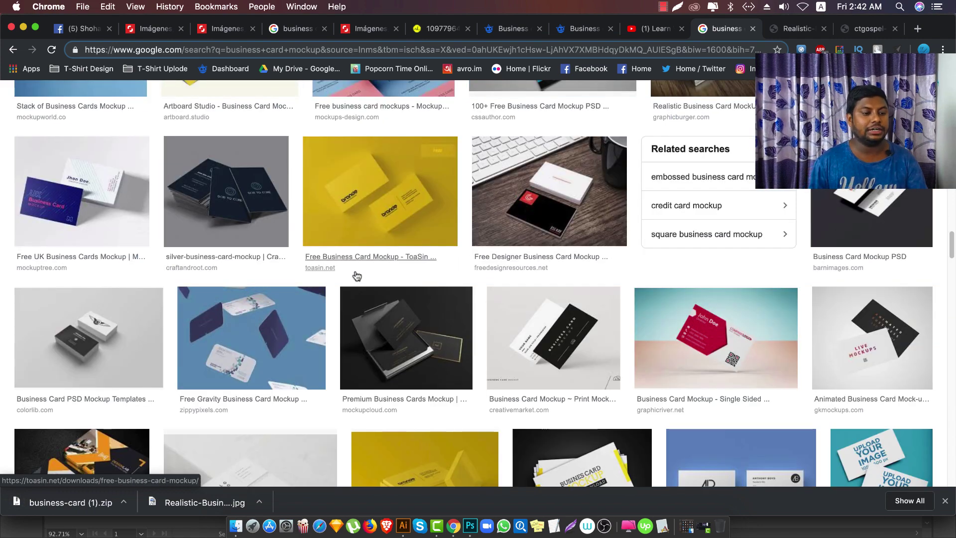
scroll(356, 276, down, 3)
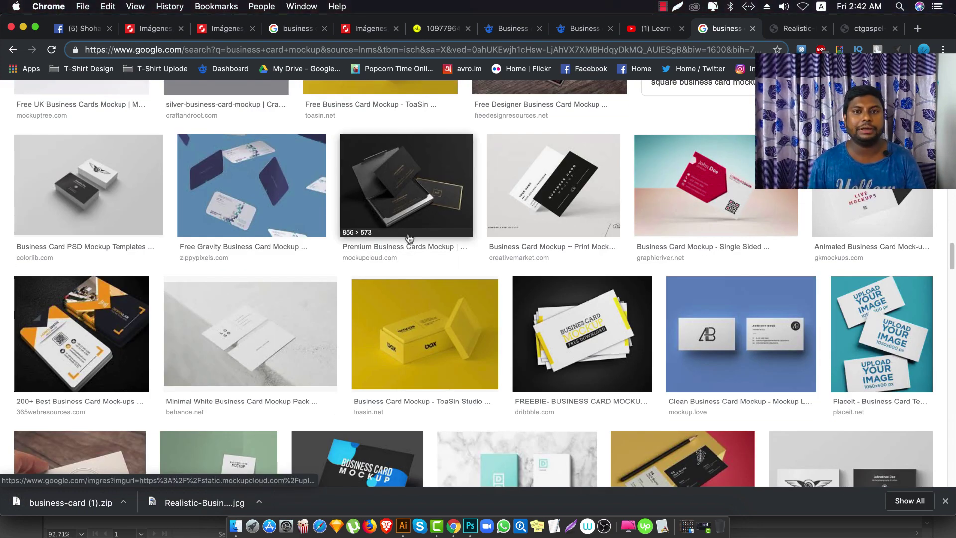
click(147, 29)
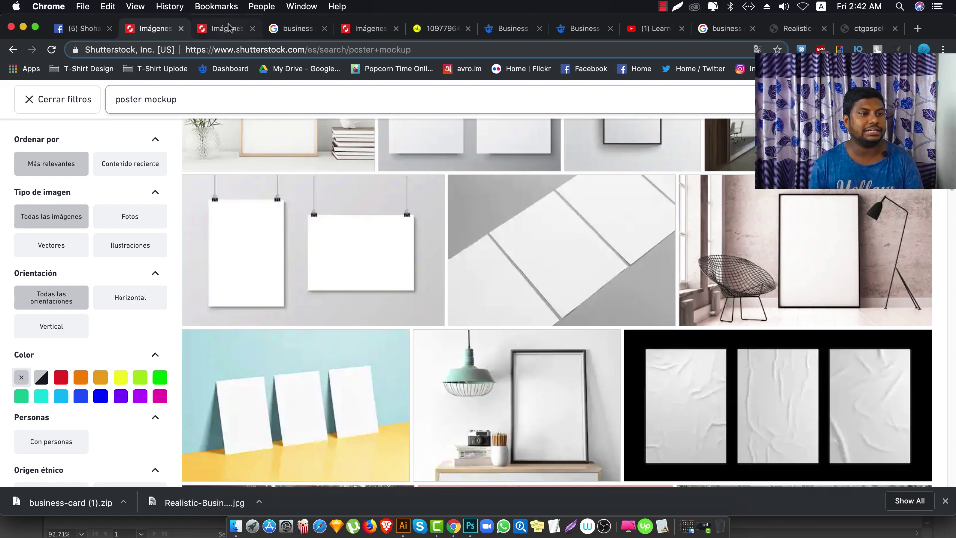
- Browse the Shutterstock Hand holding Business Card Mockup results
click(227, 29)
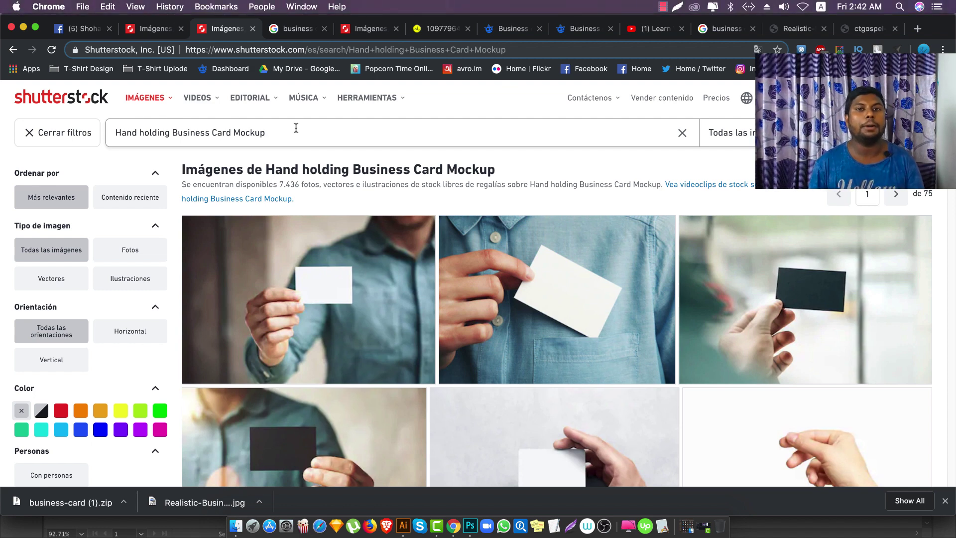
scroll(517, 288, down, 5)
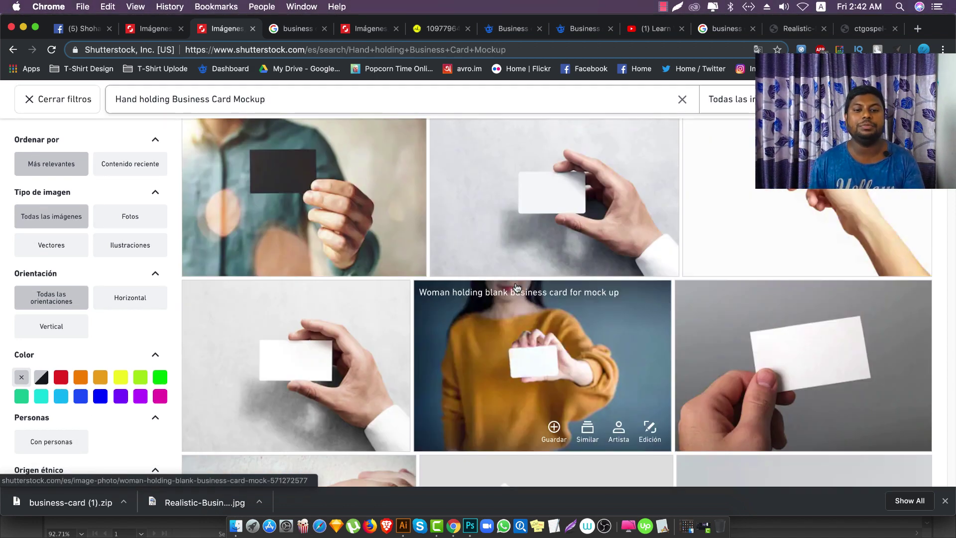
scroll(517, 287, up, 2)
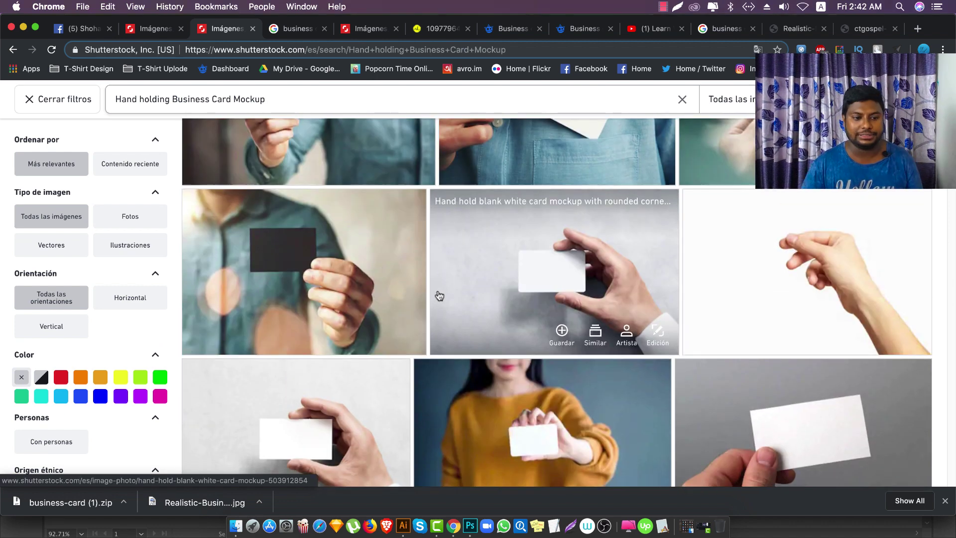
scroll(438, 295, down, 3)
scroll(593, 270, down, 3)
scroll(647, 276, down, 3)
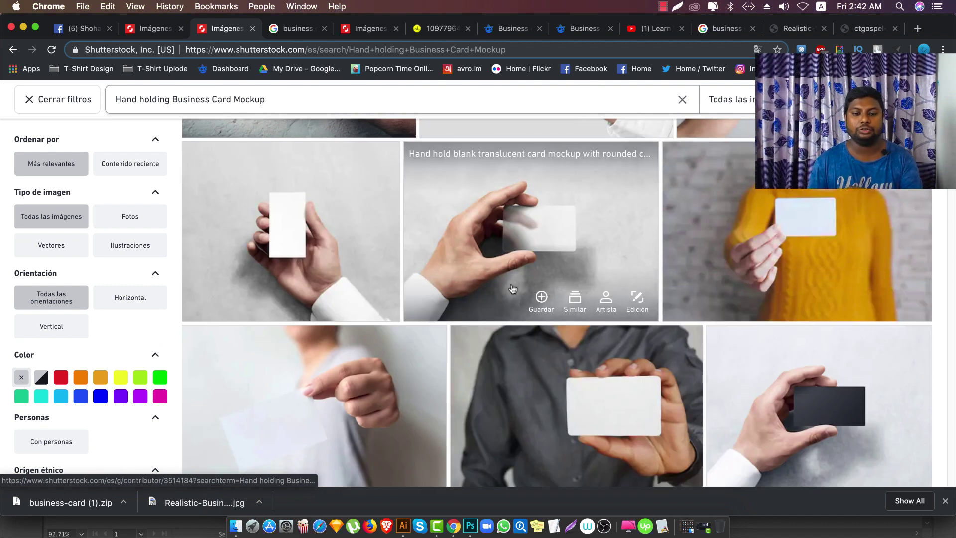
scroll(697, 286, down, 1)
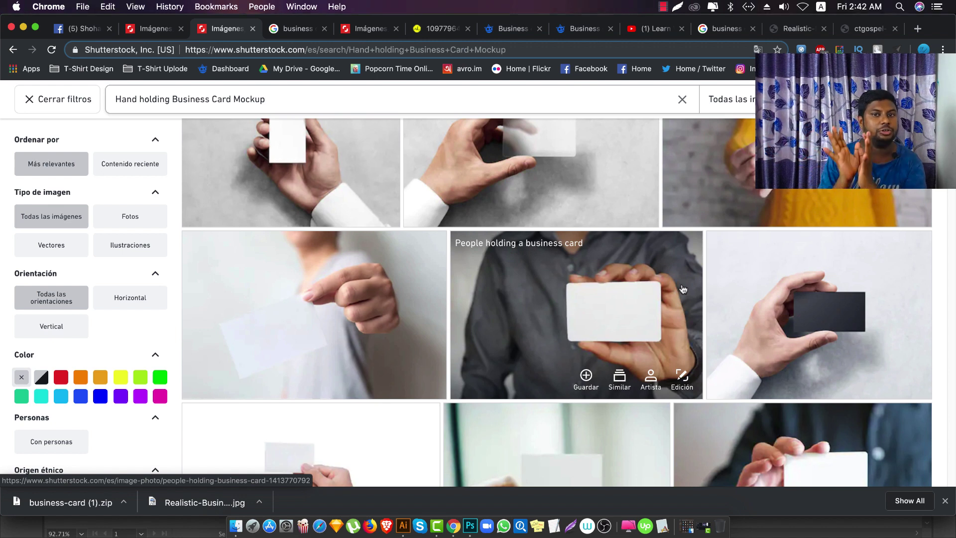
scroll(682, 288, down, 5)
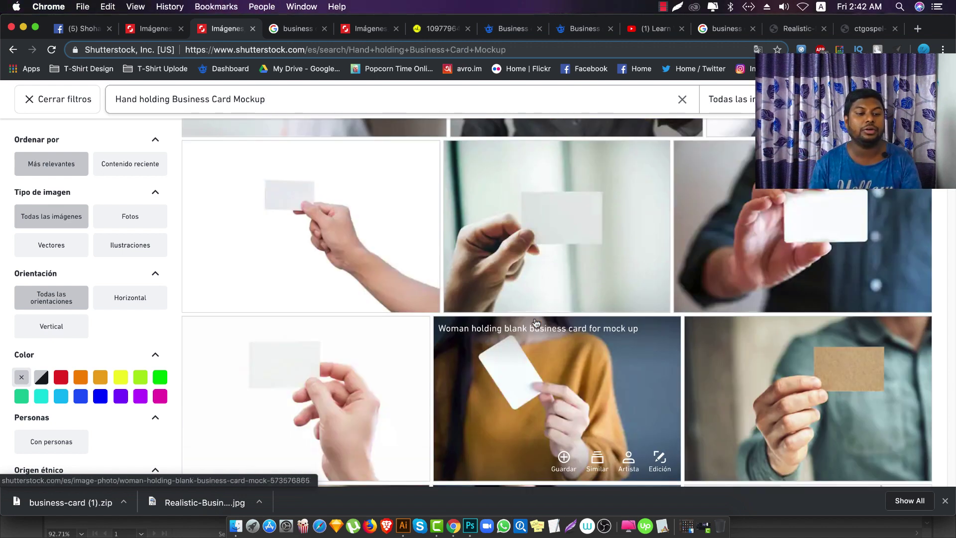
scroll(796, 319, down, 1)
scroll(804, 325, down, 2)
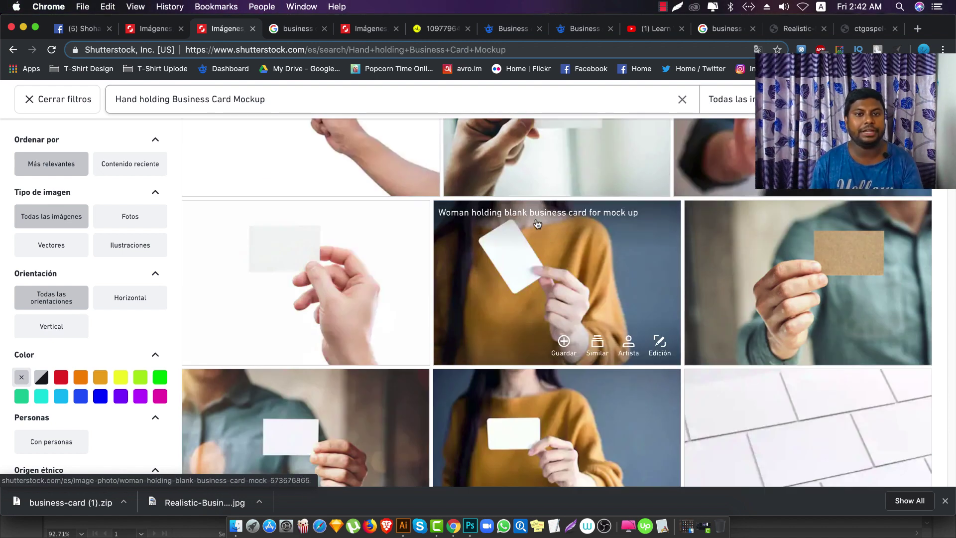
- Open the extracted business-card (1) folder and drag 31.psd into Photoshop
click(82, 504)
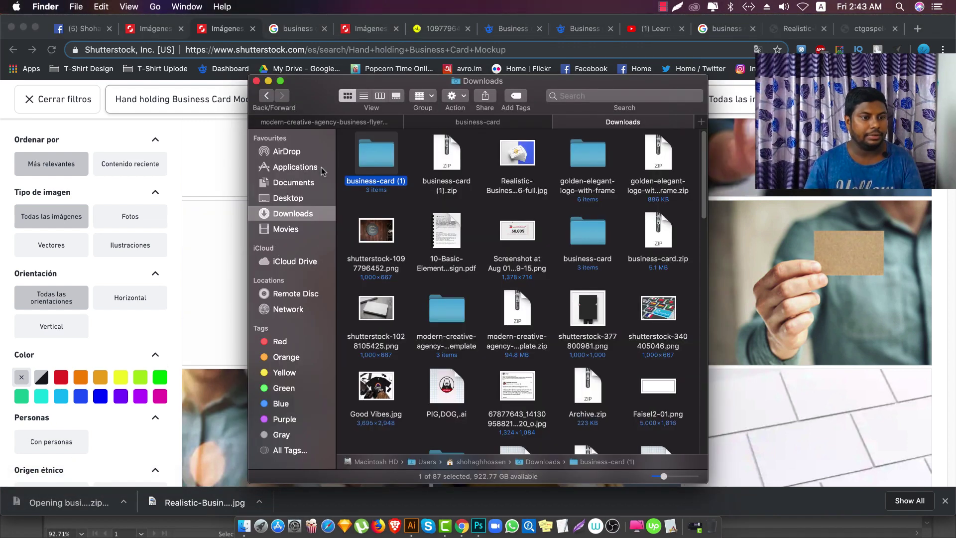
click(359, 163)
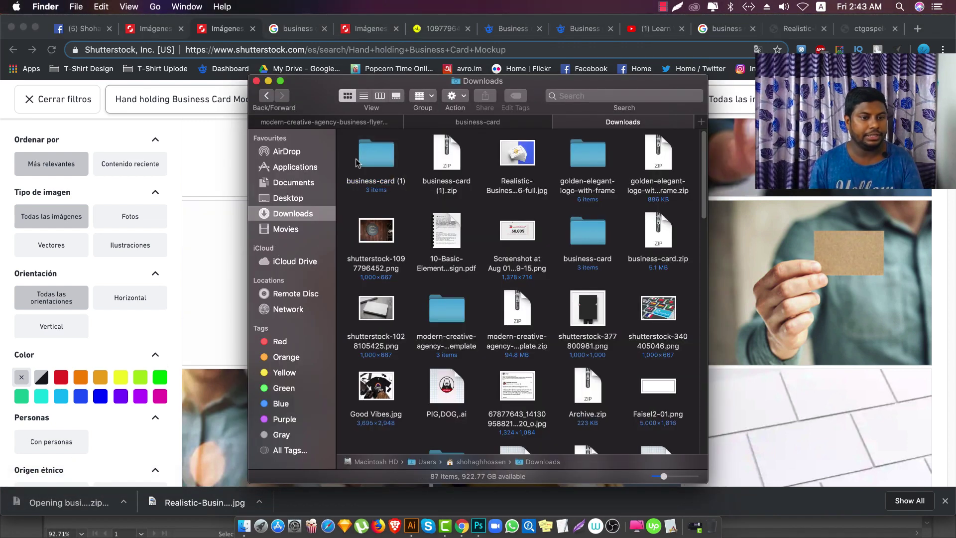
double_click(386, 158)
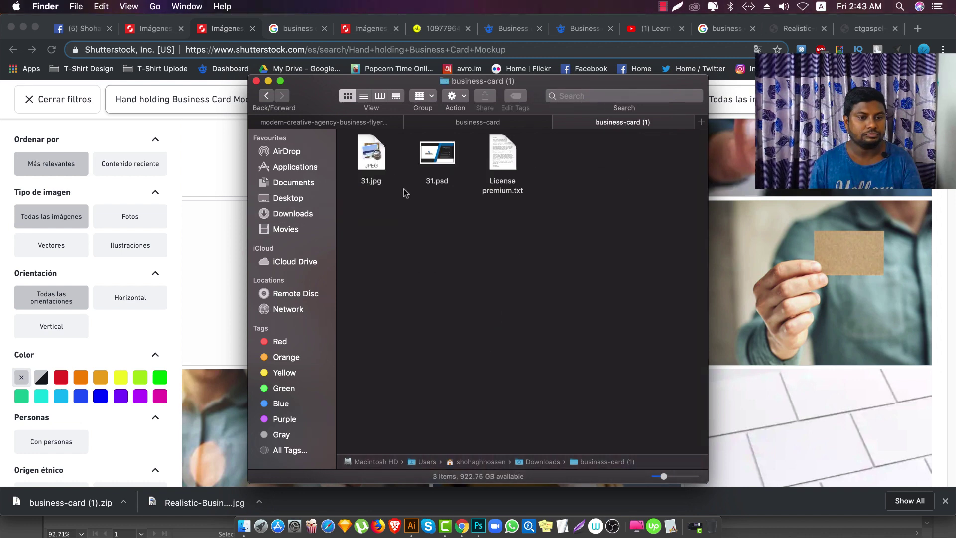
drag(441, 150, 713, 89)
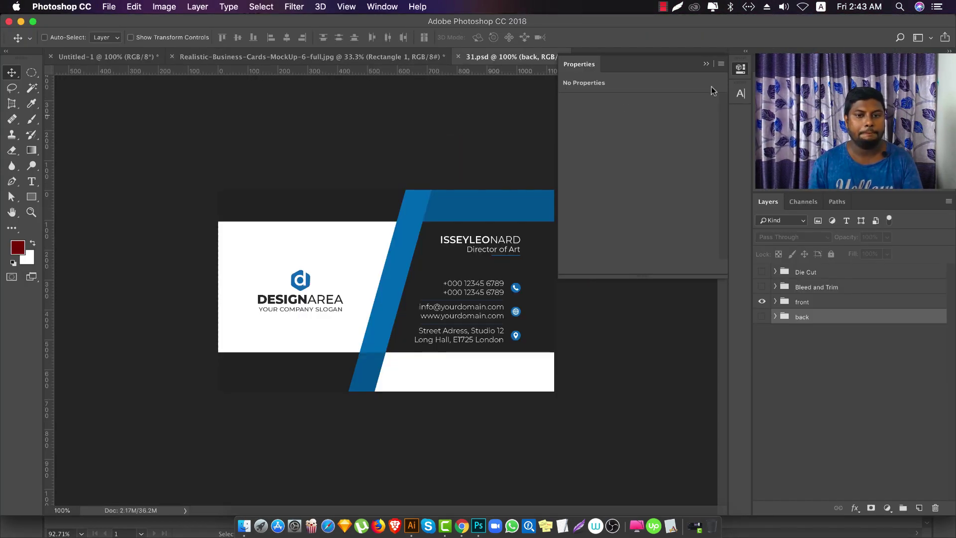
- Show the Bleed and Trim and Die Cut layers in 31.psd
click(740, 71)
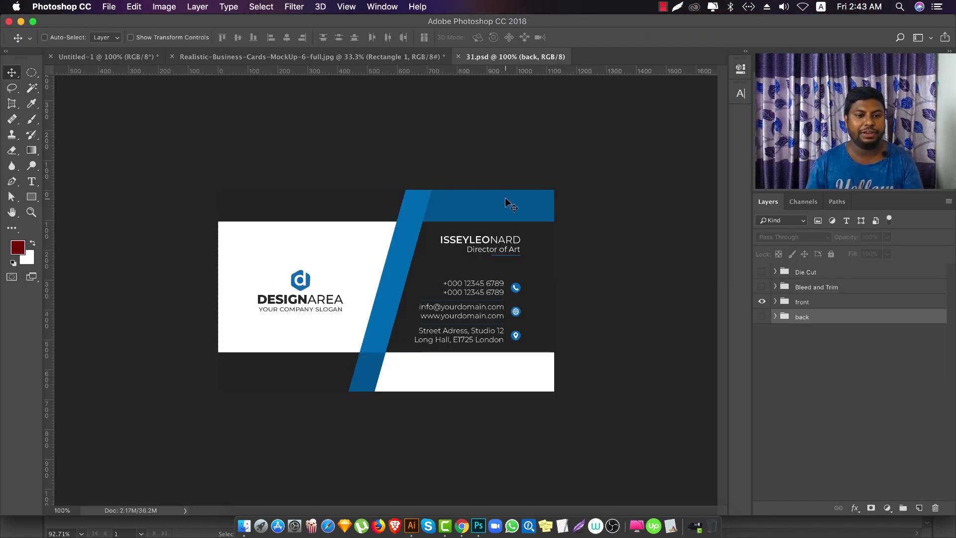
click(762, 287)
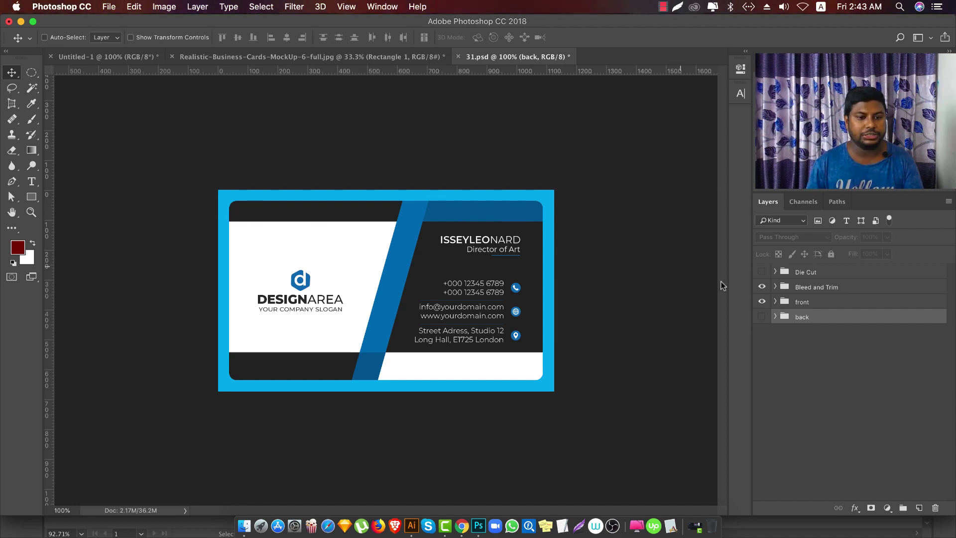
click(762, 272)
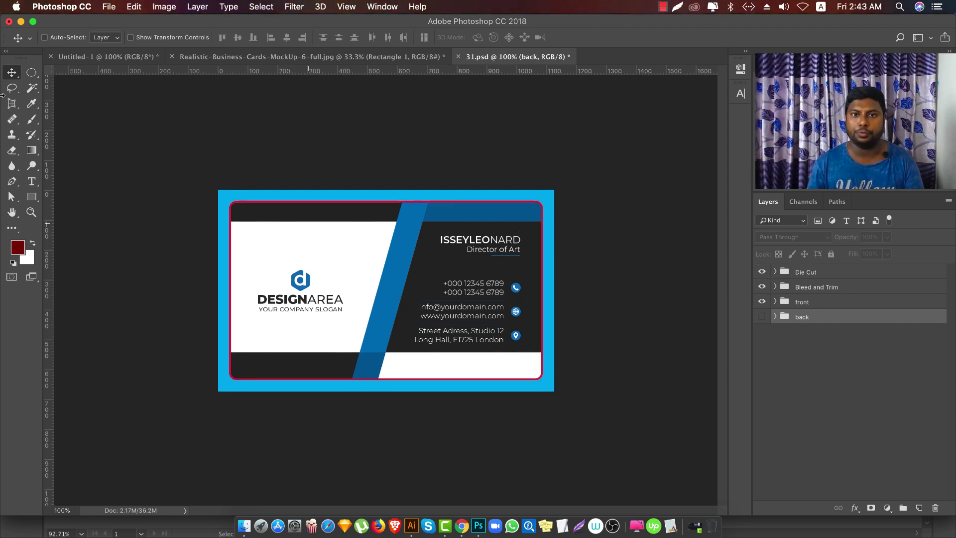
- Copy Merged a rectangular selection of the card inside the die cut, then return to the mockup
right_click(29, 75)
click(65, 71)
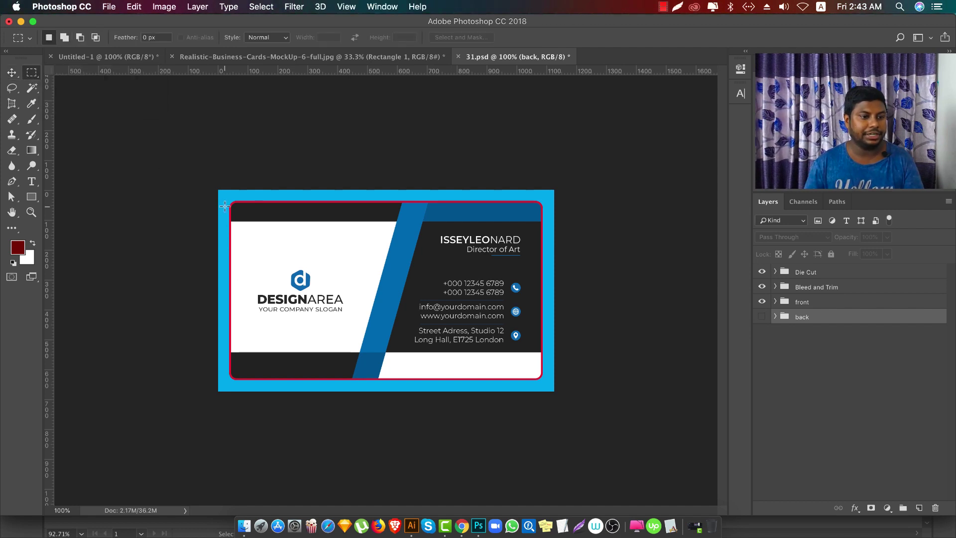
drag(424, 298, 542, 379)
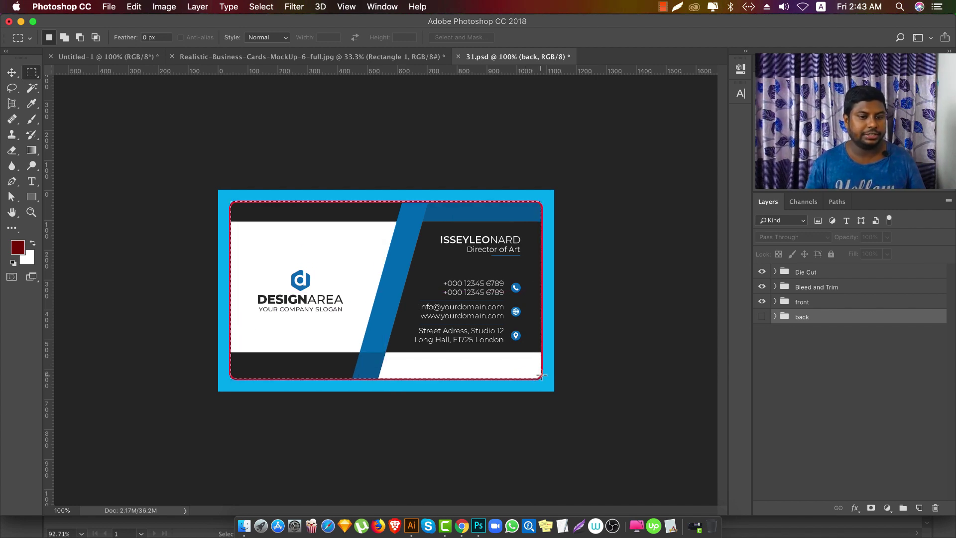
click(134, 6)
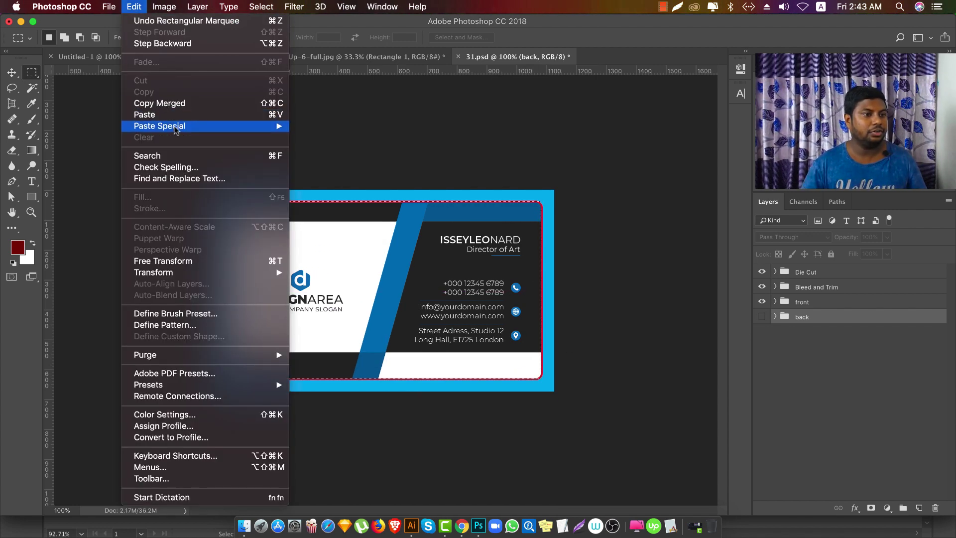
click(182, 103)
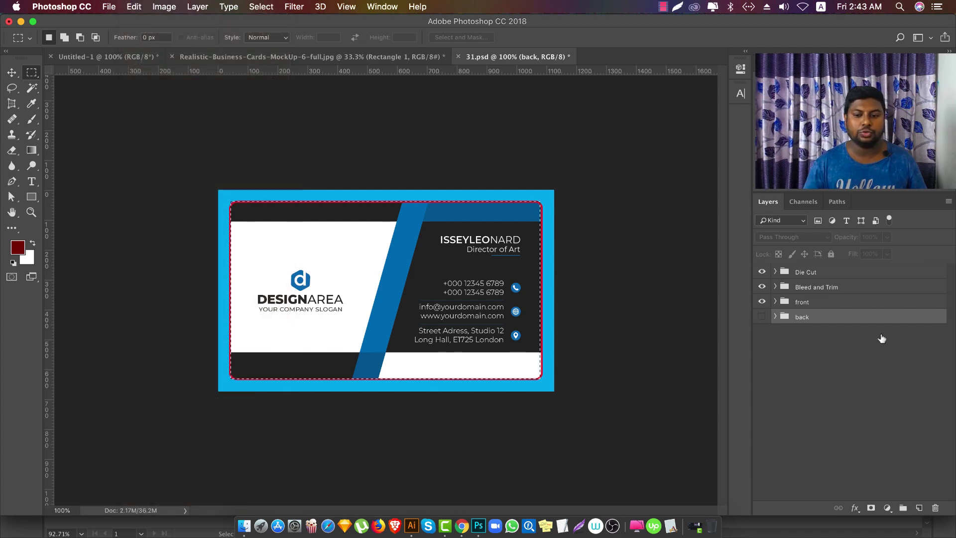
click(294, 56)
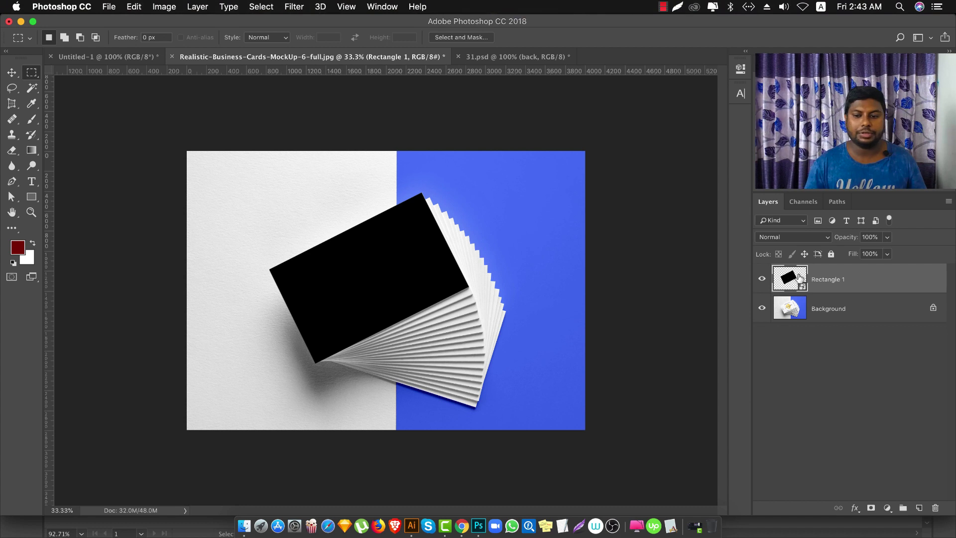
- Paste the card design into the Rectangle 11 smart object and centre it both ways
double_click(799, 278)
click(12, 72)
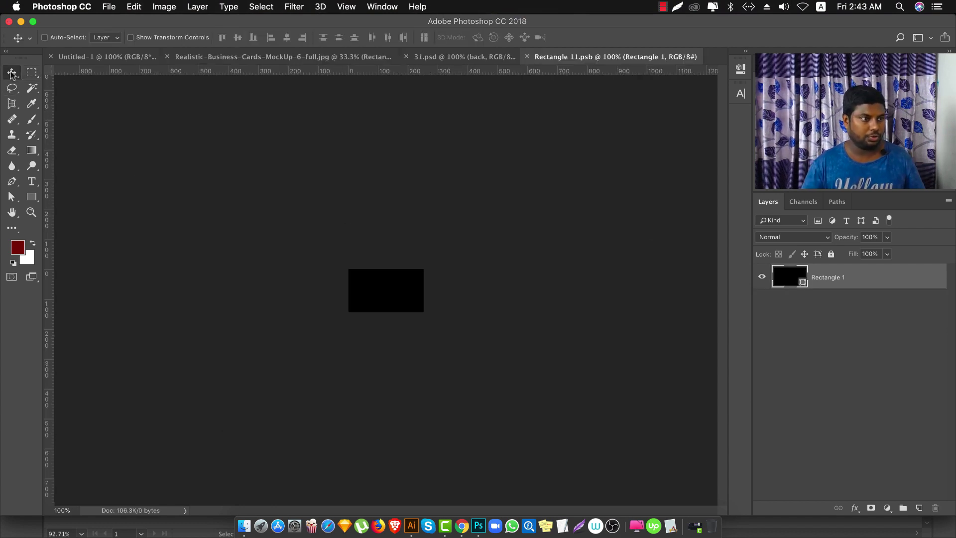
key(super+v)
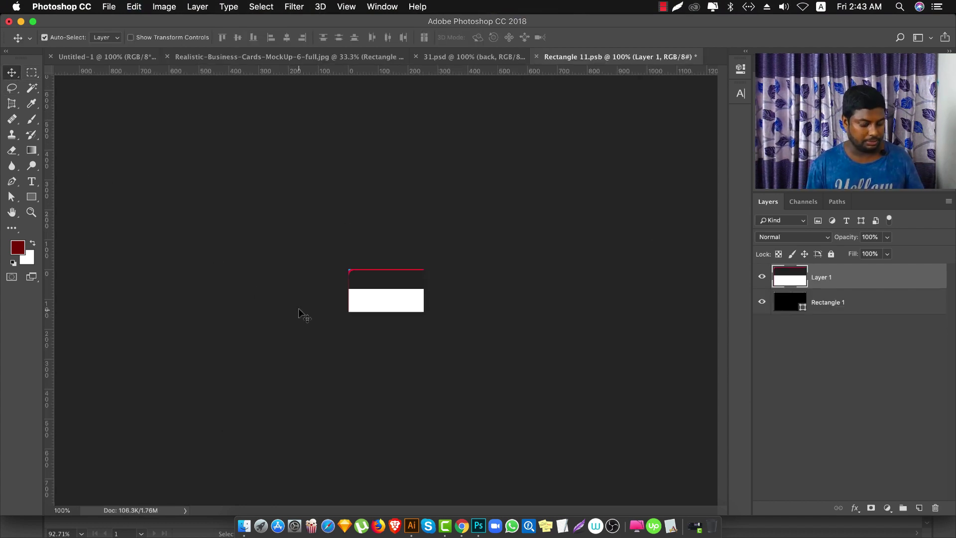
click(287, 37)
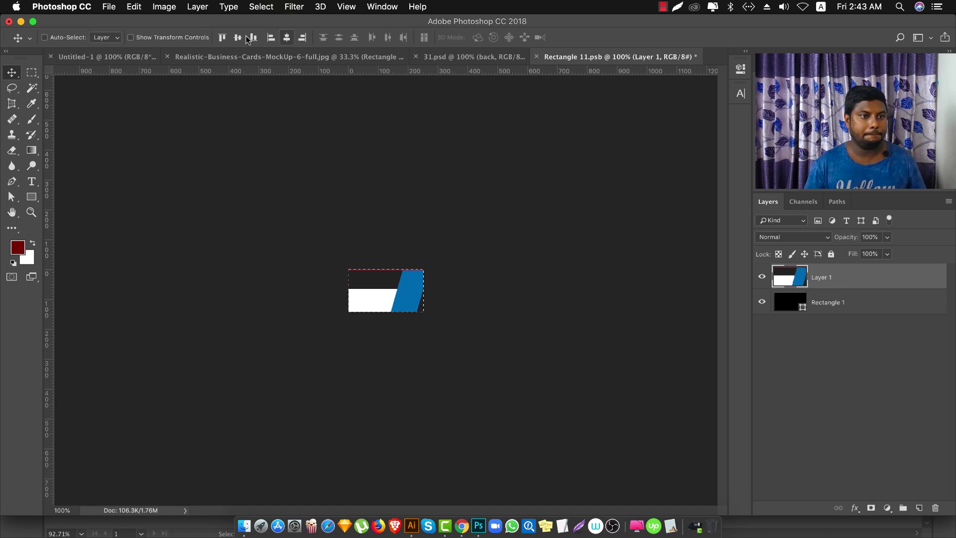
click(238, 38)
- Scale the design to fit the 252×144 px card, save the smart object, and return to the mockup
key(super+t)
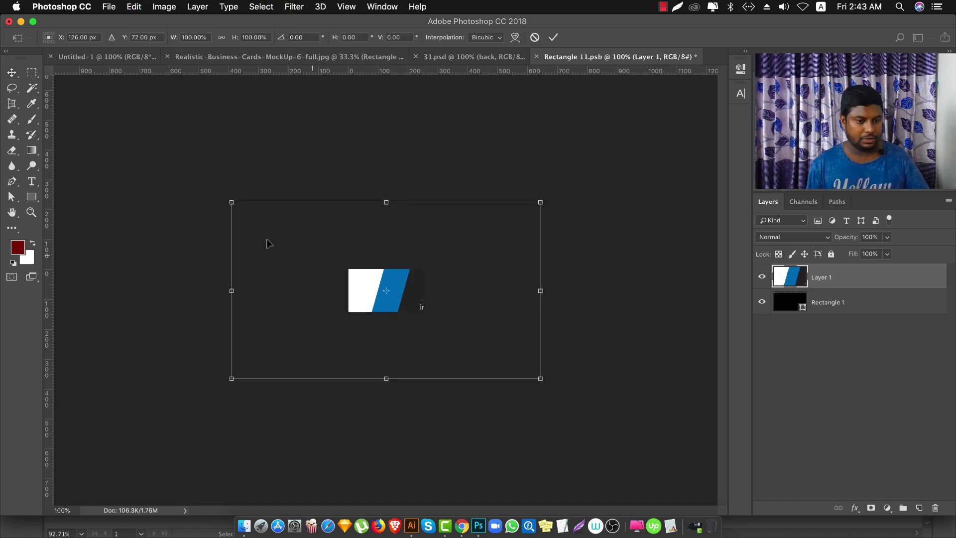
drag(231, 203, 347, 268)
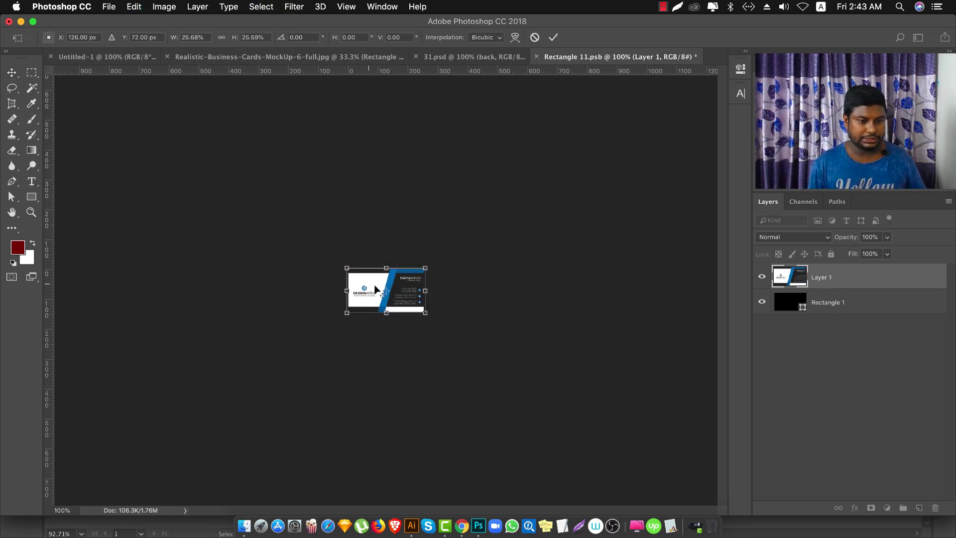
key(super+equal)
key(super+equal)
key(super+equal)
key(super+equal)
drag(623, 157, 610, 161)
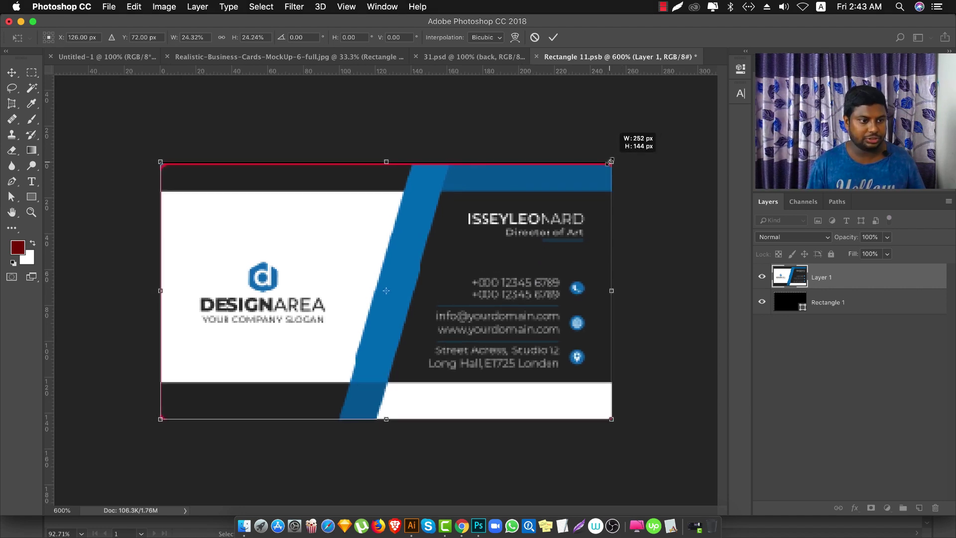
key(Return)
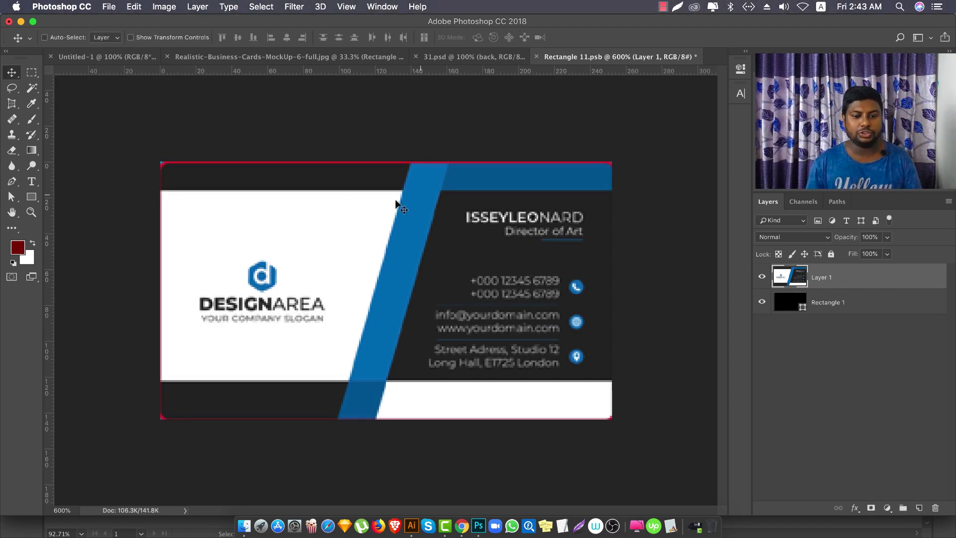
key(super+s)
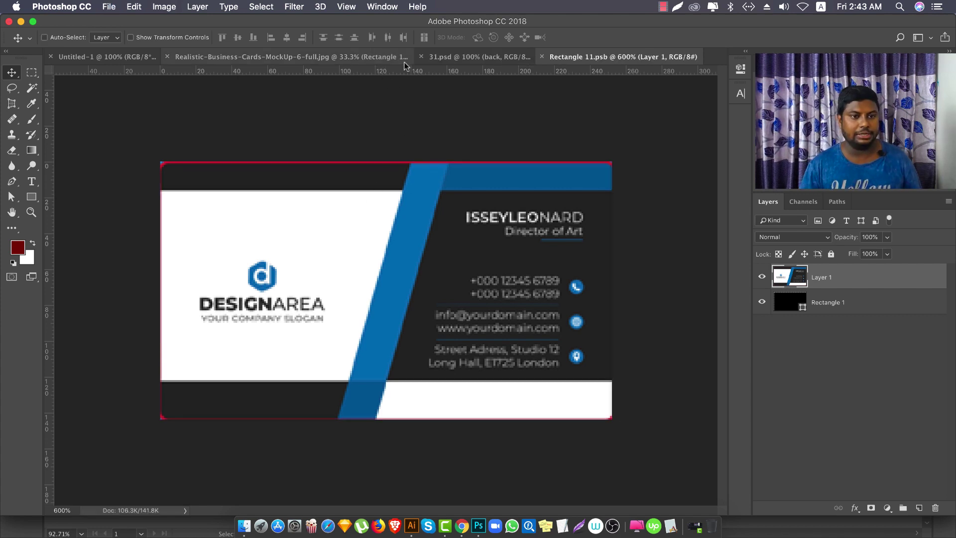
click(382, 58)
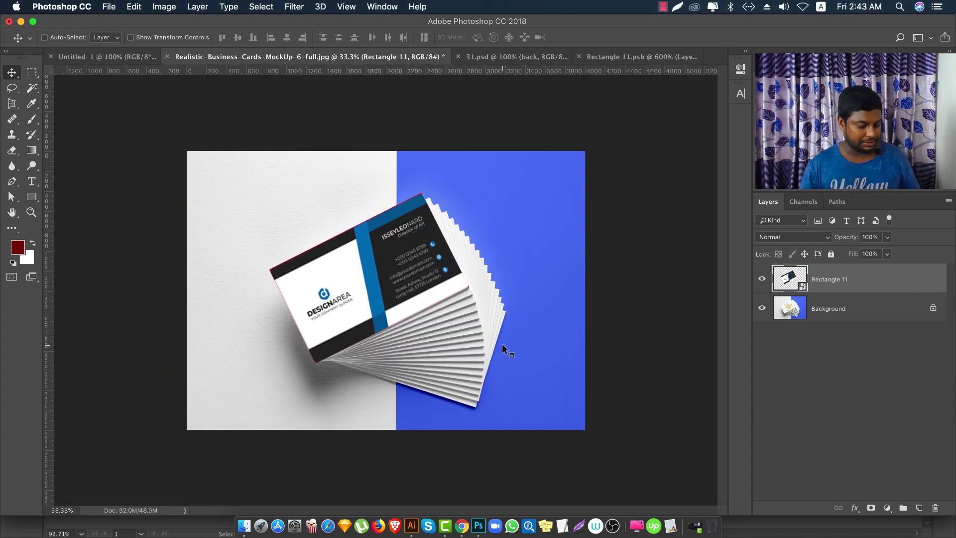
- Delete the Rectangle 11 card design layer to reveal the yellow-logo card, then open Create Rectangle
key(super+plus)
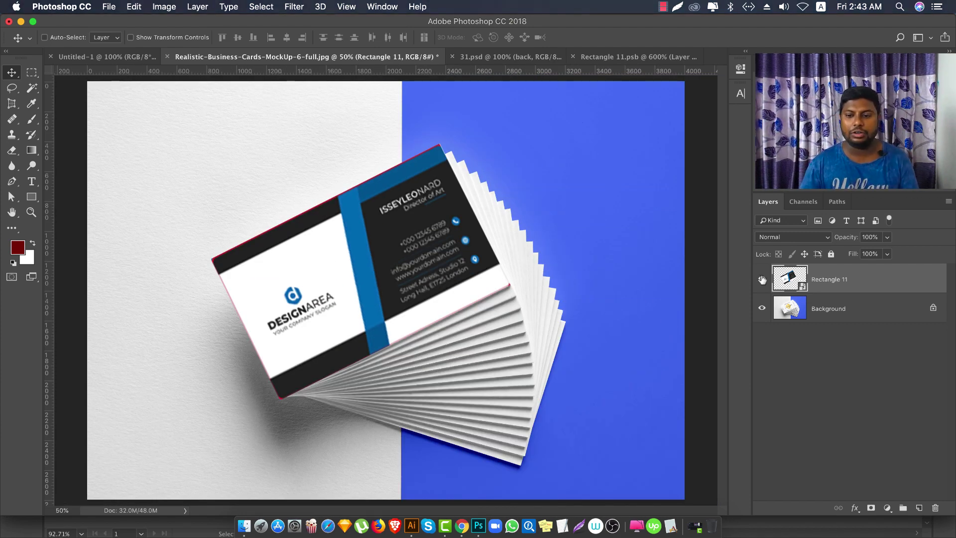
click(763, 279)
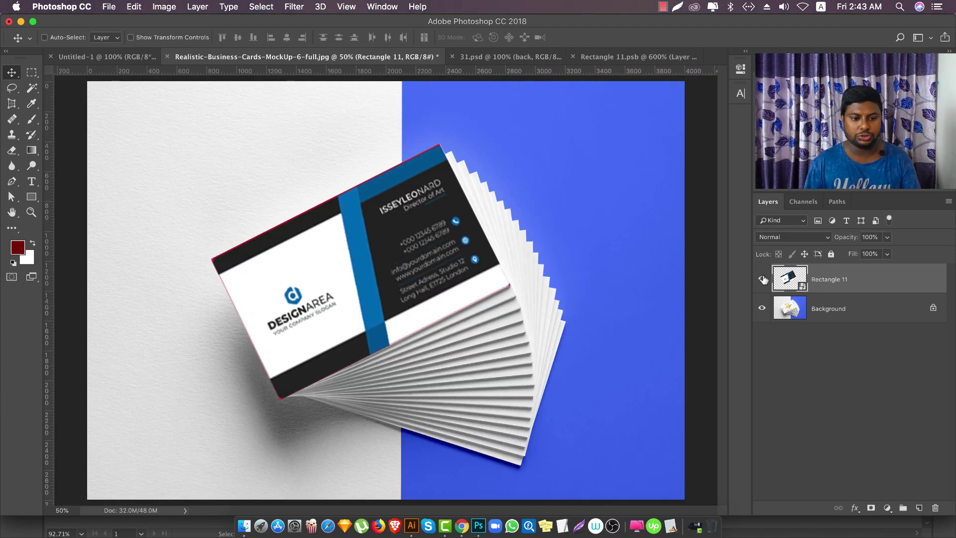
key(Delete)
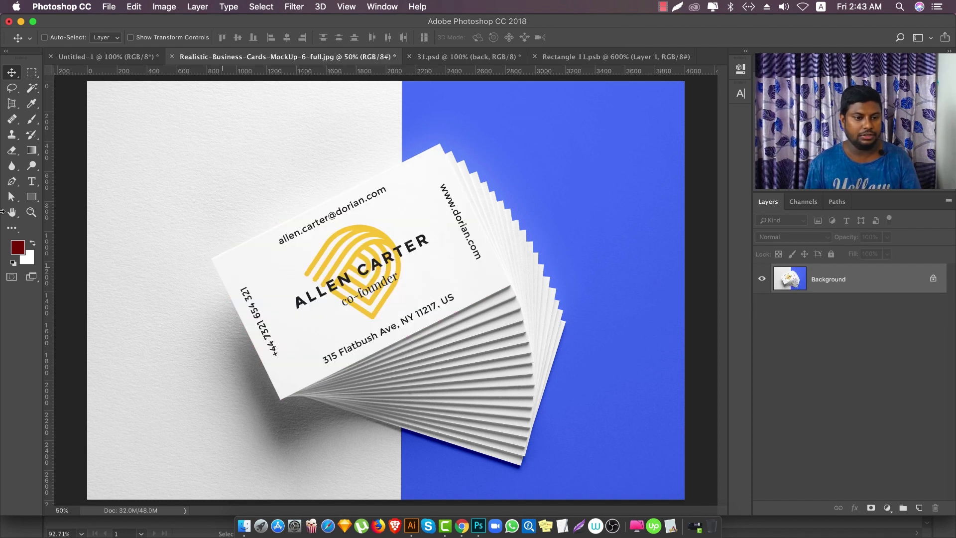
click(32, 197)
- Create a black 3.5 in × 2 in rectangle
click(411, 228)
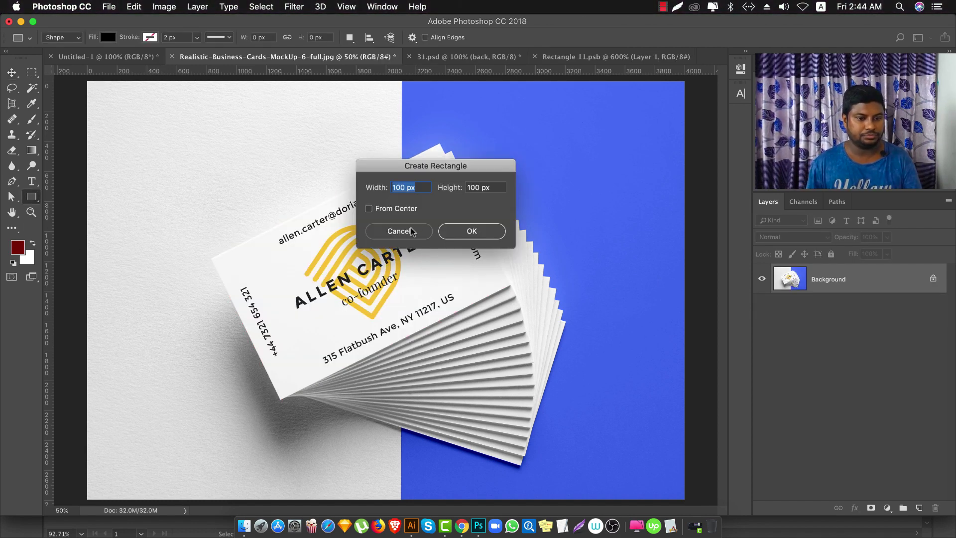
text(3.5)
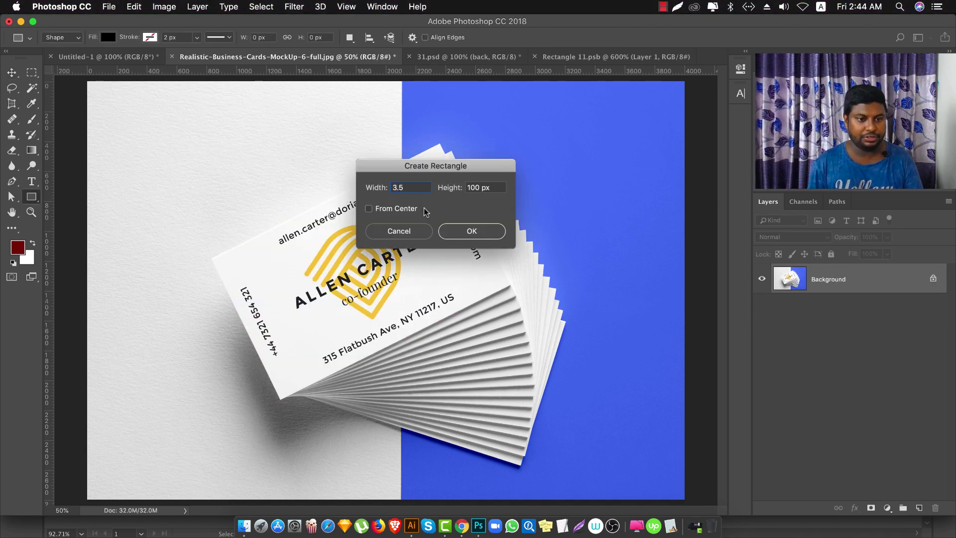
text( in)
key(Tab)
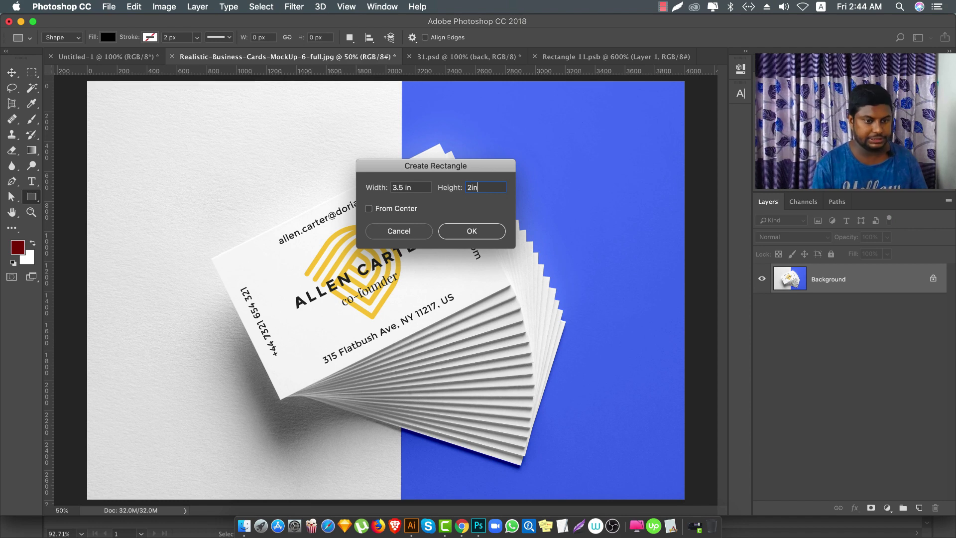
double_click(471, 187)
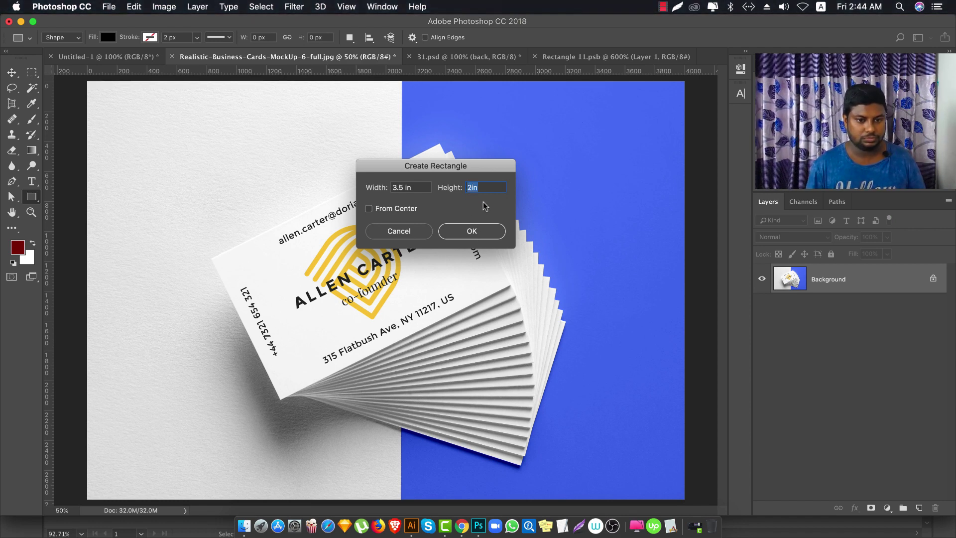
text(2 in)
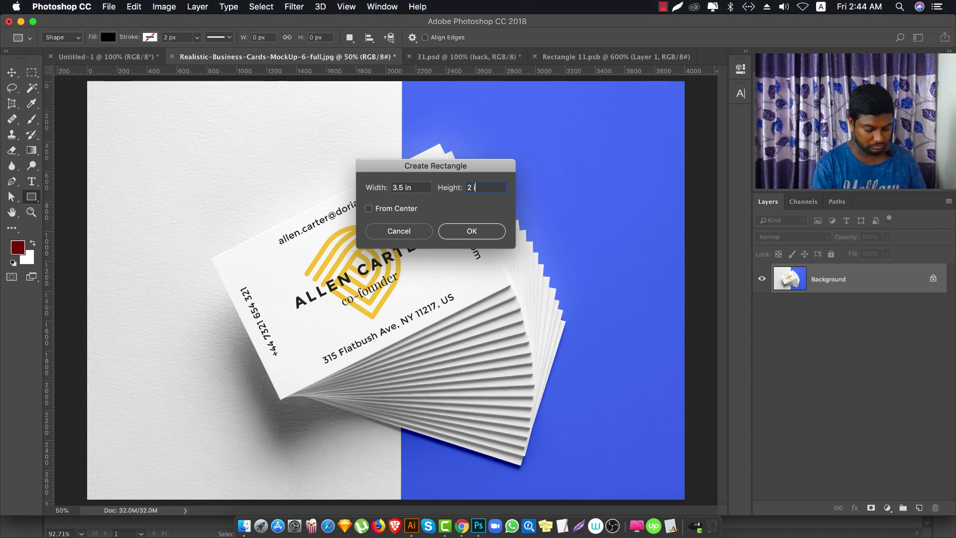
click(472, 233)
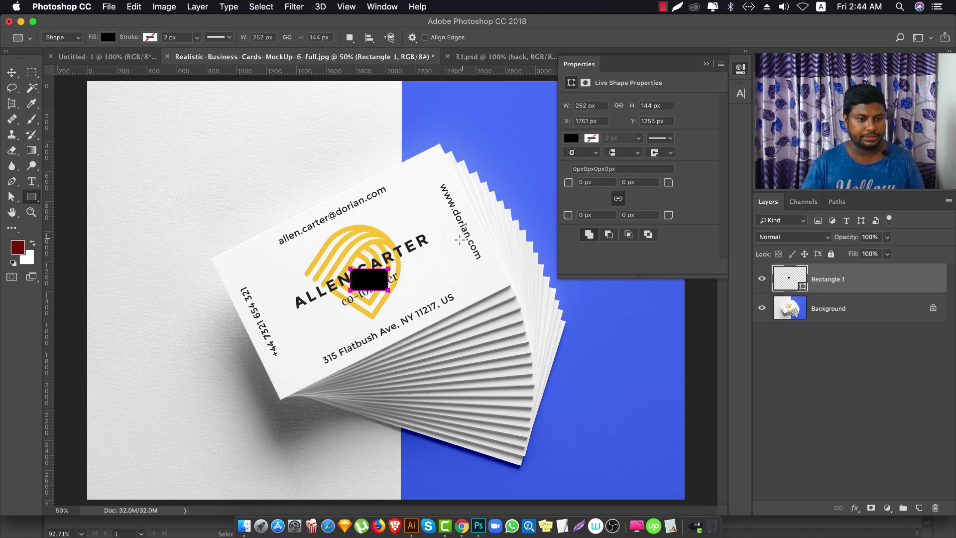
- Enlarge the rectangle to 1750 × 1000 px over the card and convert it to a smart object
key(v)
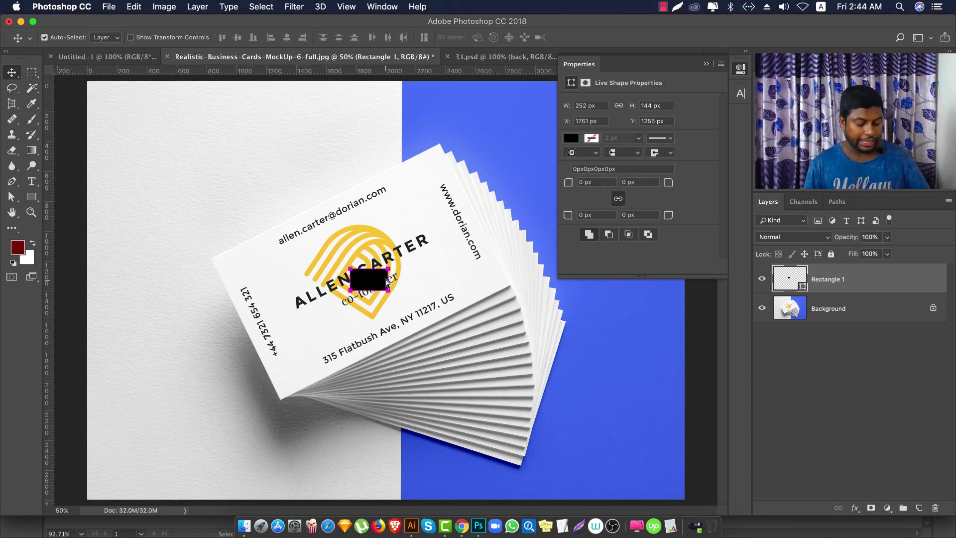
key(super+t)
drag(388, 269, 511, 221)
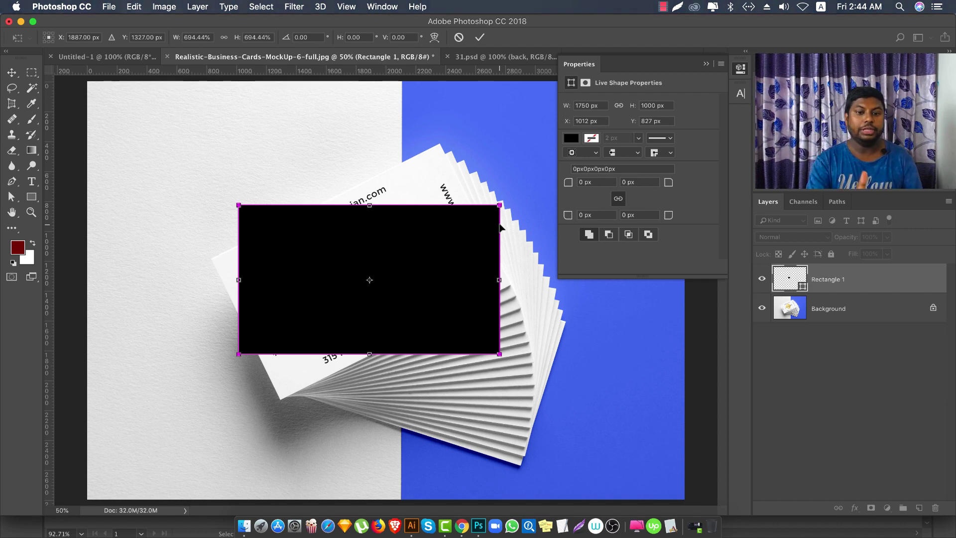
key(Return)
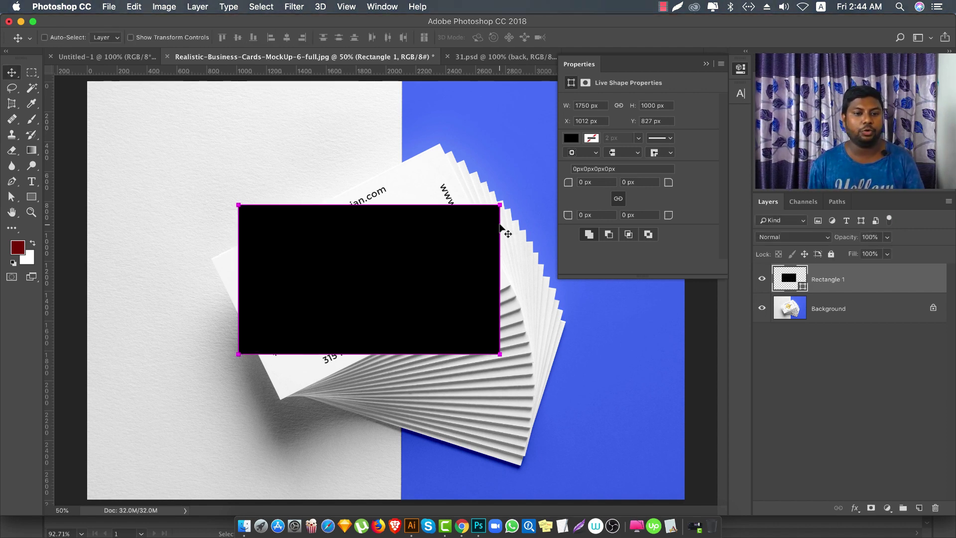
right_click(837, 279)
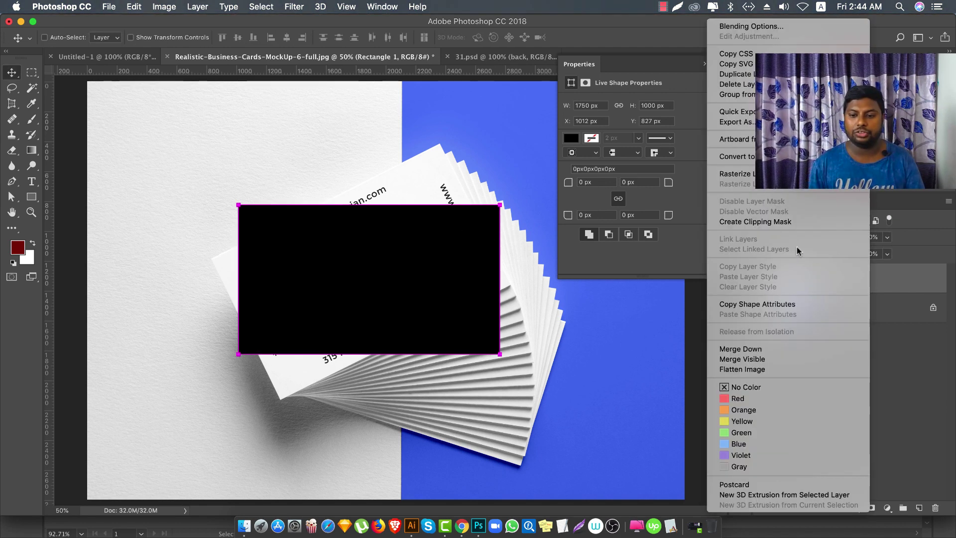
click(751, 157)
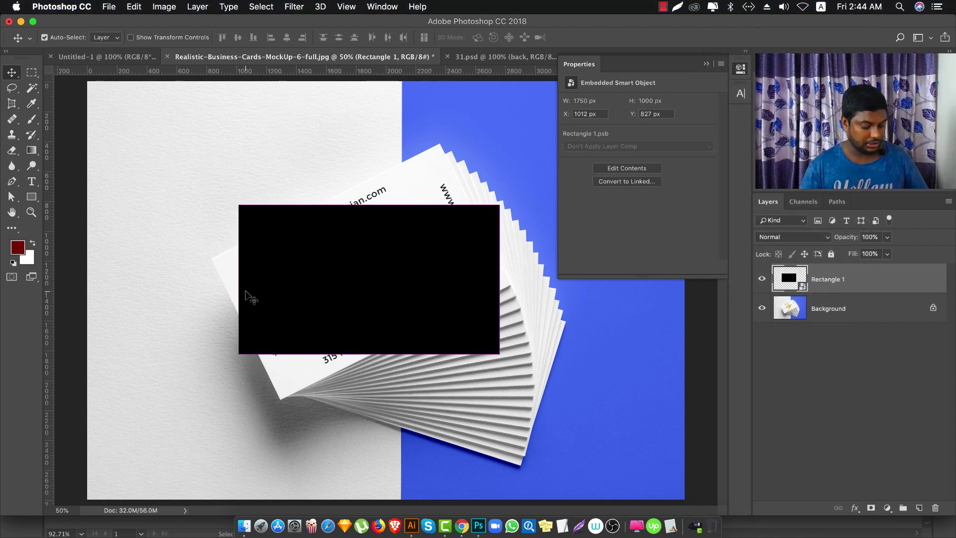
key(ctrl+t)
- Switch the transform to Distort and pin the bottom-left, left and top corners on the card
right_click(308, 287)
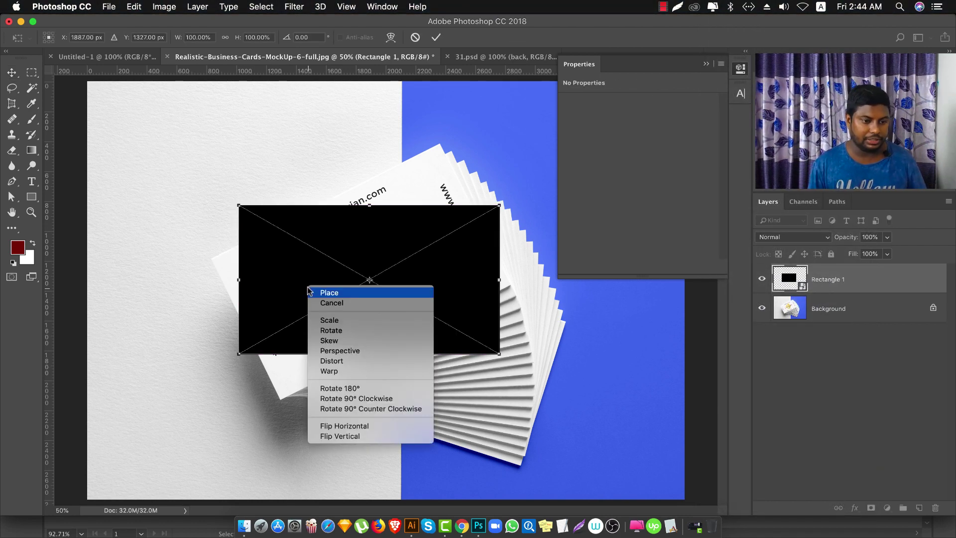
click(342, 362)
drag(239, 354, 280, 382)
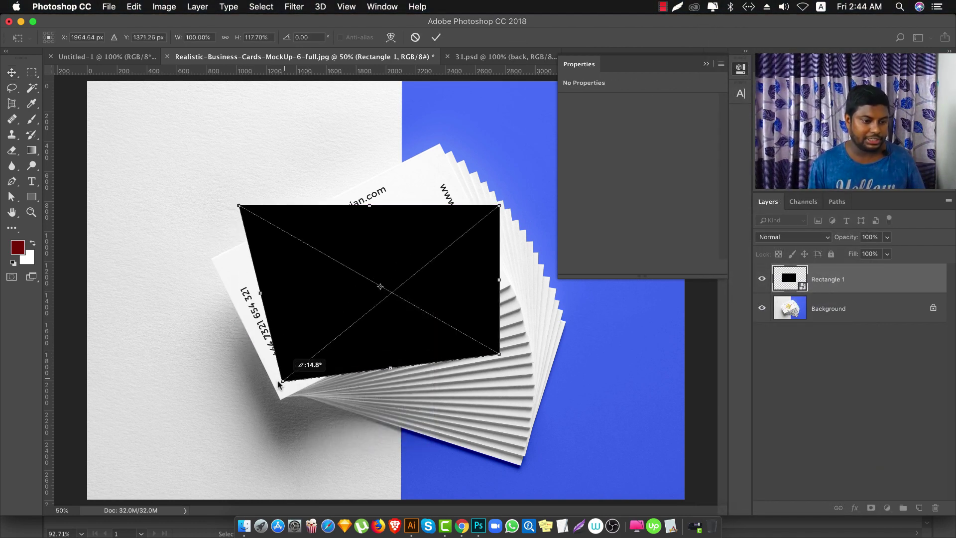
scroll(276, 412, up, 5)
scroll(276, 412, up, 2)
drag(298, 286, 301, 420)
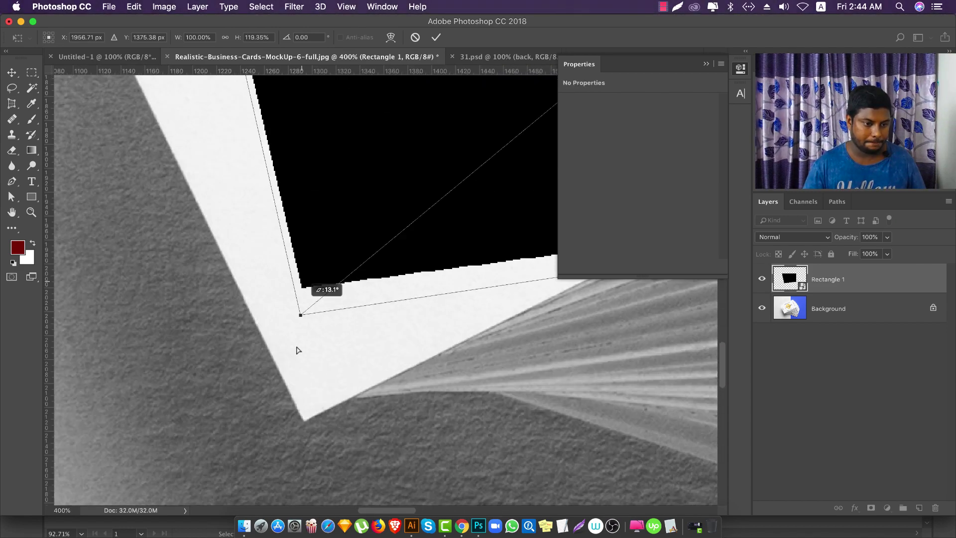
scroll(316, 431, down, 3)
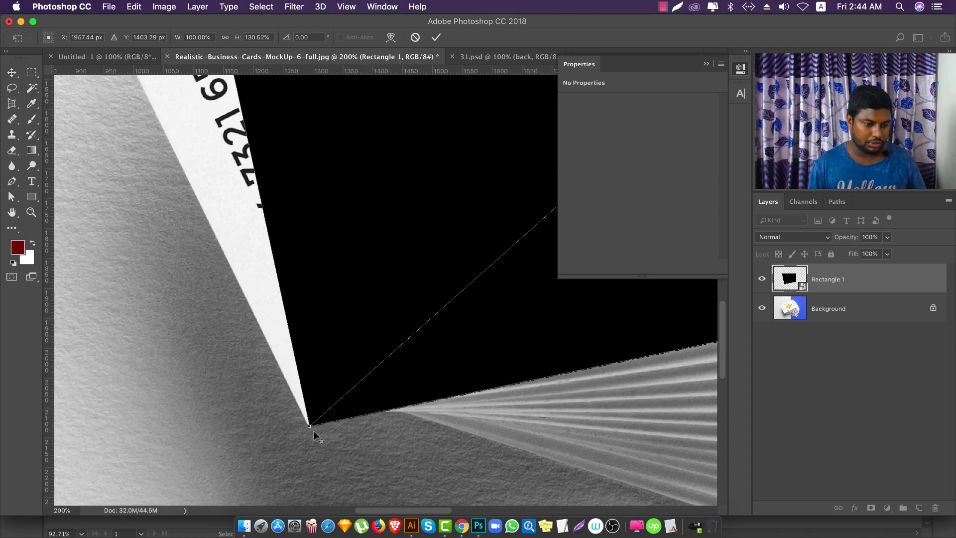
scroll(316, 431, down, 3)
scroll(227, 236, up, 2)
drag(252, 159, 203, 266)
scroll(333, 338, right, 10)
scroll(332, 337, up, 4)
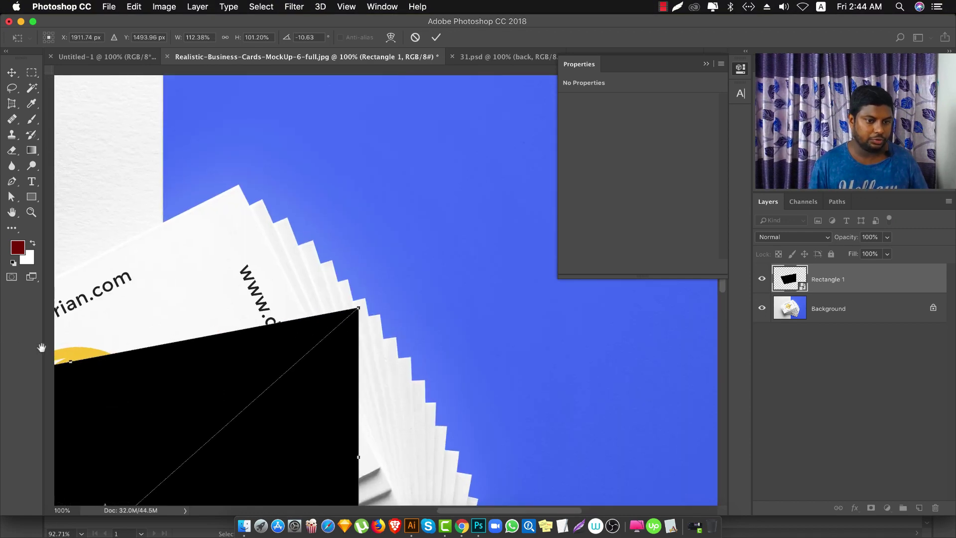
drag(408, 310, 292, 189)
- Fit the right and bottom corners, fine-tune the edges, and apply the distortion
scroll(294, 188, up, 7)
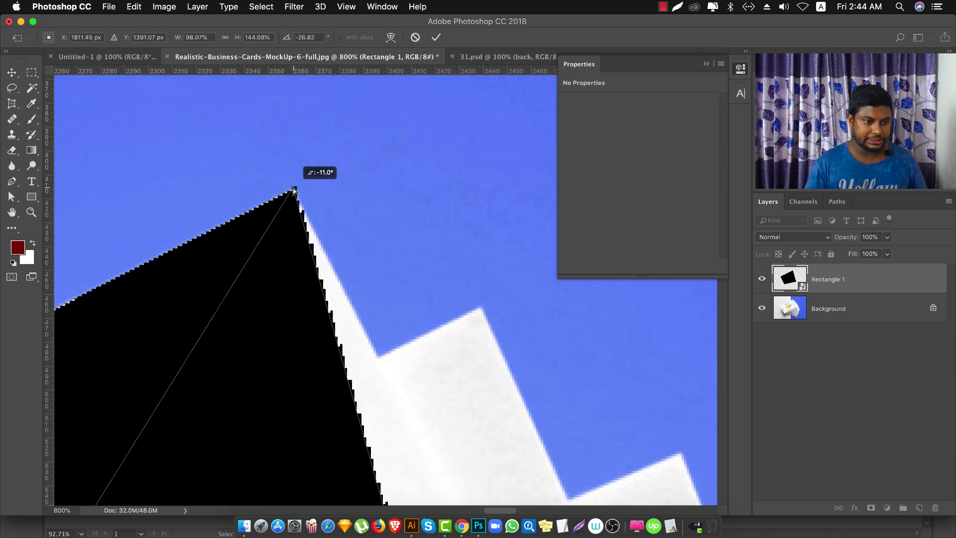
scroll(304, 274, down, 8)
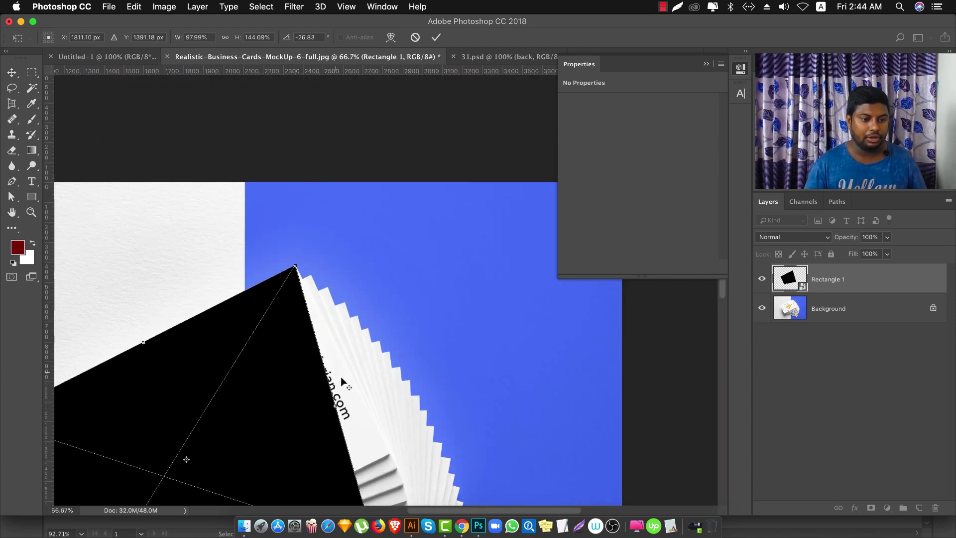
drag(366, 367, 340, 280)
scroll(340, 280, up, 5)
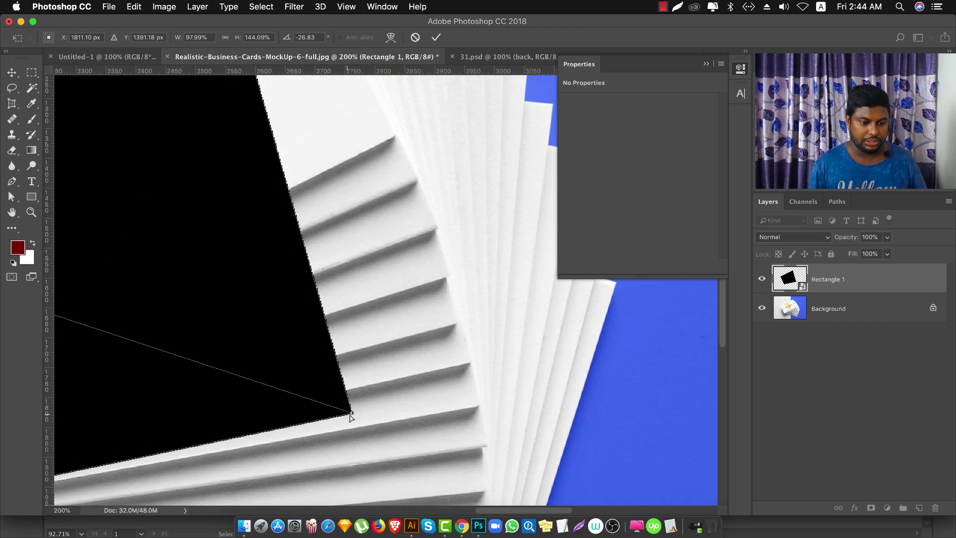
mouse_move(348, 413)
mouse_down()
mouse_move(367, 297)
mouse_move(365, 119)
mouse_move(420, 147)
mouse_move(444, 176)
mouse_up()
scroll(365, 119, up, 2)
scroll(392, 125, up, 2)
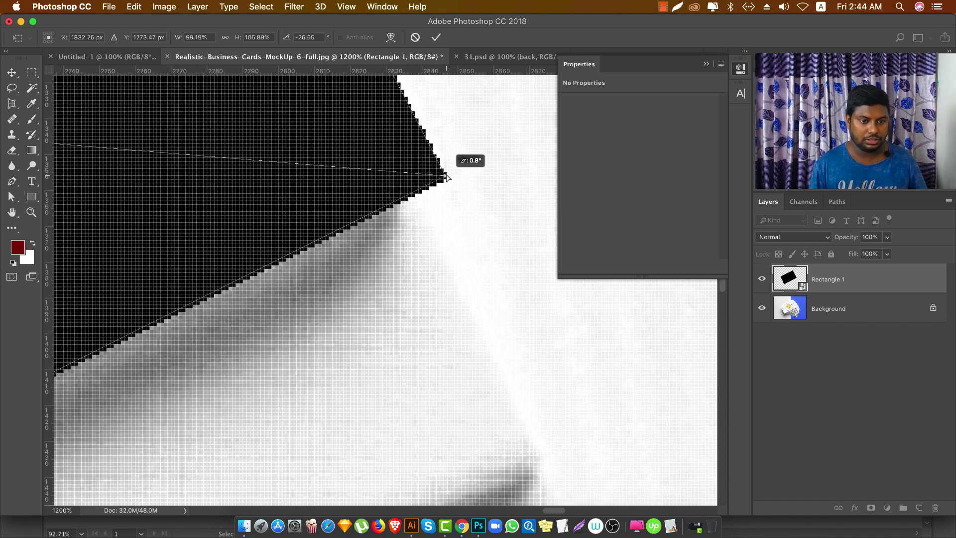
scroll(462, 192, down, 5)
scroll(462, 192, down, 2)
scroll(310, 384, up, 2)
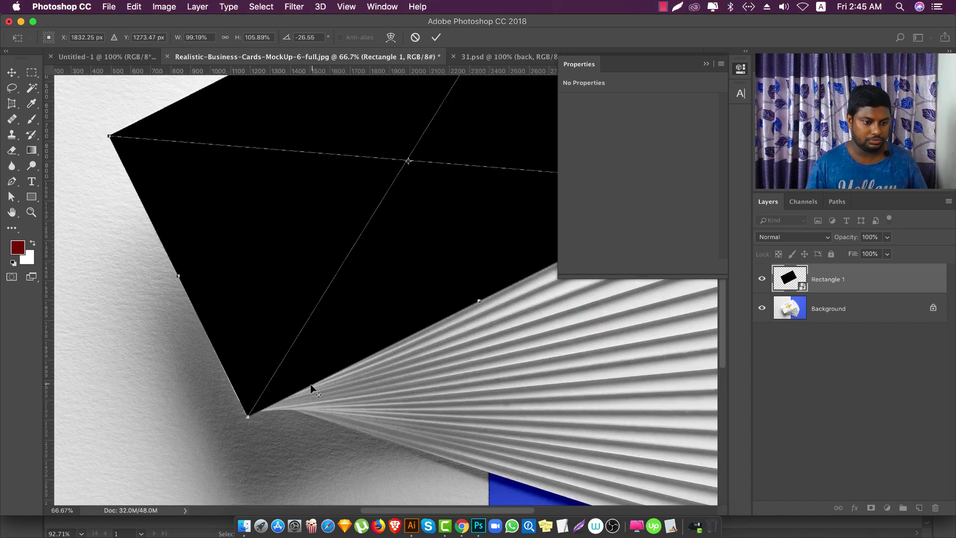
scroll(164, 477, up, 2)
scroll(217, 428, up, 2)
scroll(217, 428, up, 2)
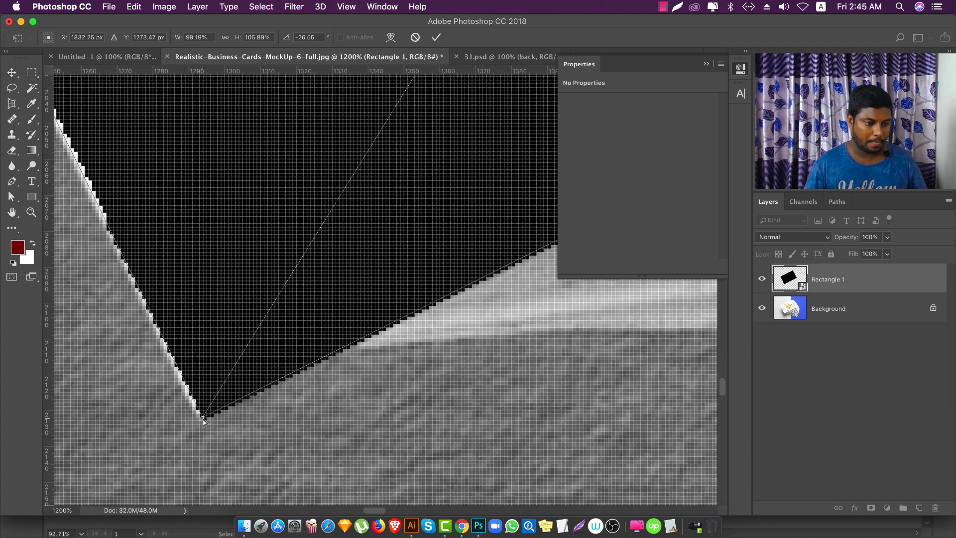
drag(205, 422, 199, 422)
scroll(249, 423, down, 5)
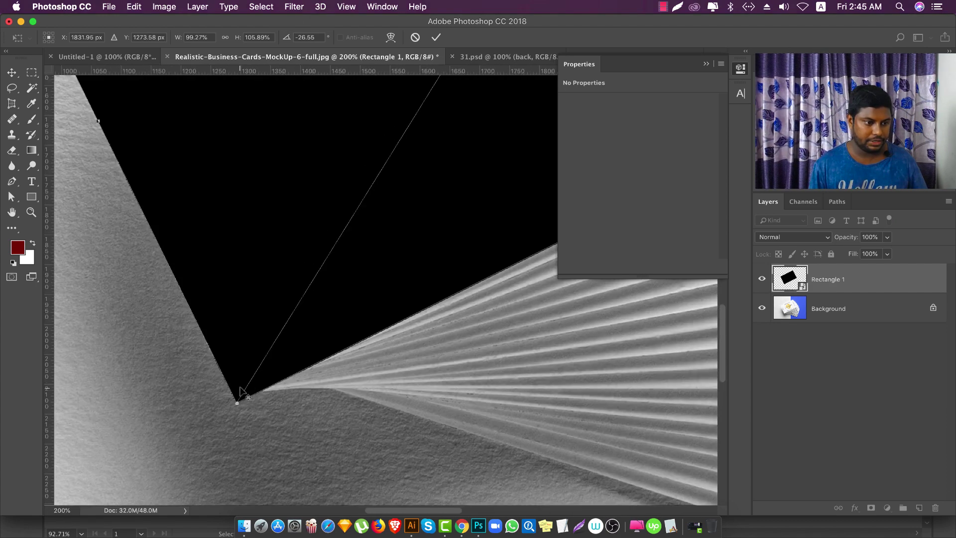
scroll(181, 299, down, 5)
scroll(188, 256, up, 5)
scroll(360, 301, up, 3)
scroll(352, 294, up, 5)
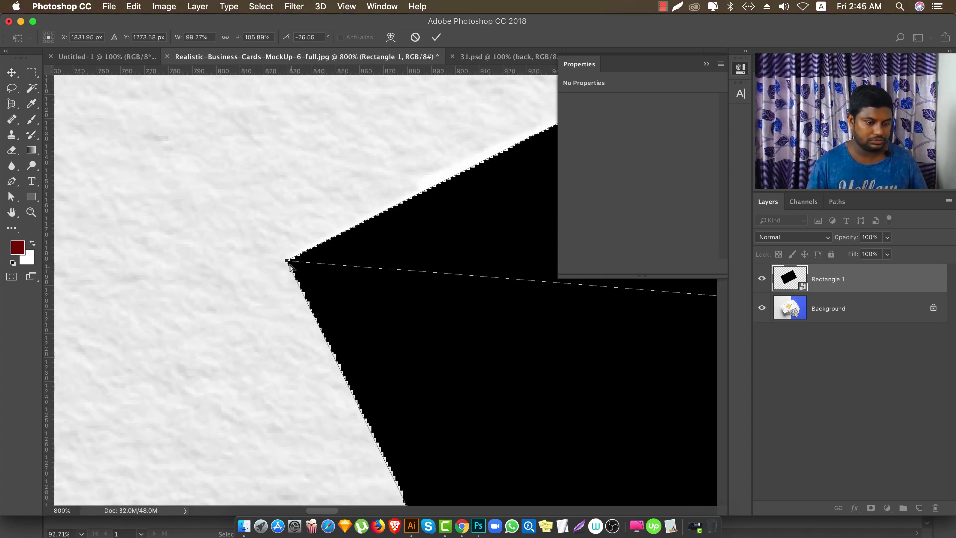
drag(288, 261, 283, 254)
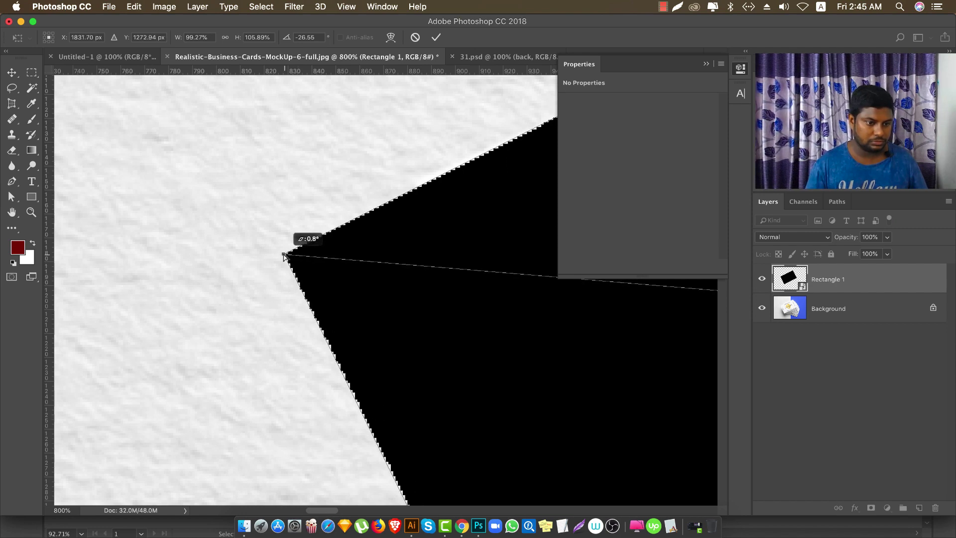
scroll(254, 324, down, 5)
scroll(249, 324, down, 5)
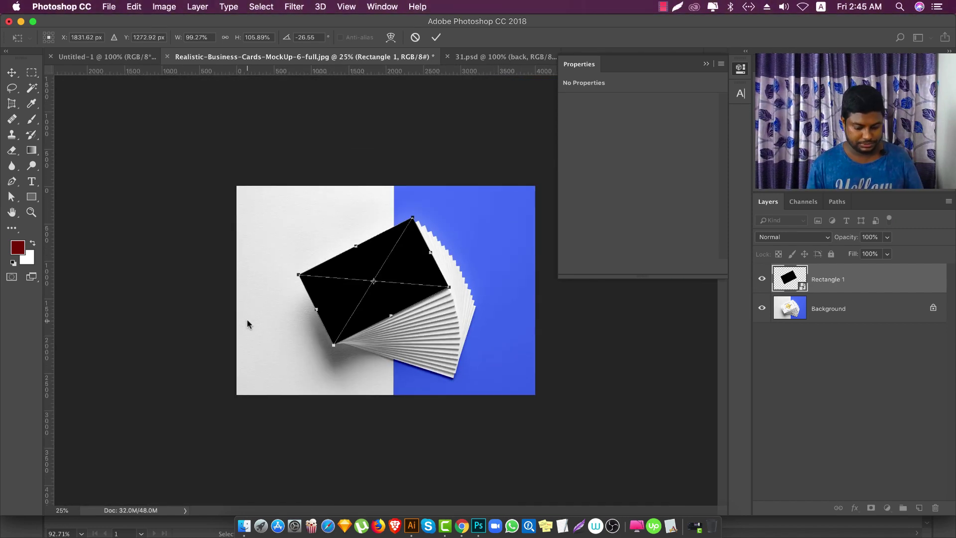
key(Return)
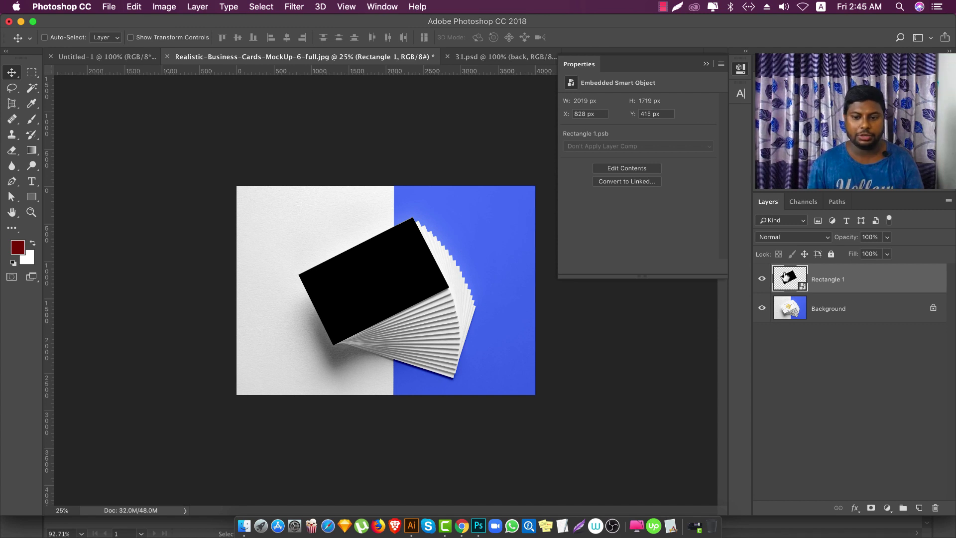
- Open the Rectangle 12 smart object's contents and close the old Rectangle 11 document
double_click(790, 277)
key(ctrl+v)
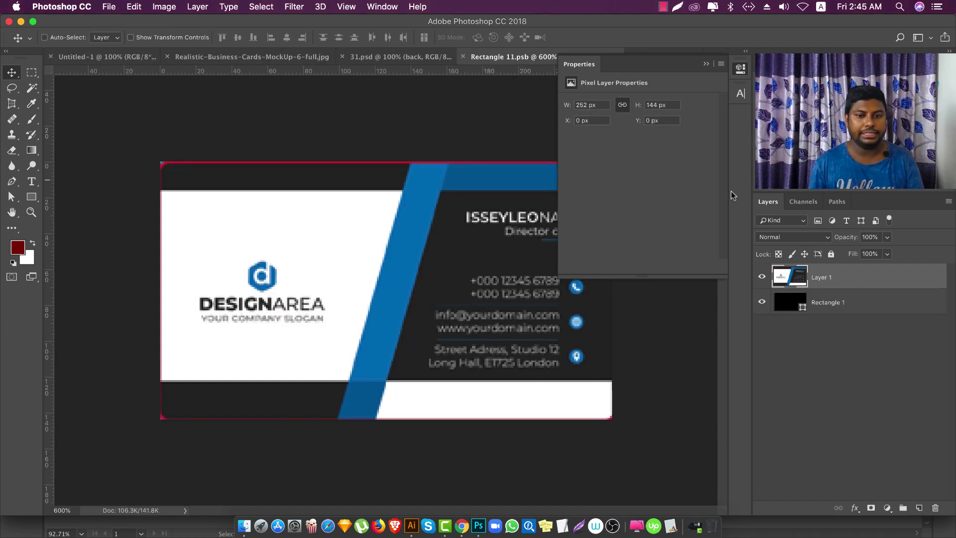
click(463, 56)
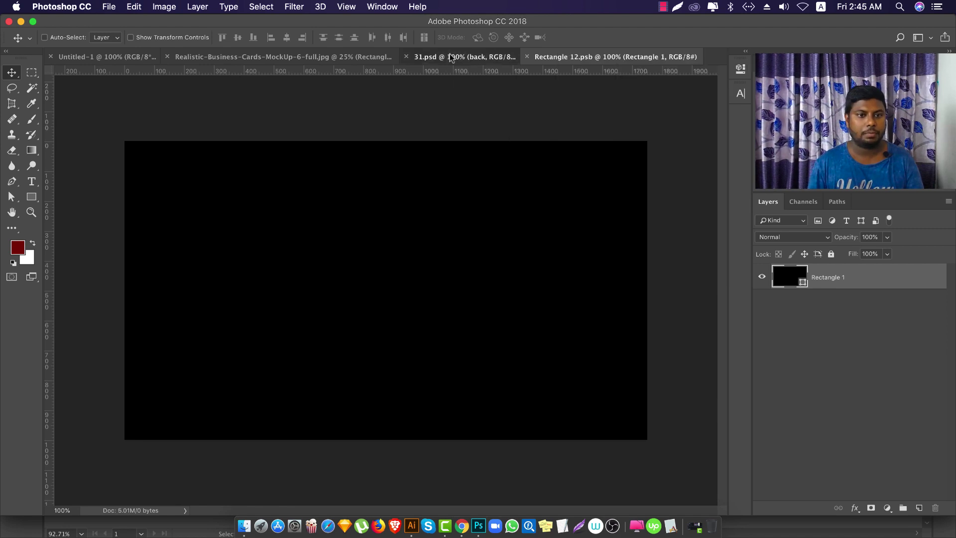
- In 31.psd, hide Die Cut and Bleed and Trim, then Copy Merged the whole card area
click(451, 57)
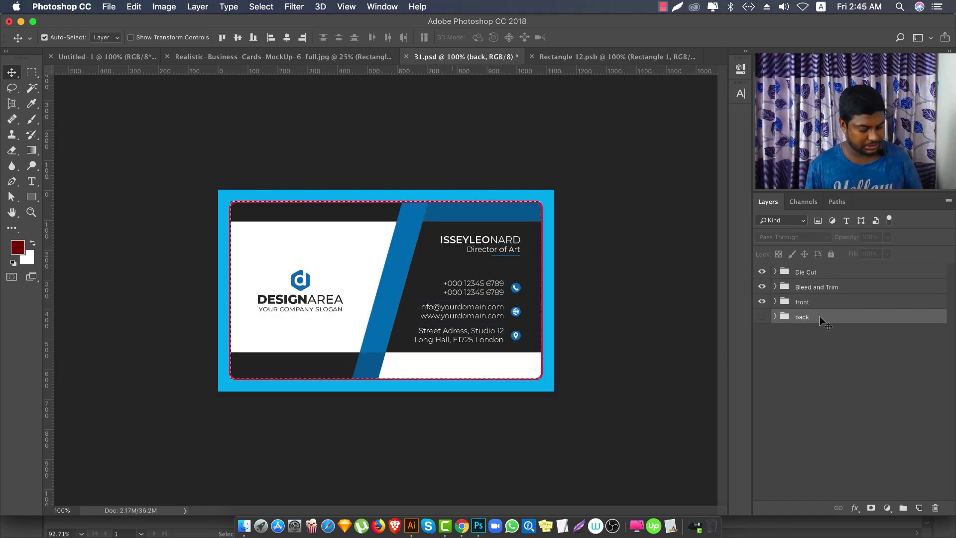
click(762, 272)
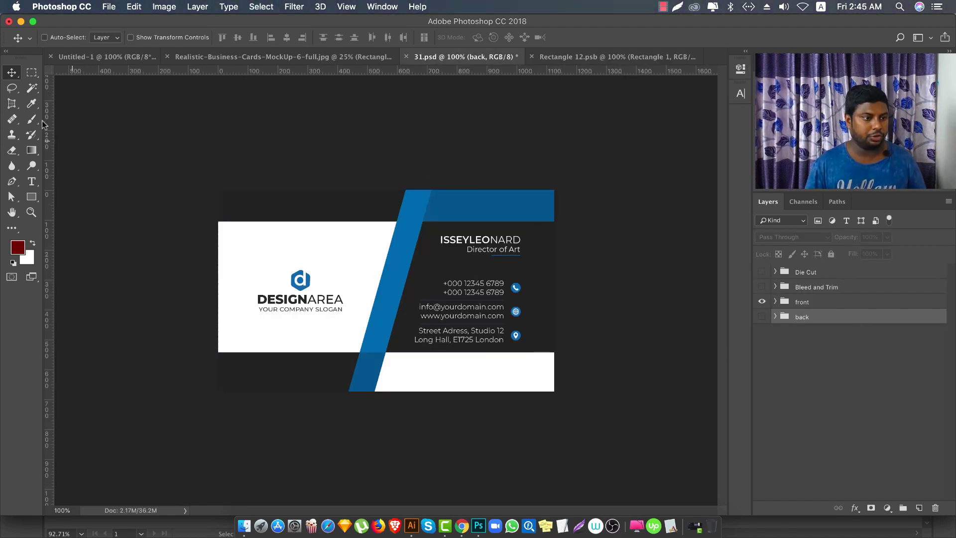
click(31, 74)
drag(183, 180, 621, 453)
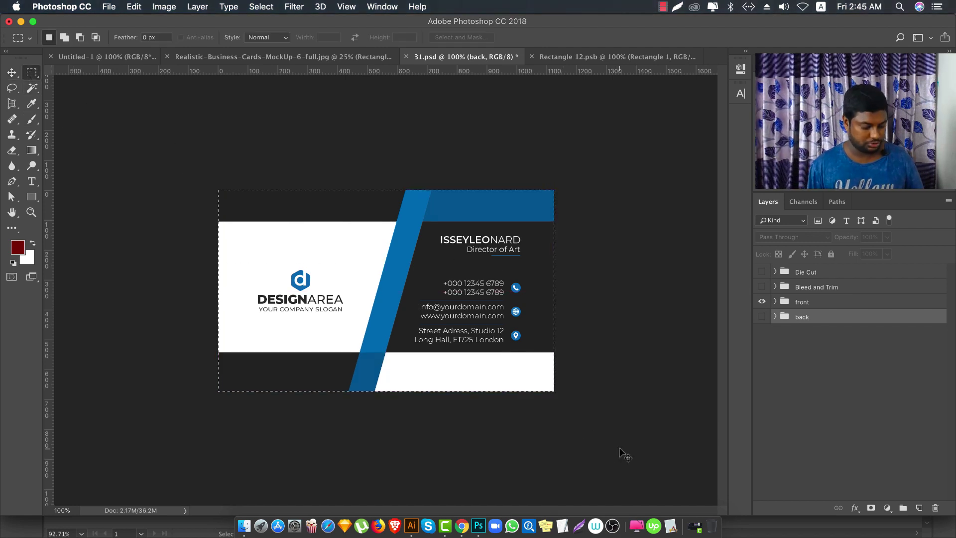
click(133, 6)
click(189, 106)
click(11, 73)
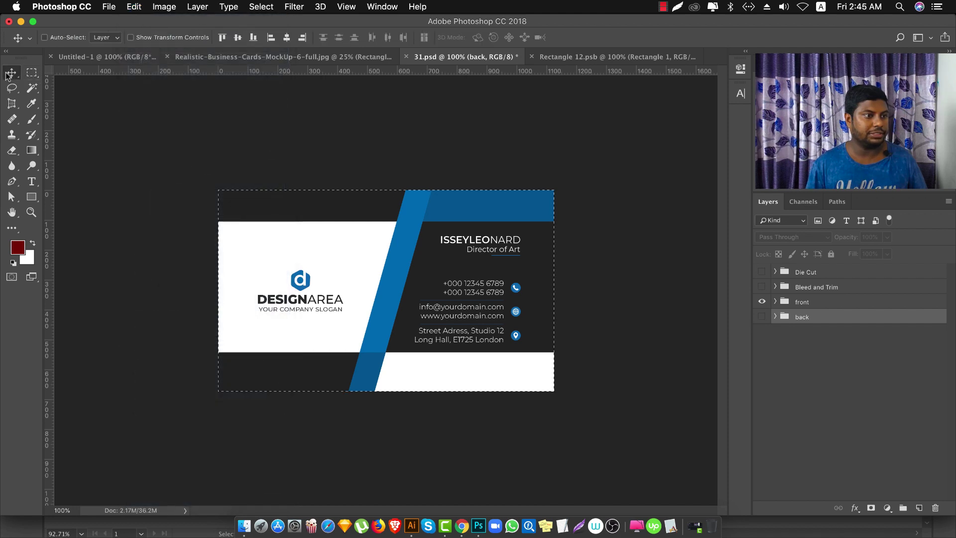
- Paste the card into Rectangle 12.psb, scale it to fill the black canvas, and save
click(621, 58)
key(ctrl)
key(ctrl+v)
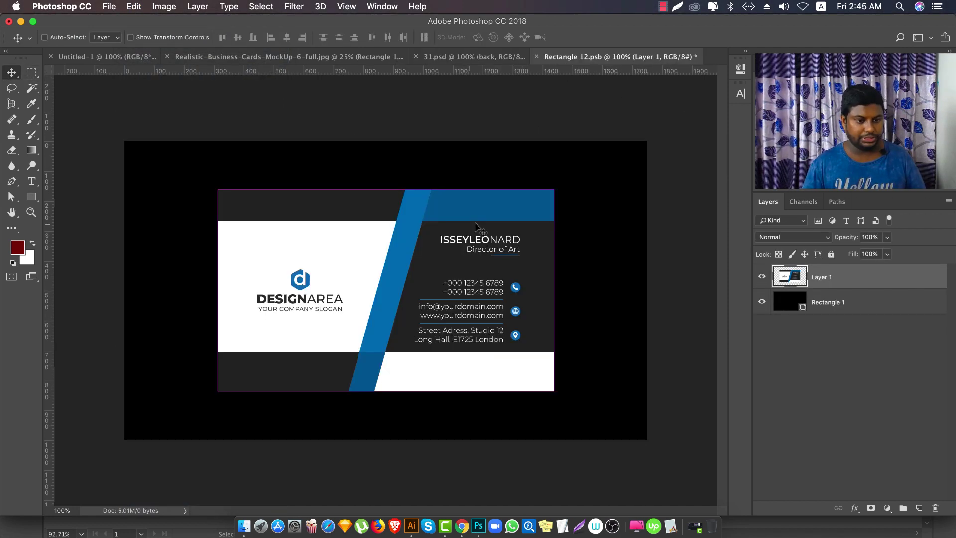
key(ctrl+t)
drag(554, 189, 677, 157)
key(Return)
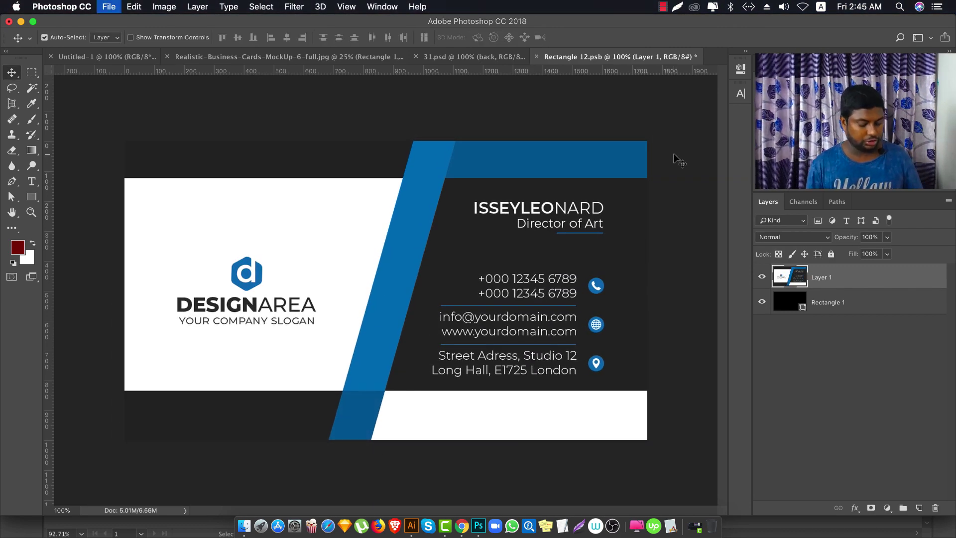
key(ctrl+s)
- Review the updated mockup card at several zoom levels, then return to Chrome's Shutterstock results
click(436, 57)
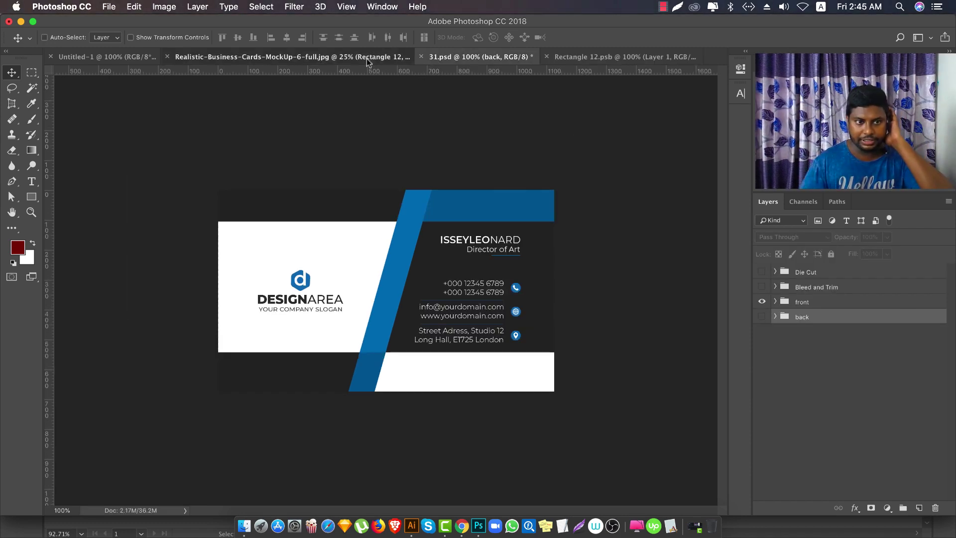
click(329, 57)
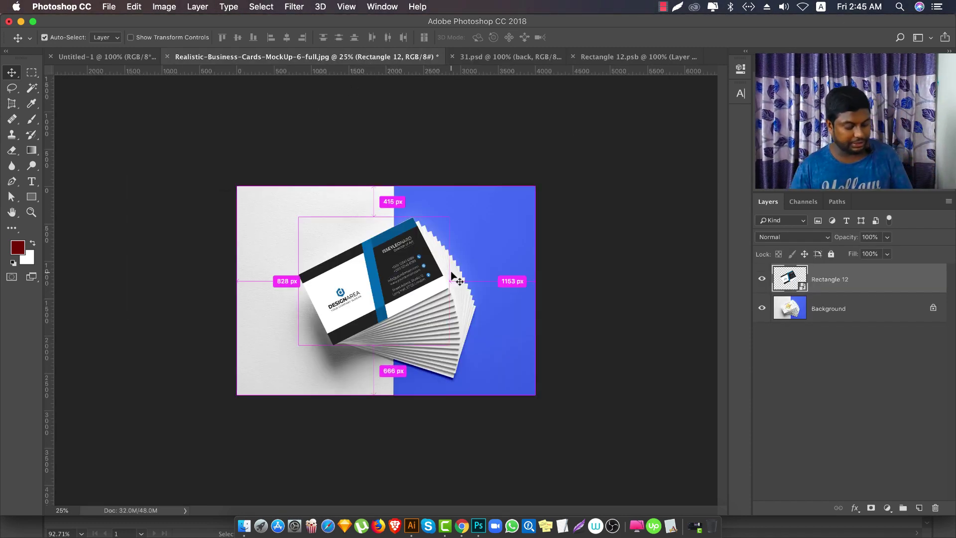
key(ctrl+1)
key(ctrl+minus)
key(ctrl+minus)
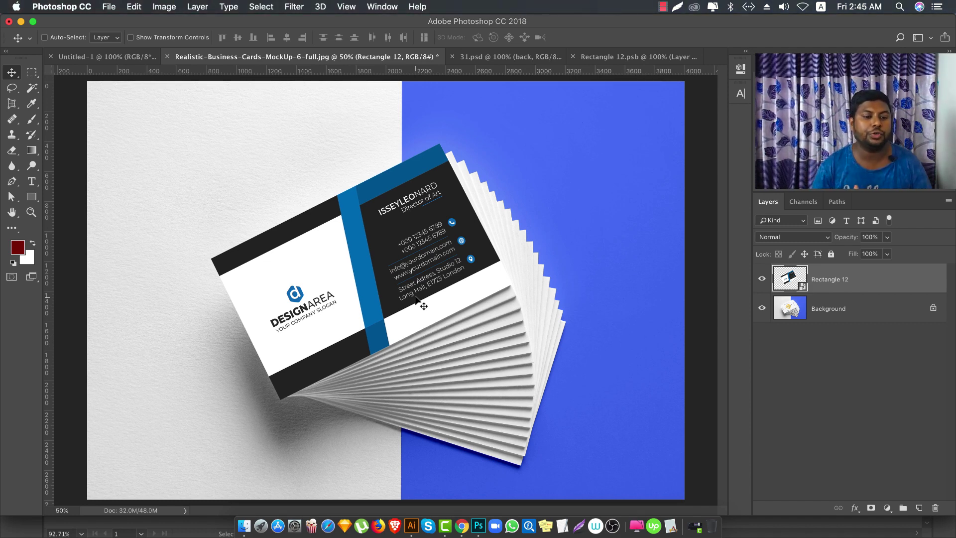
key(ctrl+minus)
key(ctrl+plus)
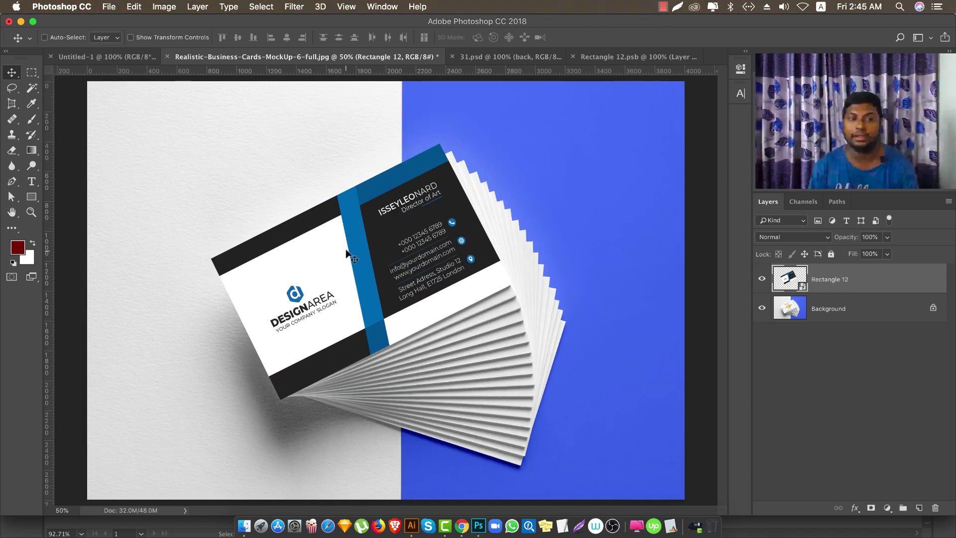
click(462, 526)
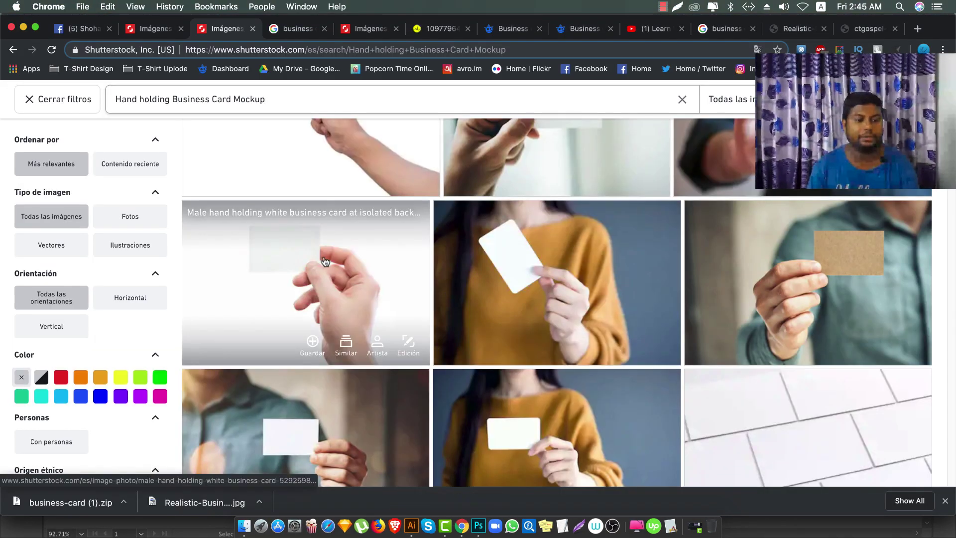
- Browse down and back up through the hand-holding business card results
scroll(325, 265, down, 3)
scroll(329, 263, down, 2)
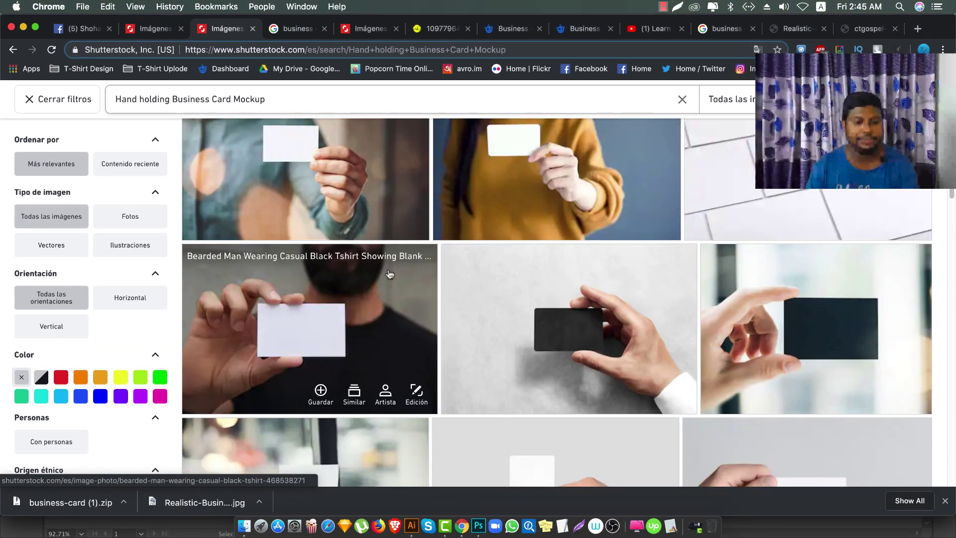
scroll(323, 279, down, 1)
scroll(320, 295, down, 3)
scroll(336, 316, down, 1)
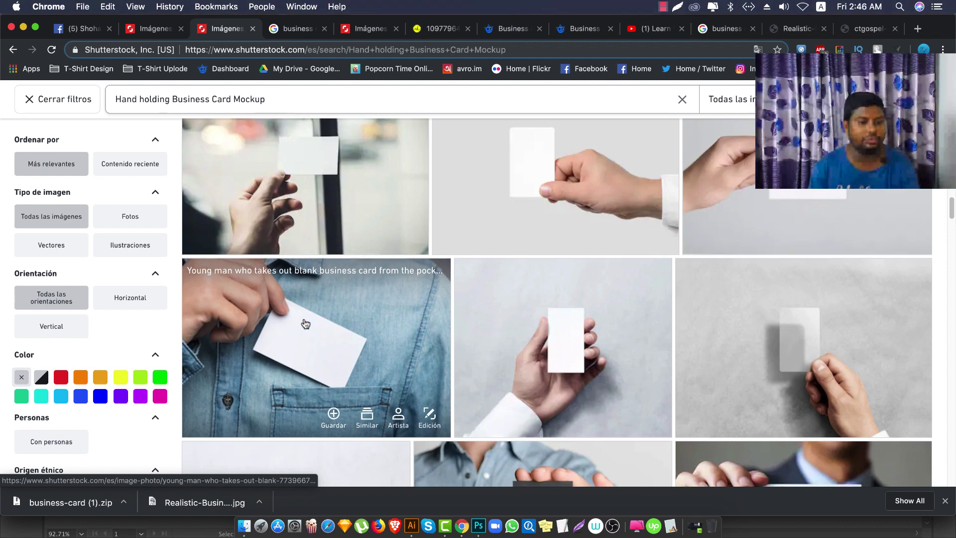
scroll(378, 331, down, 3)
scroll(398, 341, down, 5)
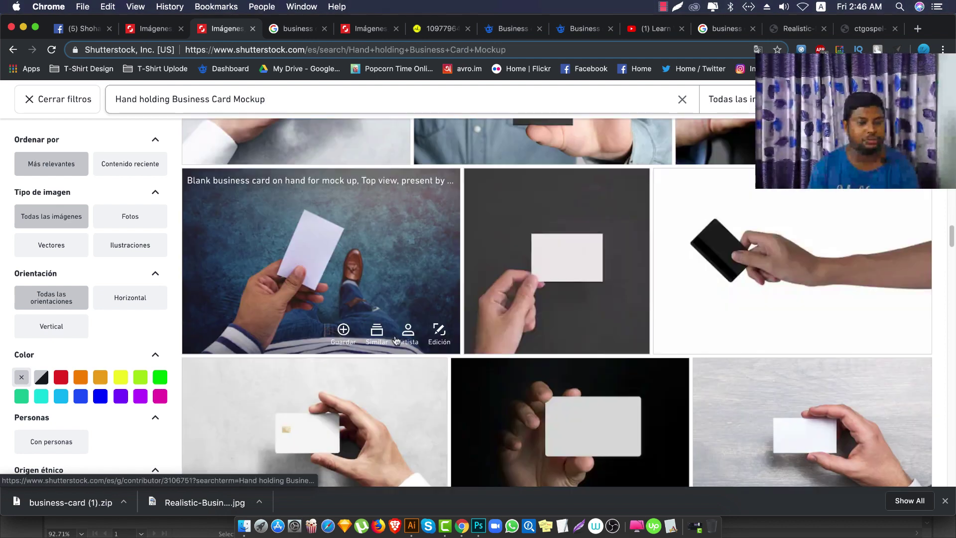
scroll(414, 326, down, 3)
scroll(420, 324, down, 3)
scroll(421, 325, down, 3)
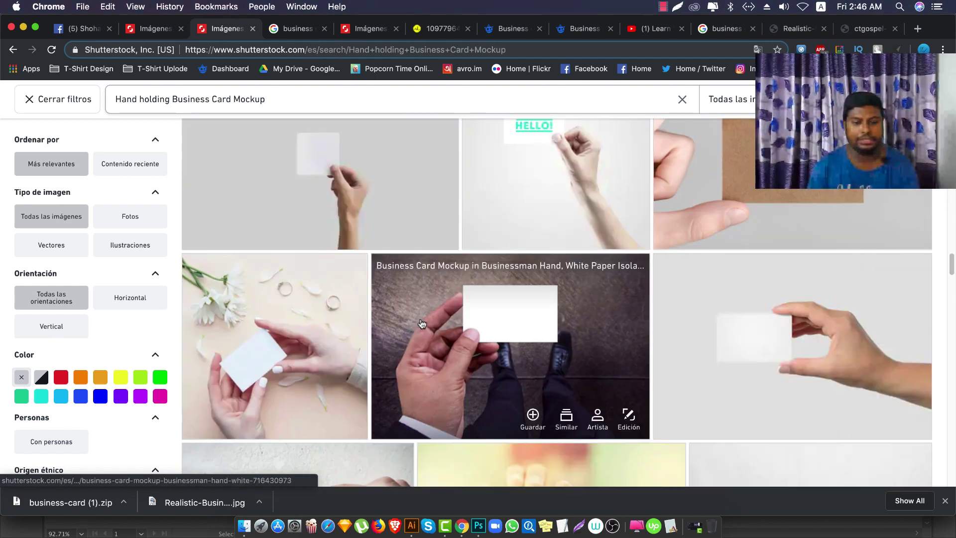
scroll(422, 319, down, 3)
scroll(423, 316, up, 3)
scroll(422, 314, up, 3)
scroll(421, 314, up, 3)
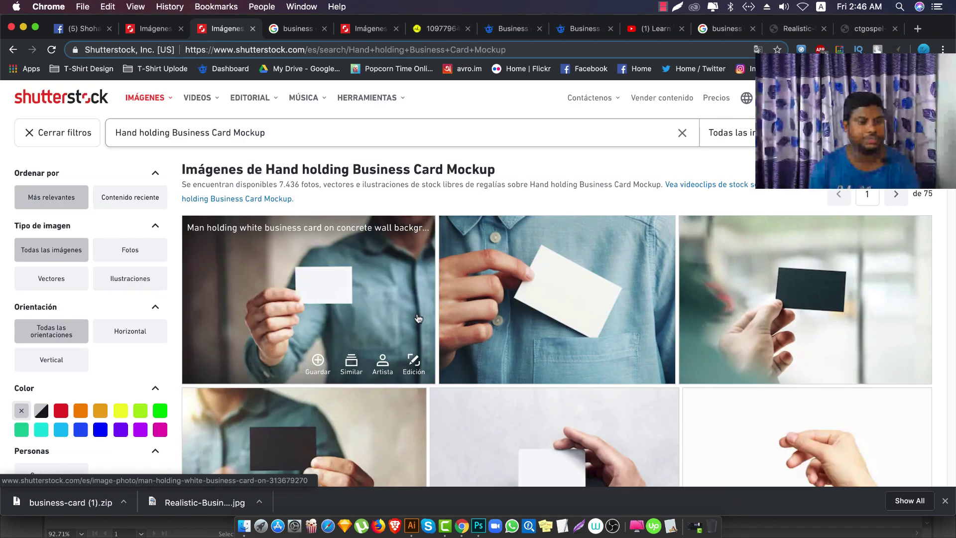
- Open two card photos in new tabs and view the man-holding-white-card photo page
super+click(307, 303)
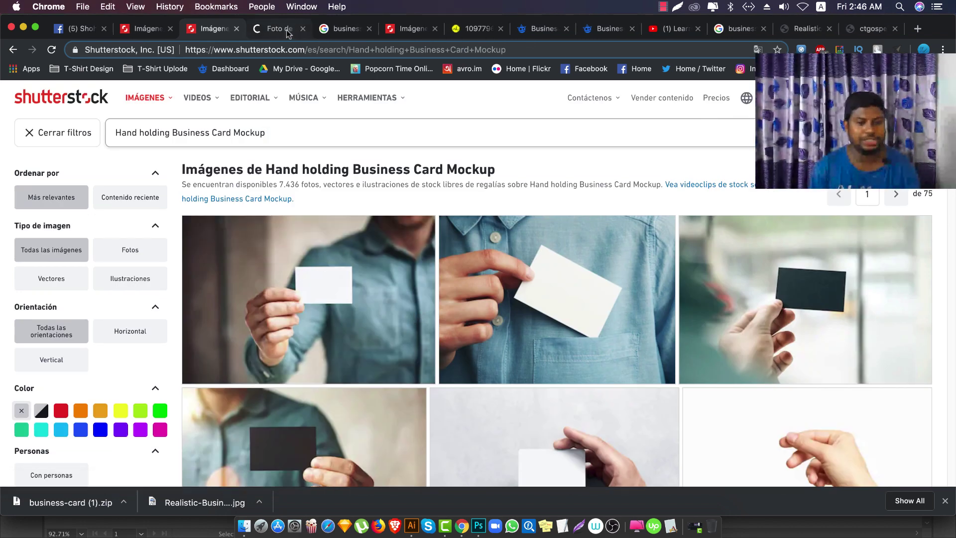
super+click(560, 292)
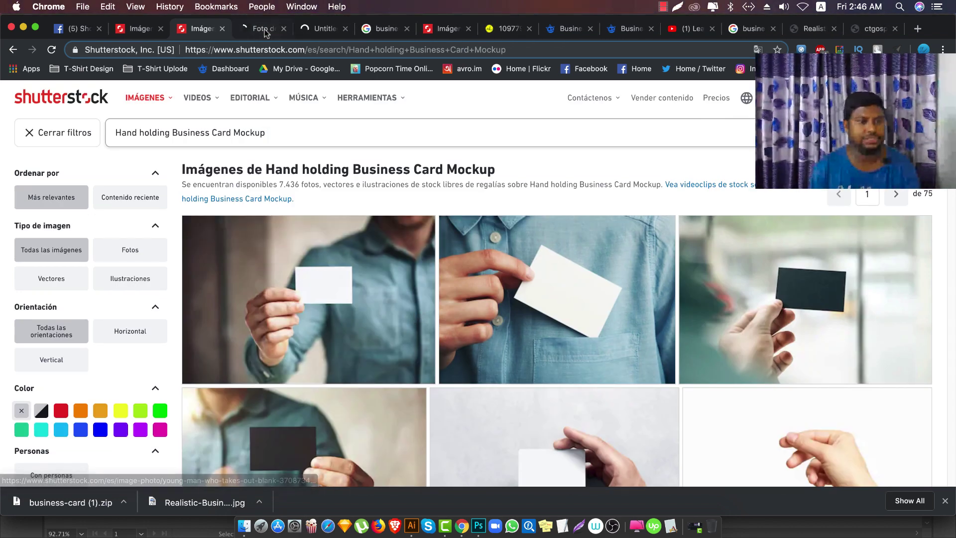
click(261, 28)
- Take the photo page's address and go to the nohat Find Stock bookmark
click(282, 48)
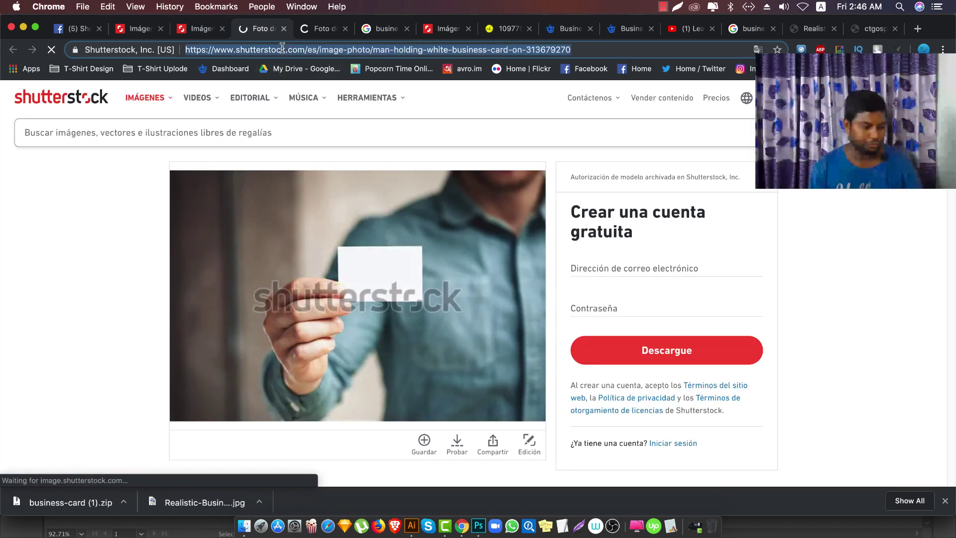
click(948, 68)
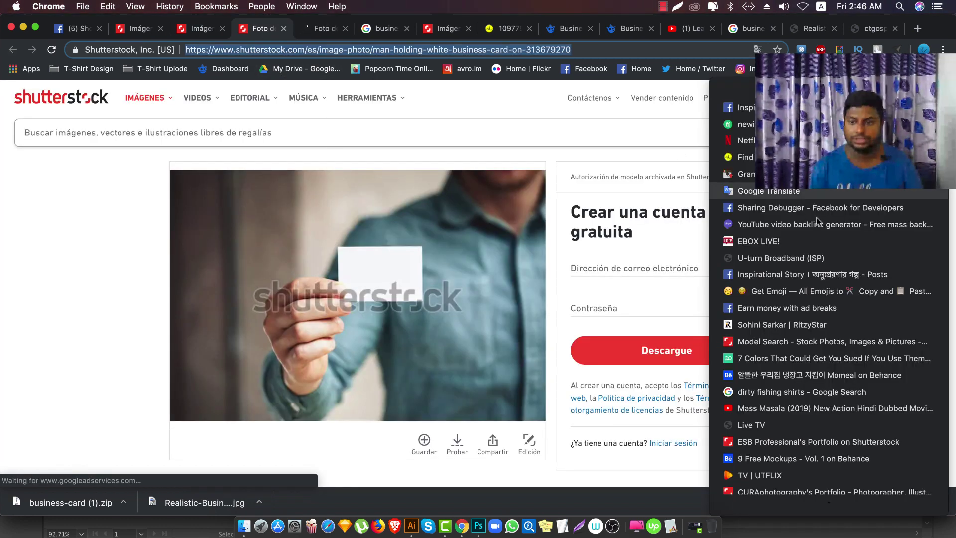
key(Return)
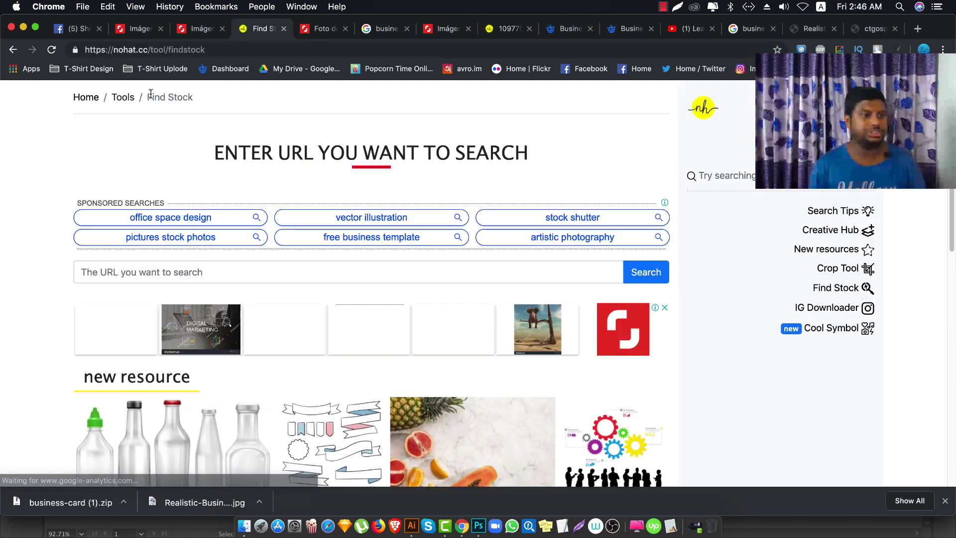
- Search the pasted Shutterstock link on nohat and open the download for image 313679270
click(842, 288)
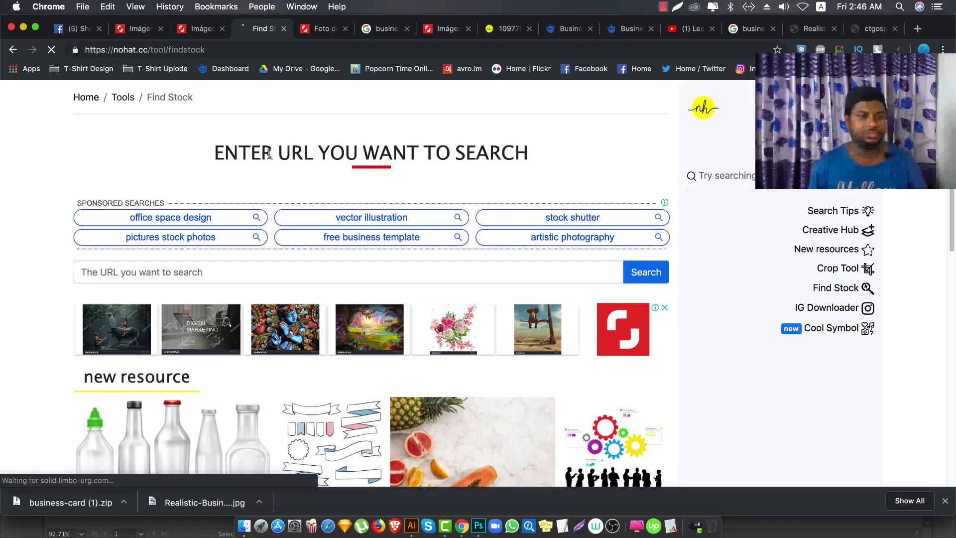
click(188, 273)
key(ctrl+v)
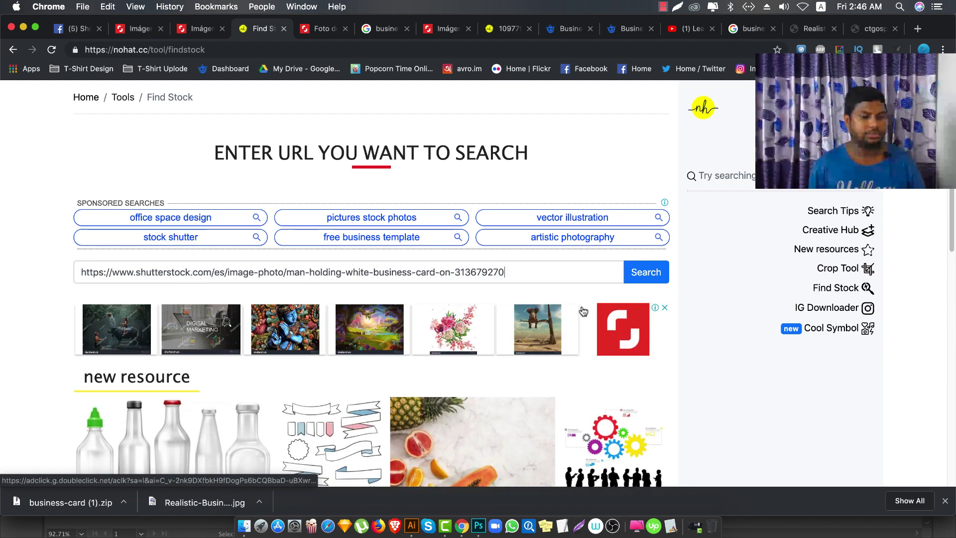
click(646, 272)
scroll(420, 289, down, 5)
scroll(421, 289, down, 5)
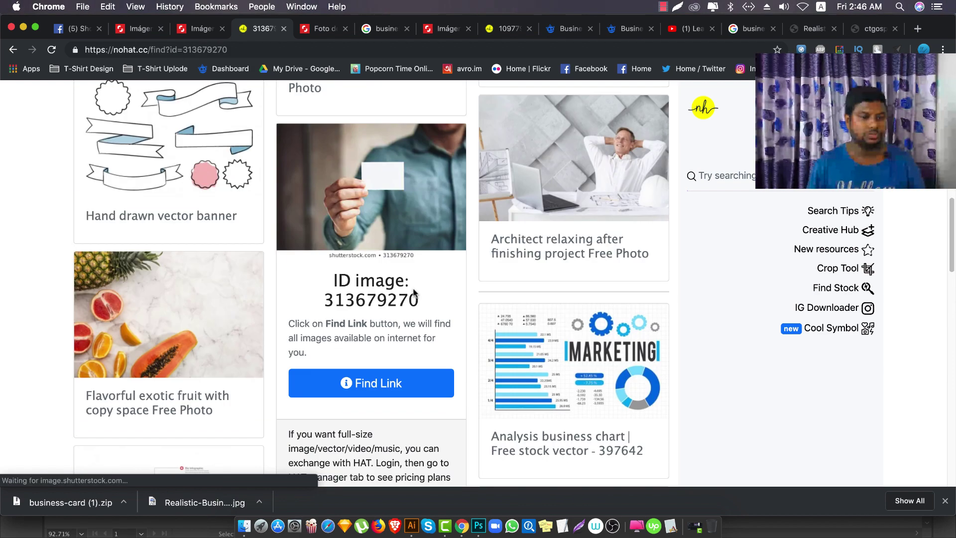
click(368, 386)
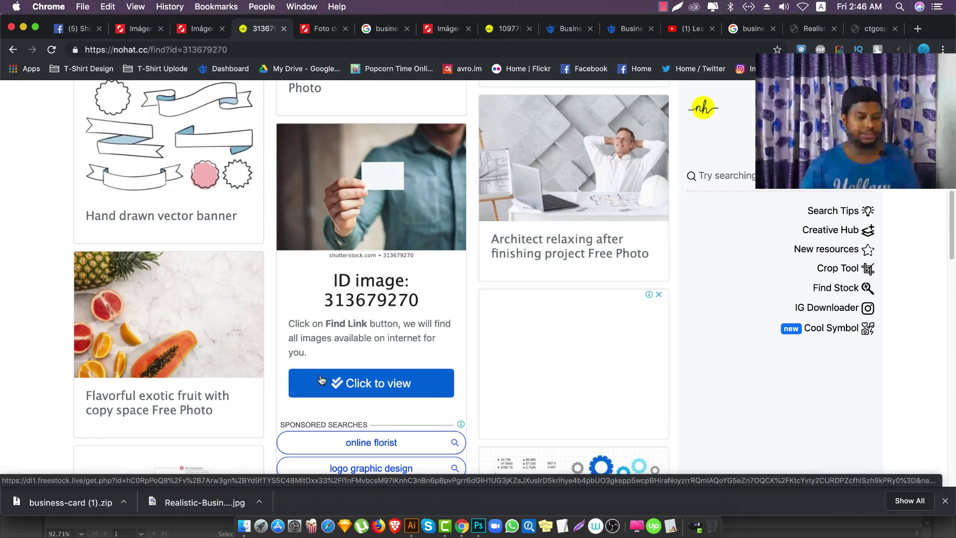
click(369, 384)
- Search Google Images for 'Hand holding Business Card Mockup' and browse the results
click(203, 34)
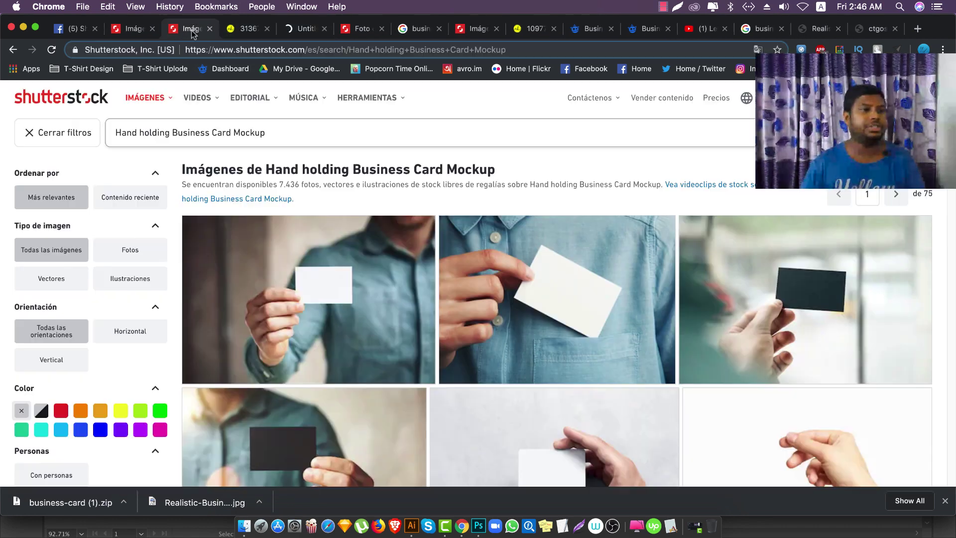
drag(309, 130, 86, 134)
key(ctrl+c)
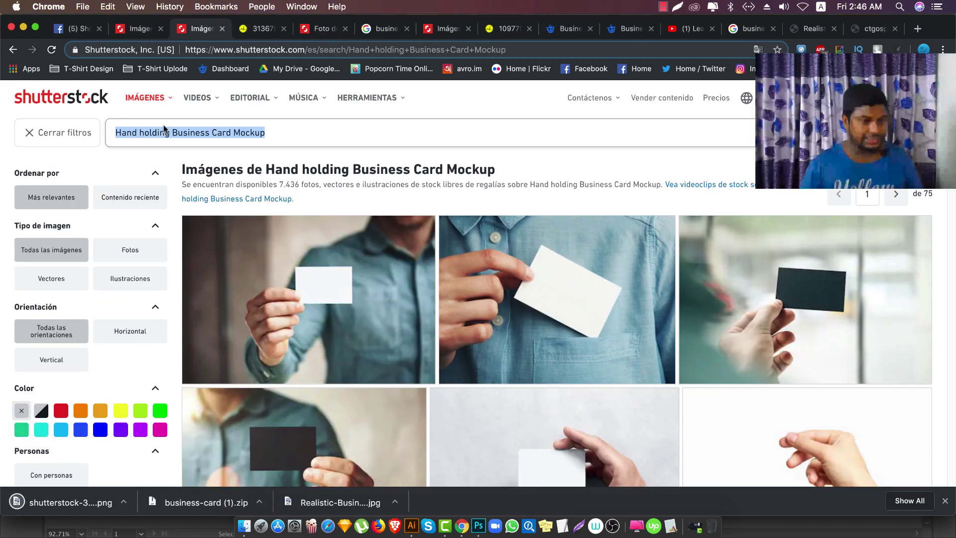
click(318, 29)
click(319, 49)
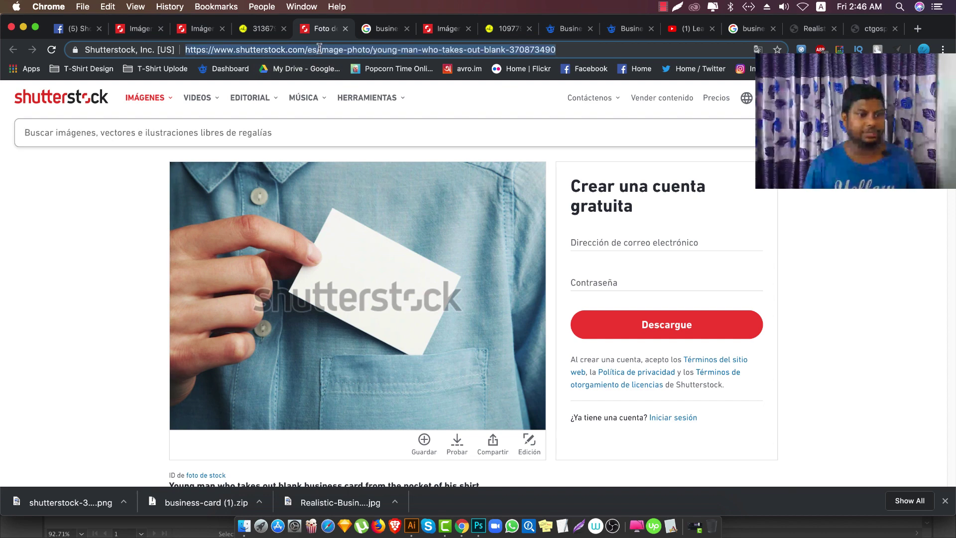
key(ctrl+v)
key(Return)
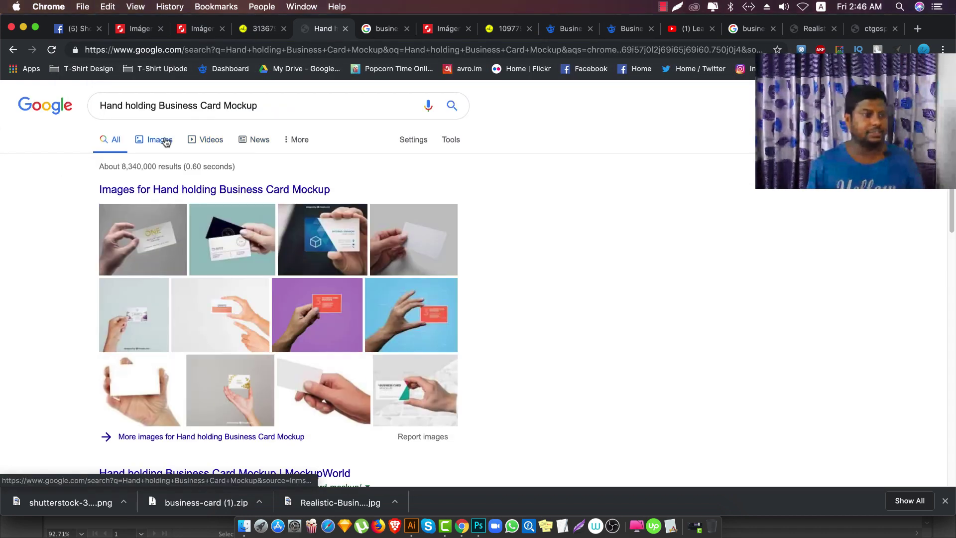
click(160, 139)
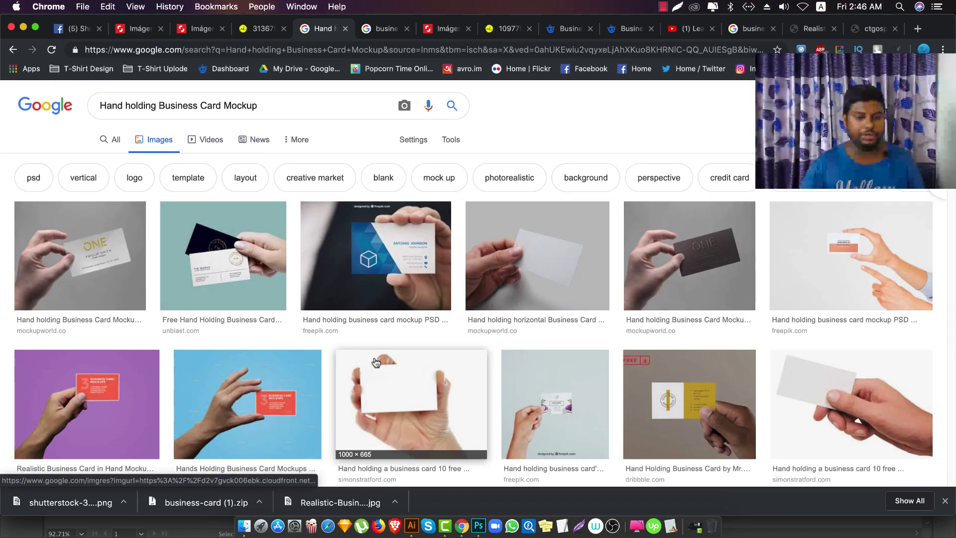
scroll(376, 362, down, 2)
scroll(395, 351, down, 2)
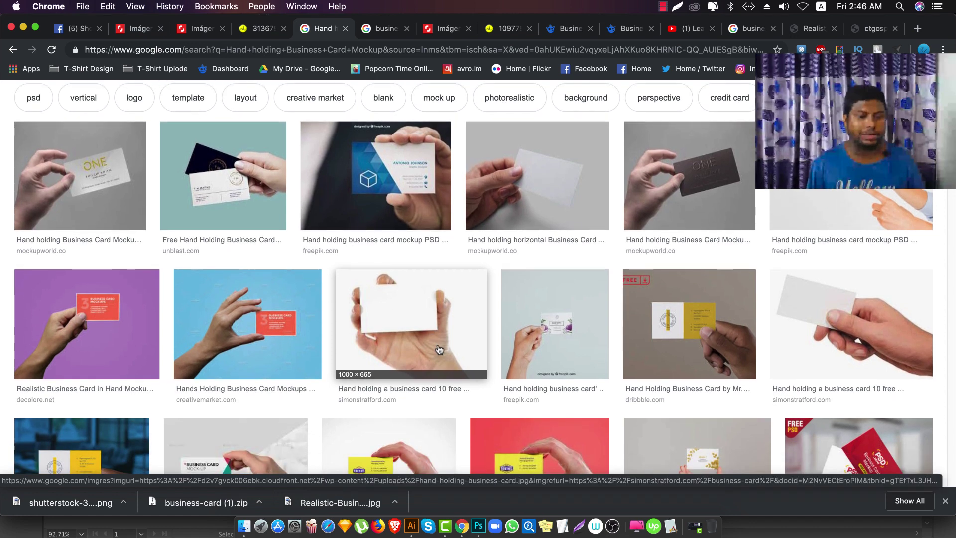
- Open the downloaded shutterstock-313679270.png from Finder in Adobe Photoshop CC 2018
click(910, 501)
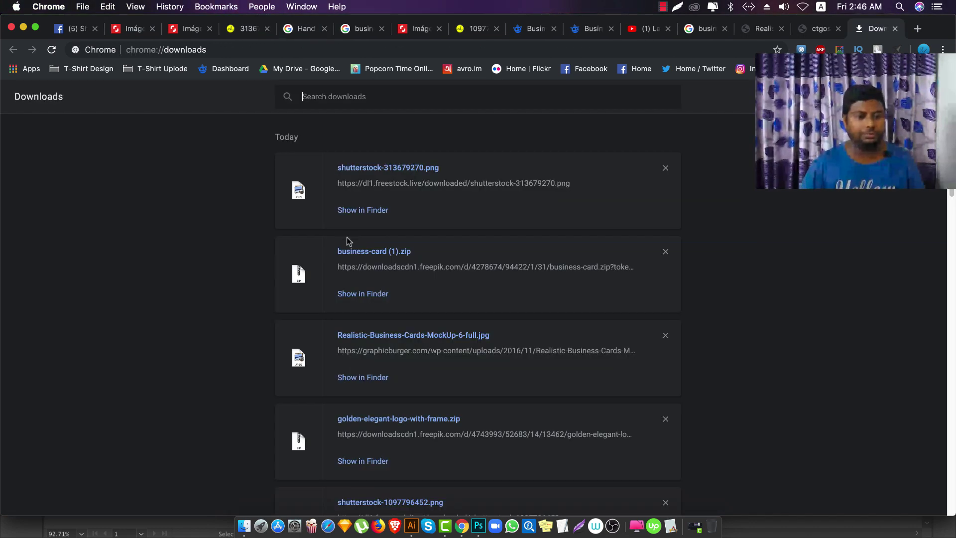
click(352, 210)
right_click(380, 153)
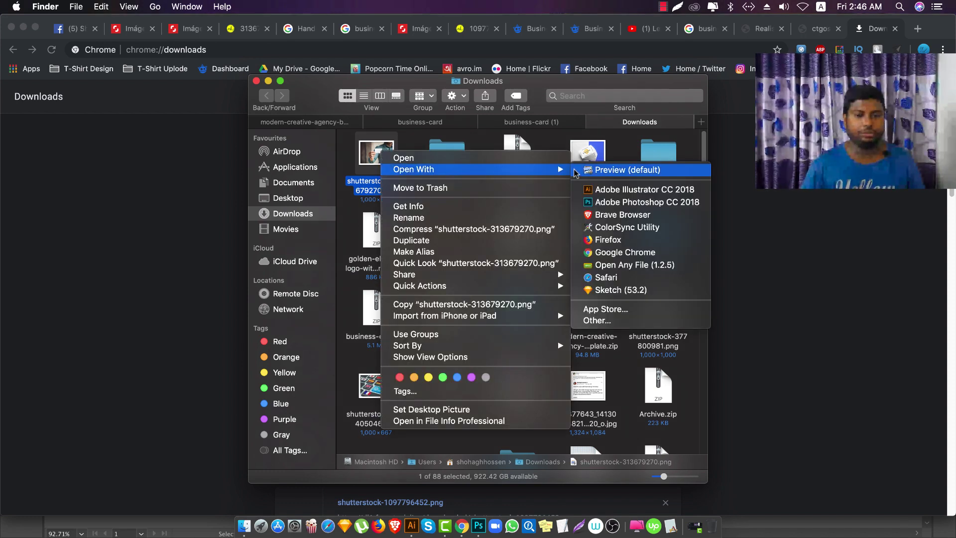
click(605, 201)
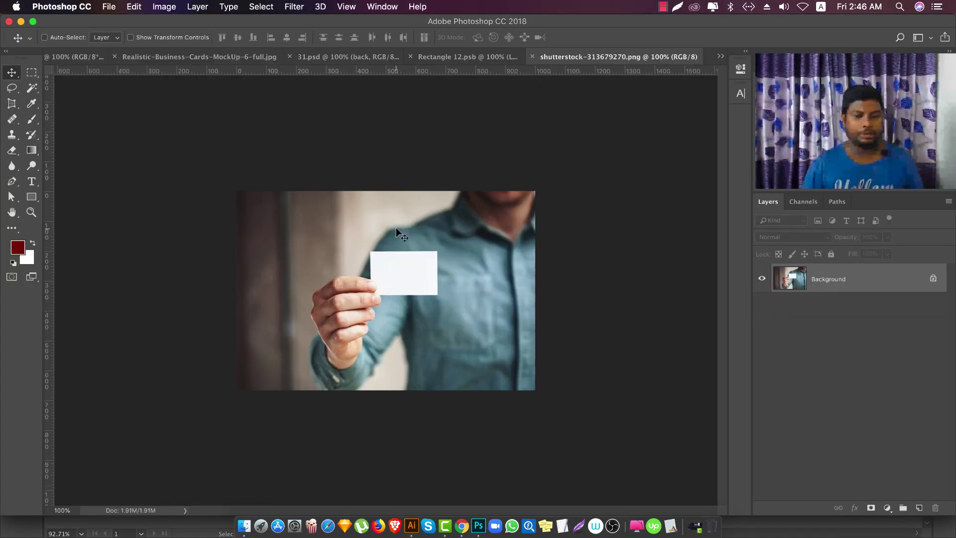
- Resample the card photo to 300 ppi via Image Size, enlarging it to 4167 × 2779 px
key(super+alt+i)
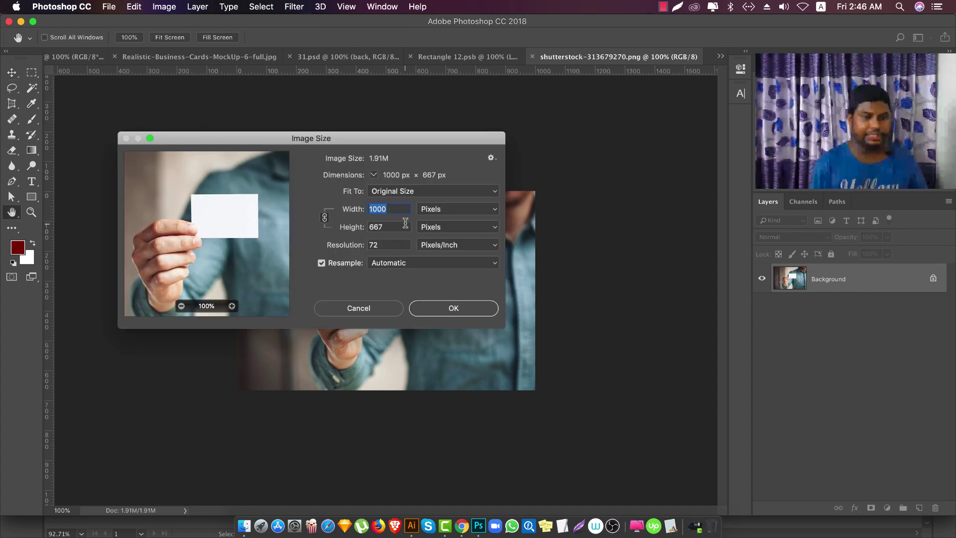
click(350, 245)
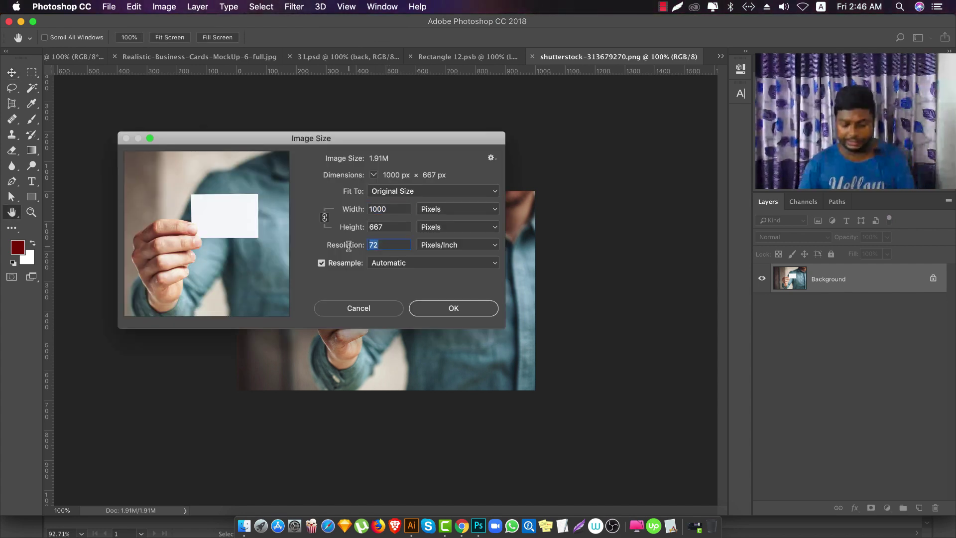
text(300)
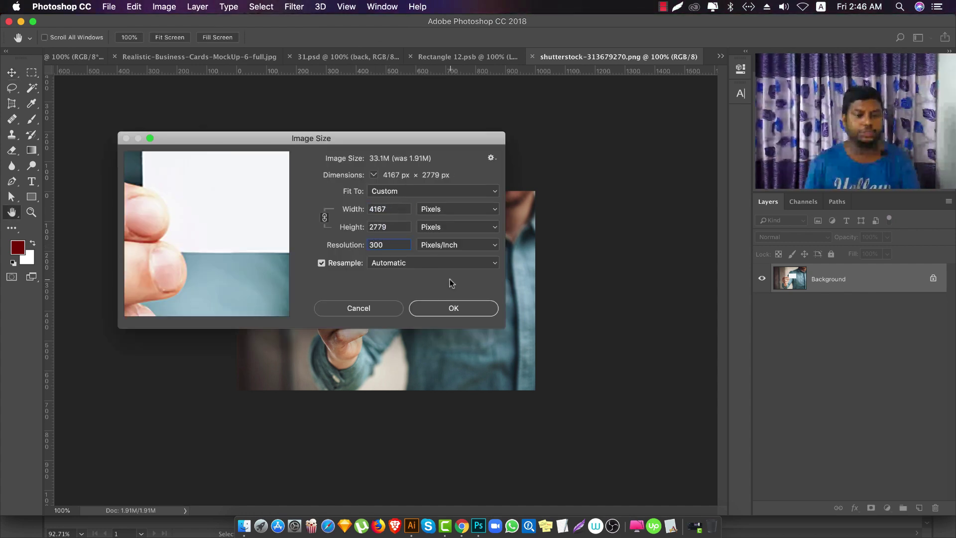
click(447, 312)
scroll(363, 345, down, 5)
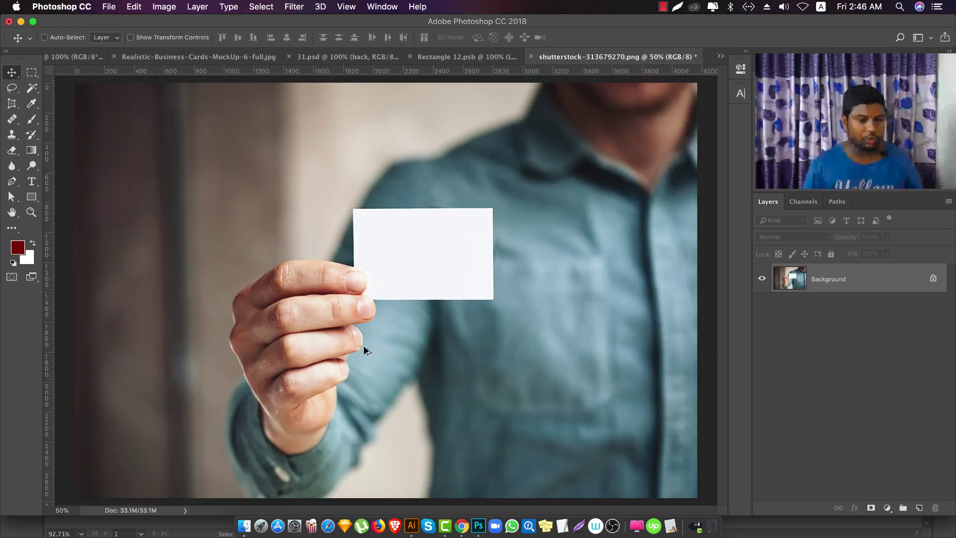
scroll(371, 338, up, 2)
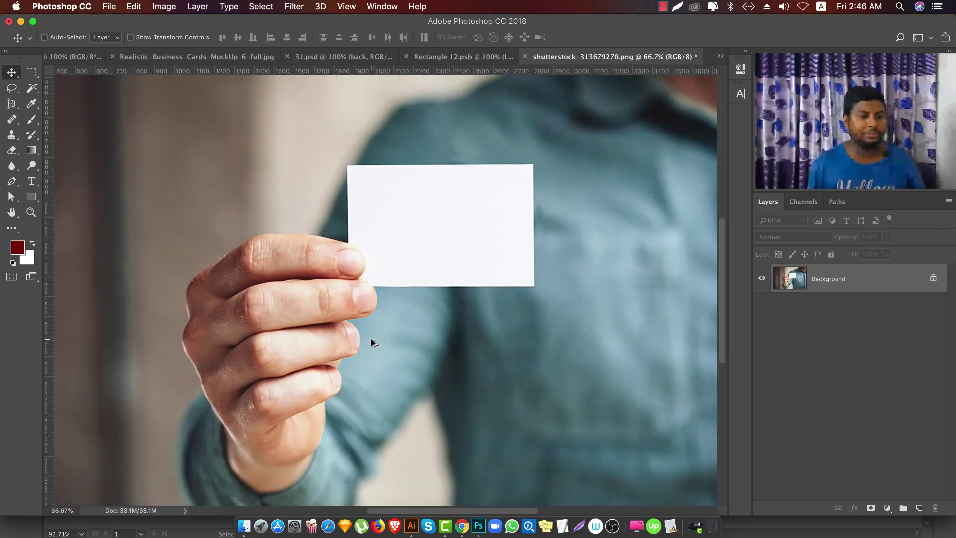
scroll(371, 338, down, 2)
scroll(371, 337, down, 1)
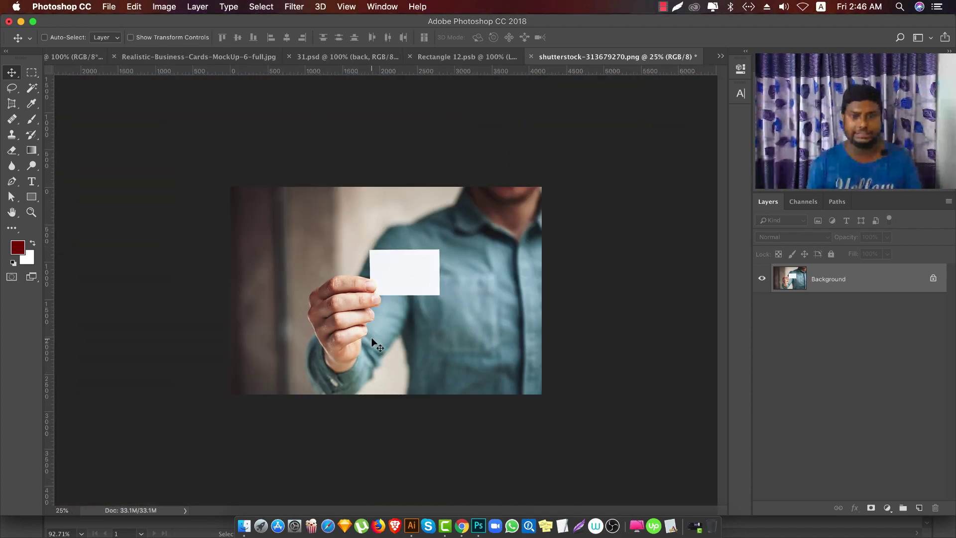
scroll(371, 337, up, 1)
scroll(380, 321, up, 2)
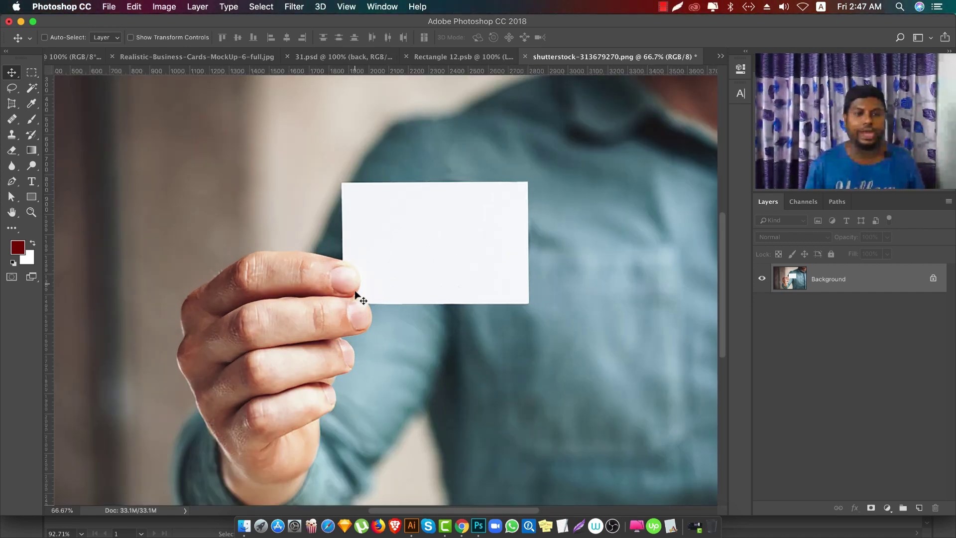
- Draw a 3.5 × 2 inch black rectangle (1050 × 600 px) and move it onto the white card
key(u)
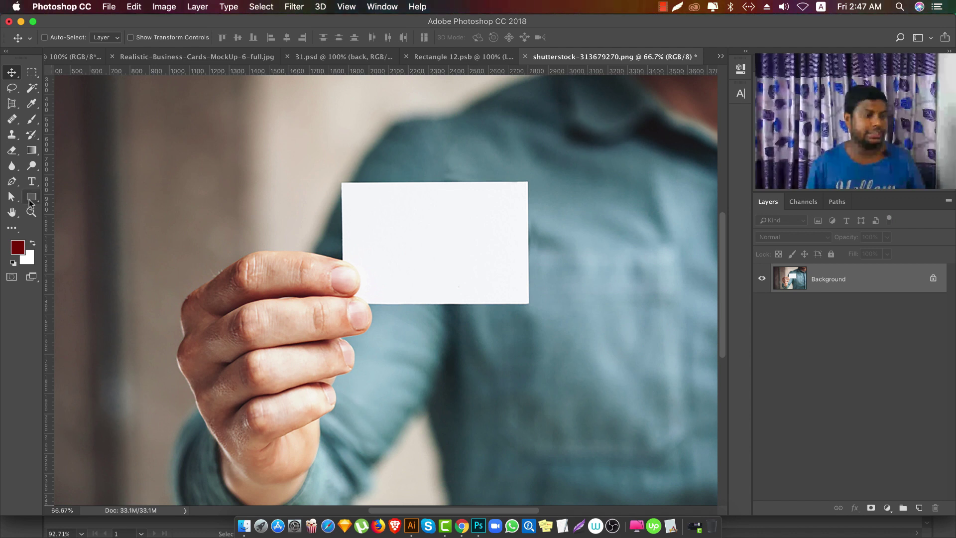
click(429, 239)
text(3)
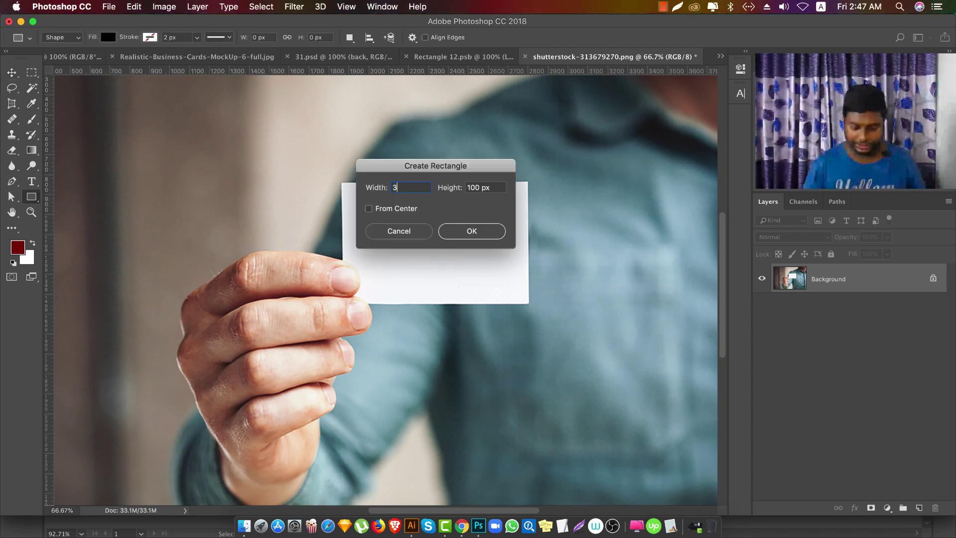
text(.5 in)
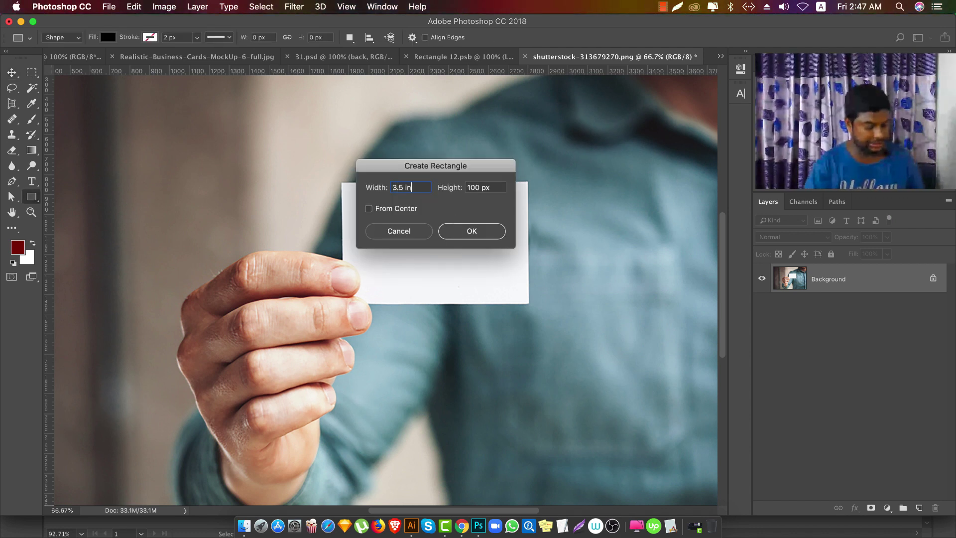
key(Tab)
text(2)
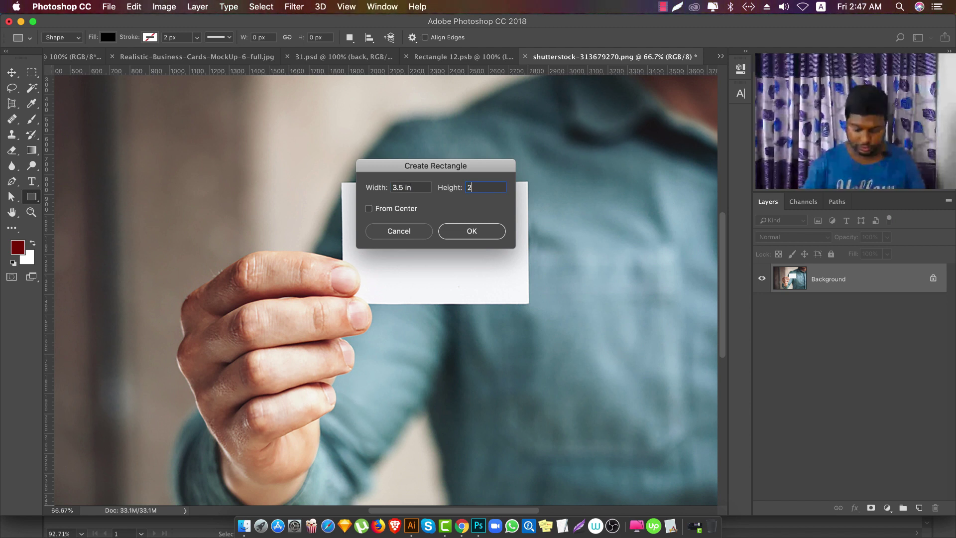
click(474, 231)
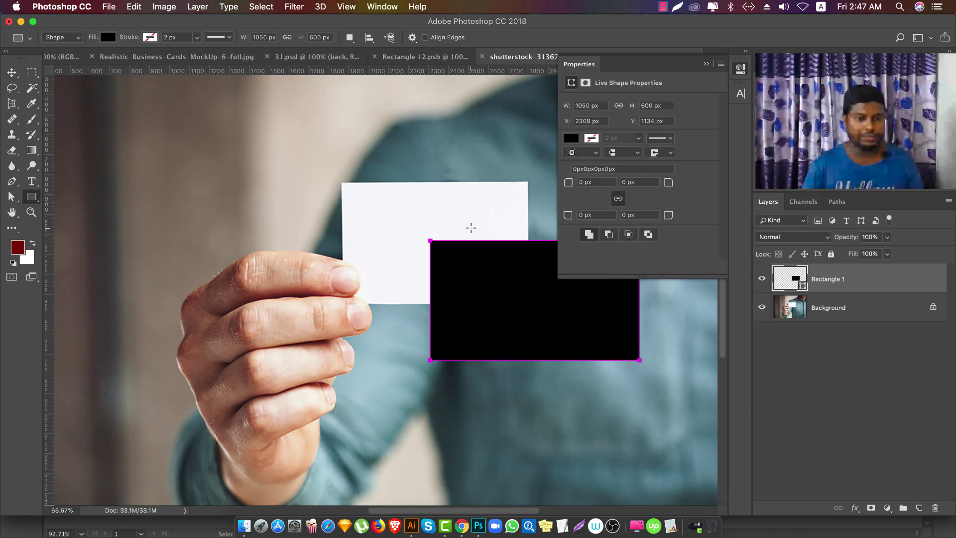
key(v)
drag(487, 263, 392, 212)
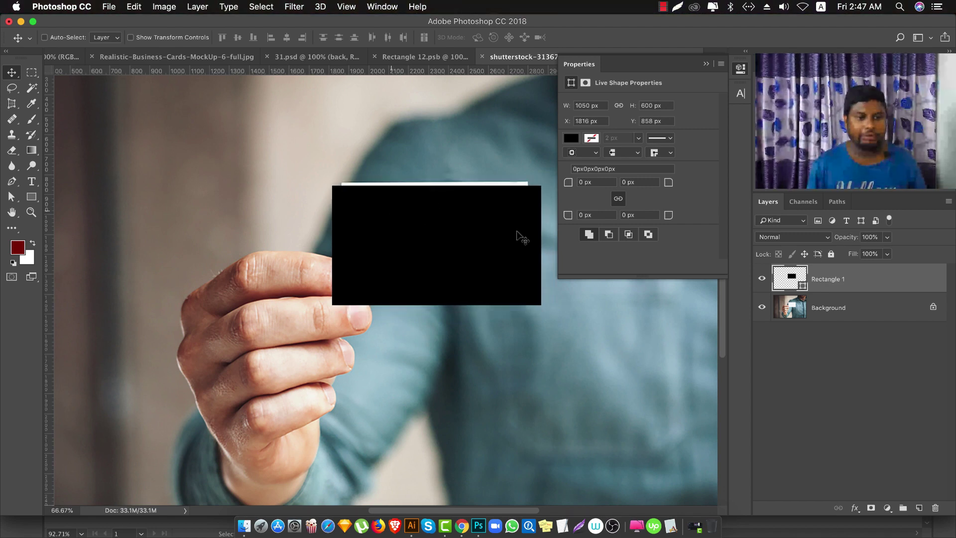
- Convert Rectangle 1 to a smart object and align its top-left corner with the card's corner
right_click(834, 282)
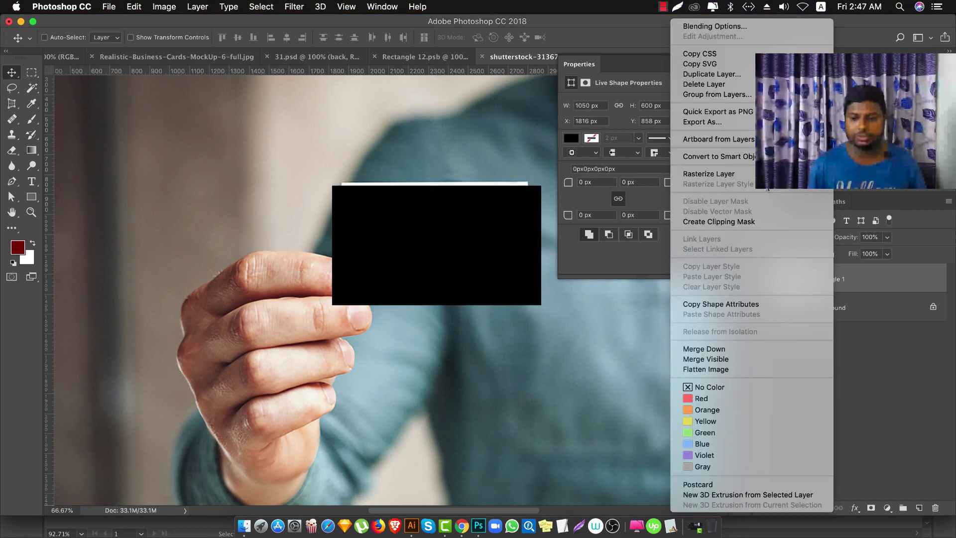
click(738, 156)
scroll(397, 243, up, 1)
scroll(323, 249, down, 1)
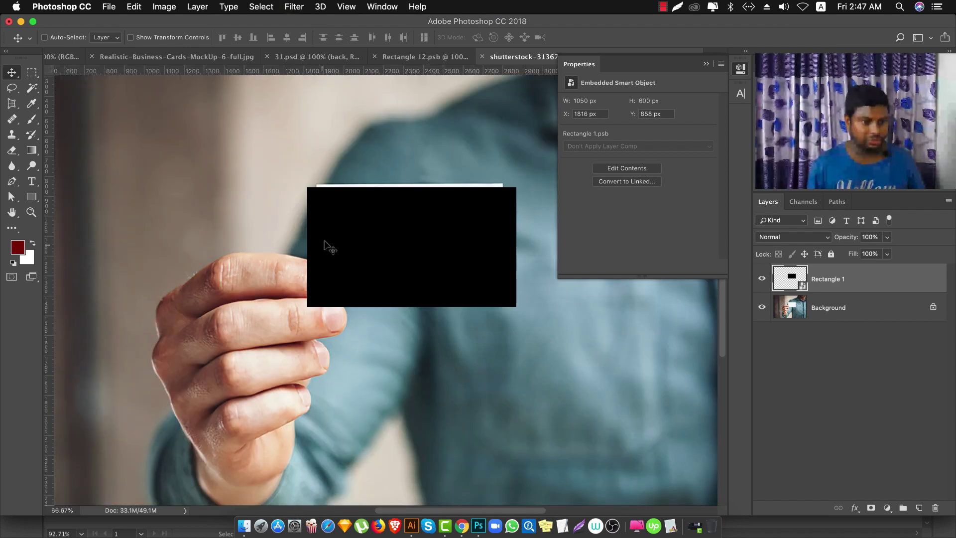
scroll(321, 234, up, 3)
key(shift+Right)
key(shift+Right)
key(shift+Right)
drag(318, 141, 254, 329)
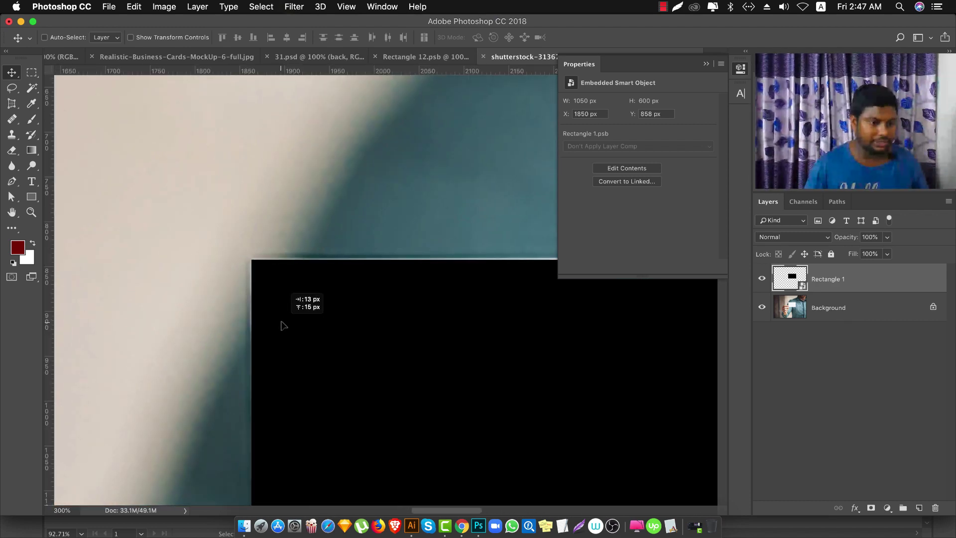
drag(282, 325, 282, 324)
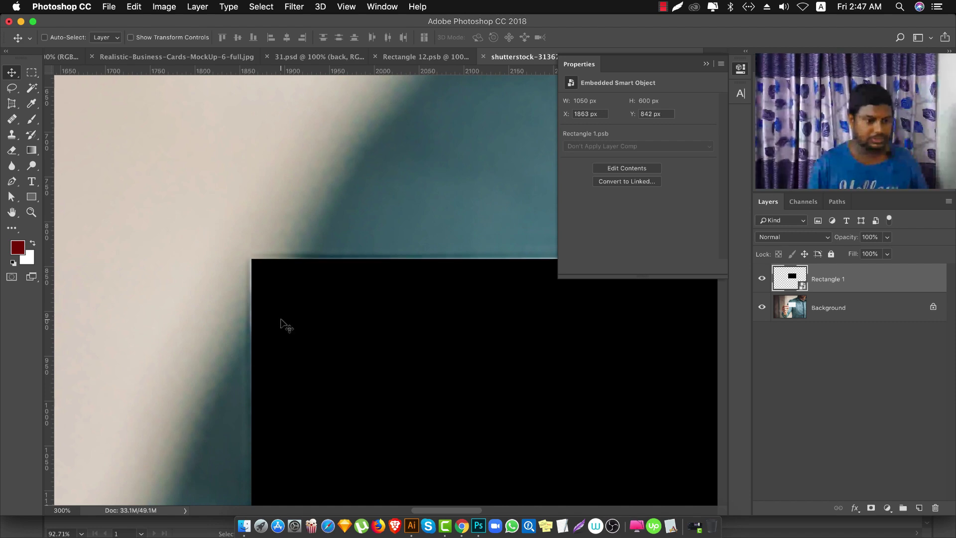
key(Left)
key(super+minus)
key(super+minus)
key(super+minus)
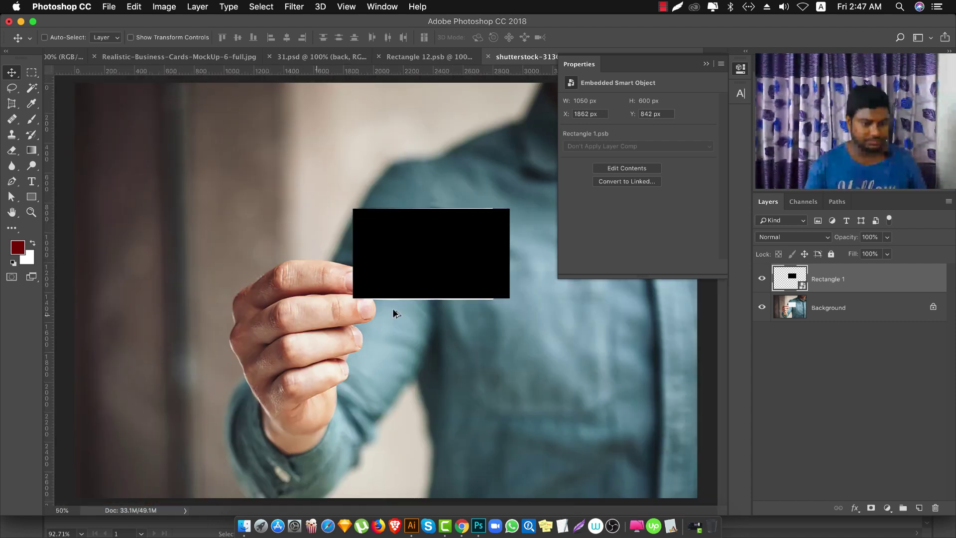
key(super+plus)
key(super+plus)
- Free-transform the black rectangle to the card's width and set its top-right corner on the card
key(super+t)
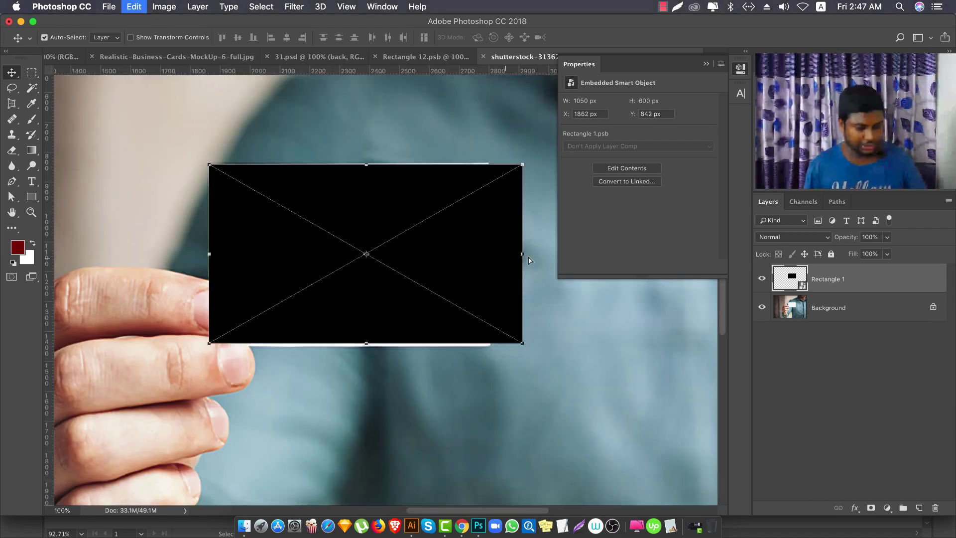
drag(522, 254, 490, 254)
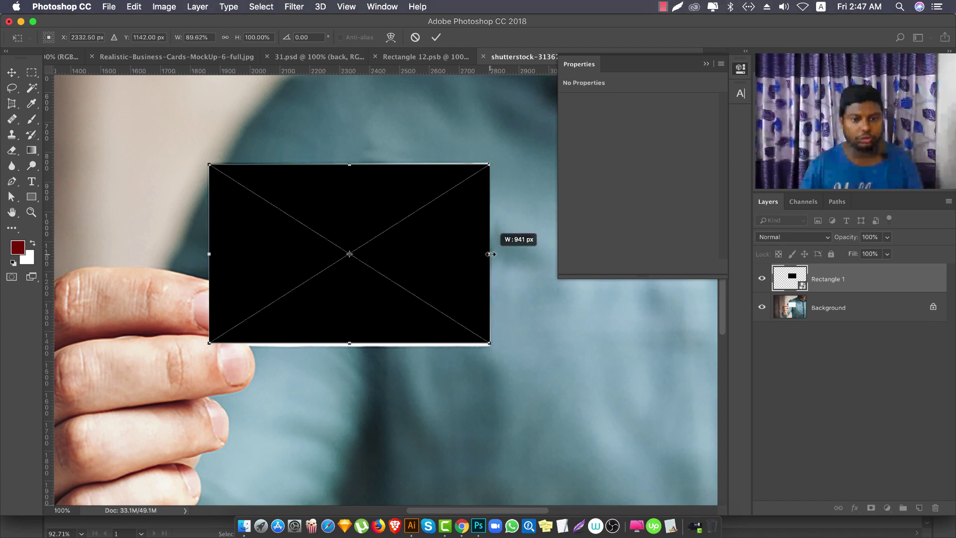
scroll(478, 150, up, 3)
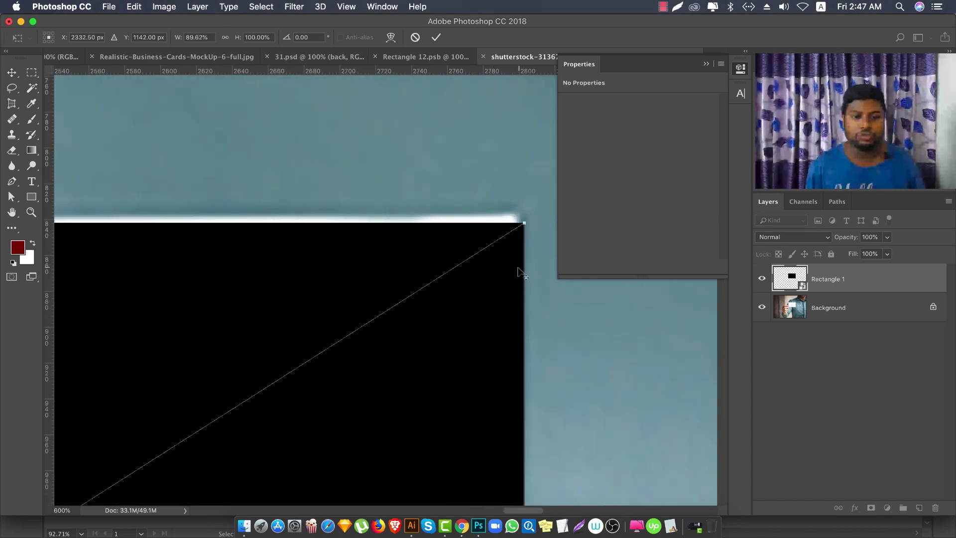
scroll(500, 358, down, 2)
scroll(521, 381, down, 1)
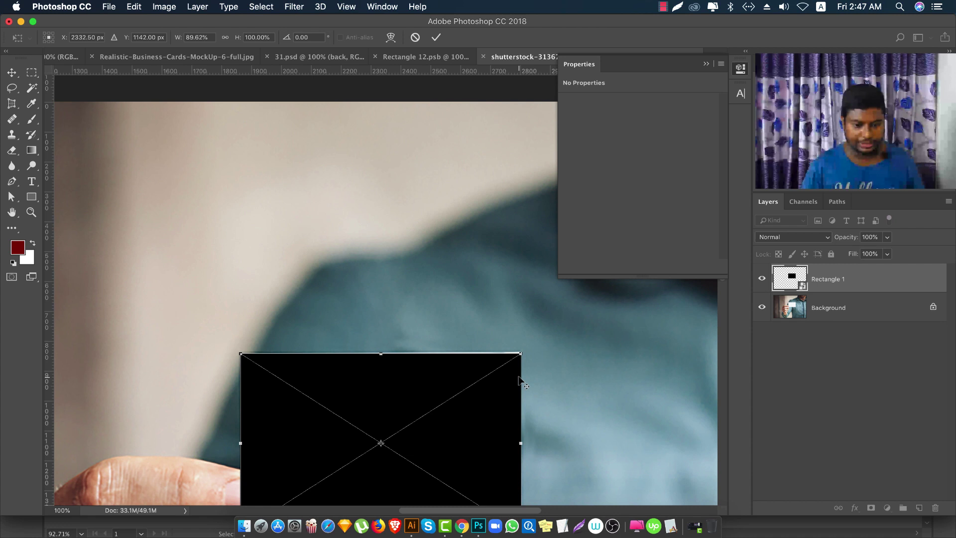
right_click(452, 404)
click(485, 473)
scroll(512, 345, up, 4)
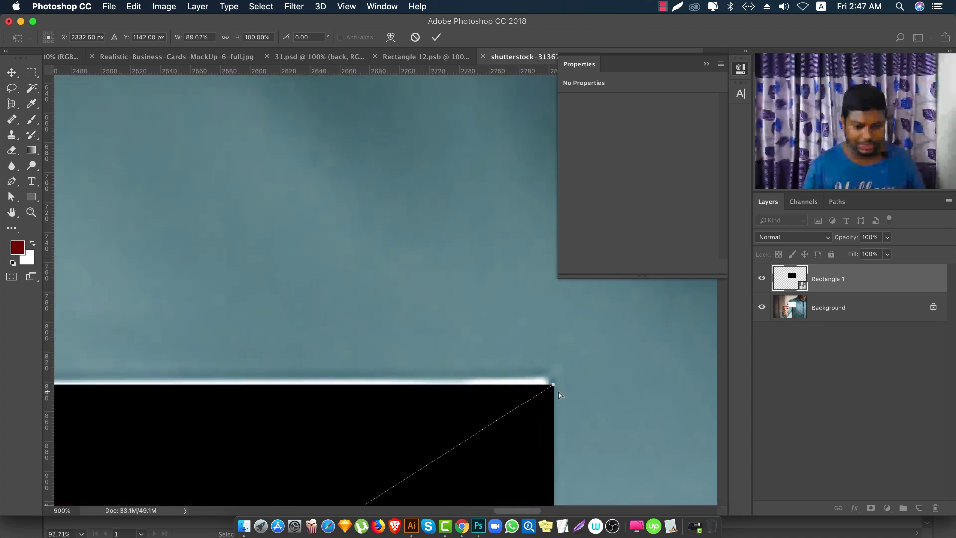
scroll(559, 395, up, 1)
drag(544, 379, 545, 372)
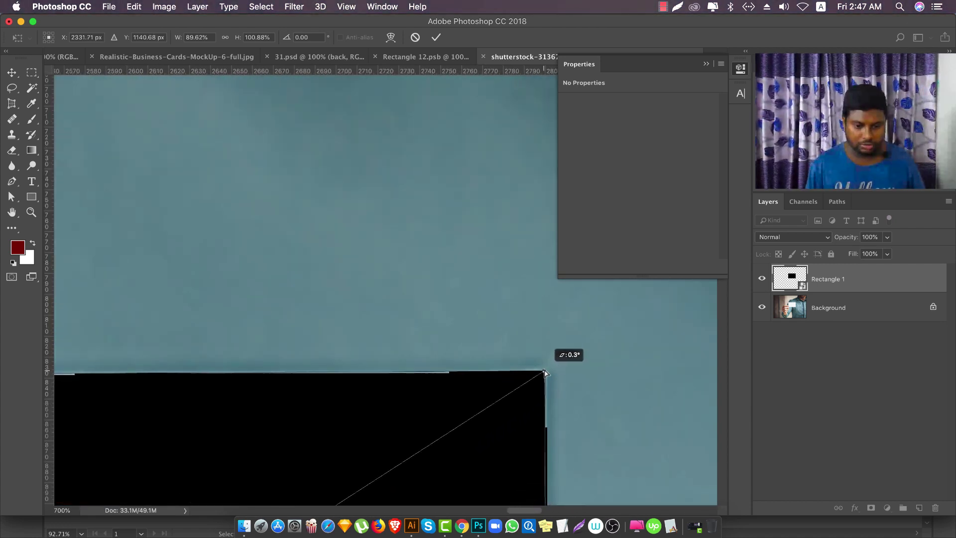
scroll(562, 380, down, 2)
scroll(562, 380, down, 2)
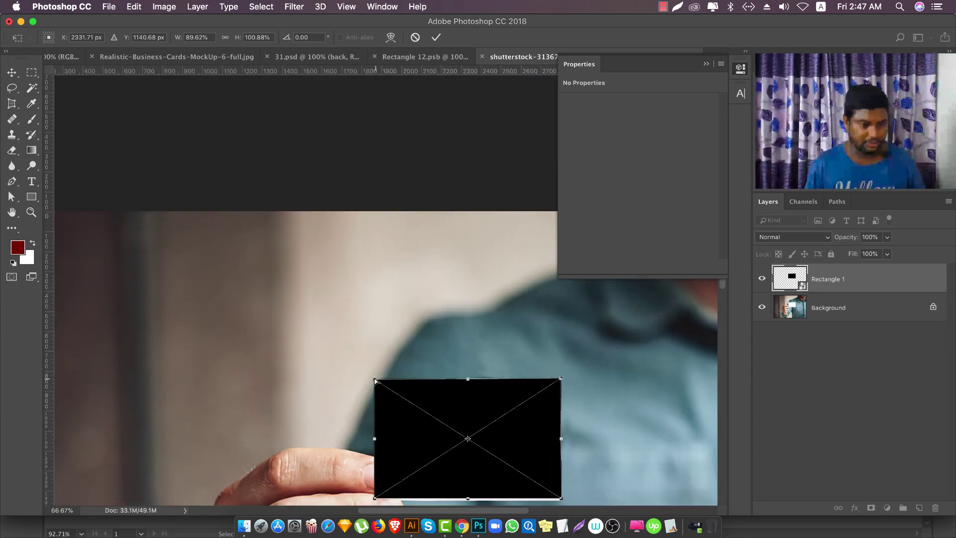
scroll(378, 384, up, 2)
scroll(378, 386, up, 2)
scroll(358, 375, up, 2)
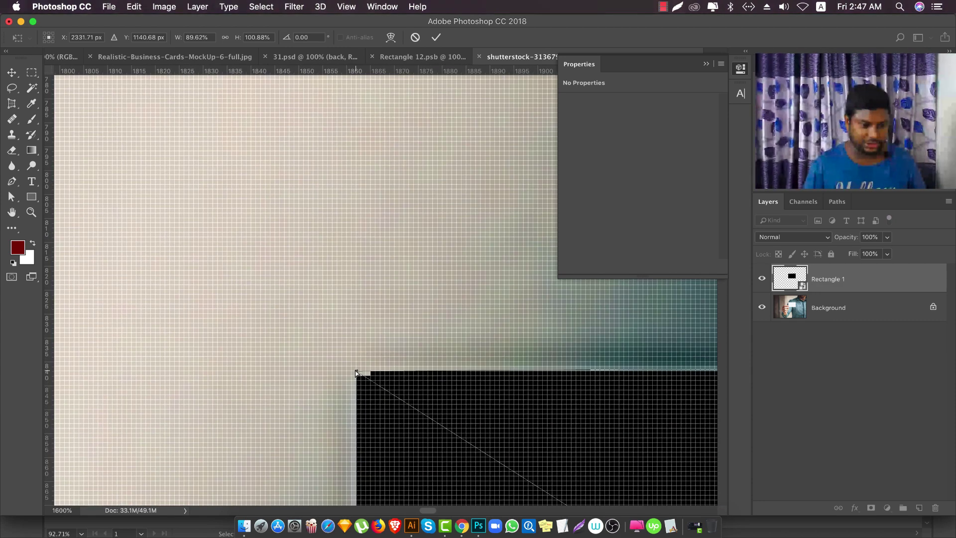
- Drag the top-left, bottom-right and lower-left corners onto the held card's corners
drag(358, 370, 355, 371)
scroll(343, 393, down, 2)
scroll(324, 405, down, 1)
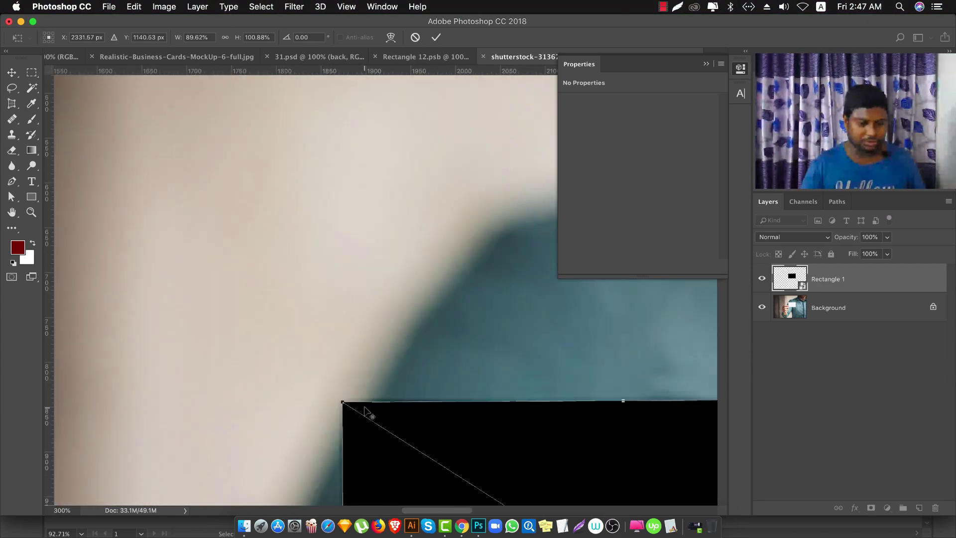
scroll(367, 406, down, 3)
scroll(466, 344, up, 3)
scroll(468, 358, up, 2)
scroll(471, 356, up, 3)
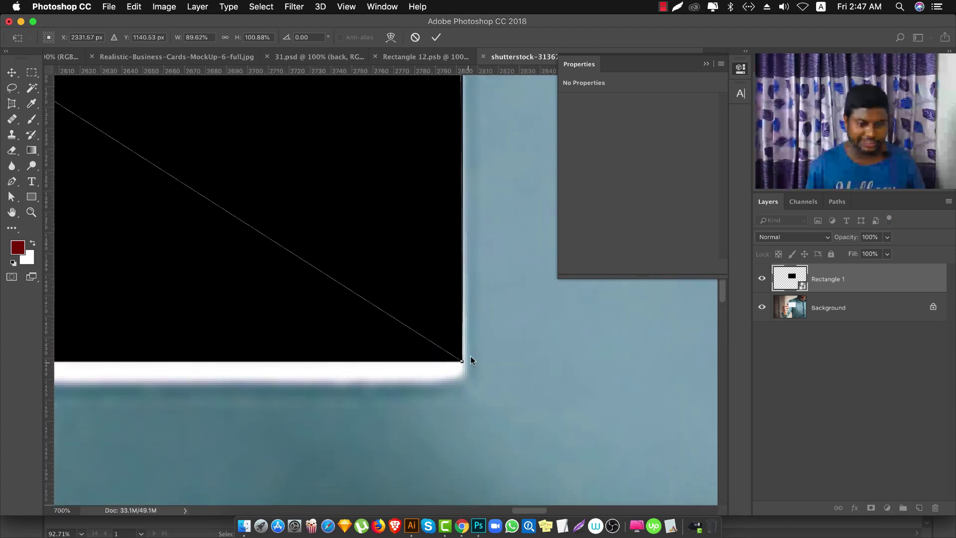
drag(463, 364, 466, 384)
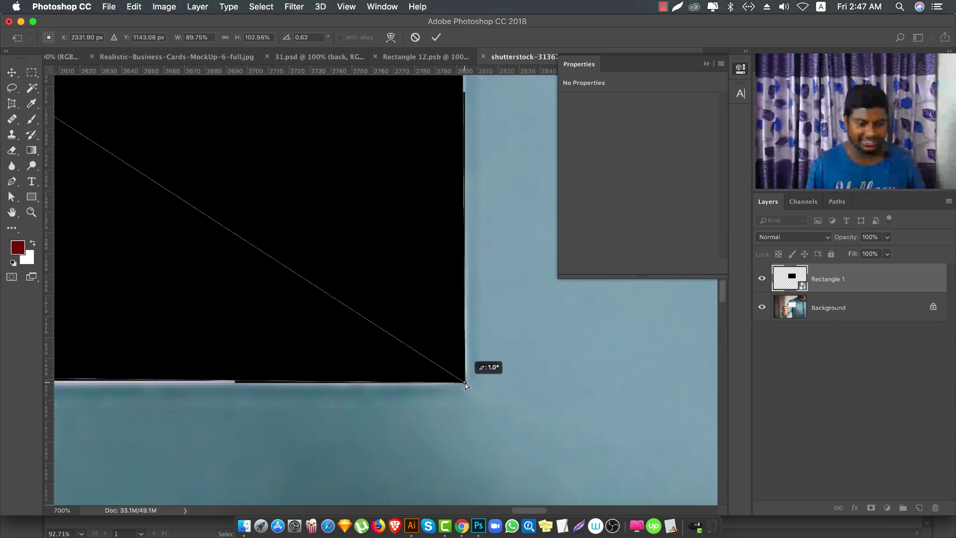
scroll(491, 394, down, 5)
scroll(312, 351, down, 2)
scroll(344, 304, up, 4)
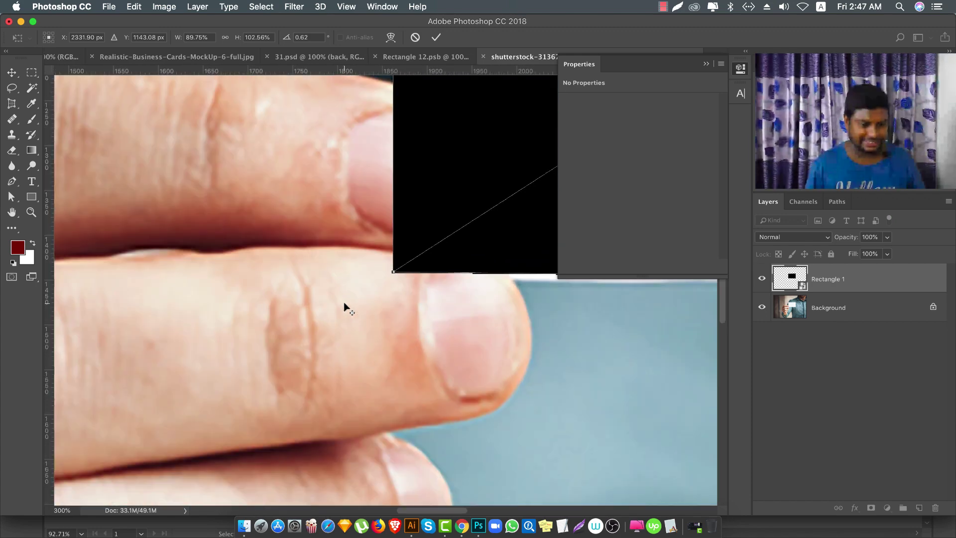
drag(396, 271, 385, 285)
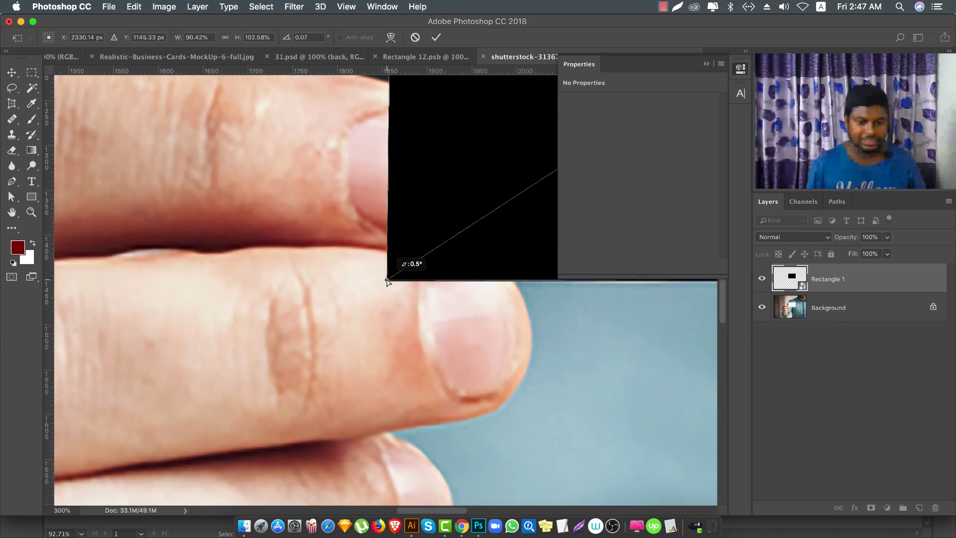
scroll(312, 324, down, 2)
- Commit the corner transform on Rectangle 1 and collapse the Properties panel
key(Return)
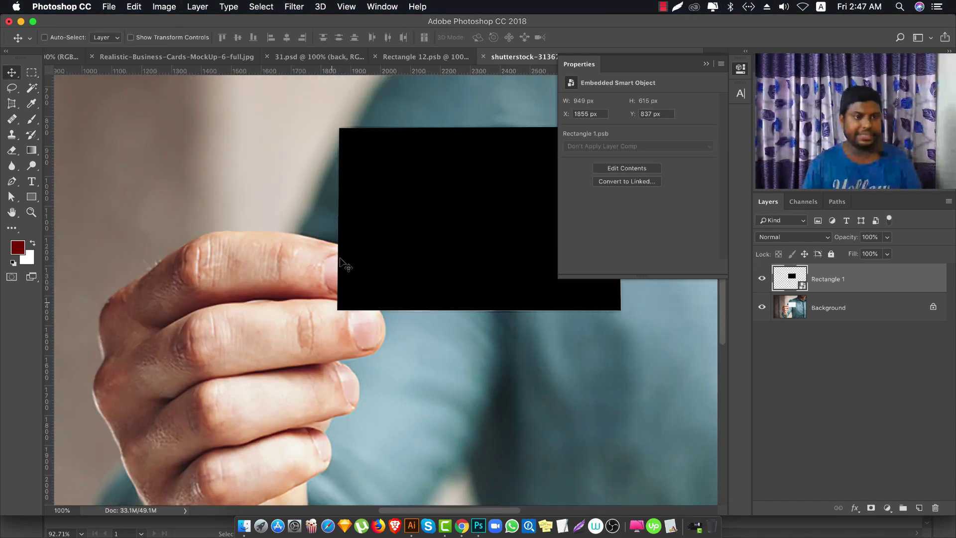
scroll(330, 273, up, 2)
scroll(330, 273, down, 2)
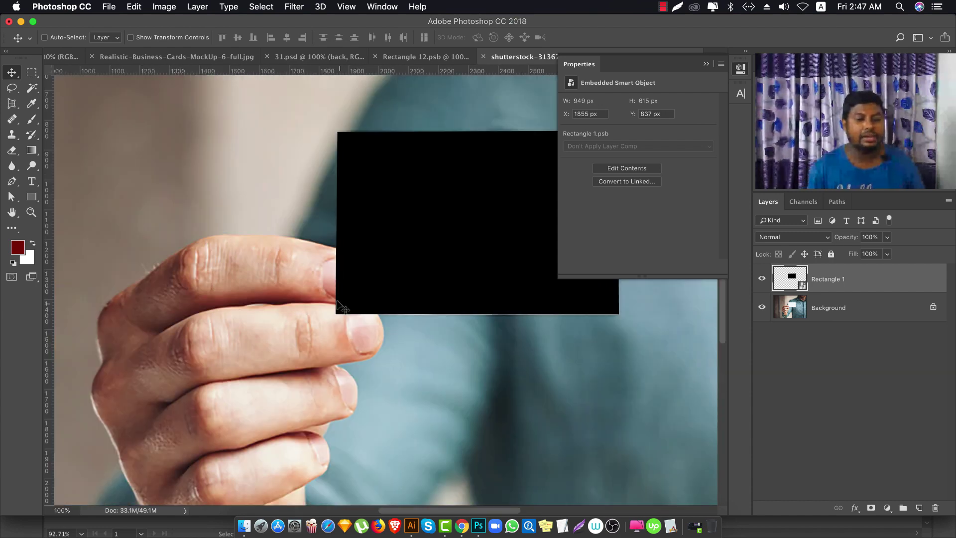
scroll(248, 332, up, 2)
scroll(389, 305, down, 2)
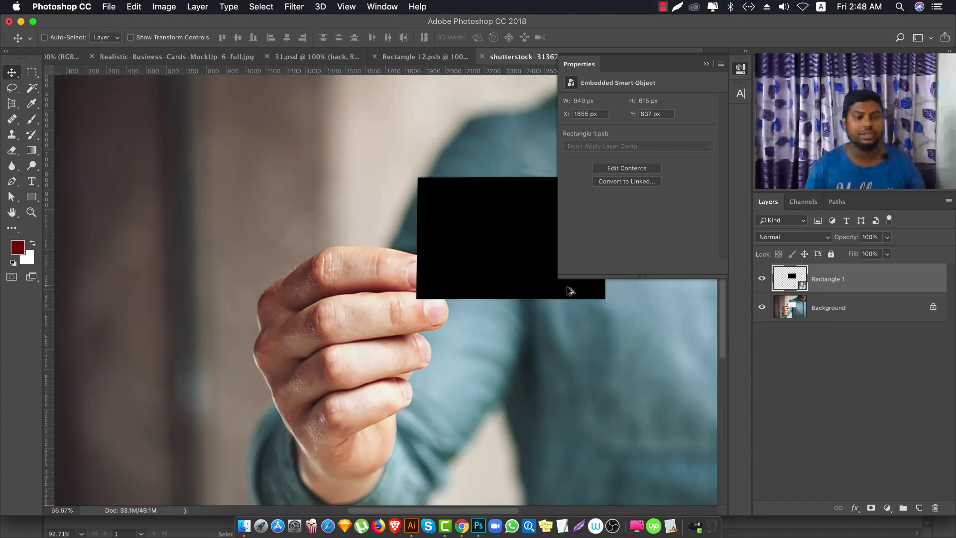
click(740, 70)
scroll(623, 302, up, 2)
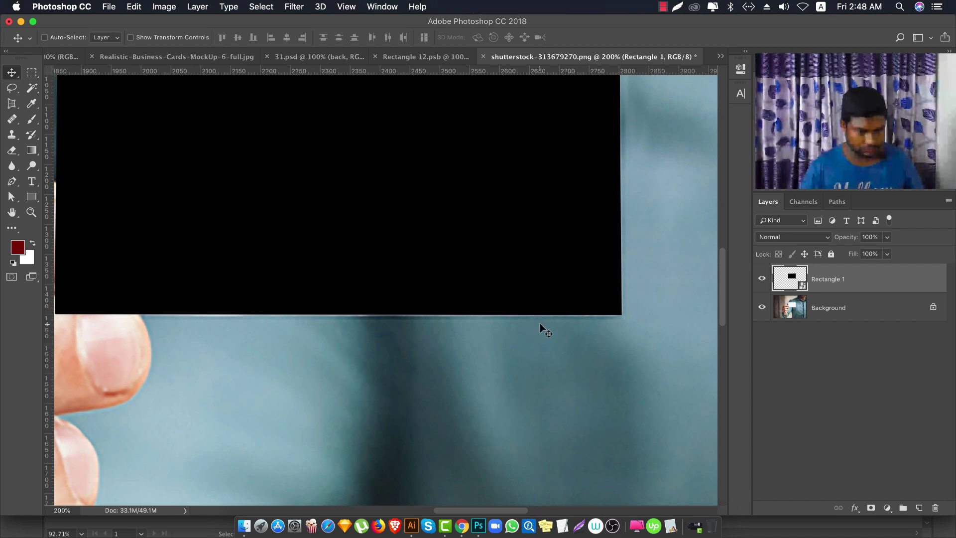
- Distort Rectangle 1 so its bottom-right corner sits on the card corner, then apply it
key(ctrl+t)
right_click(571, 203)
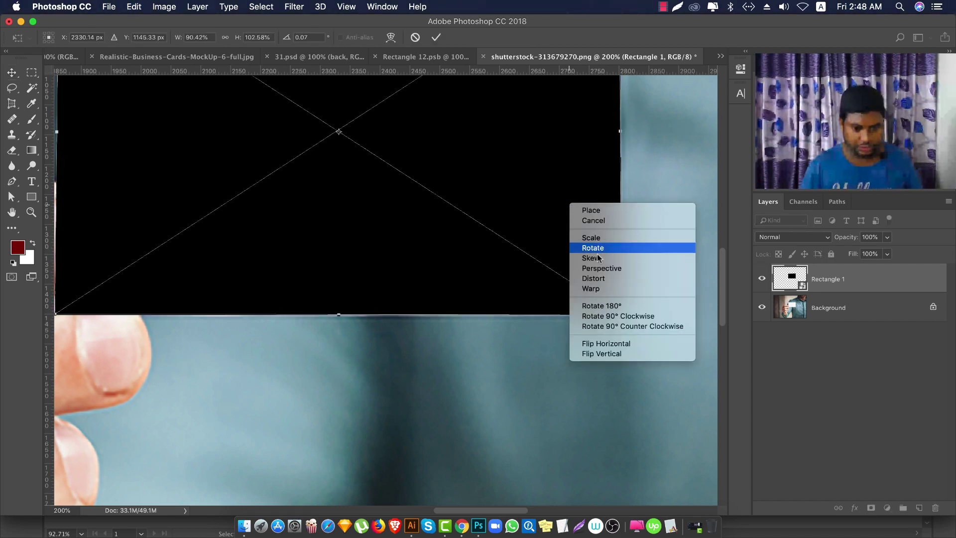
click(602, 278)
scroll(623, 316, up, 3)
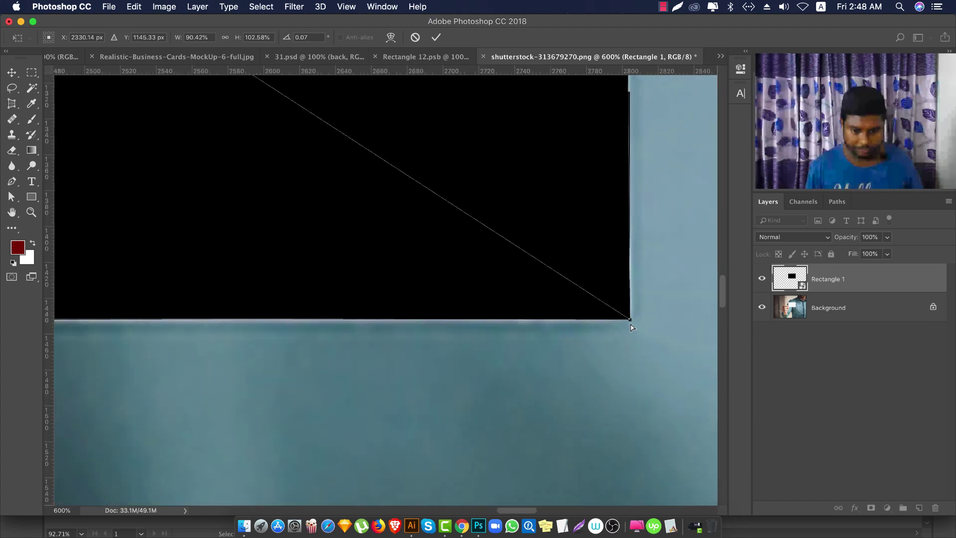
drag(633, 324, 617, 331)
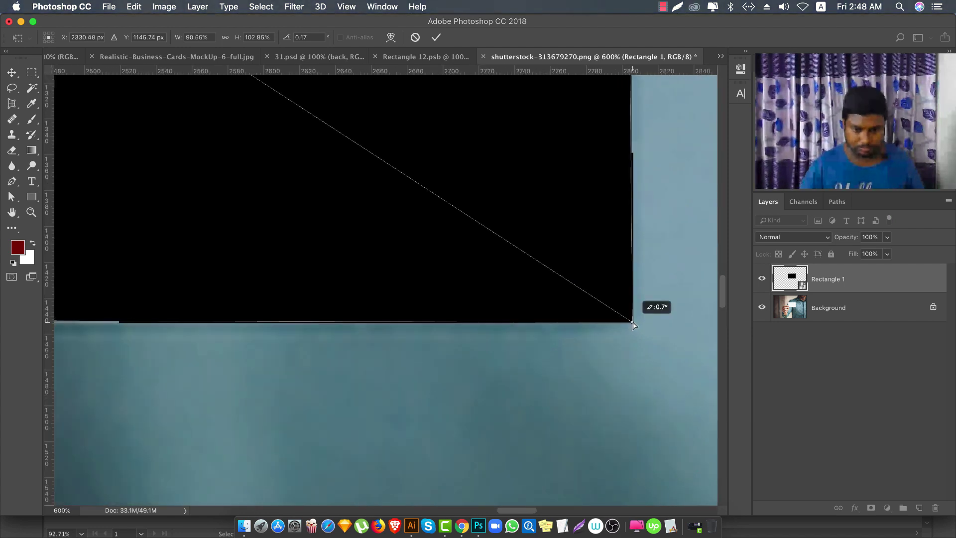
key(ctrl+0)
key(ctrl+minus)
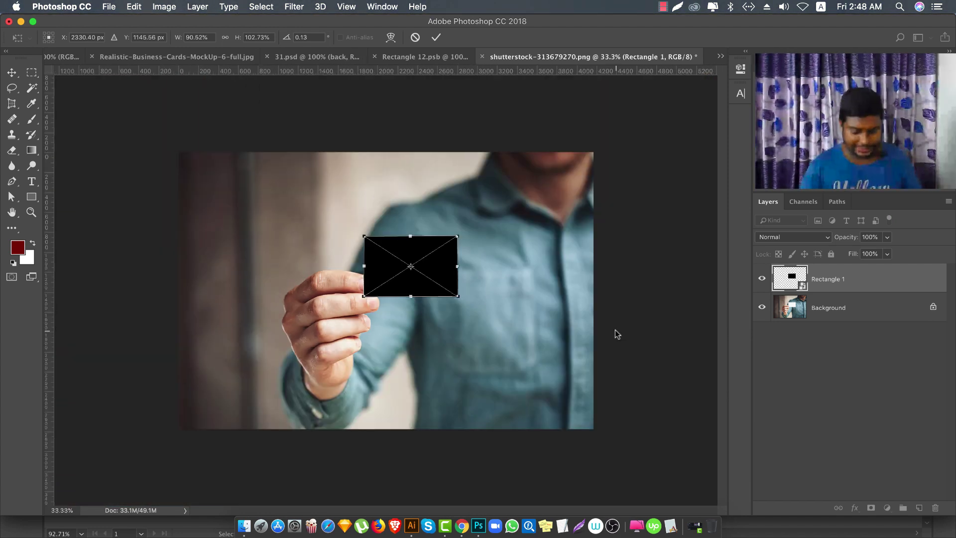
key(Return)
key(ctrl+plus)
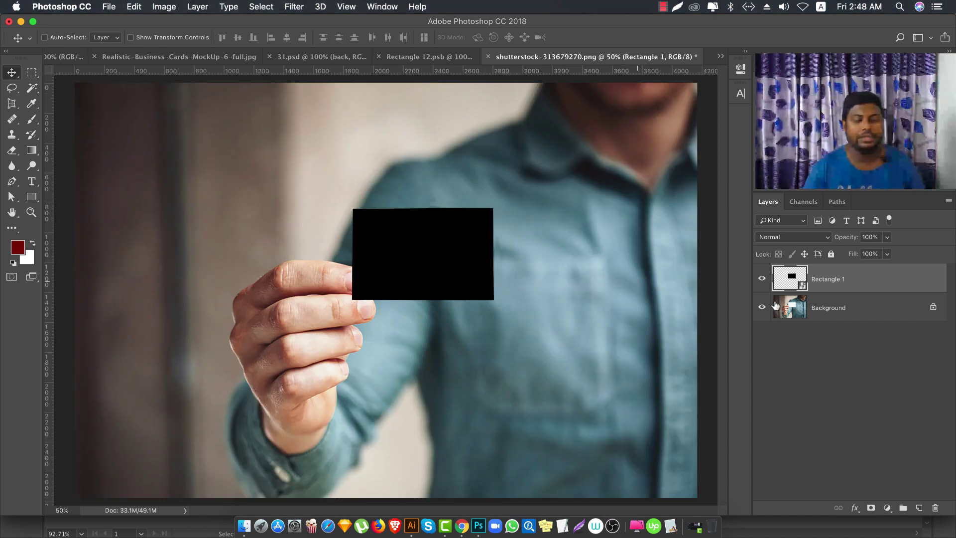
- Toggle Rectangle 1's visibility, select it, and give it a white layer mask
click(760, 279)
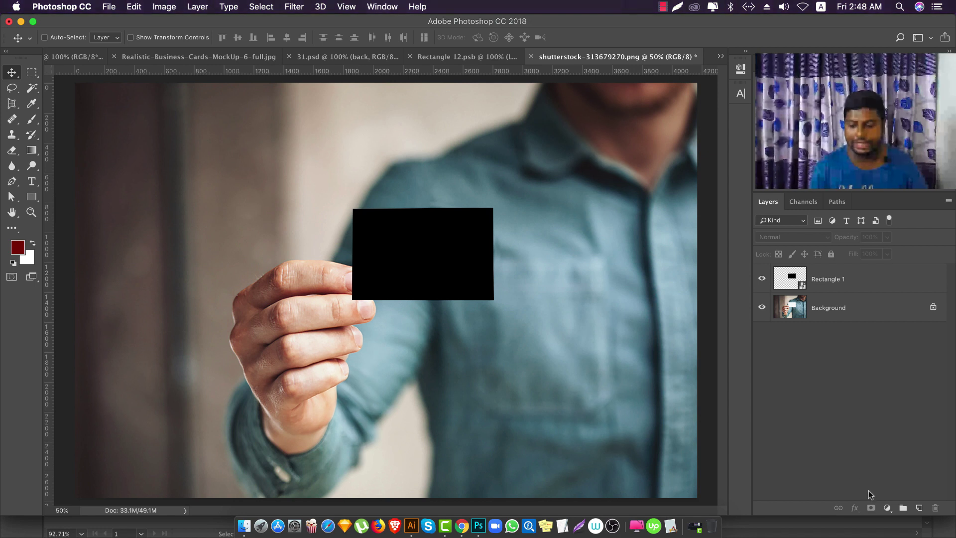
click(866, 287)
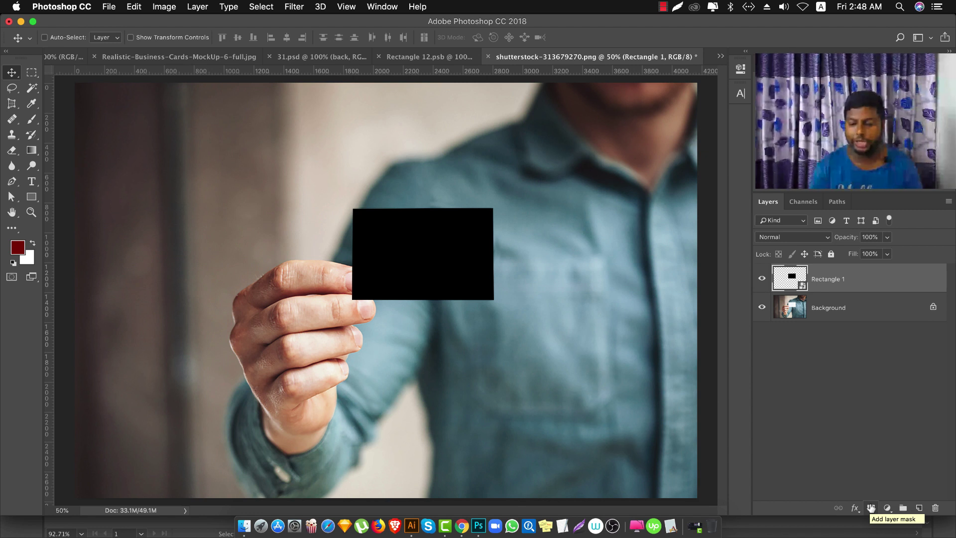
click(871, 508)
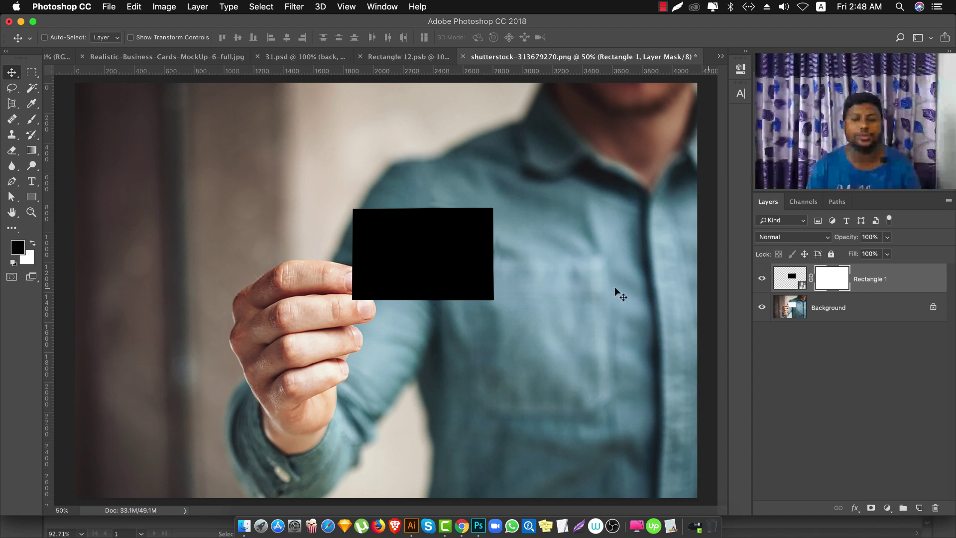
- Reset the default colours with black as foreground and select the Brush Tool
click(13, 263)
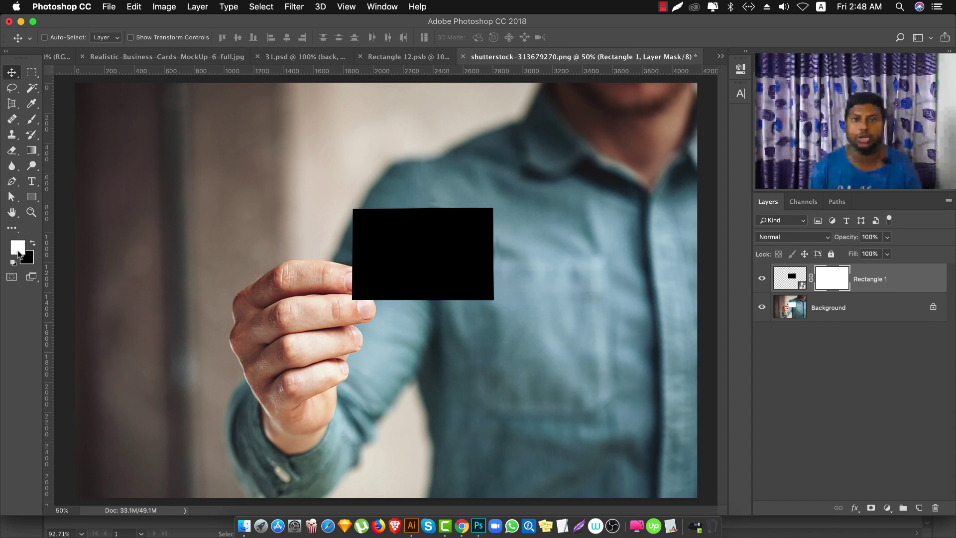
click(33, 243)
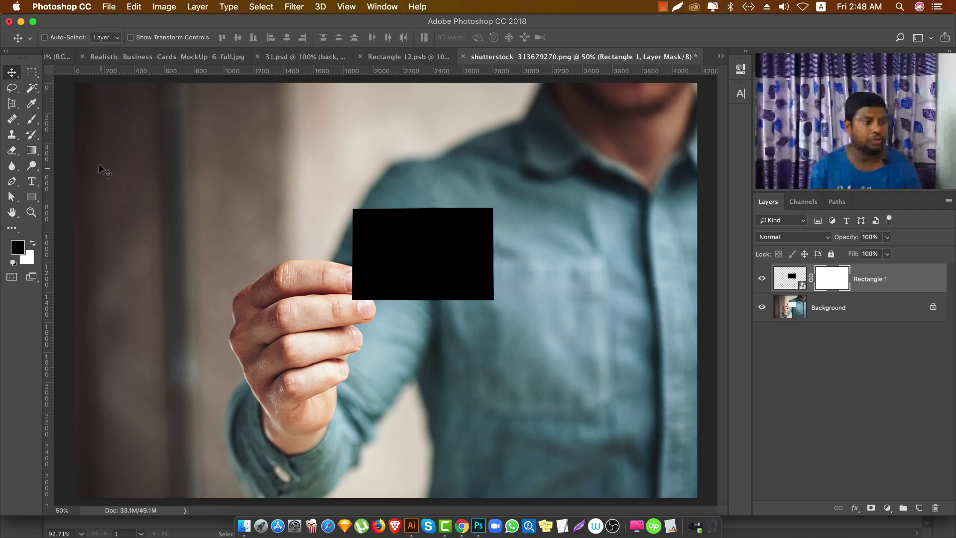
right_click(40, 124)
click(62, 119)
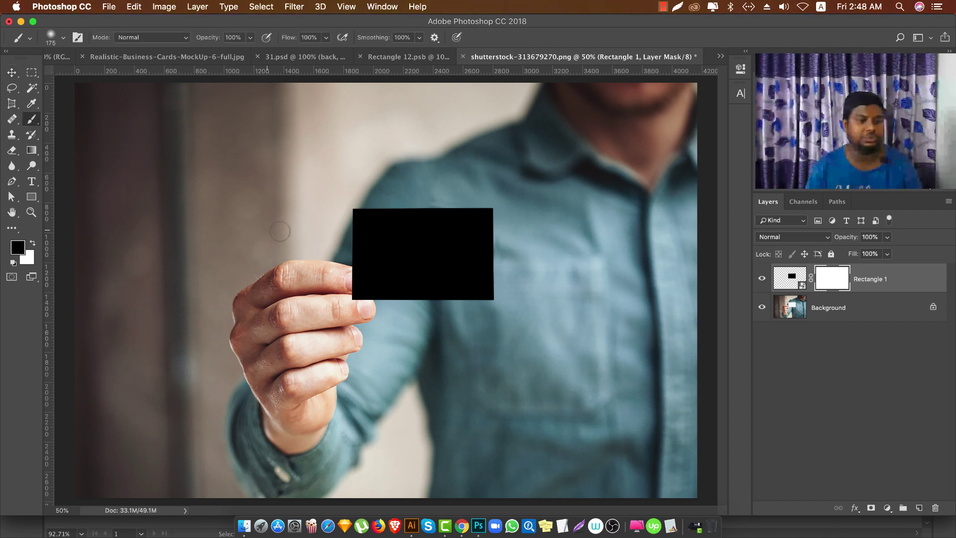
- Lower Rectangle 1's layer opacity to 64% so the thumb shows through
click(888, 238)
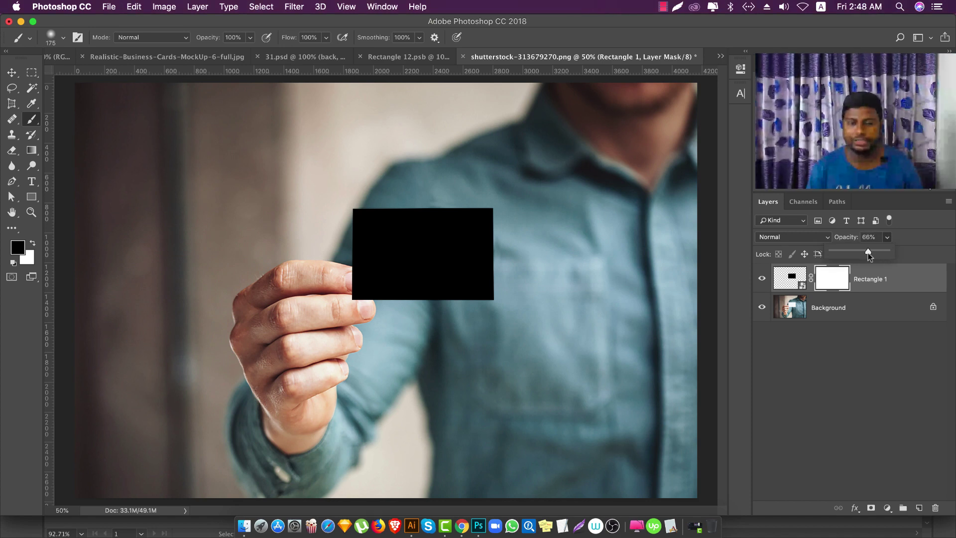
drag(868, 252, 867, 252)
alt+scroll(343, 279, up, 2)
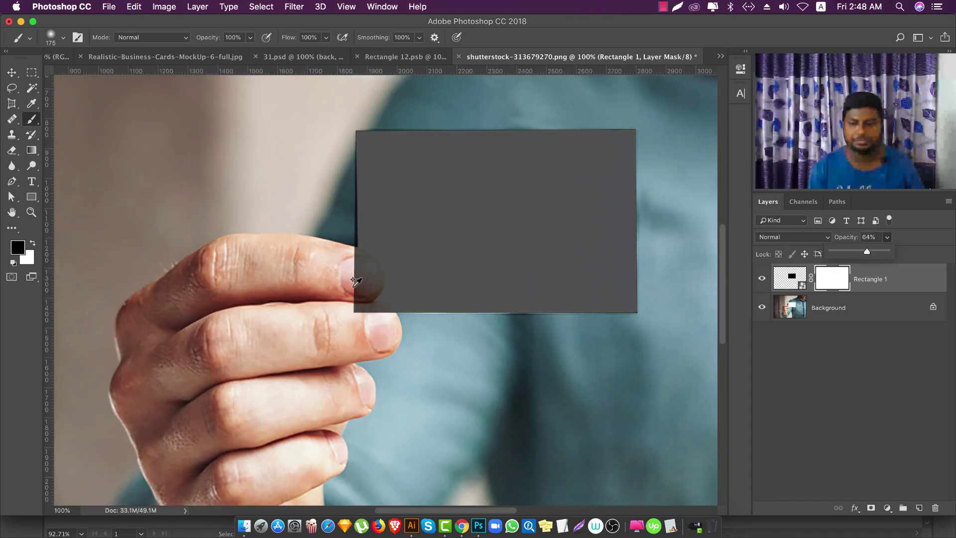
alt+scroll(344, 279, up, 2)
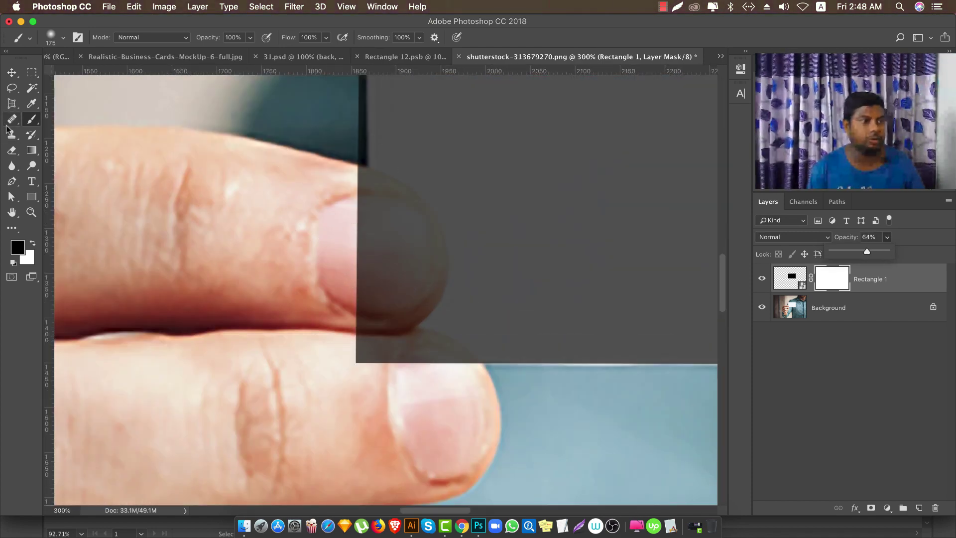
click(12, 181)
- Start a Pen path where the thumb meets the card and curve it around the fingertip
click(52, 182)
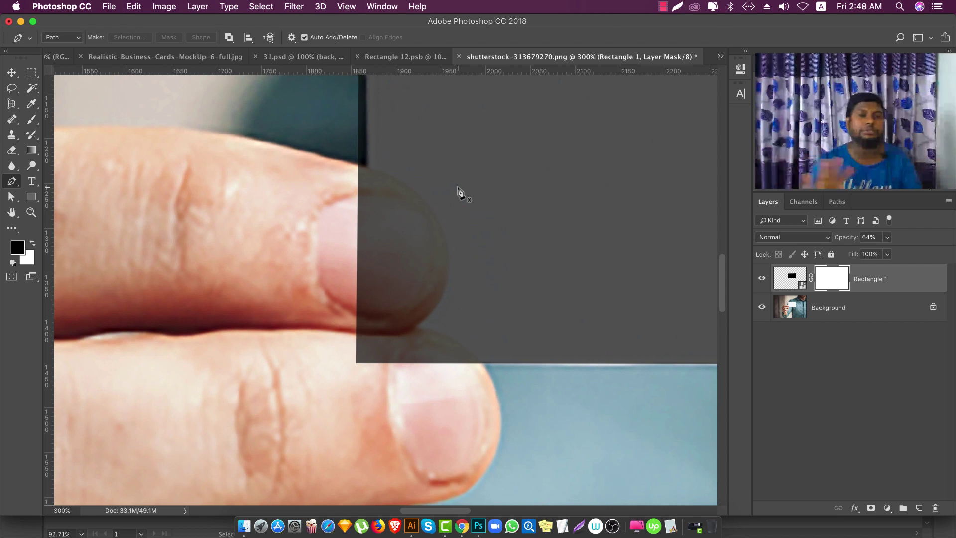
scroll(352, 162, up, 1)
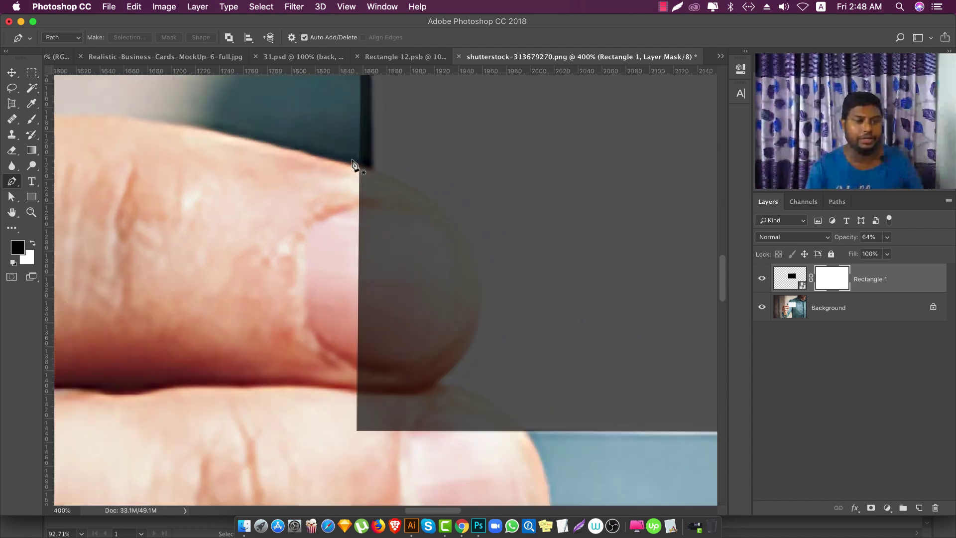
scroll(352, 163, up, 1)
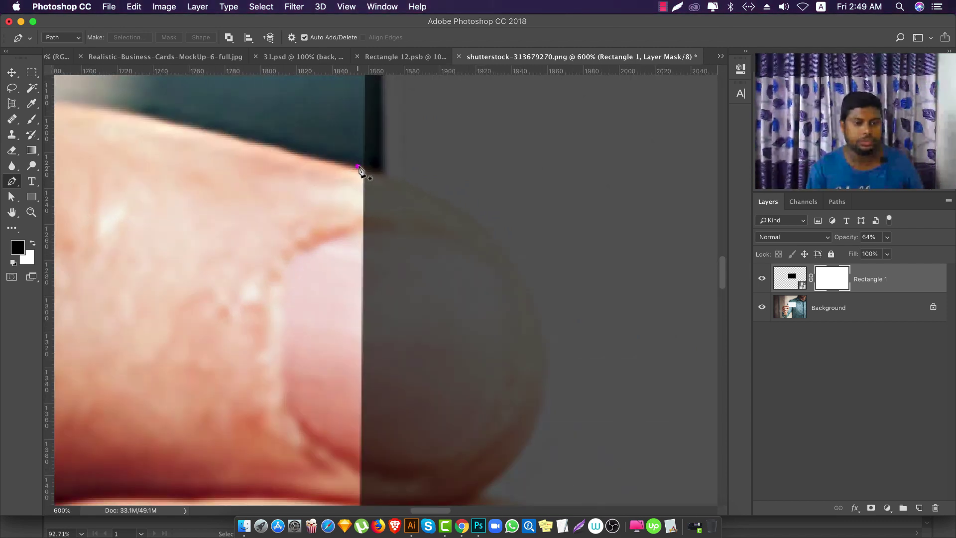
click(357, 167)
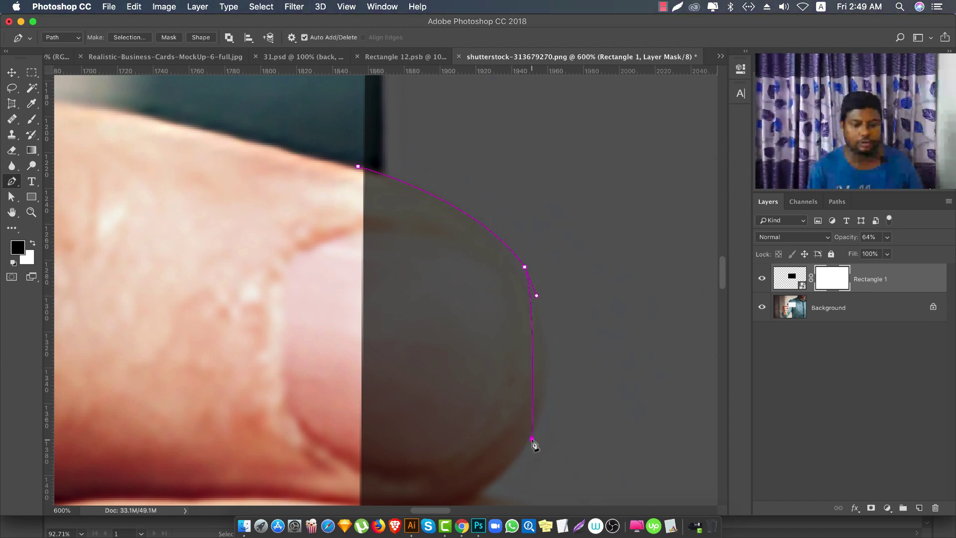
drag(532, 440, 520, 453)
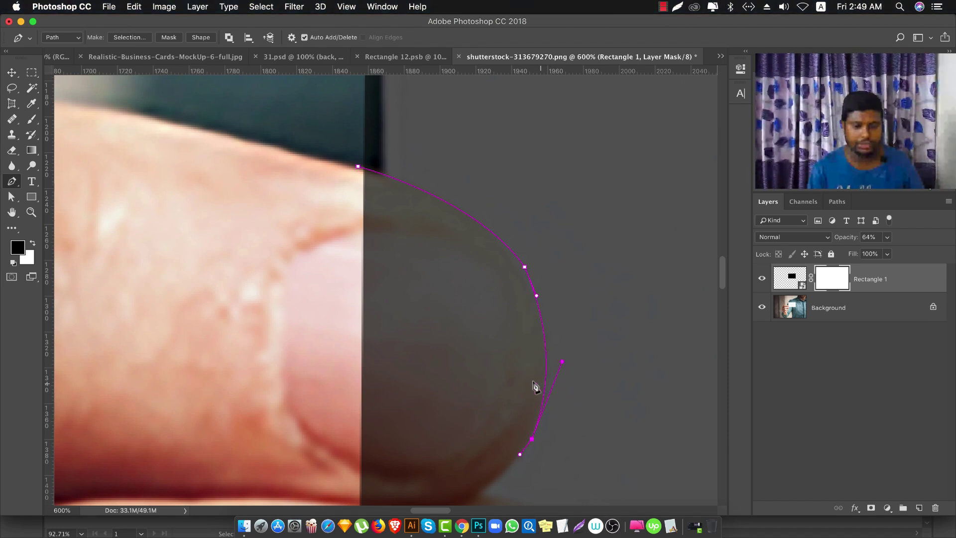
scroll(534, 386, down, 5)
scroll(513, 436, up, 5)
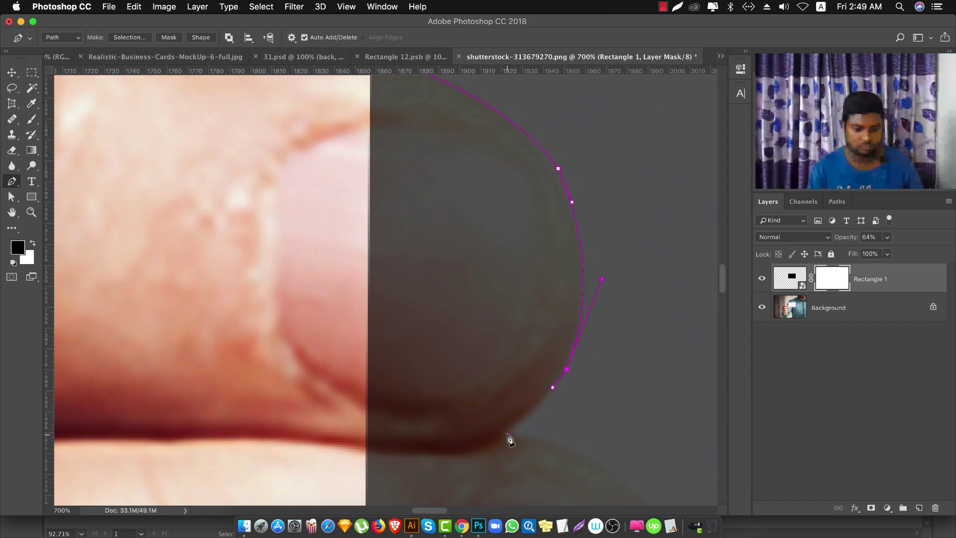
drag(504, 439, 531, 419)
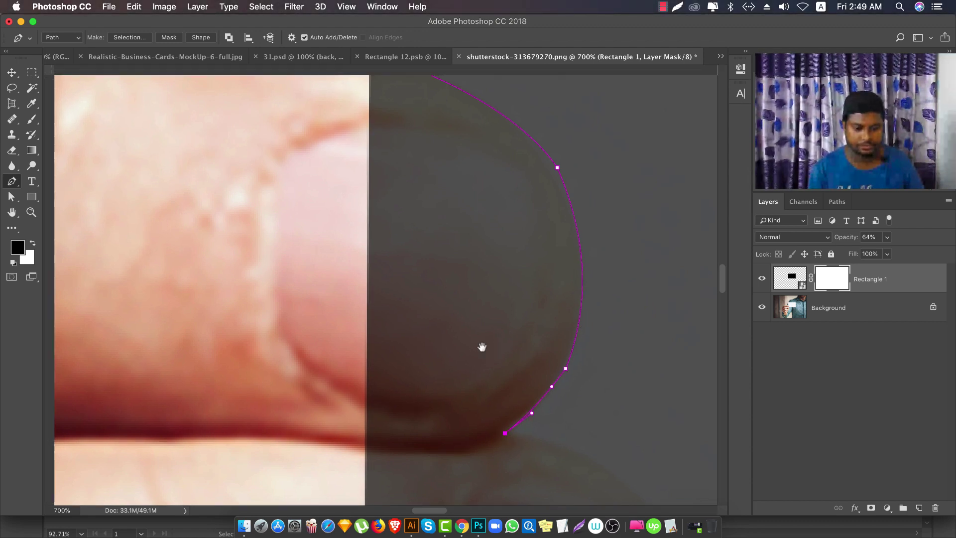
- Finish tracing around the finger, close the path, and load it as a selection
scroll(463, 329, down, 5)
scroll(463, 328, right, 5)
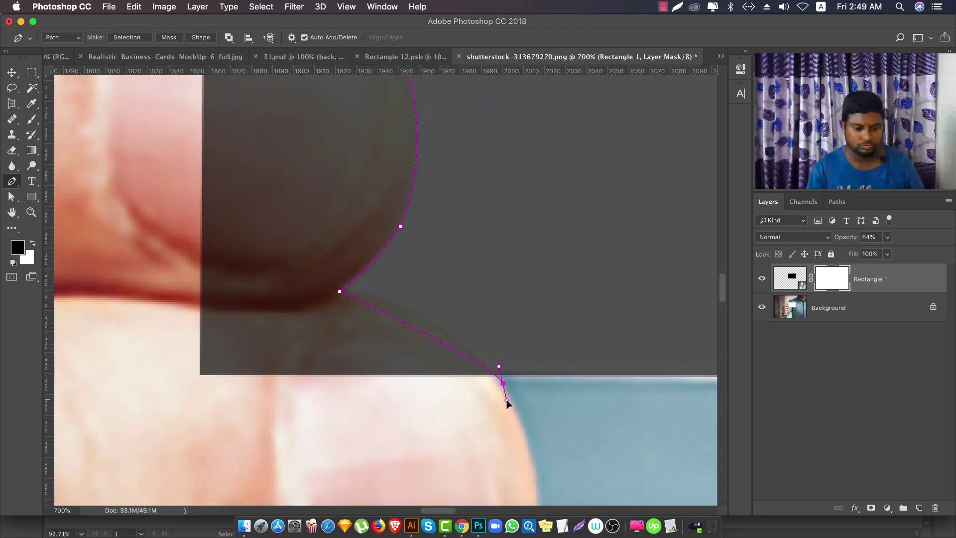
drag(512, 404, 468, 324)
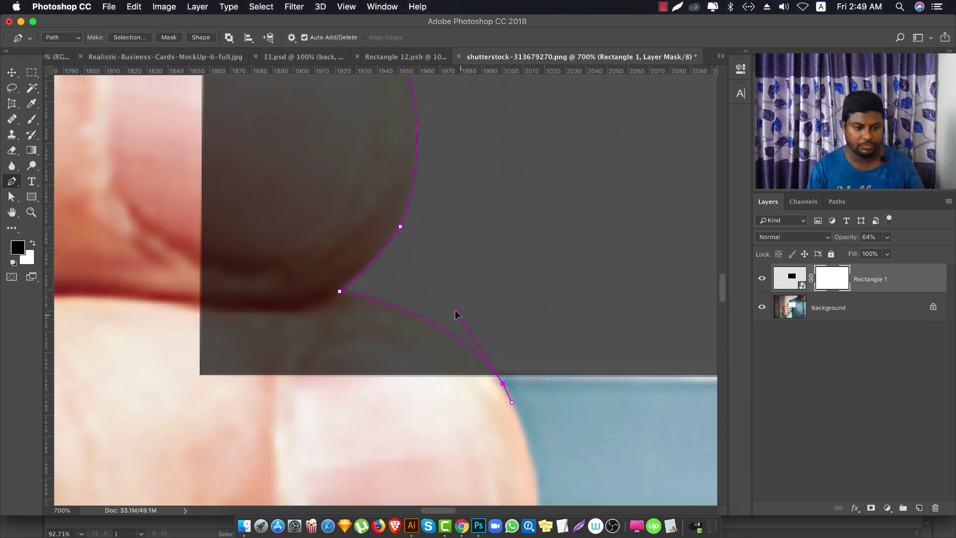
key(super+minus)
key(super+minus)
key(super+minus)
key(super+minus)
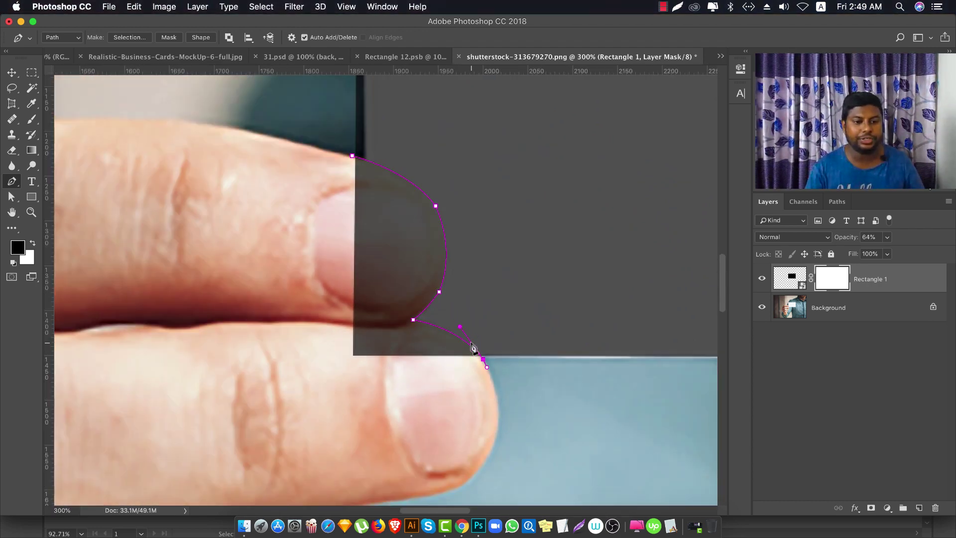
key(super+minus)
key(super+minus)
drag(486, 418, 506, 416)
click(382, 388)
click(369, 328)
click(418, 278)
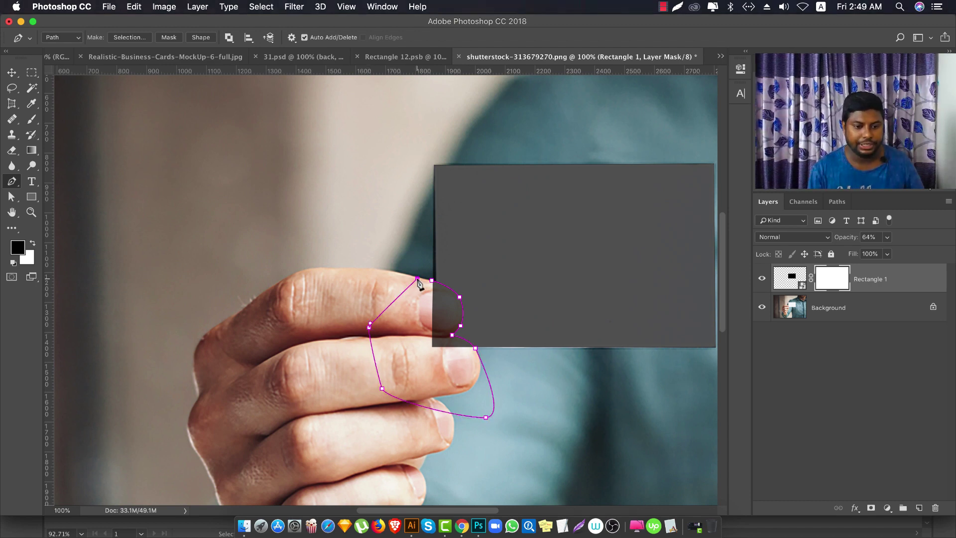
key(super+minus)
key(super+minus)
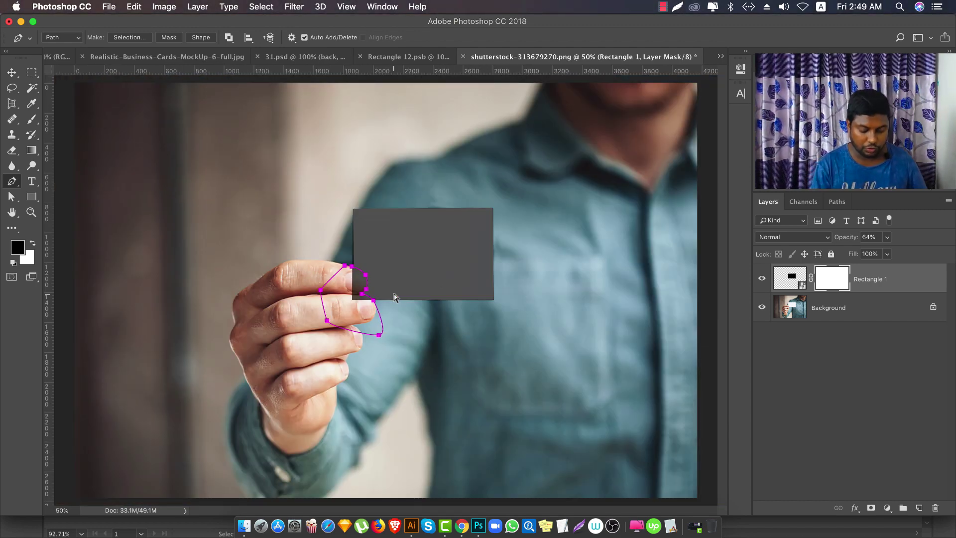
key(super+Return)
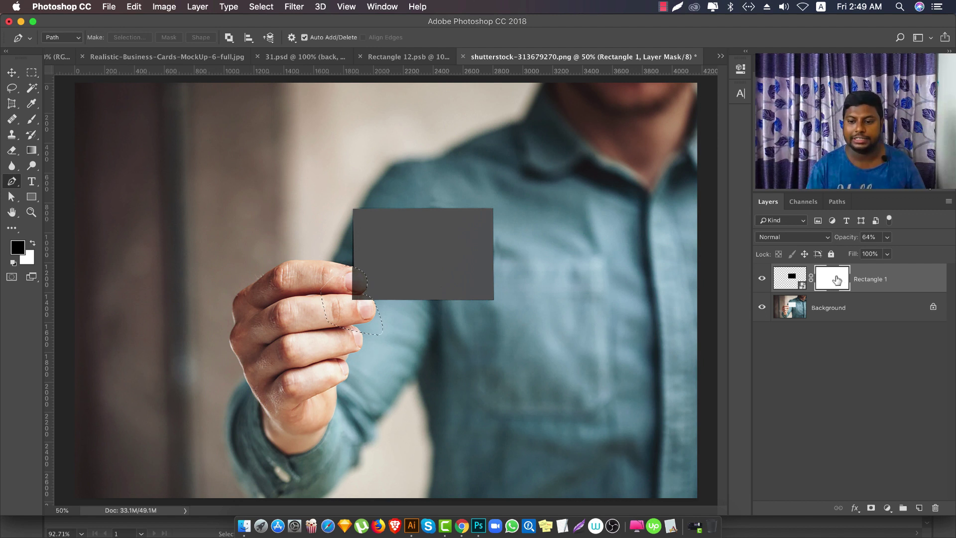
- Paint black on Rectangle 1's mask inside the selection to bring the fingertip in front
click(792, 278)
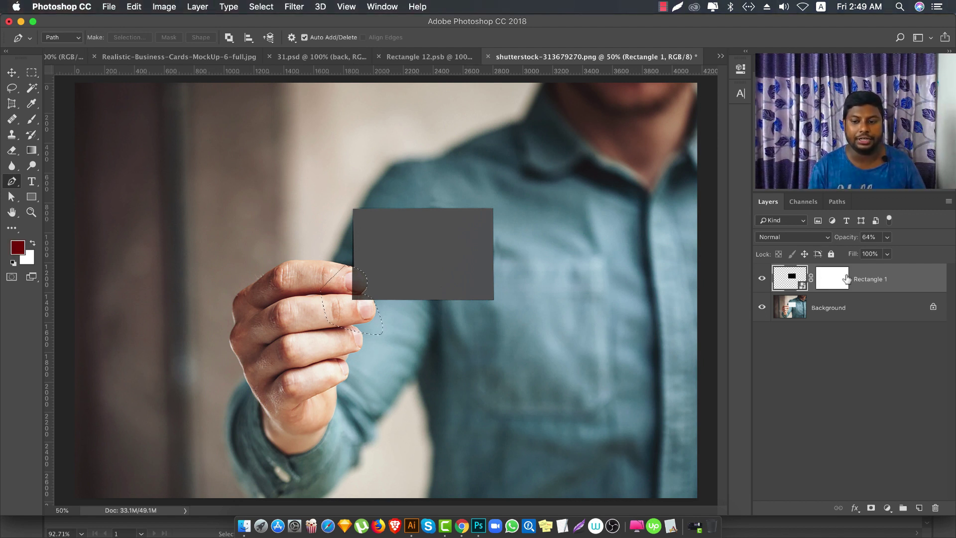
click(847, 279)
click(31, 120)
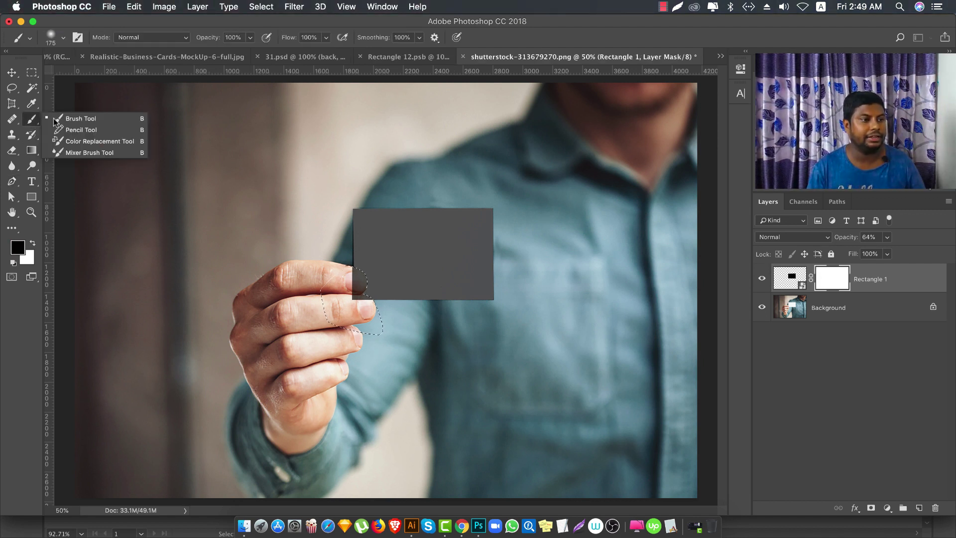
click(84, 120)
scroll(351, 274, up, 5)
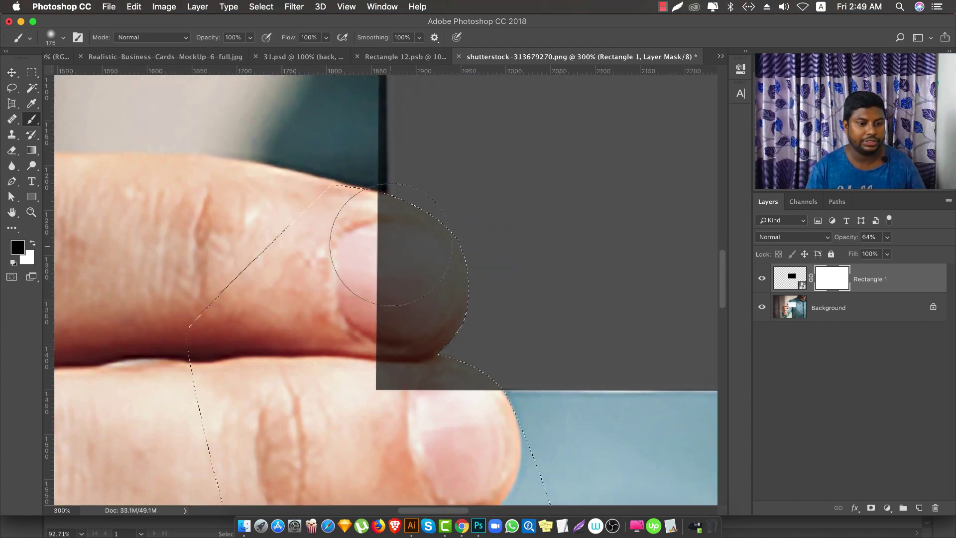
mouse_move(416, 277)
mouse_down()
mouse_move(399, 324)
mouse_move(458, 444)
mouse_move(490, 427)
mouse_up()
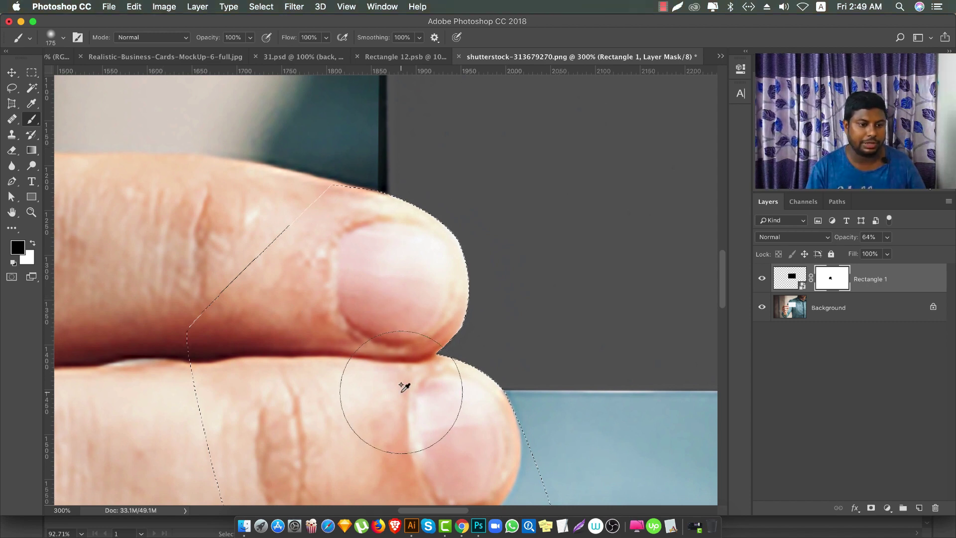
scroll(401, 395, down, 5)
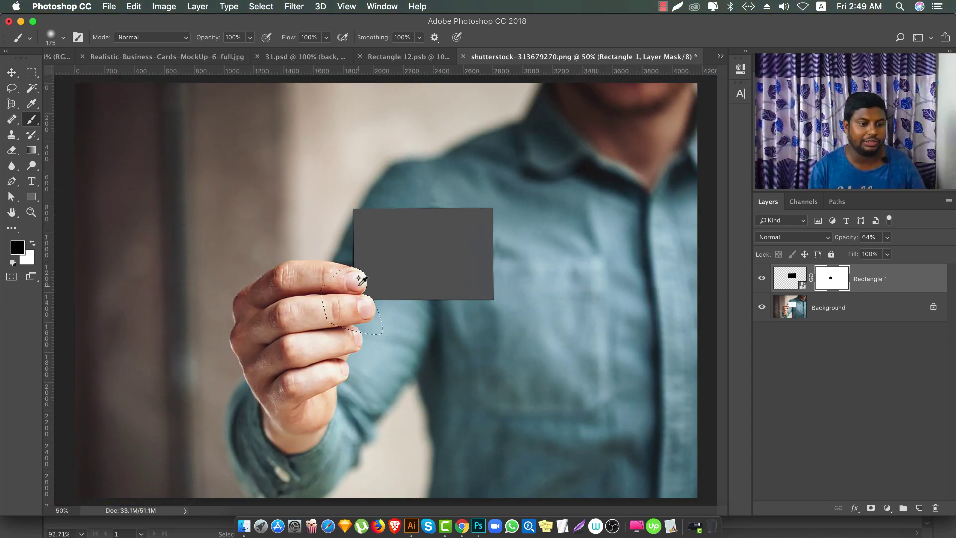
scroll(362, 280, up, 4)
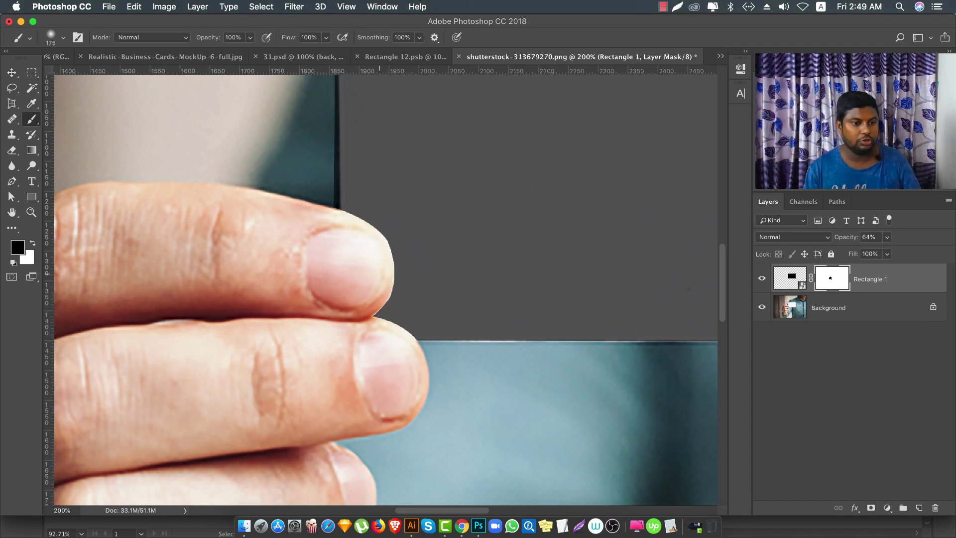
- Raise Rectangle 1's opacity back to 100%
click(888, 237)
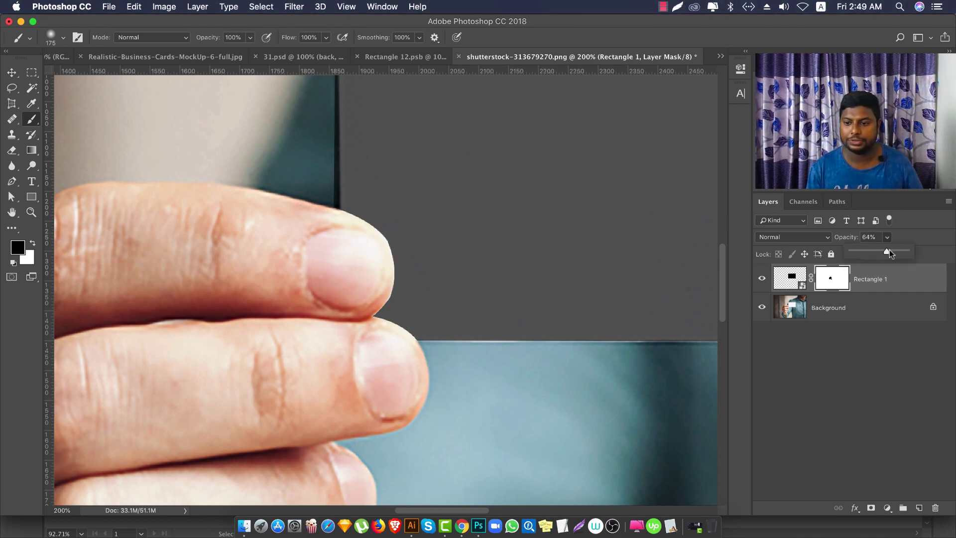
drag(890, 253, 899, 261)
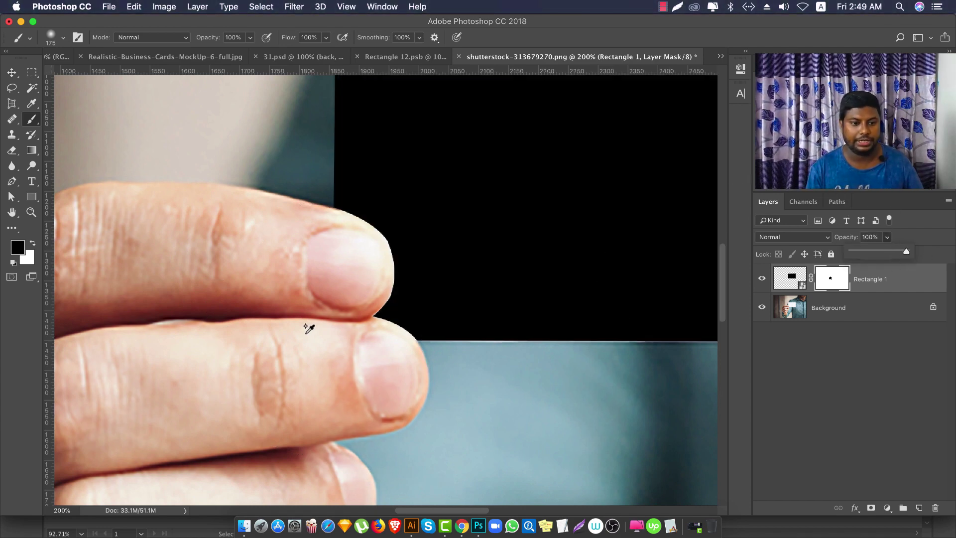
scroll(309, 326, down, 4)
click(12, 72)
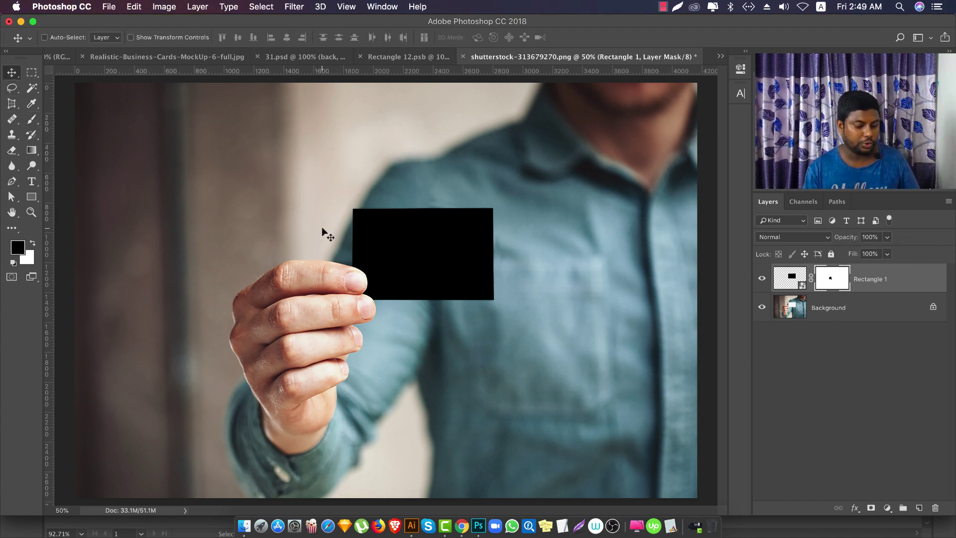
key(super+equal)
- Open the card smart object and paste the blue/white card design from Rectangle 12.psb into it
key(super+minus)
key(super+minus)
key(super+minus)
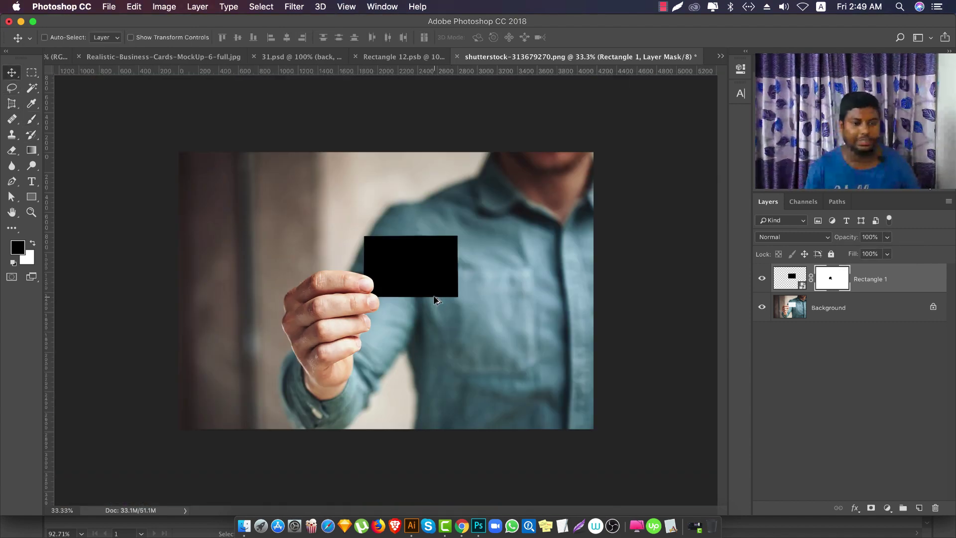
double_click(787, 280)
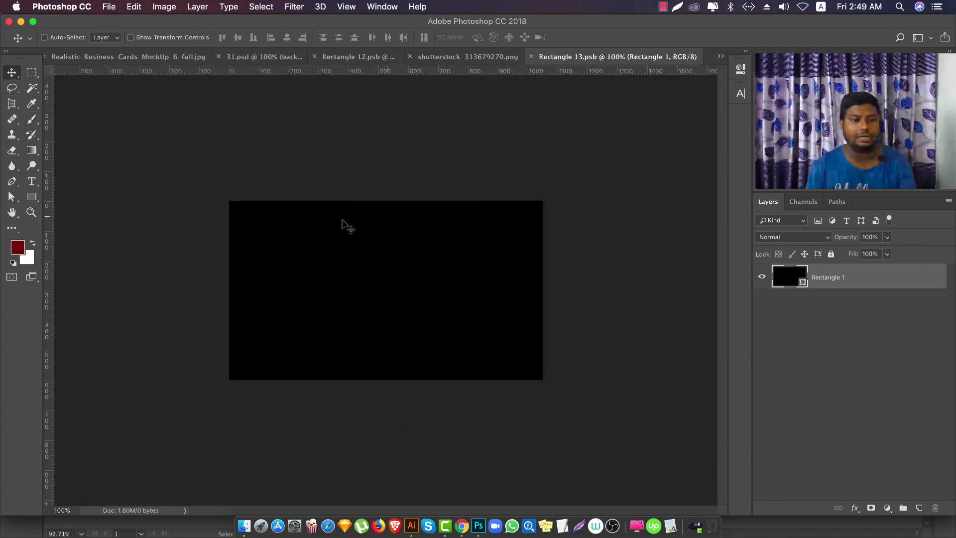
click(394, 59)
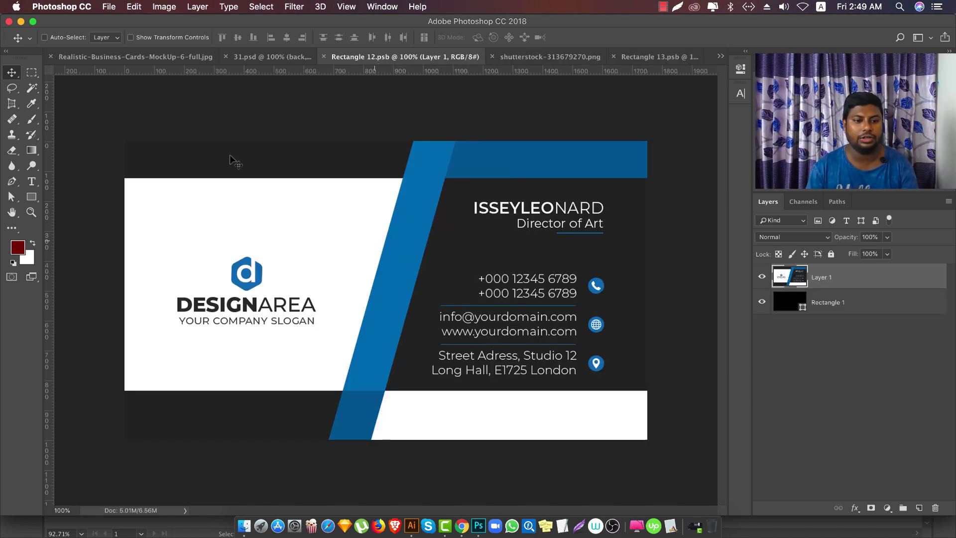
click(626, 56)
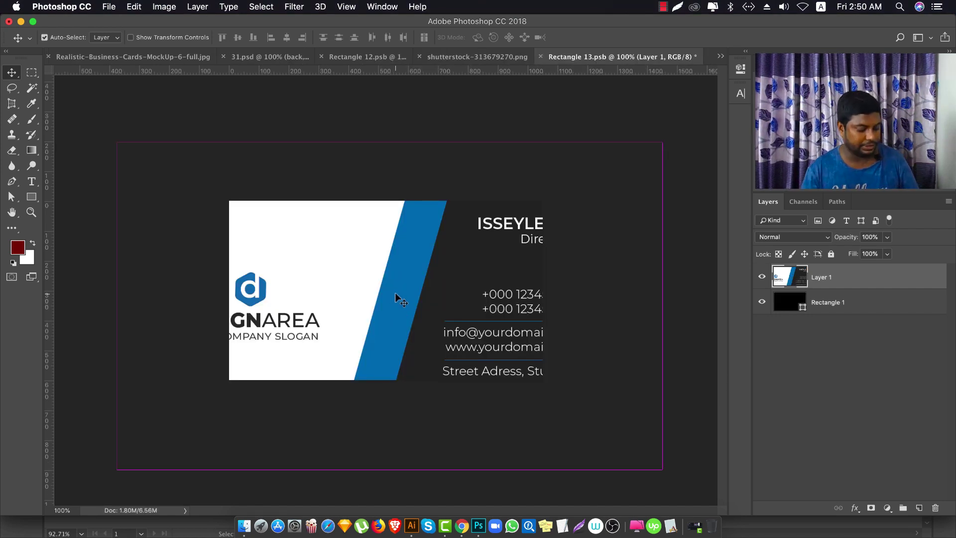
key(ctrl+a)
key(shift+Up)
key(shift+Up)
key(shift+Up)
key(shift+Left)
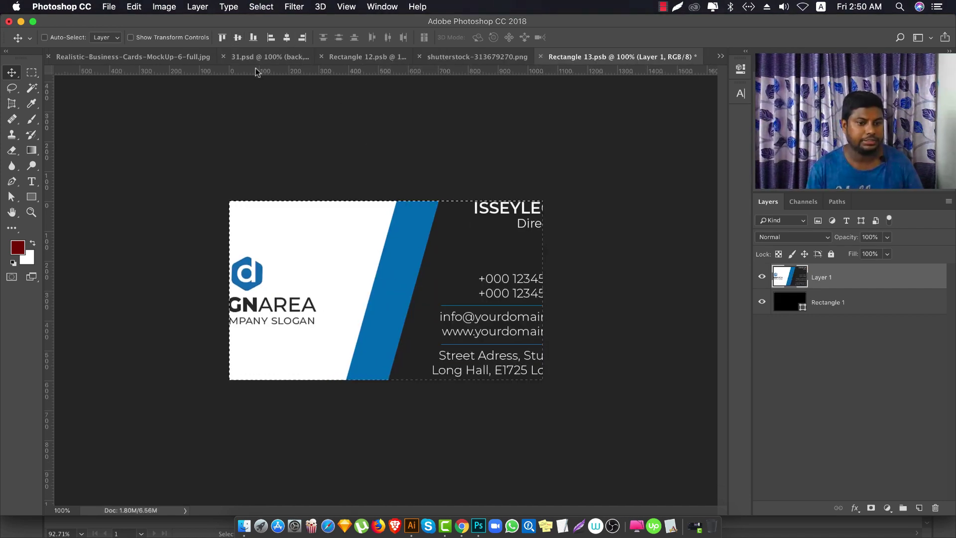
key(ctrl+d)
- Scale the design to fit the card, save Rectangle 13.psb, and check it on the mockup
key(ctrl+t)
drag(115, 125, 209, 213)
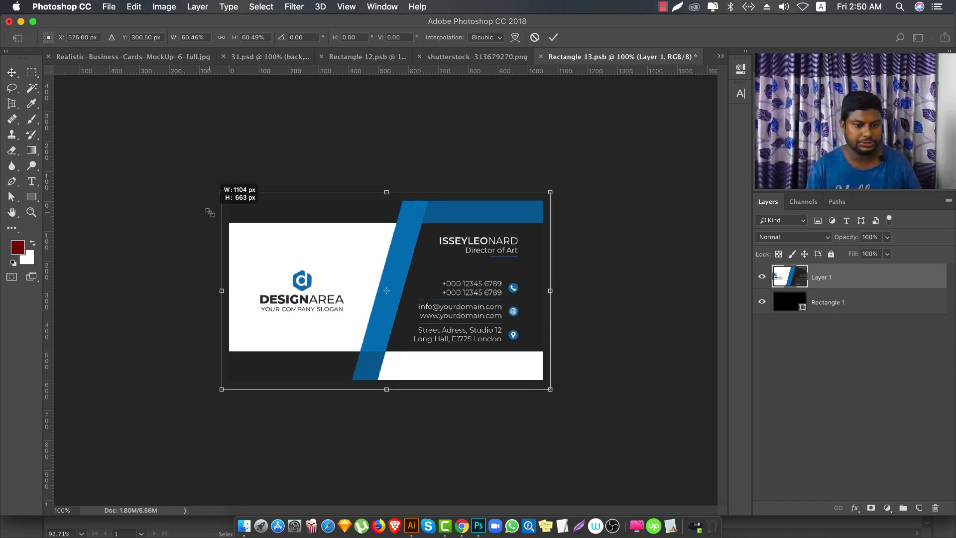
key(Return)
key(ctrl+s)
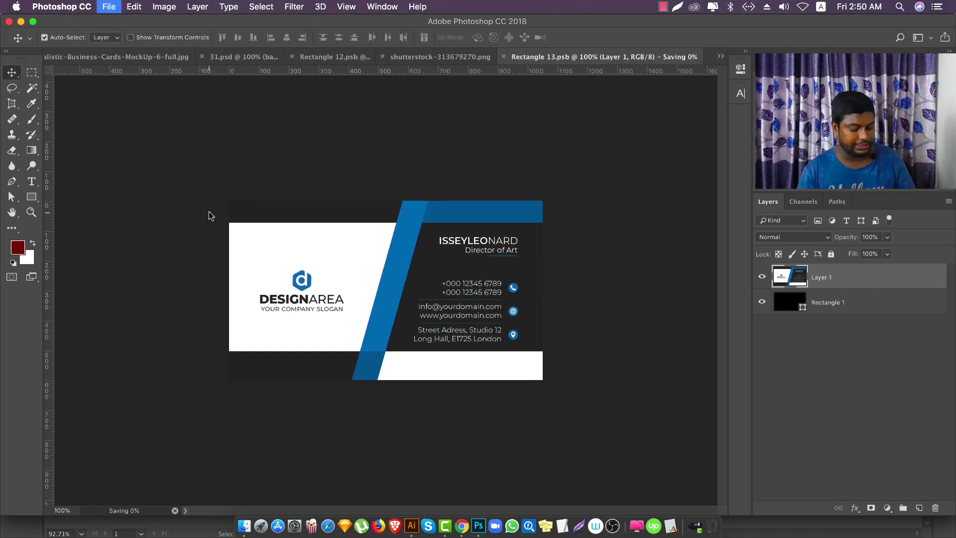
click(497, 56)
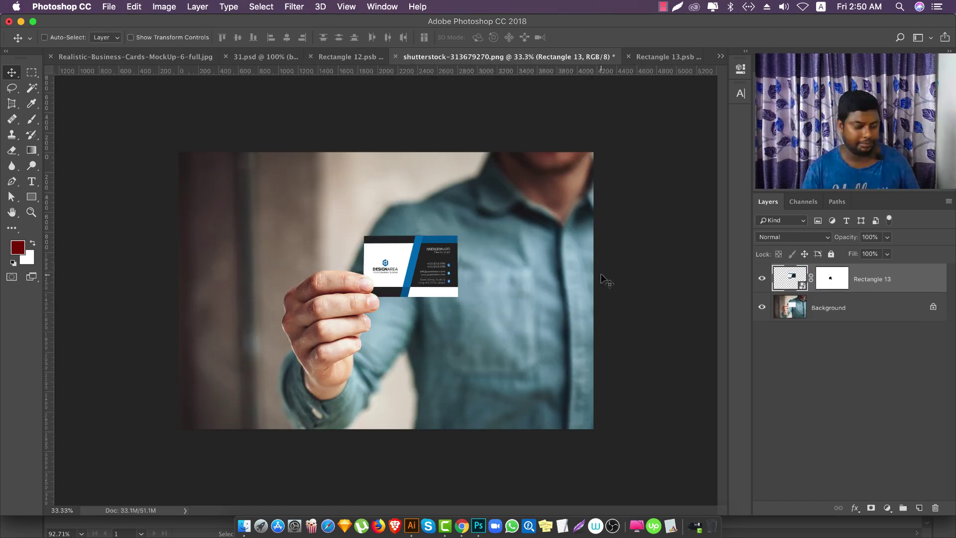
key(ctrl+1)
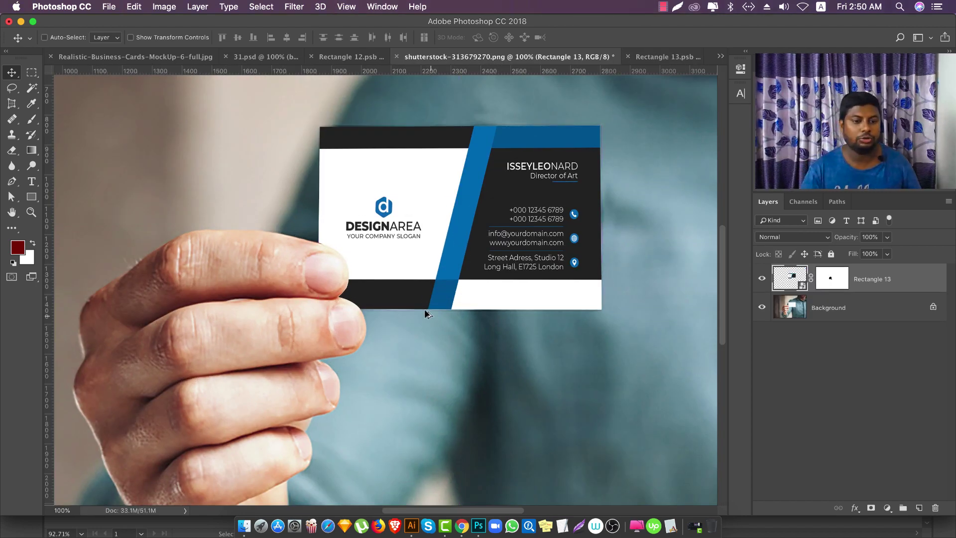
scroll(424, 309, up, 3)
scroll(421, 312, up, 2)
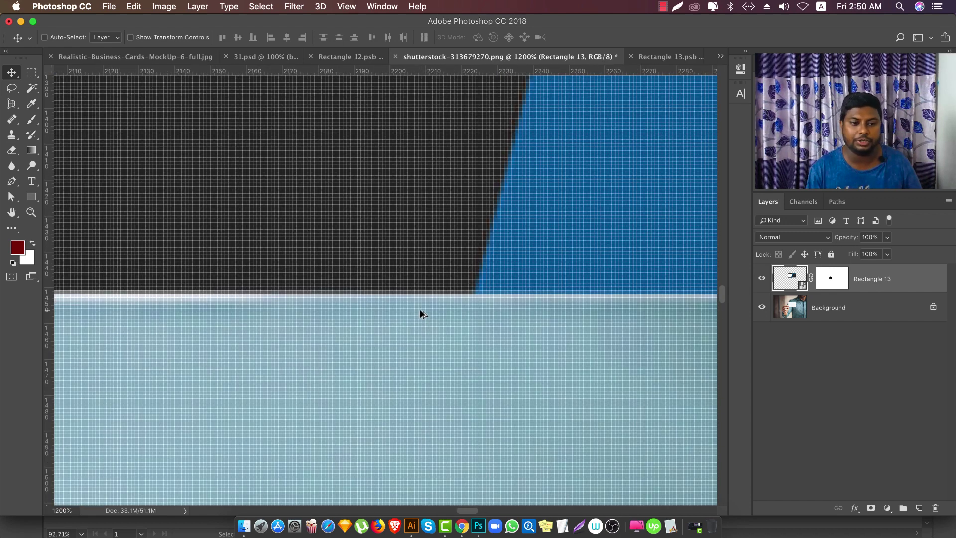
scroll(420, 311, down, 3)
scroll(419, 311, down, 5)
scroll(420, 312, down, 2)
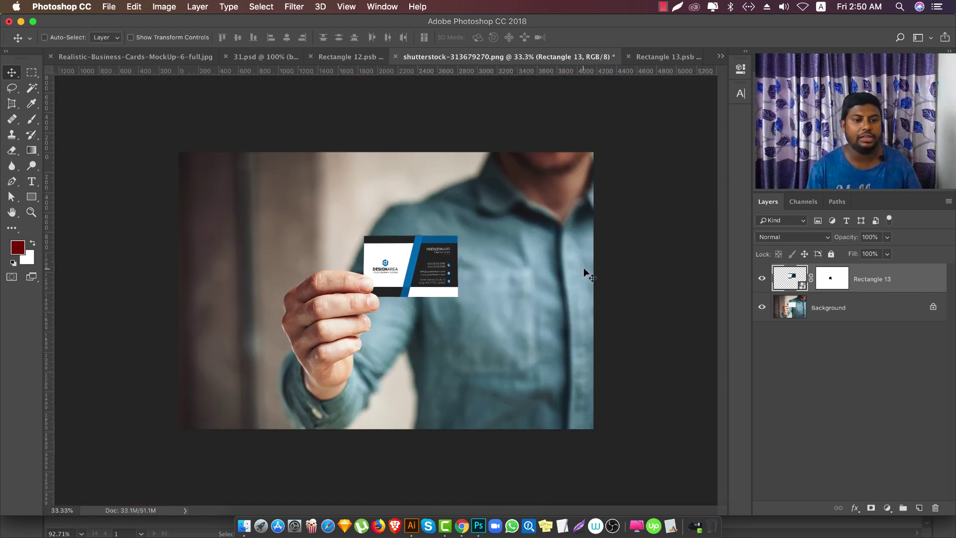
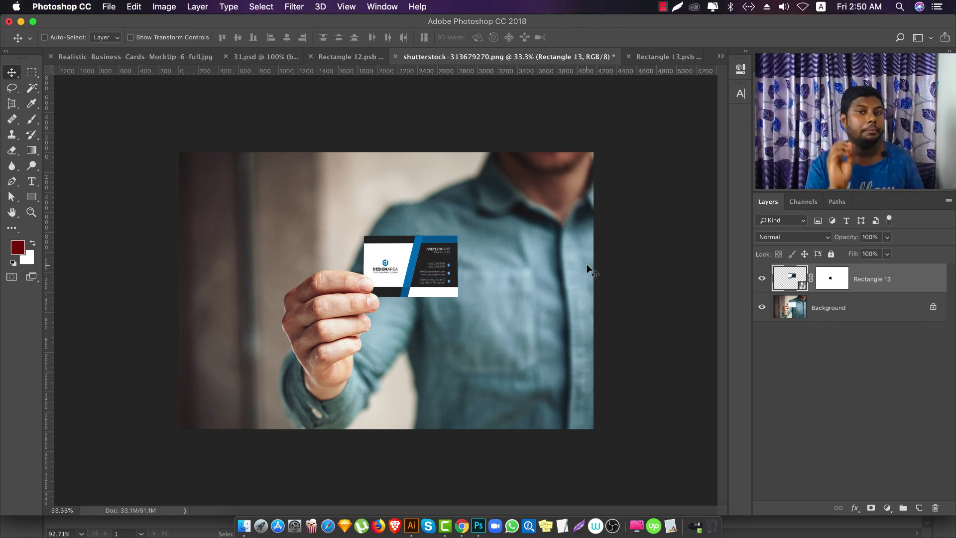
- Return to Chrome's Google Images results for hand-holding business card mockups
click(462, 526)
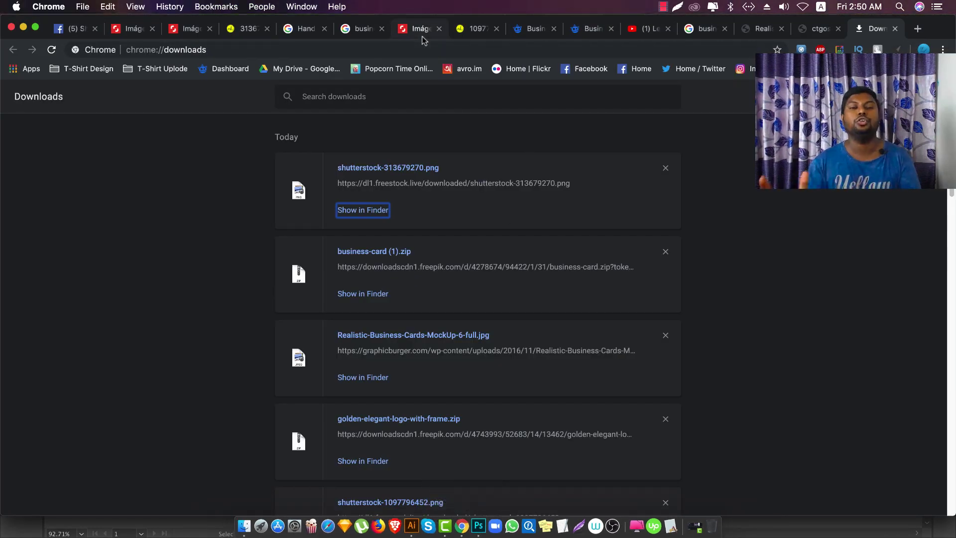
click(301, 28)
scroll(177, 331, down, 5)
scroll(177, 331, down, 1)
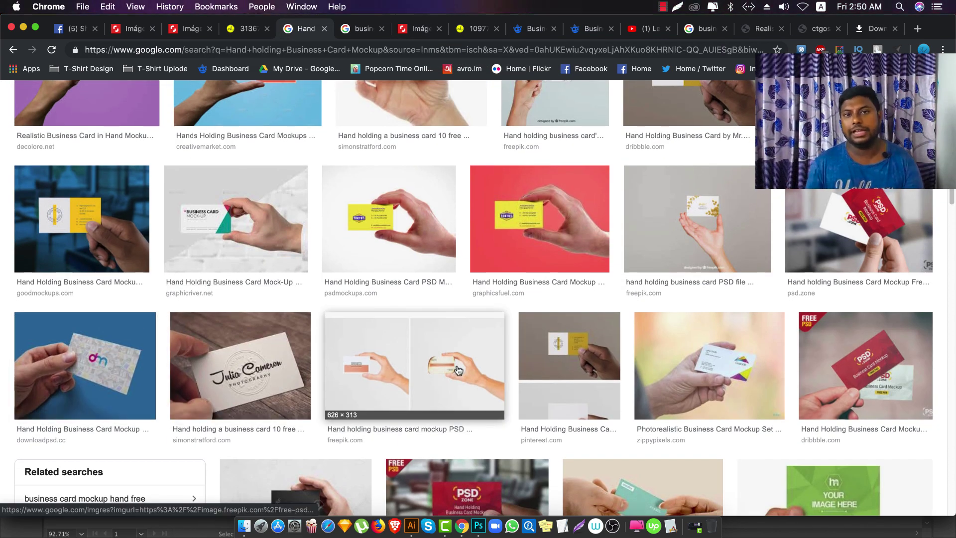
- Browse the Shutterstock 'poster mockup' search results
click(188, 30)
click(132, 29)
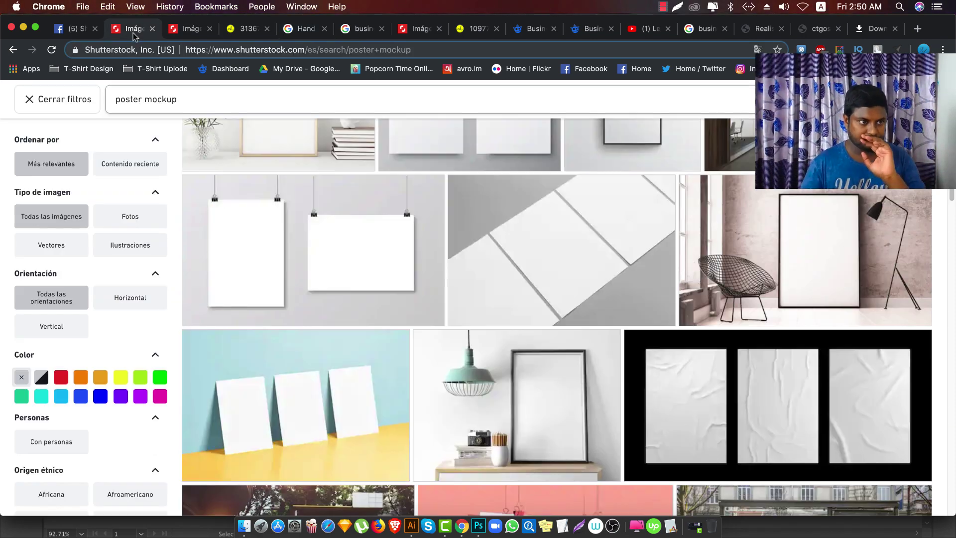
scroll(216, 170, up, 1)
scroll(216, 170, up, 2)
scroll(205, 154, down, 5)
scroll(204, 155, up, 3)
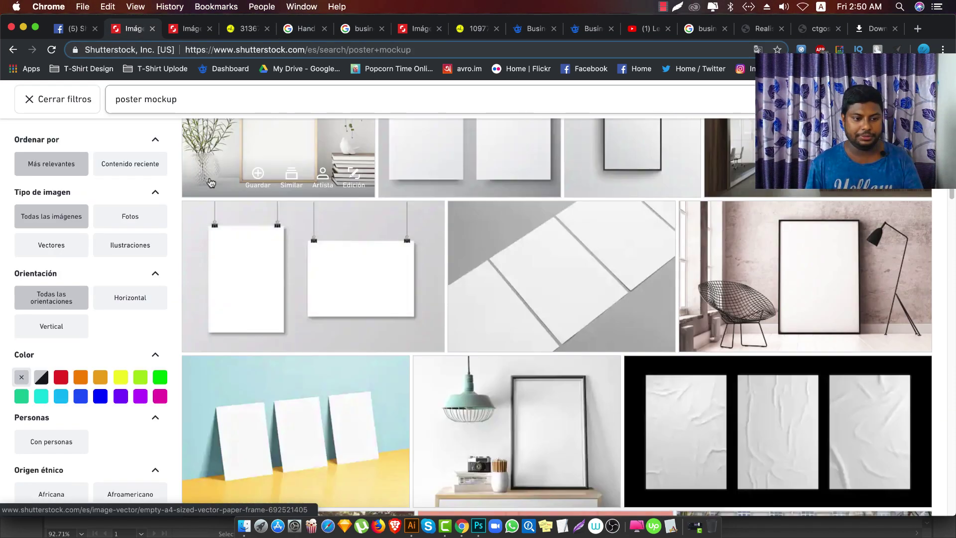
scroll(211, 185, up, 3)
scroll(211, 184, up, 5)
scroll(212, 185, up, 1)
scroll(211, 187, up, 2)
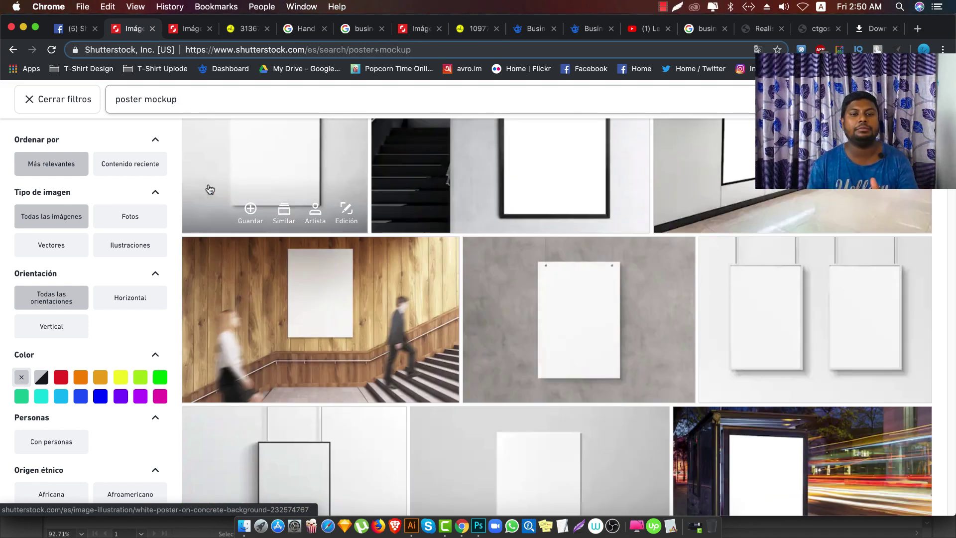
scroll(210, 189, up, 3)
scroll(210, 189, up, 1)
scroll(210, 192, up, 4)
scroll(204, 199, up, 3)
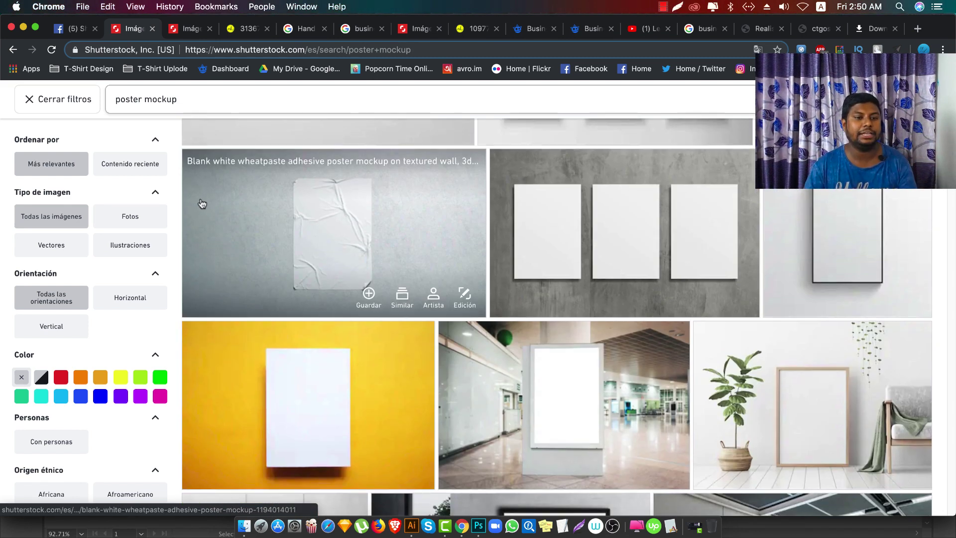
scroll(317, 212, up, 3)
scroll(319, 254, up, 2)
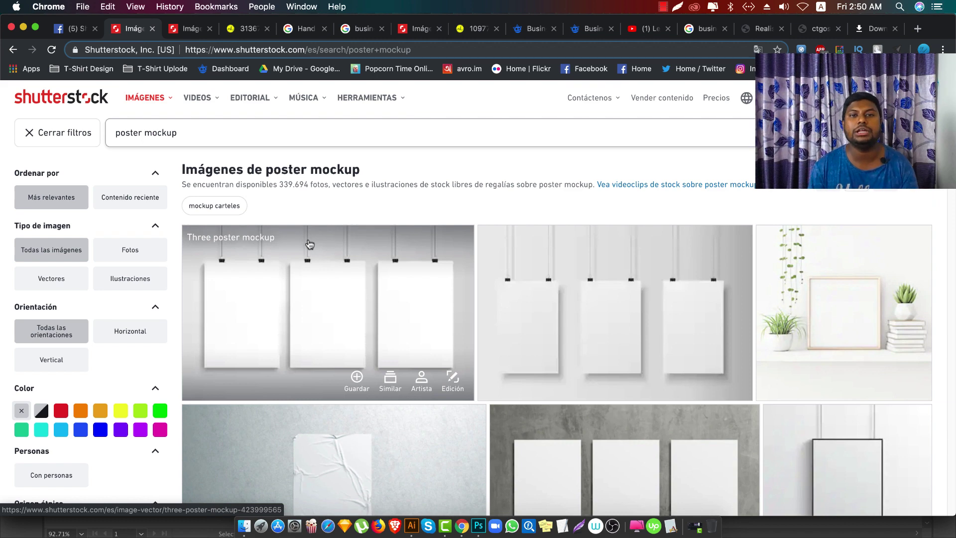
scroll(308, 243, down, 5)
scroll(311, 244, down, 5)
scroll(329, 245, down, 2)
scroll(348, 246, down, 5)
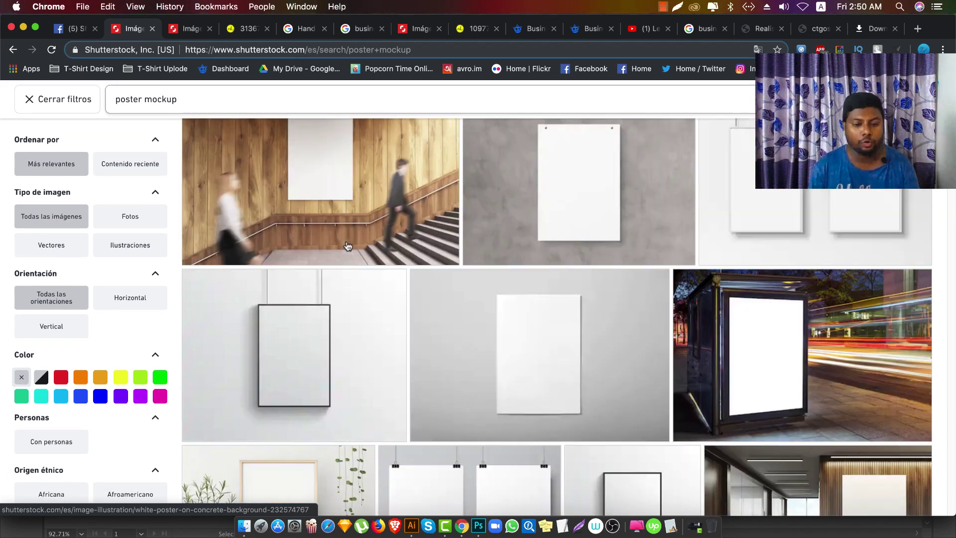
scroll(347, 246, down, 5)
scroll(448, 239, down, 2)
scroll(573, 234, down, 2)
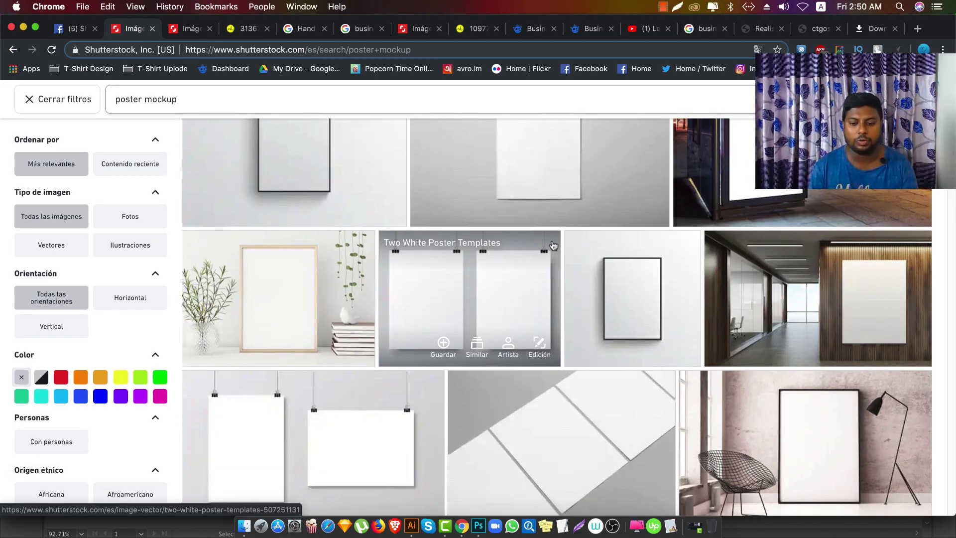
scroll(553, 245, down, 5)
scroll(553, 244, down, 3)
scroll(553, 244, down, 1)
scroll(553, 244, down, 1)
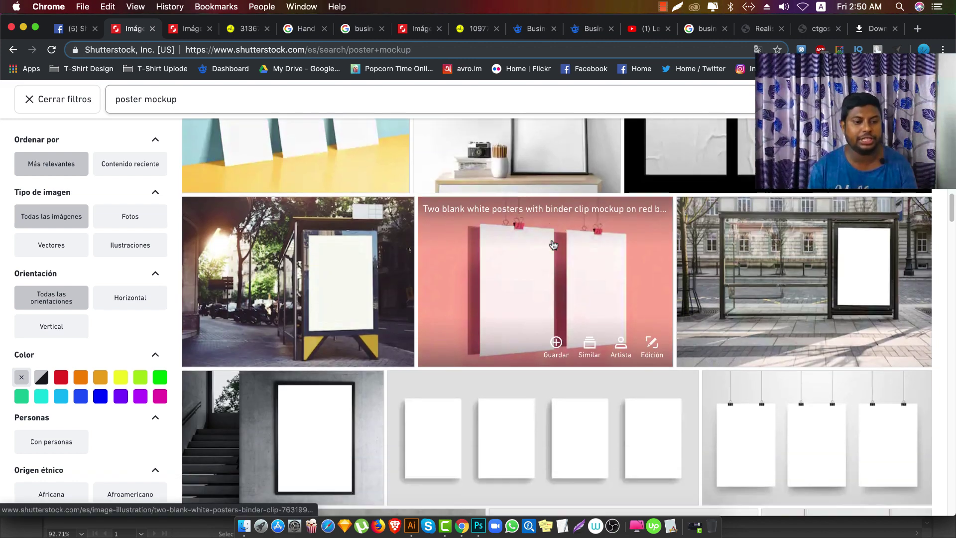
scroll(551, 244, down, 2)
scroll(522, 245, up, 8)
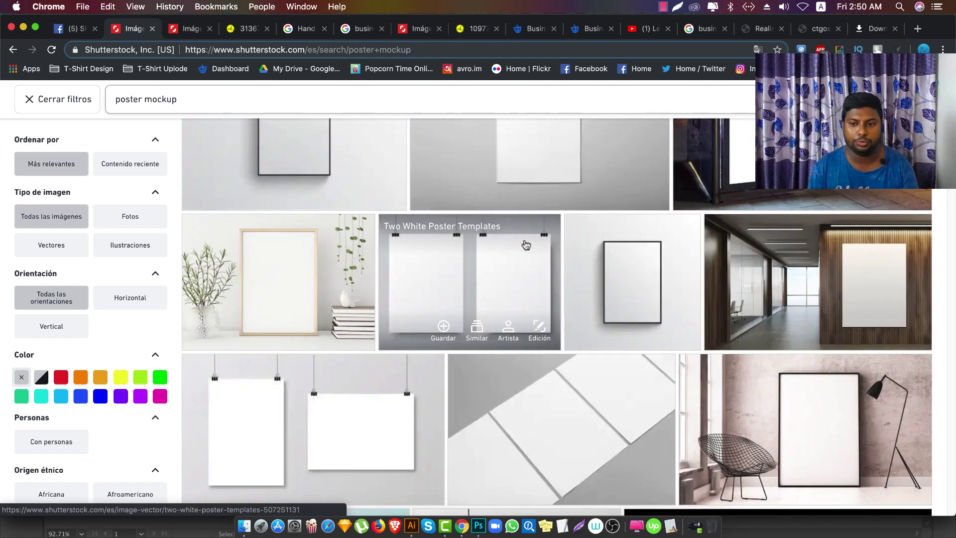
scroll(598, 243, up, 1)
scroll(707, 229, up, 3)
- Open the bus-stop night light box photo in a new tab and copy its URL
click(760, 270)
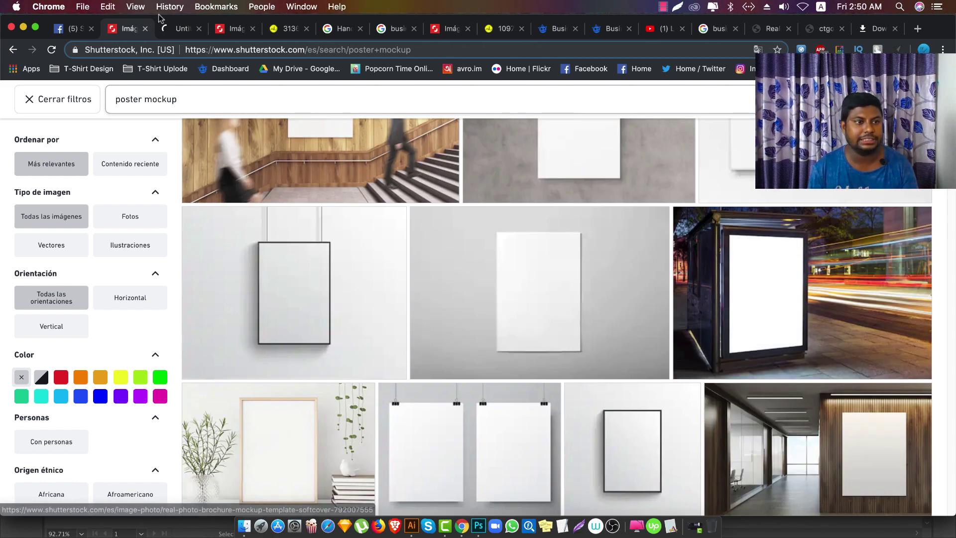
click(188, 49)
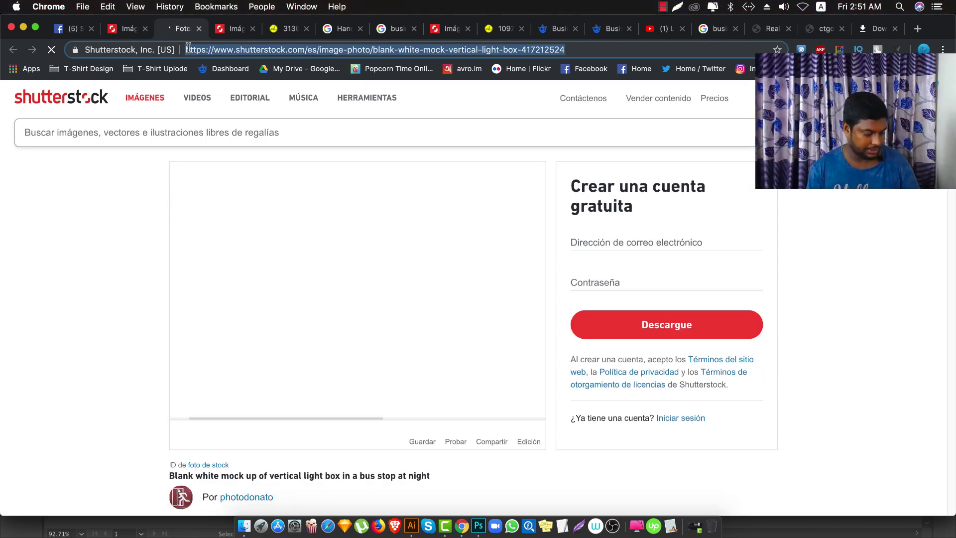
key(super+c)
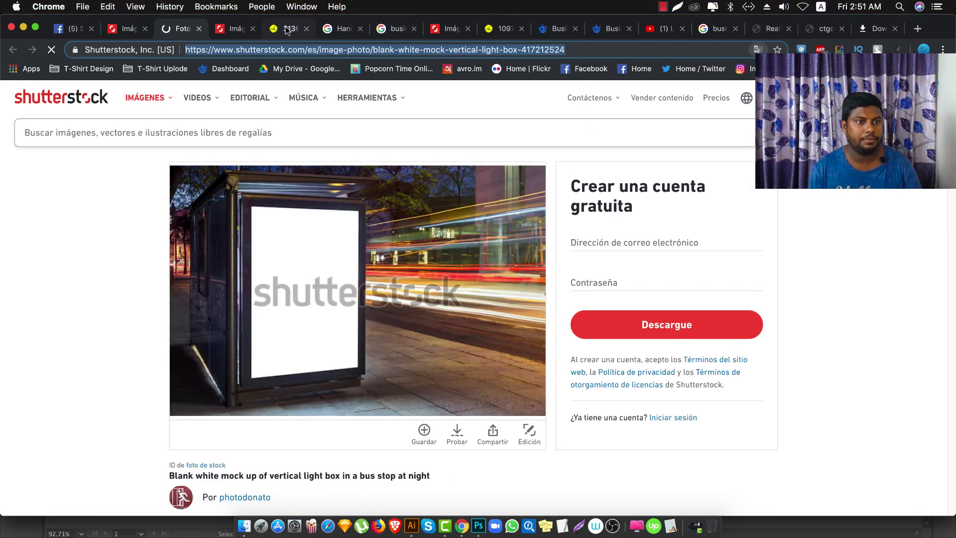
key(super+5)
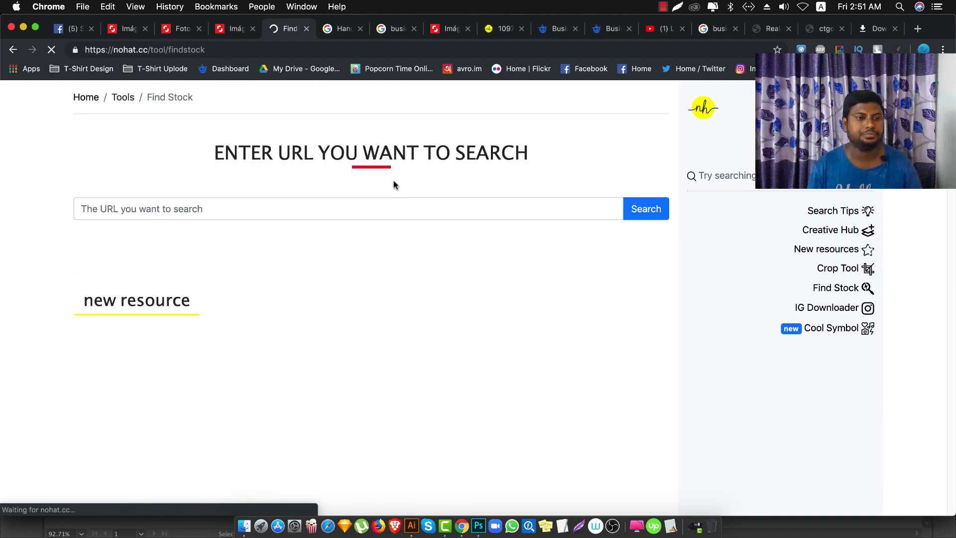
- Download stock image 417212524 by pasting its link into nohat.cc Find Stock
click(346, 269)
key(super+v)
click(646, 272)
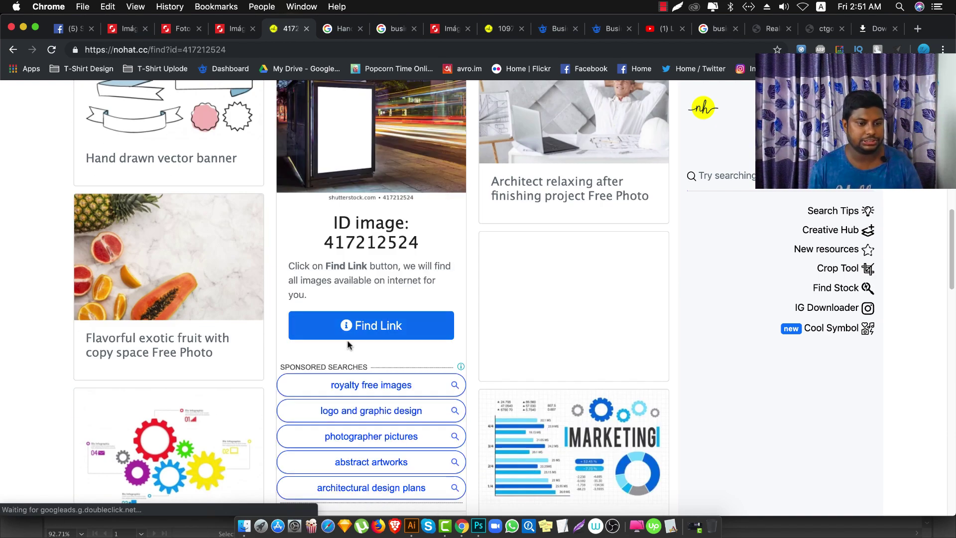
click(367, 326)
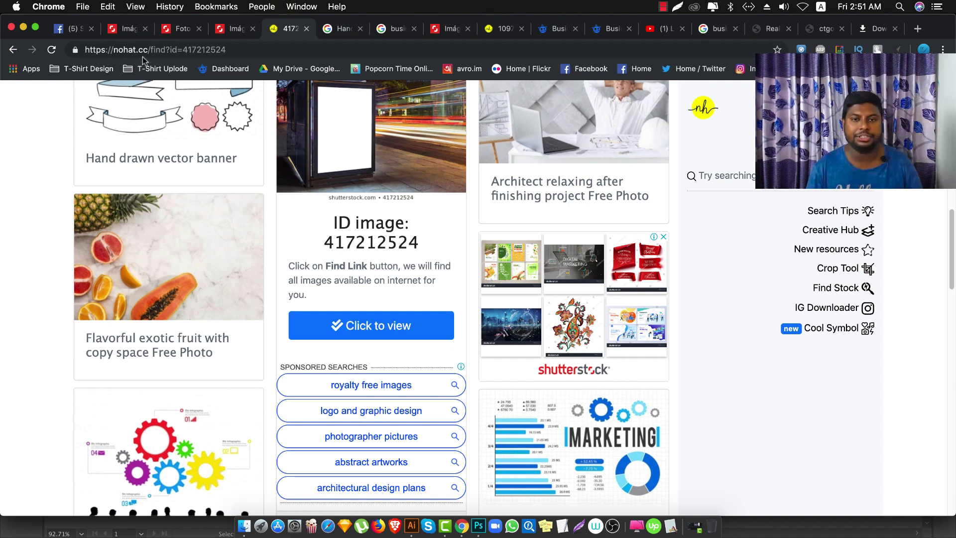
drag(149, 49, 76, 52)
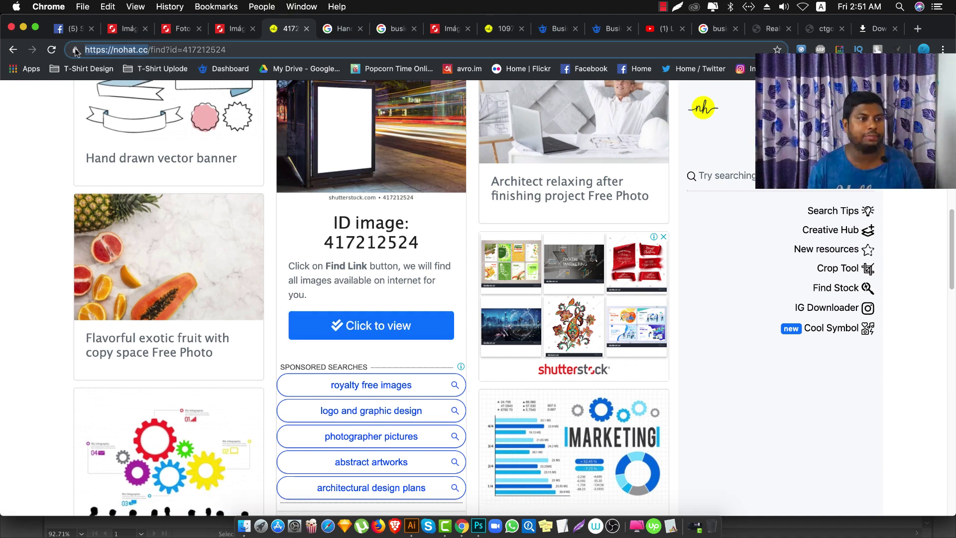
click(2, 201)
click(356, 326)
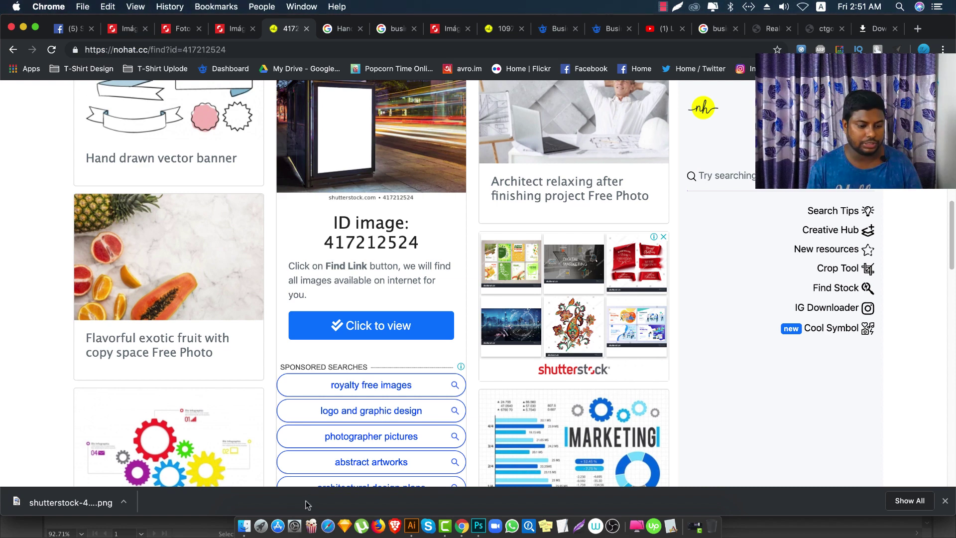
- Open the downloaded PNG in Photoshop and zoom to 200%
click(245, 526)
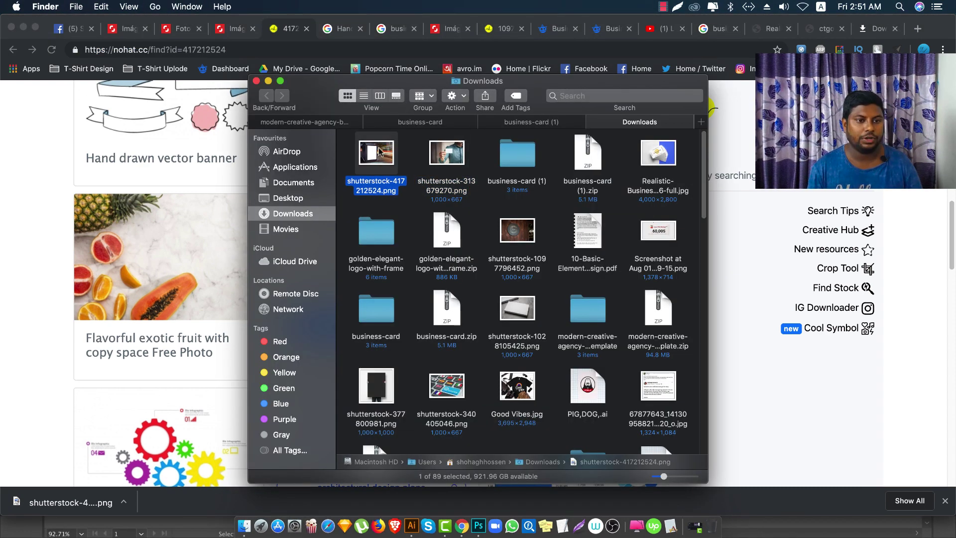
right_click(379, 152)
click(633, 197)
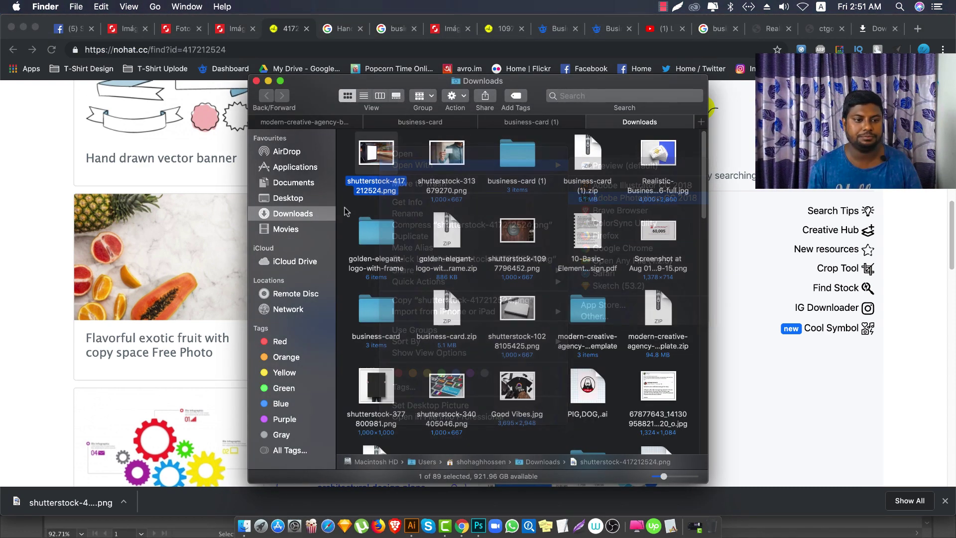
key(super+equal)
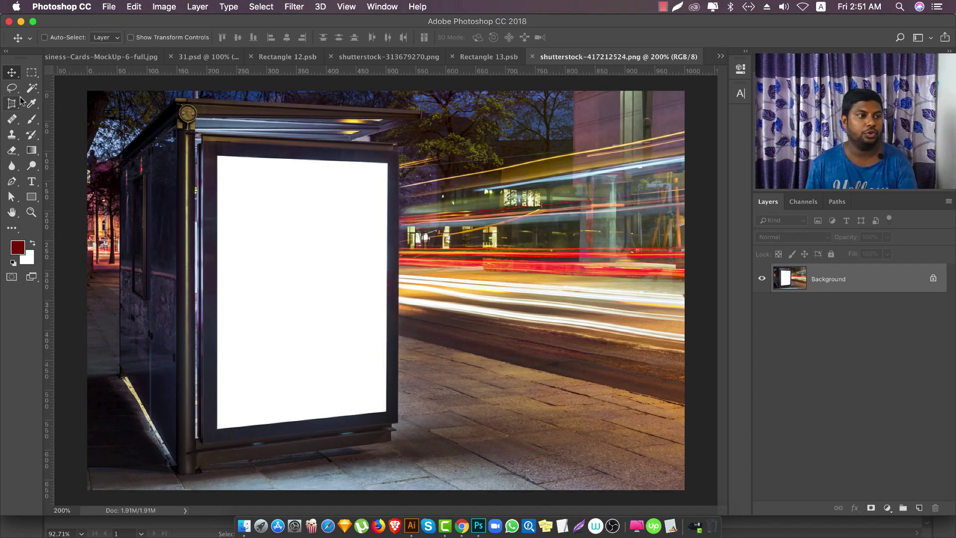
- Select the Rectangle shape tool
click(32, 197)
click(85, 193)
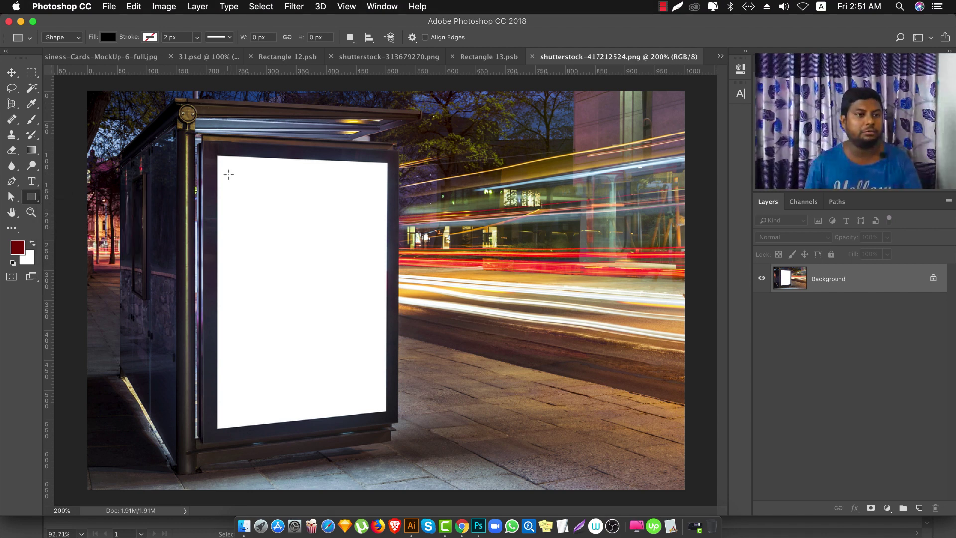
click(109, 7)
click(325, 85)
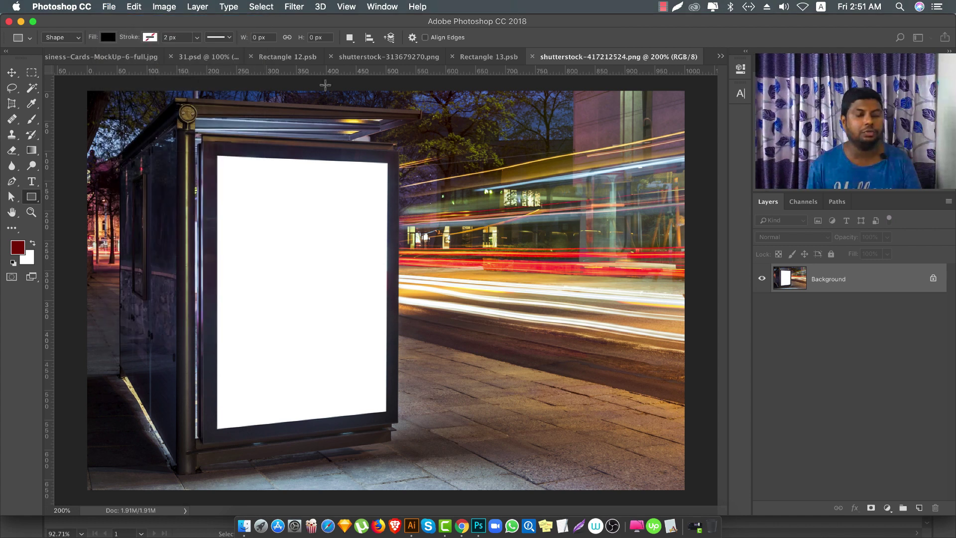
- Check the A4 print preset size in inches (8.268 × 11.693) without creating a document
key(super+n)
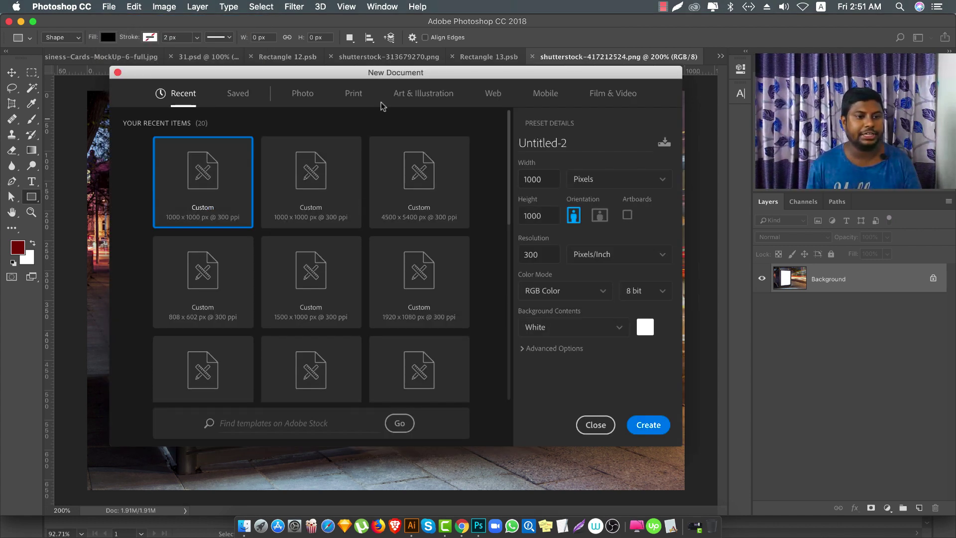
click(354, 94)
click(219, 277)
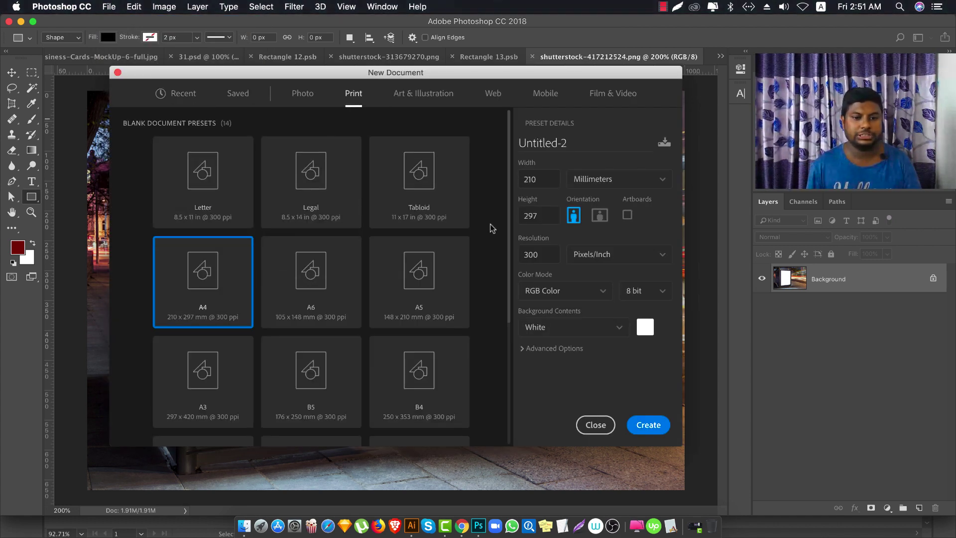
click(616, 180)
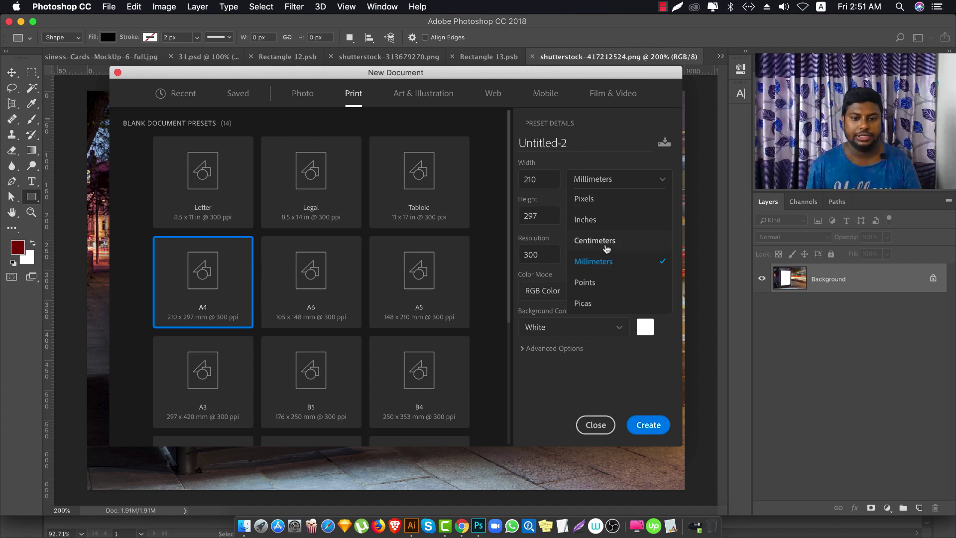
click(604, 222)
click(530, 180)
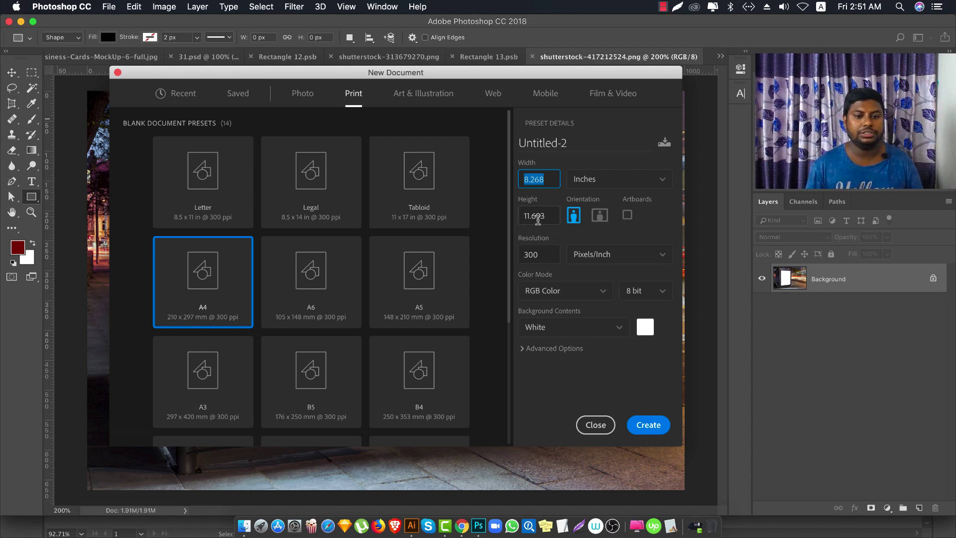
click(596, 425)
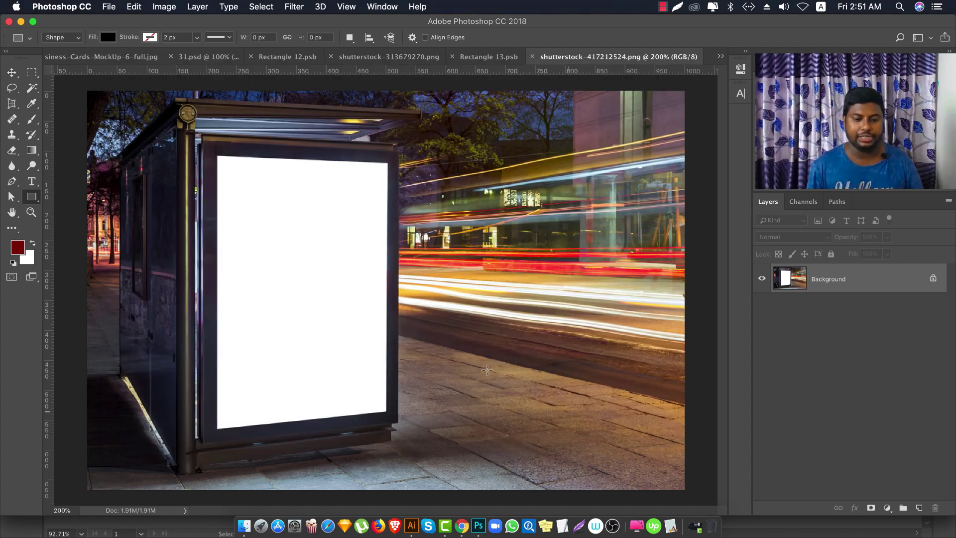
click(317, 248)
text(8.268)
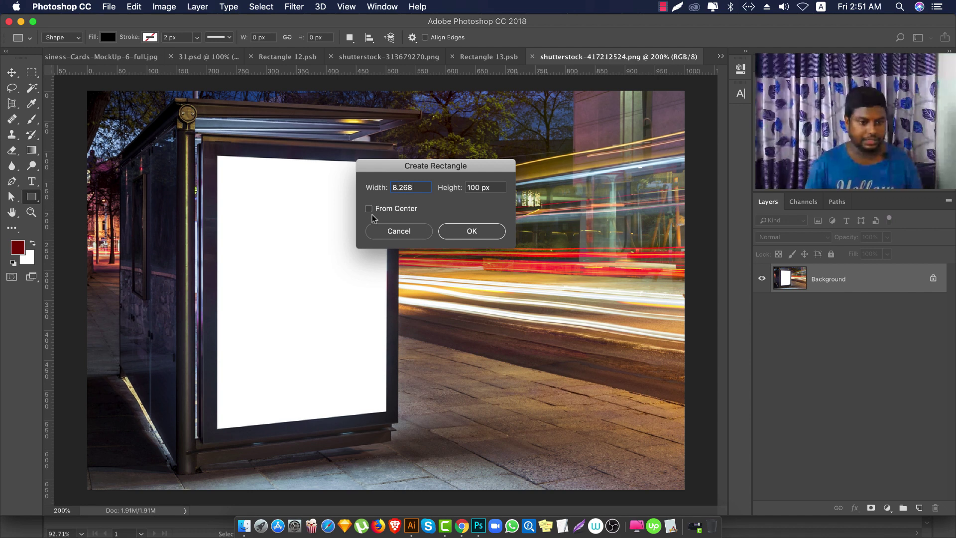
- Create an 8.268 × 11.69 in black rectangle and move it to the image top
text(in)
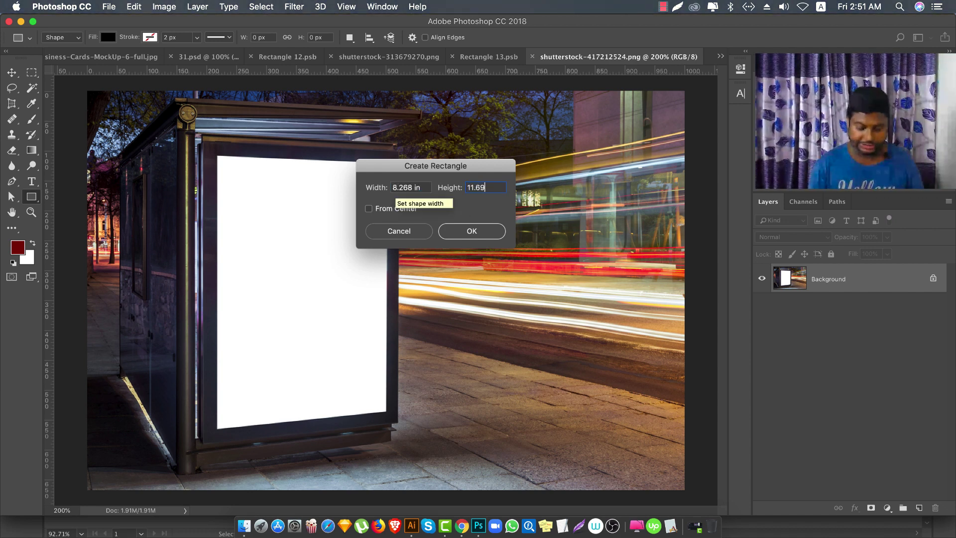
click(471, 233)
key(super+minus)
key(super+minus)
key(super+minus)
key(v)
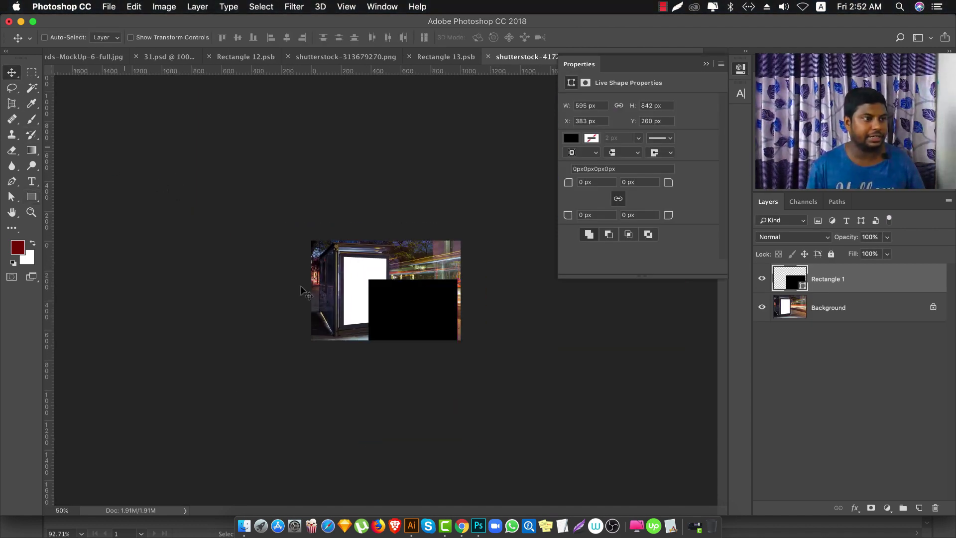
drag(403, 312, 384, 273)
key(super+plus)
key(super+plus)
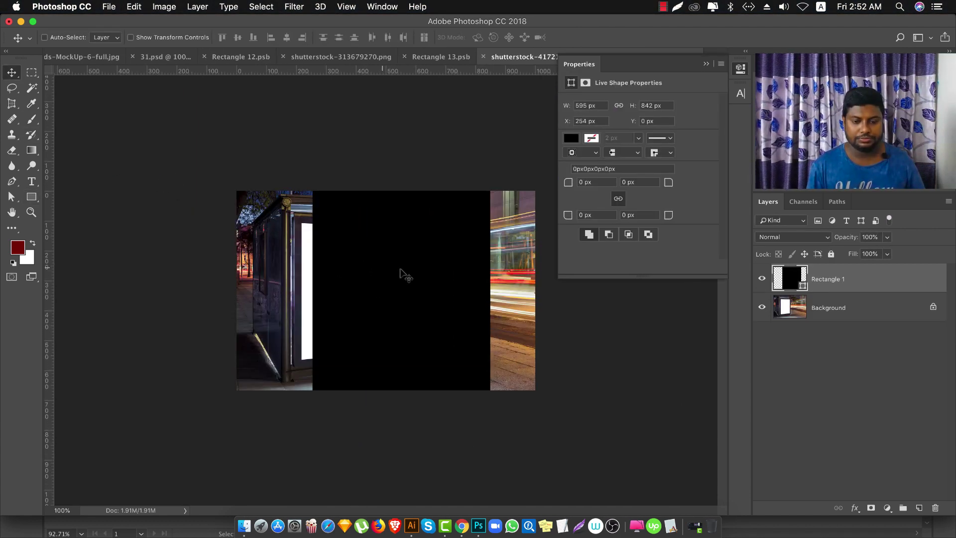
- Convert the Rectangle 1 layer into a smart object
right_click(827, 276)
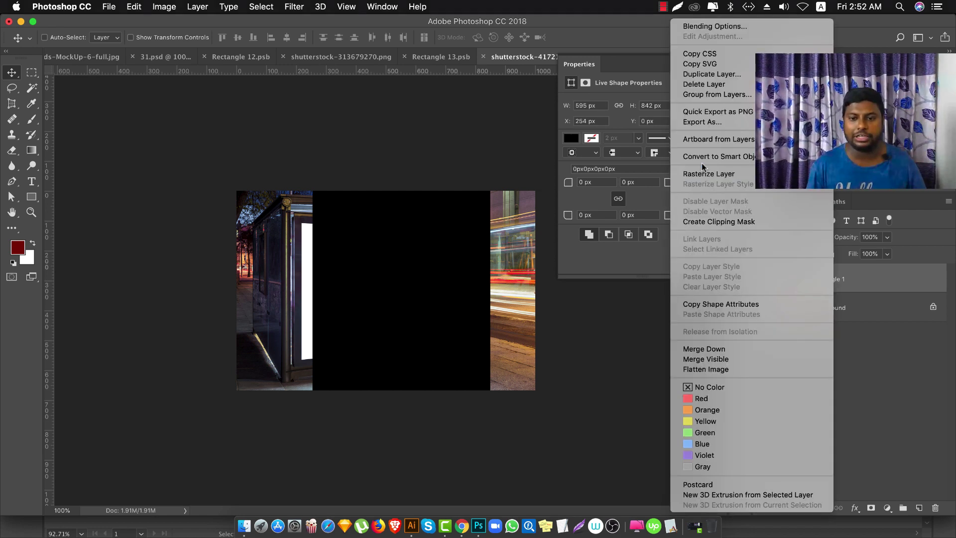
click(339, 269)
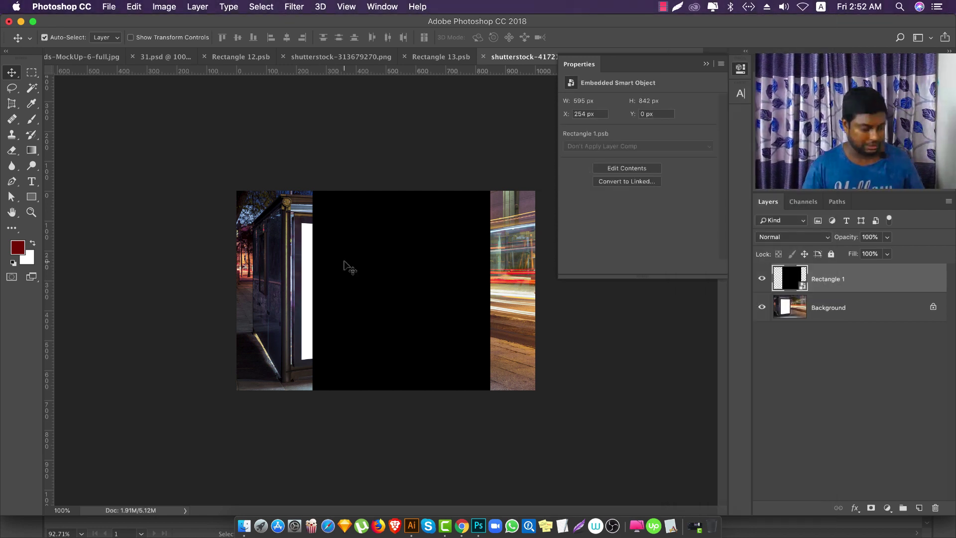
key(super+t)
- Shrink the black smart object and align it with the poster panel's top-left corner
mouse_move(314, 191)
mouse_down()
mouse_move(357, 255)
mouse_move(271, 234)
mouse_move(203, 175)
mouse_up()
key(Return)
key(super+plus)
key(super+plus)
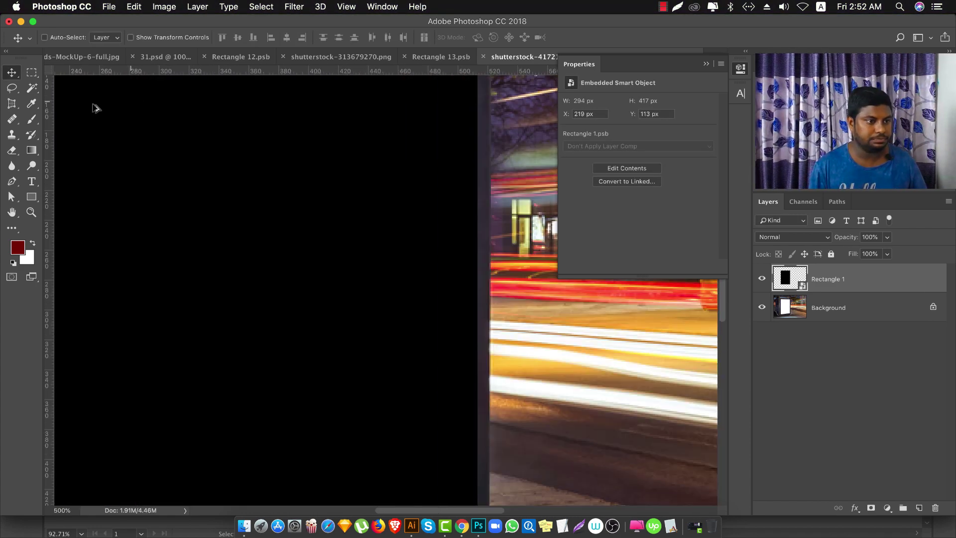
scroll(383, 245, up, 5)
drag(382, 241, 385, 238)
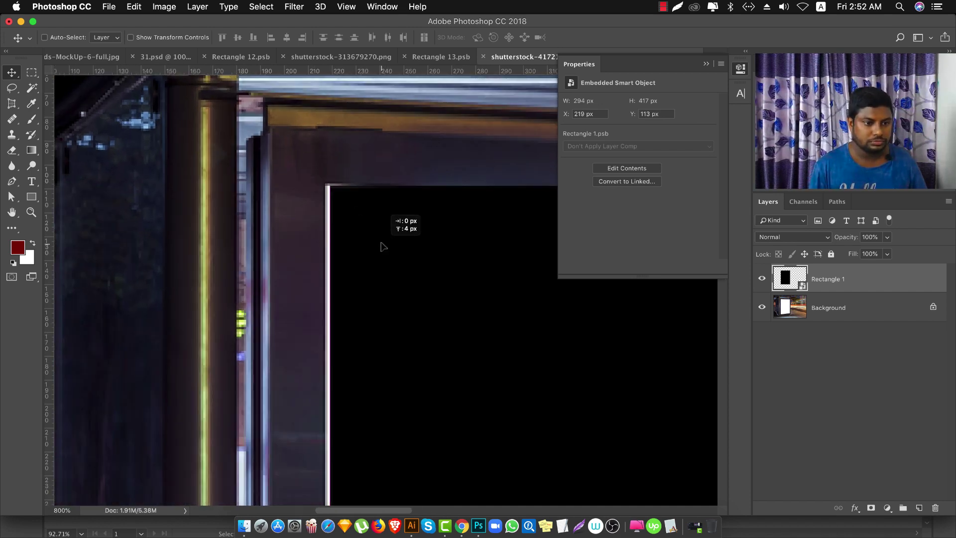
scroll(385, 240, down, 3)
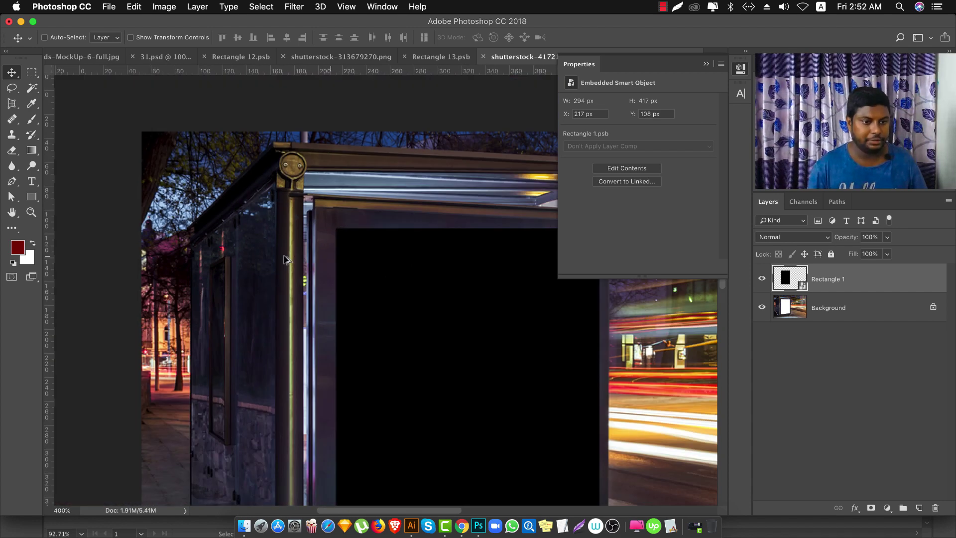
scroll(384, 299, down, 3)
scroll(352, 375, up, 4)
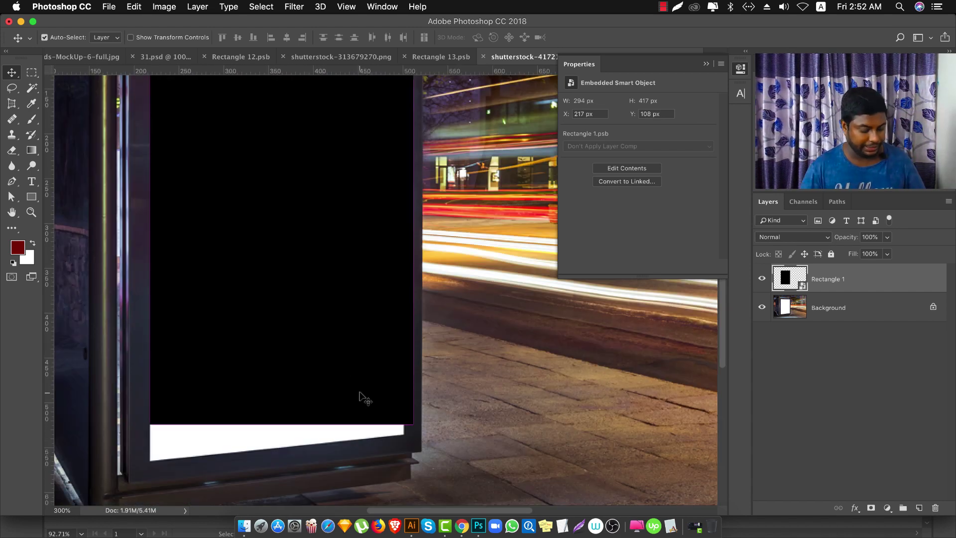
- Distort the smart object's corners to match the poster panel's perspective
key(ctrl+t)
right_click(320, 342)
click(348, 419)
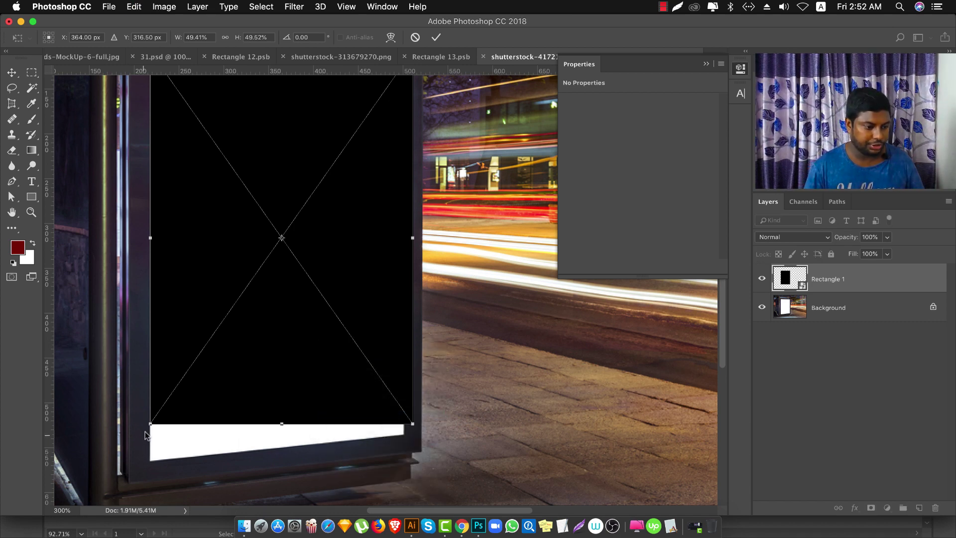
drag(152, 427, 153, 462)
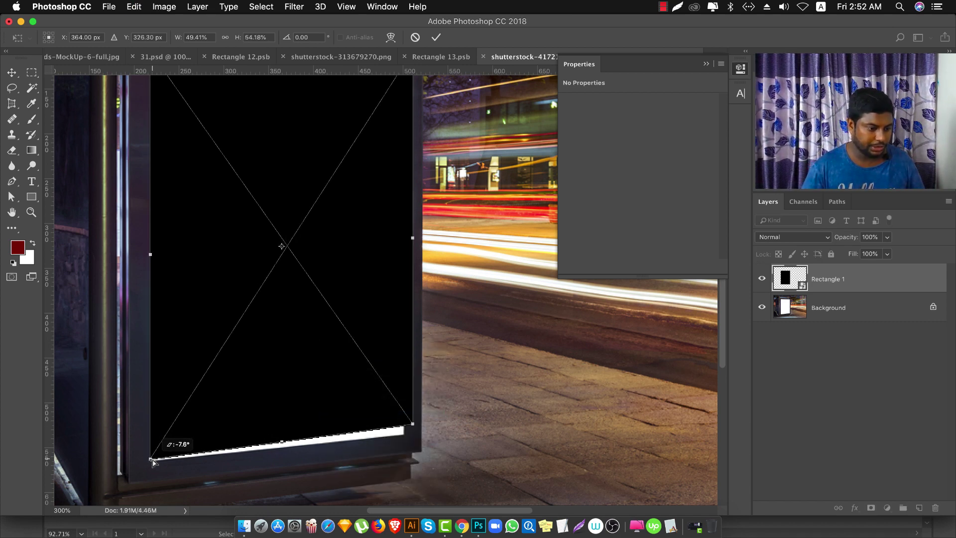
scroll(413, 423, up, 3)
scroll(412, 423, up, 2)
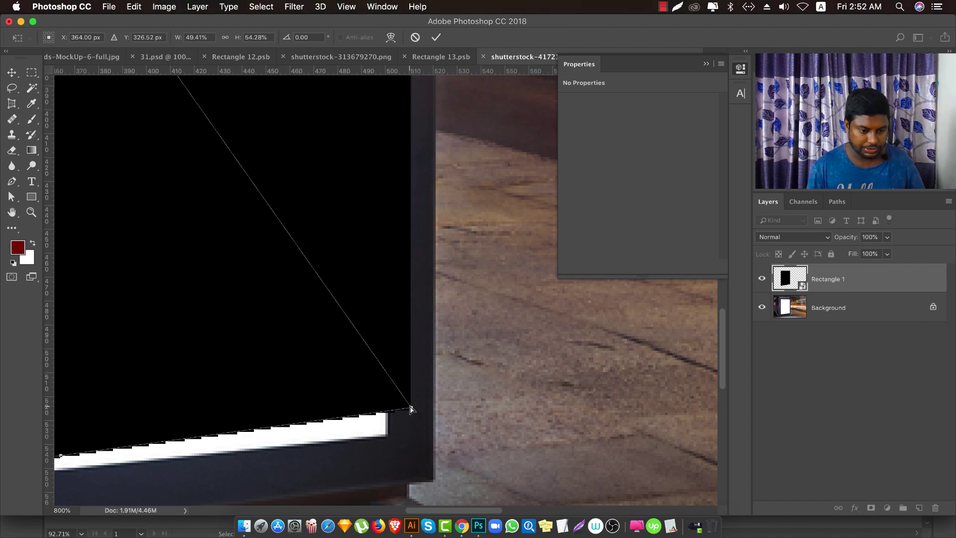
drag(404, 423, 390, 438)
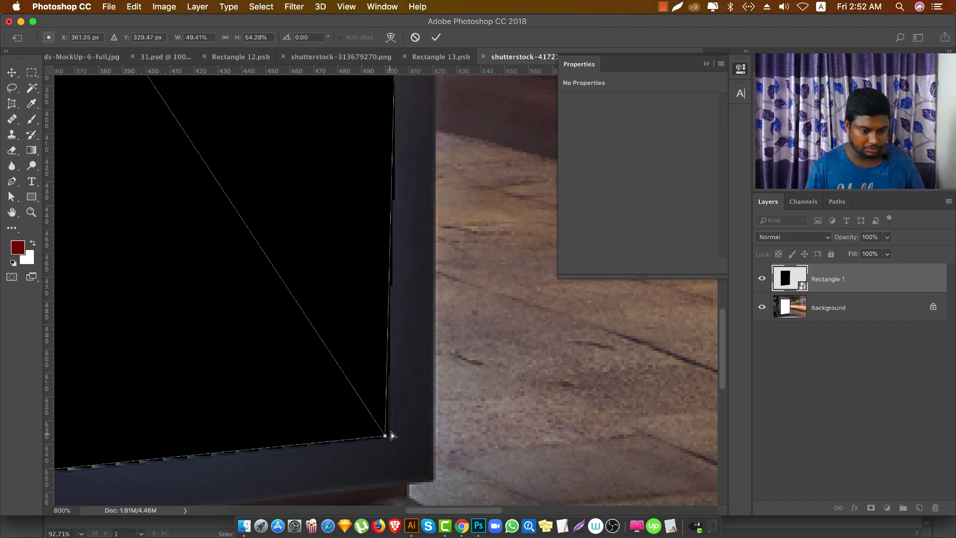
scroll(391, 434, down, 3)
scroll(391, 435, down, 3)
scroll(391, 113, up, 4)
scroll(391, 112, up, 3)
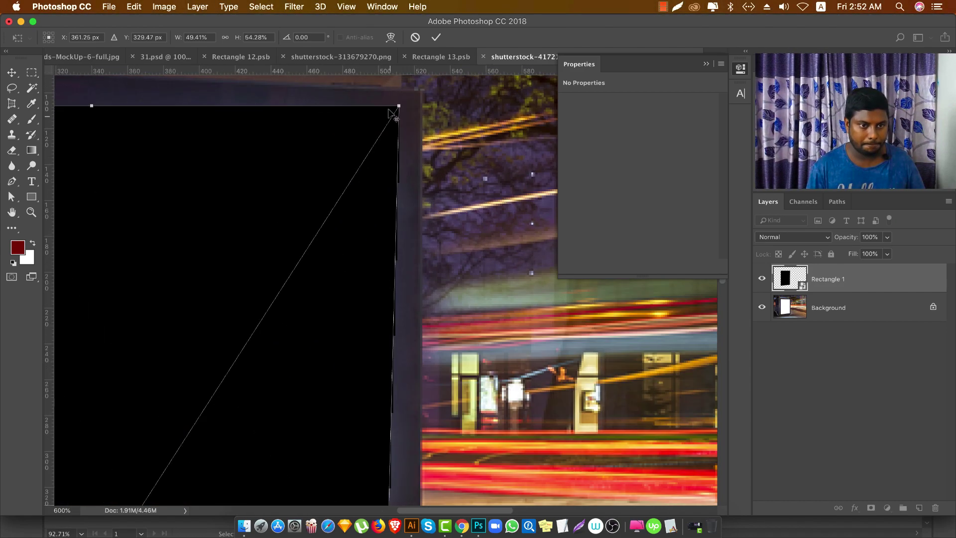
scroll(390, 112, up, 3)
drag(414, 107, 377, 169)
scroll(377, 168, down, 5)
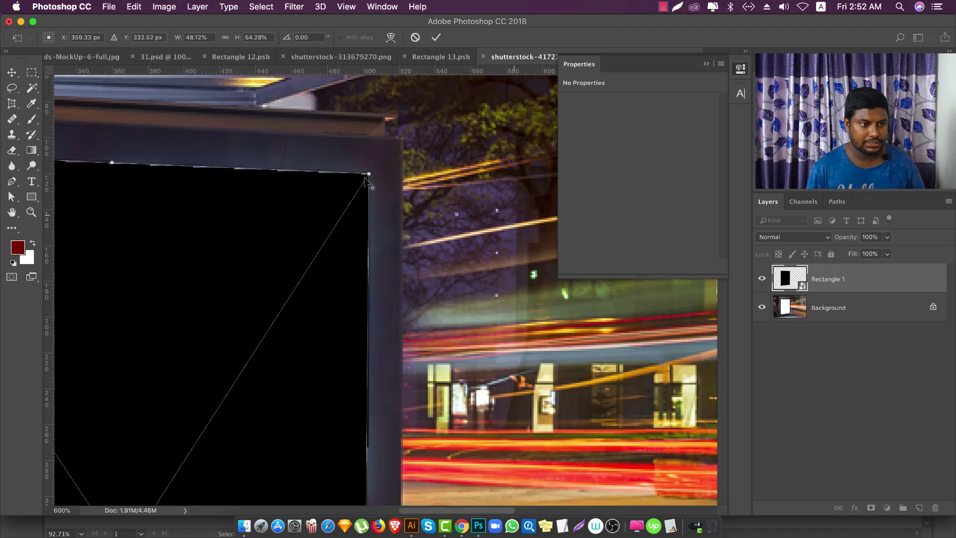
key(Return)
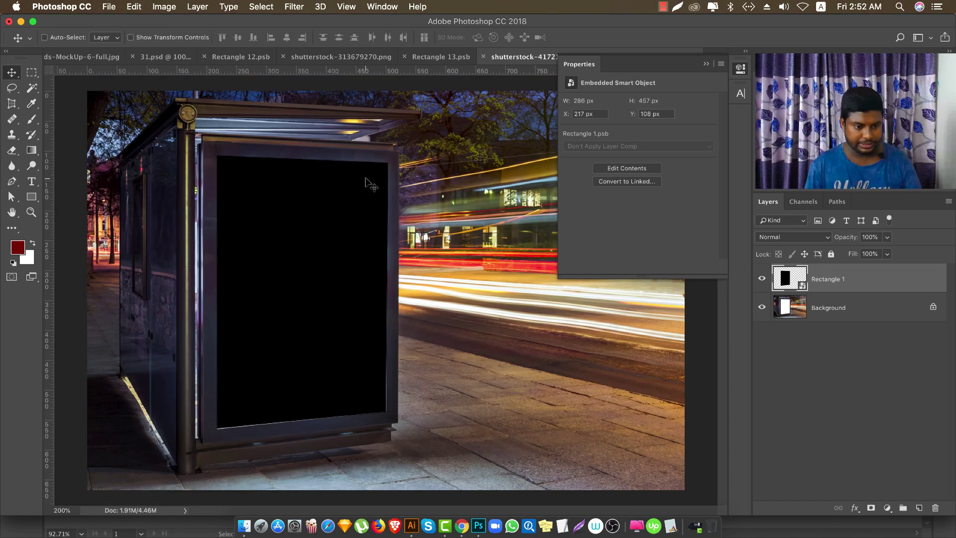
- Refine the distortion so the bottom corners sit exactly on the panel edges
scroll(222, 440, up, 5)
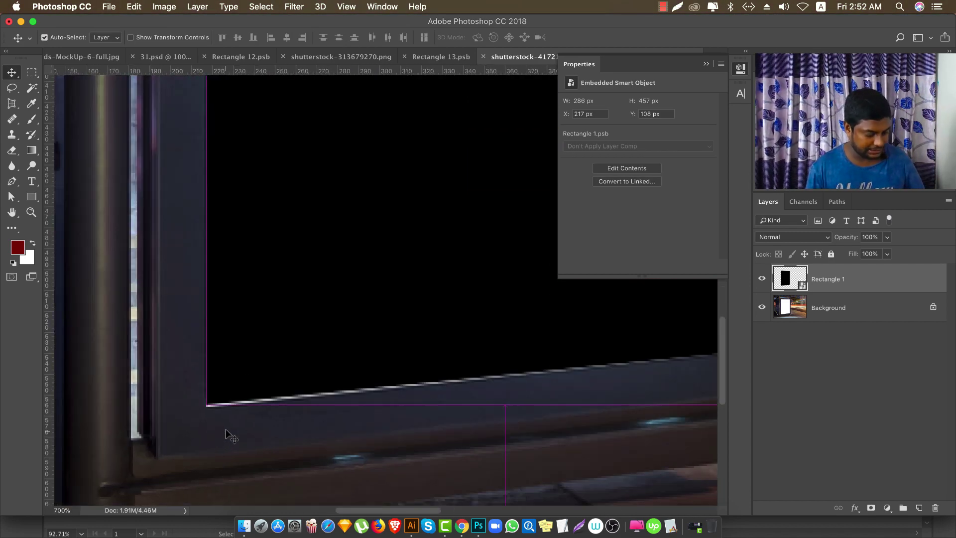
key(ctrl+t)
right_click(227, 371)
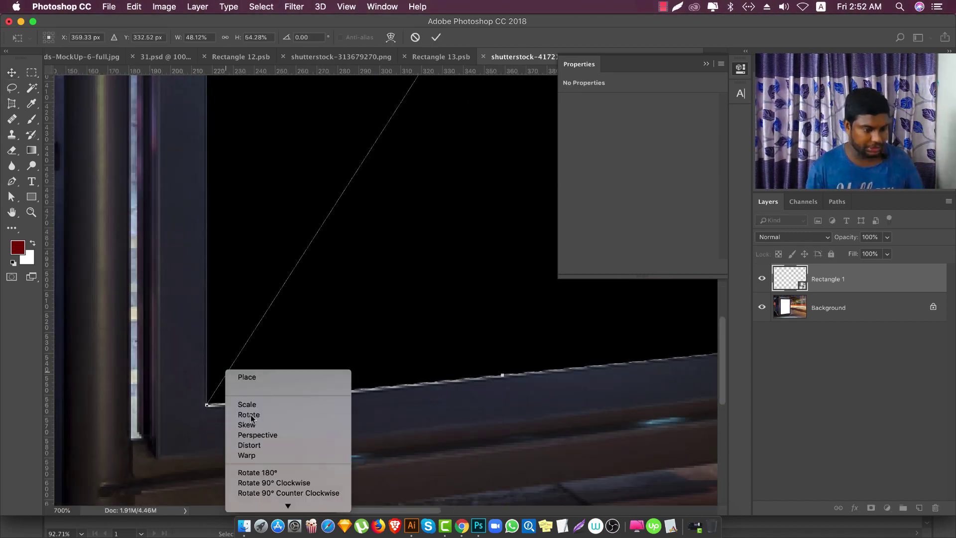
click(261, 444)
scroll(208, 414, up, 4)
drag(201, 387, 202, 393)
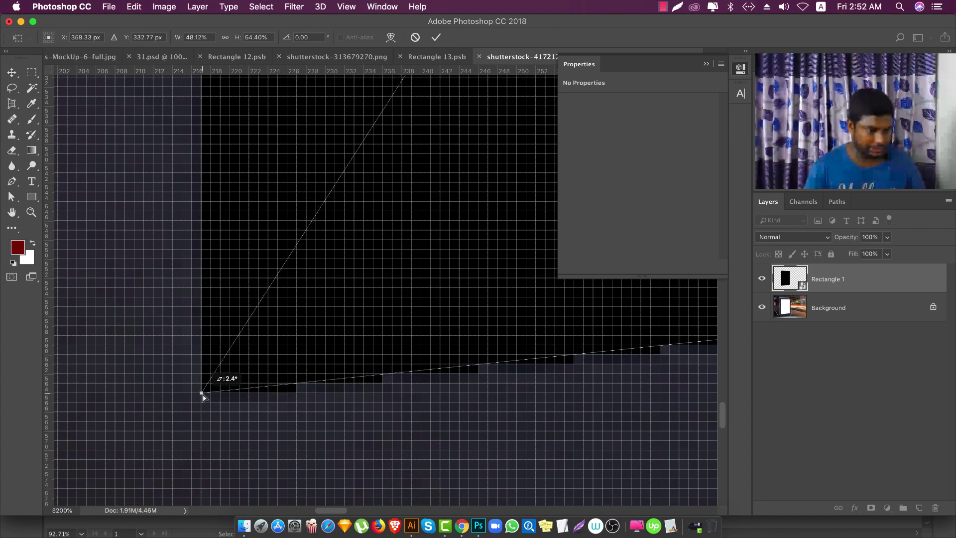
scroll(203, 394, down, 4)
scroll(234, 401, down, 4)
scroll(259, 408, down, 4)
scroll(407, 363, up, 3)
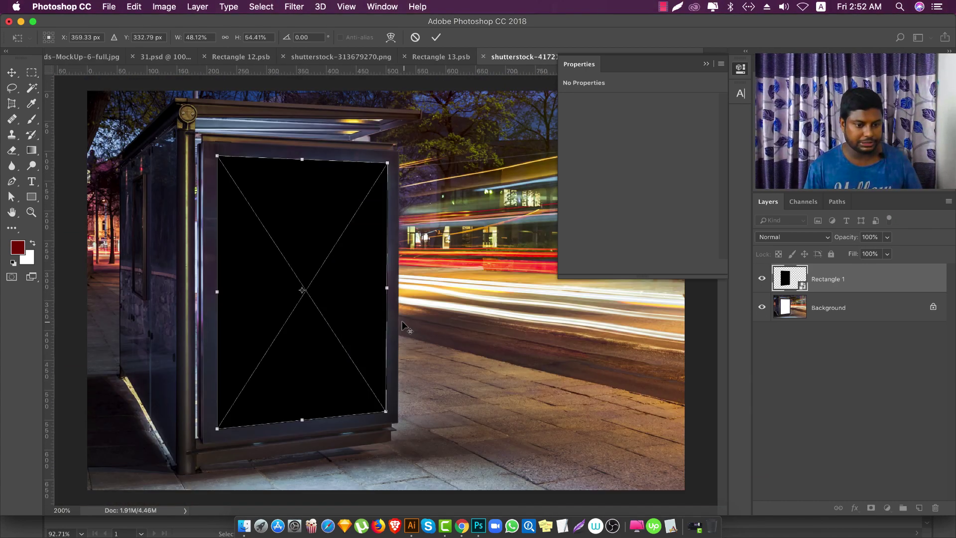
scroll(407, 363, up, 3)
scroll(407, 363, up, 3)
drag(432, 421, 431, 336)
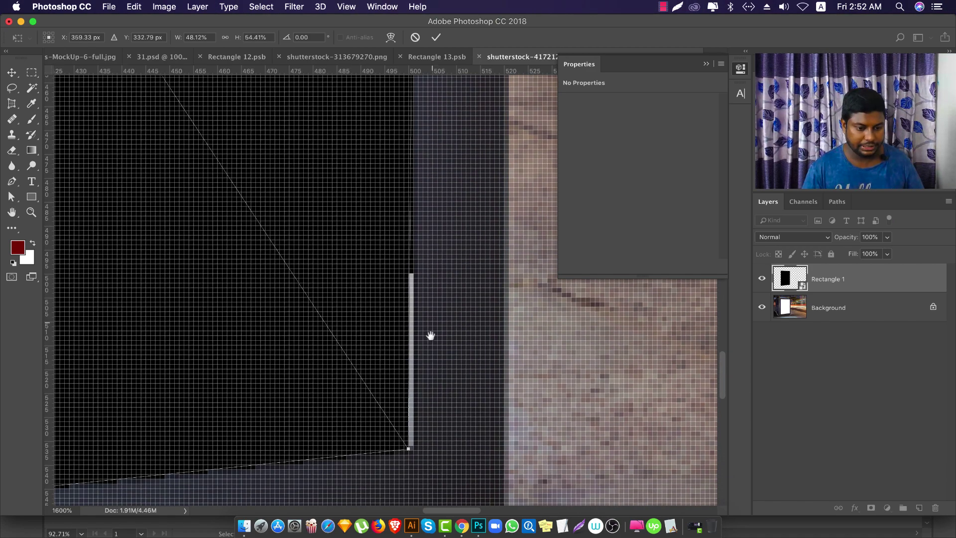
drag(416, 451, 416, 448)
scroll(416, 448, down, 5)
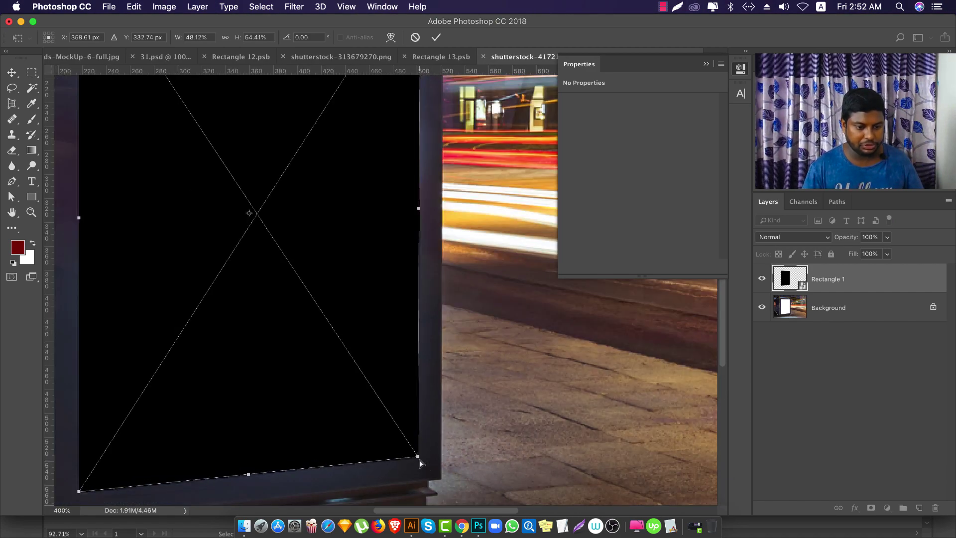
scroll(438, 444, down, 3)
key(Return)
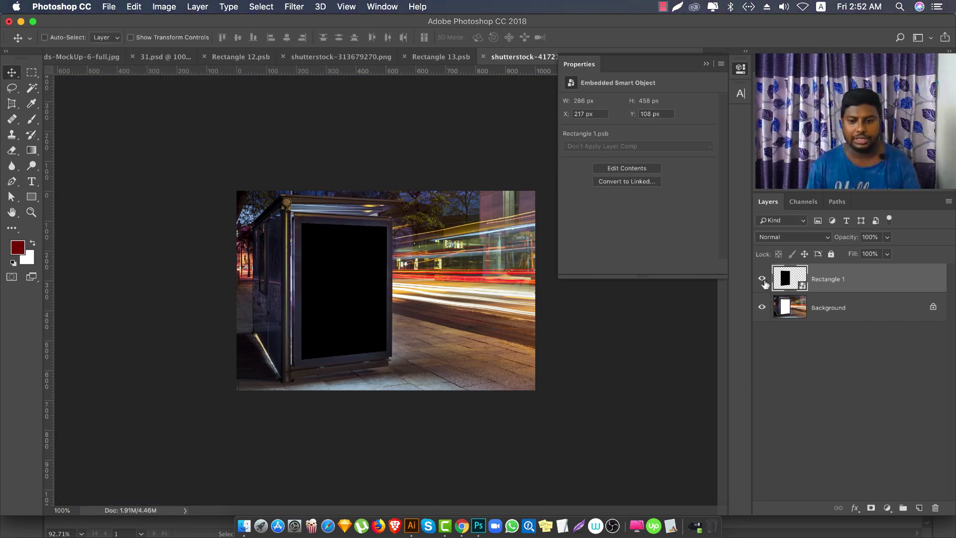
- Open the smart object's Rectangle 1.psb contents, then return to the browser
double_click(796, 280)
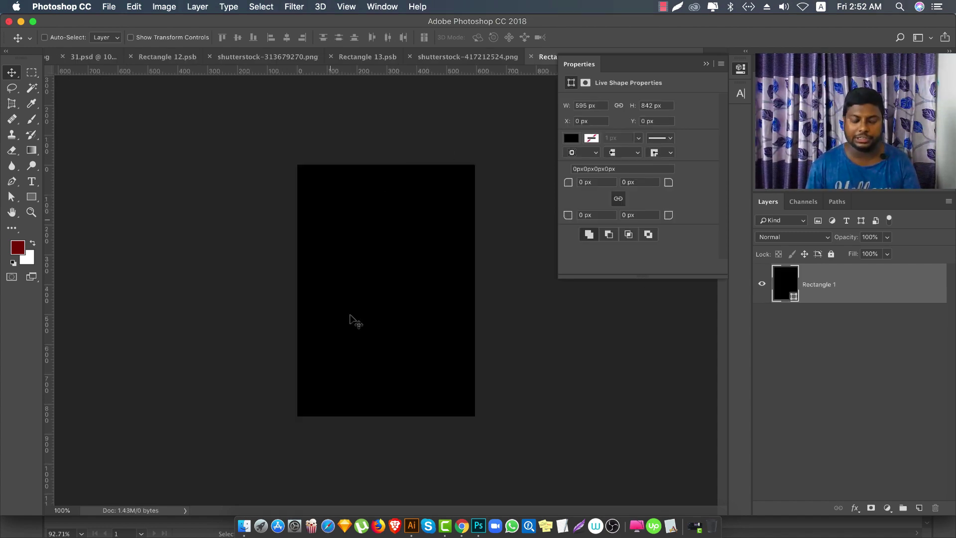
click(664, 6)
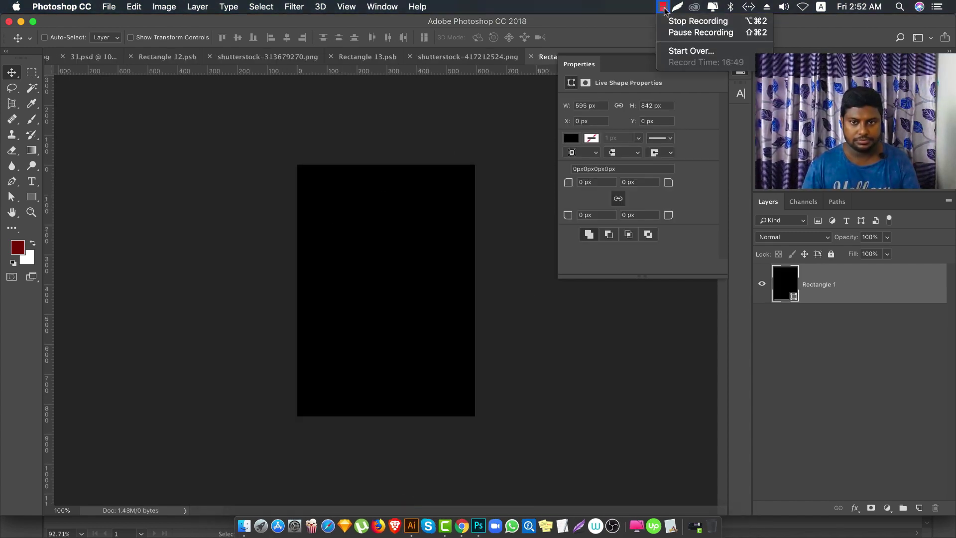
click(462, 527)
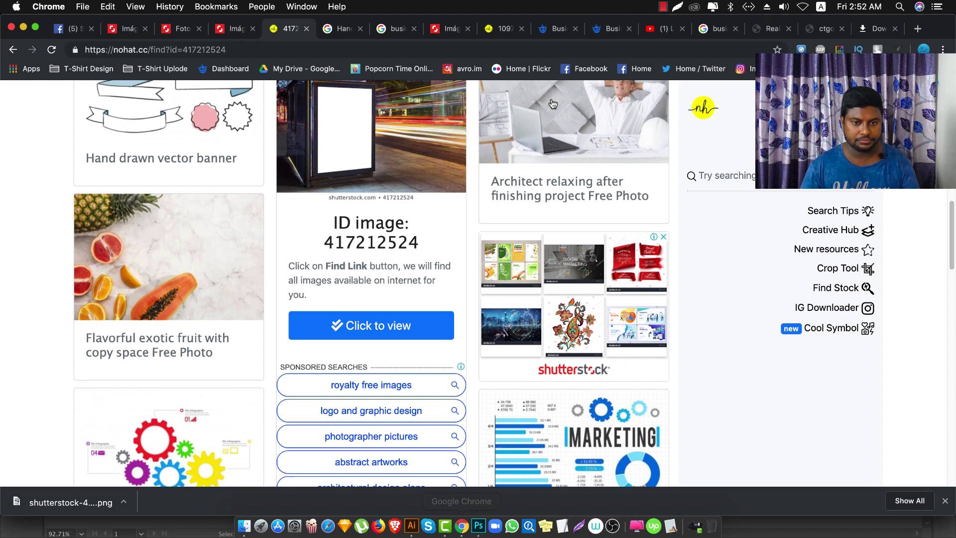
- Search Freepik for flyers and download The Future Is Here brochure template
click(549, 29)
text(fly)
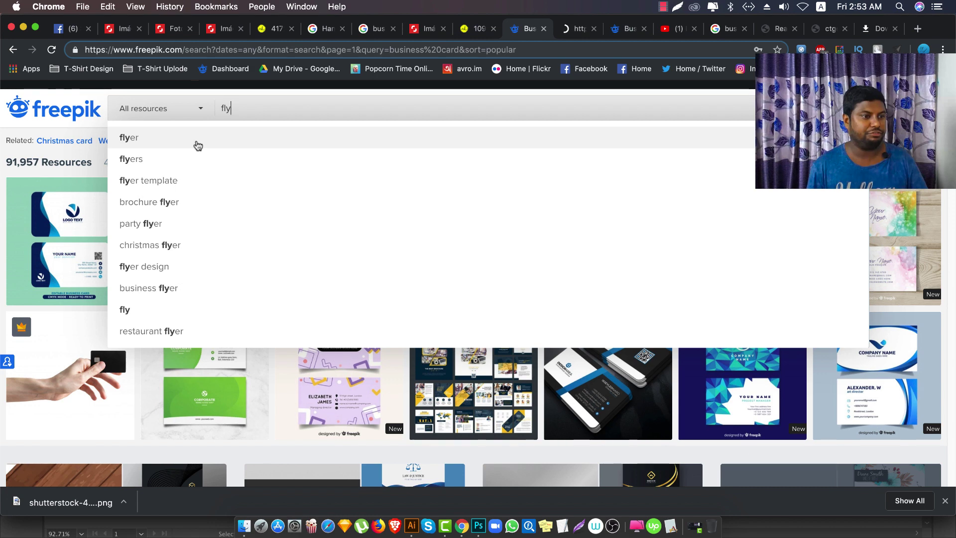
click(197, 143)
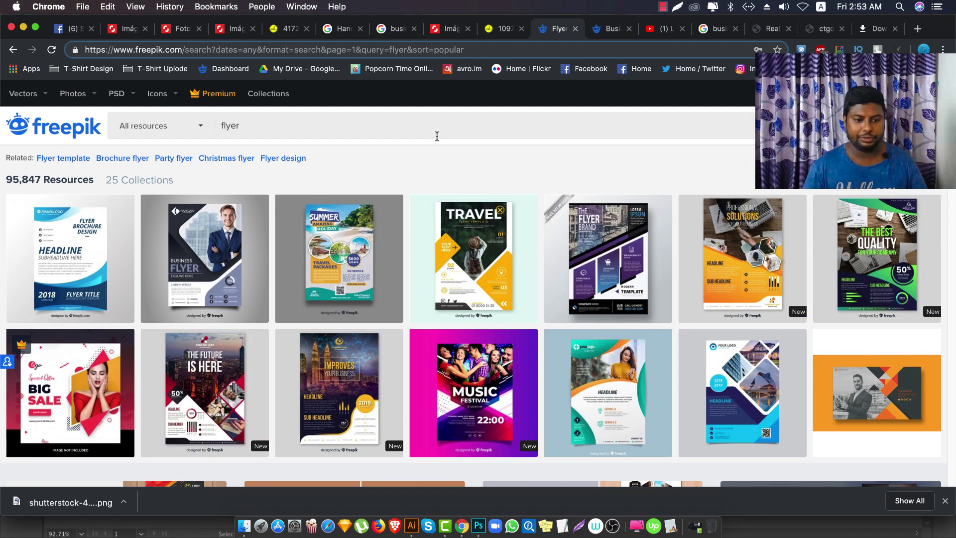
click(192, 263)
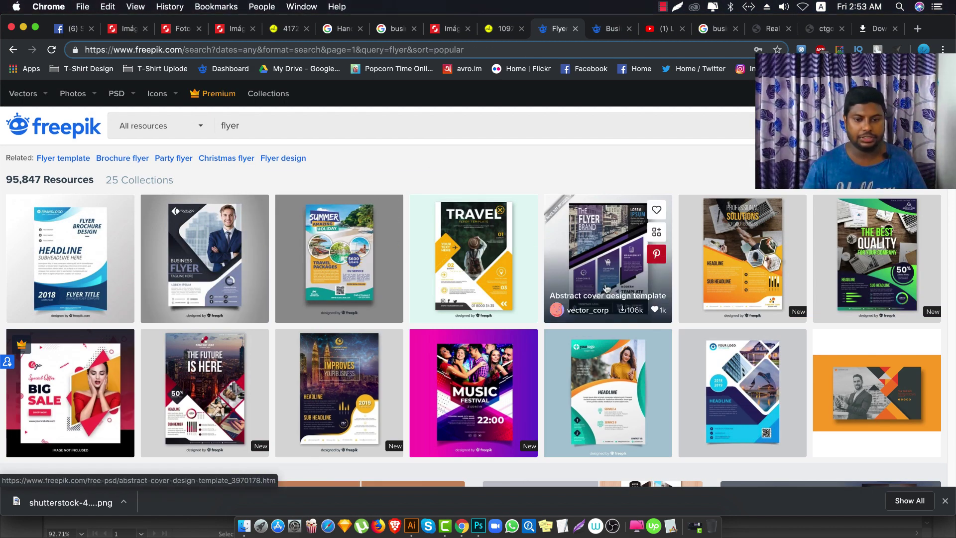
scroll(697, 279, down, 3)
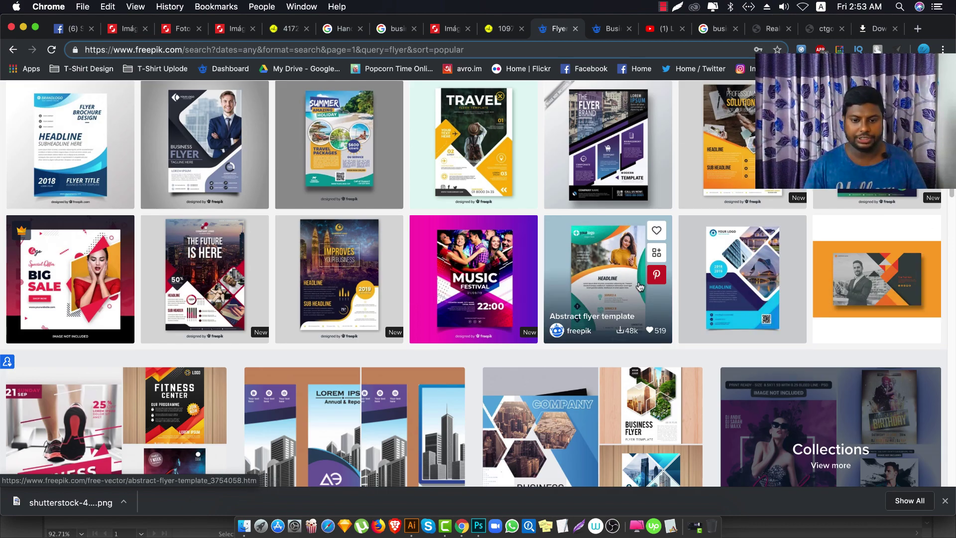
click(217, 276)
click(725, 146)
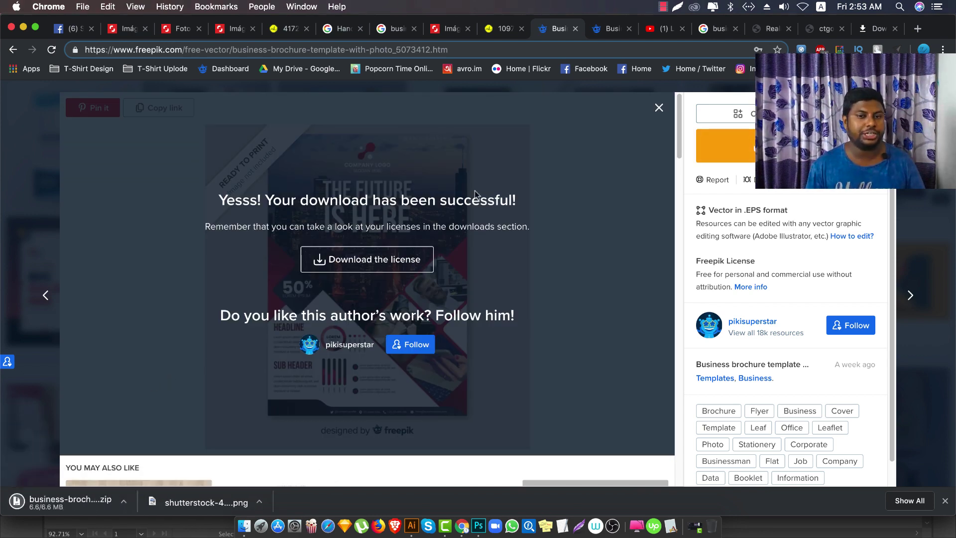
- Unzip the brochure download and inspect its AI, EPS and JPG files
click(57, 504)
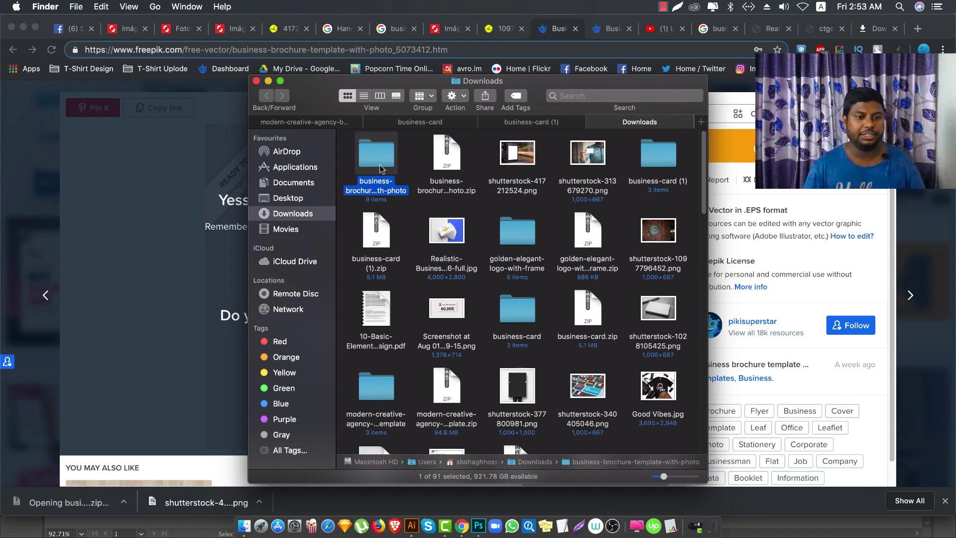
double_click(380, 168)
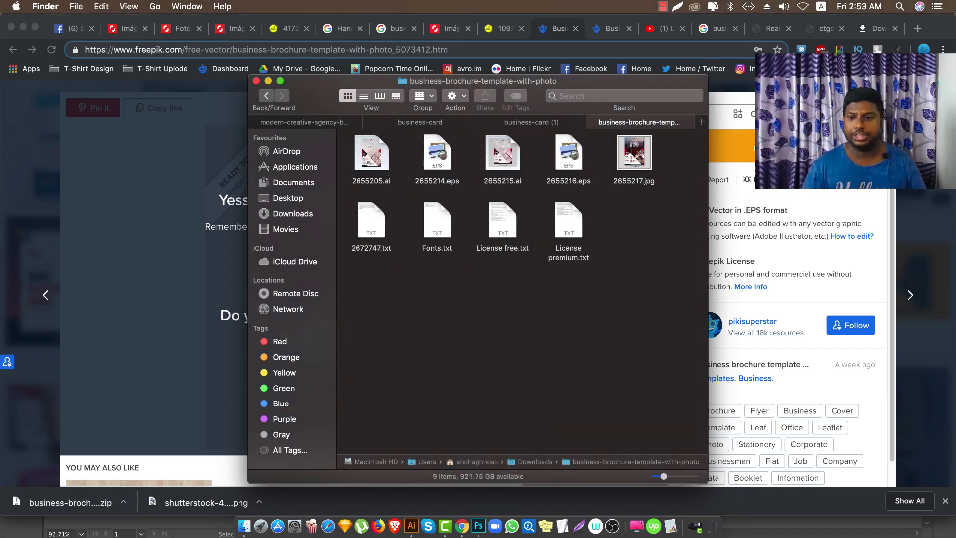
click(842, 235)
- Download the Business Flyer template with the man in a suit
click(662, 226)
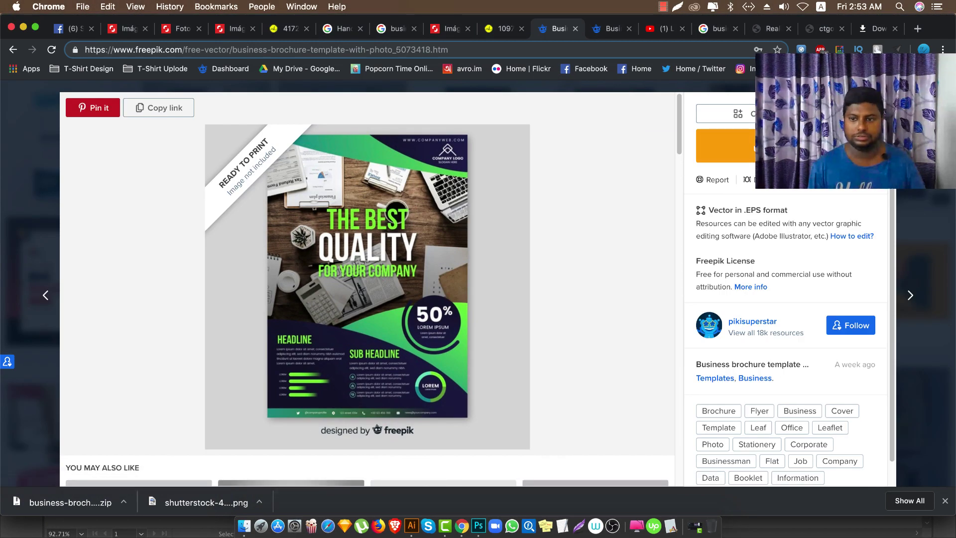
key(Escape)
click(174, 263)
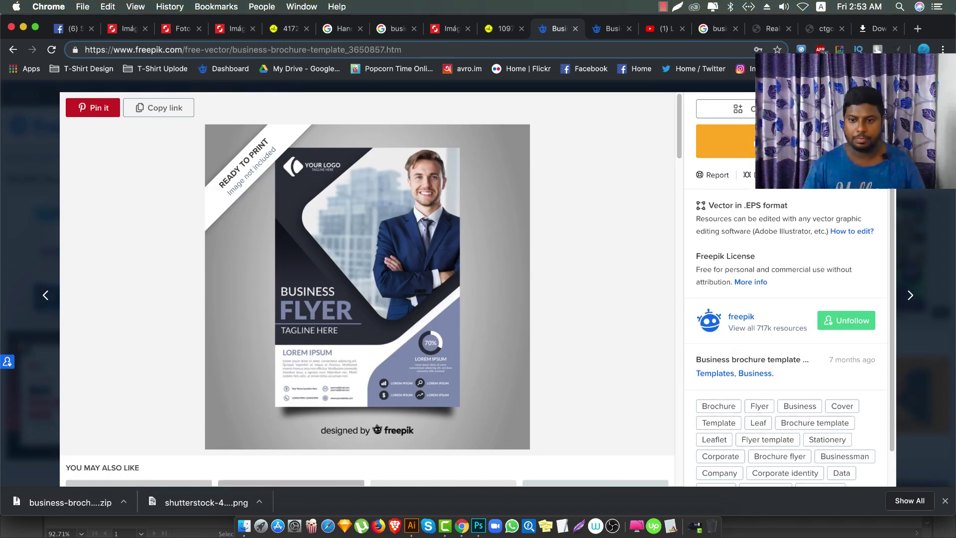
click(722, 141)
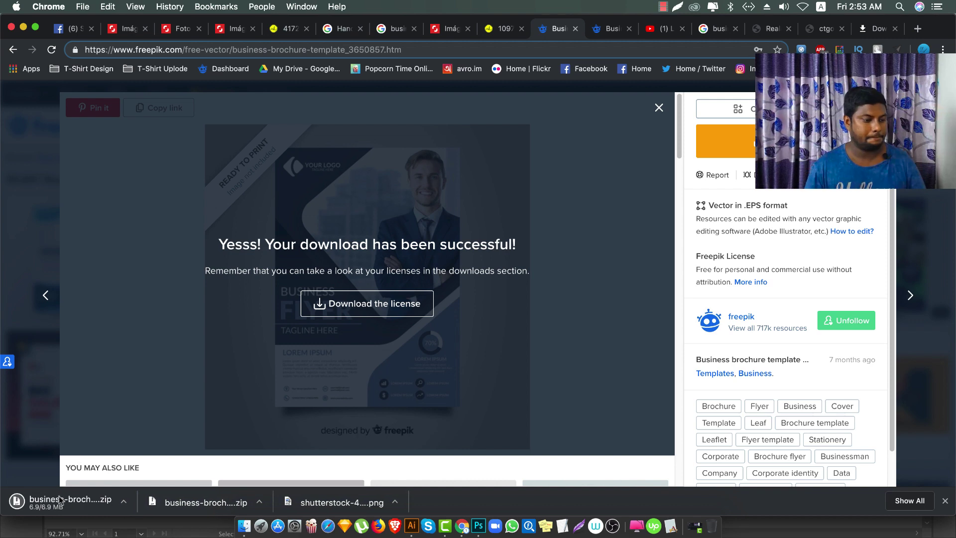
- Unzip the flyer download and open 1928860.ai in Illustrator at 50% zoom
click(60, 500)
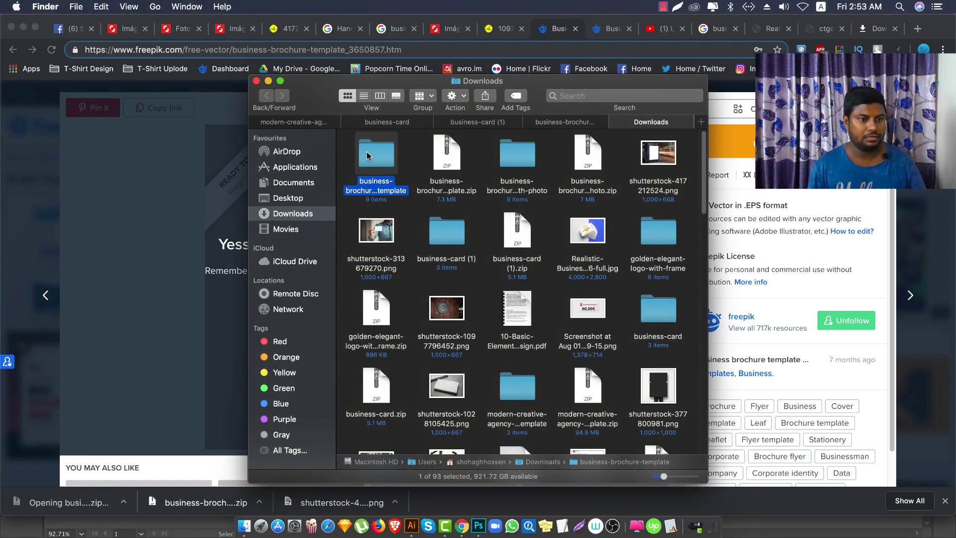
double_click(367, 156)
double_click(379, 151)
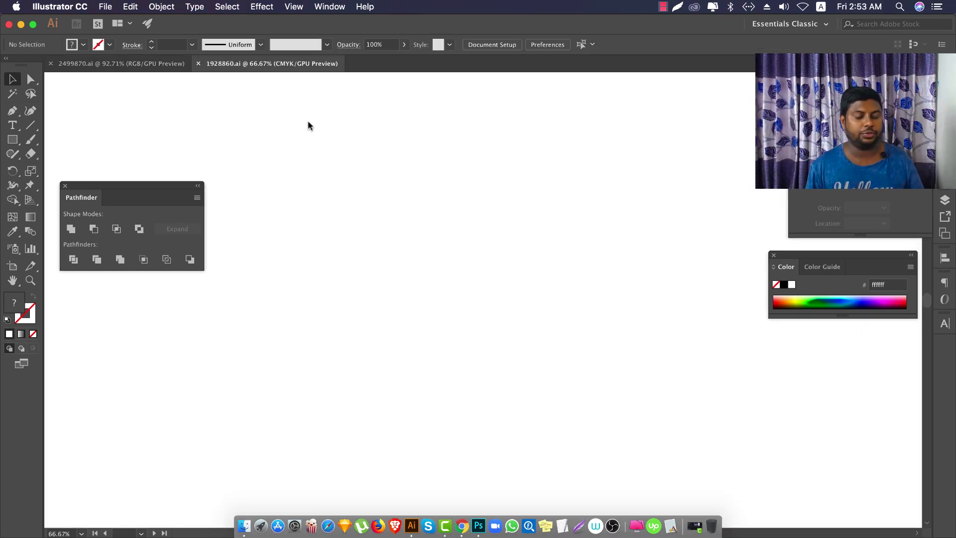
key(super+equal)
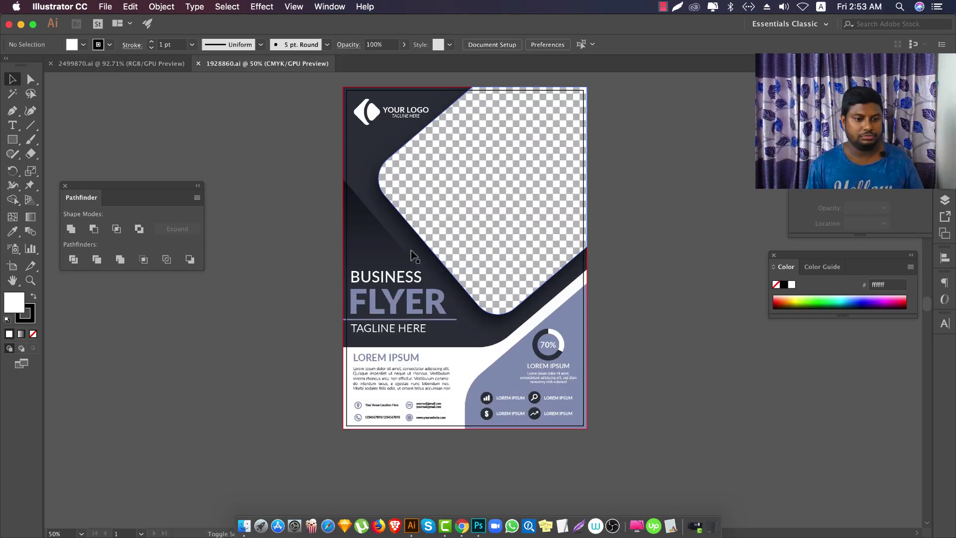
click(462, 524)
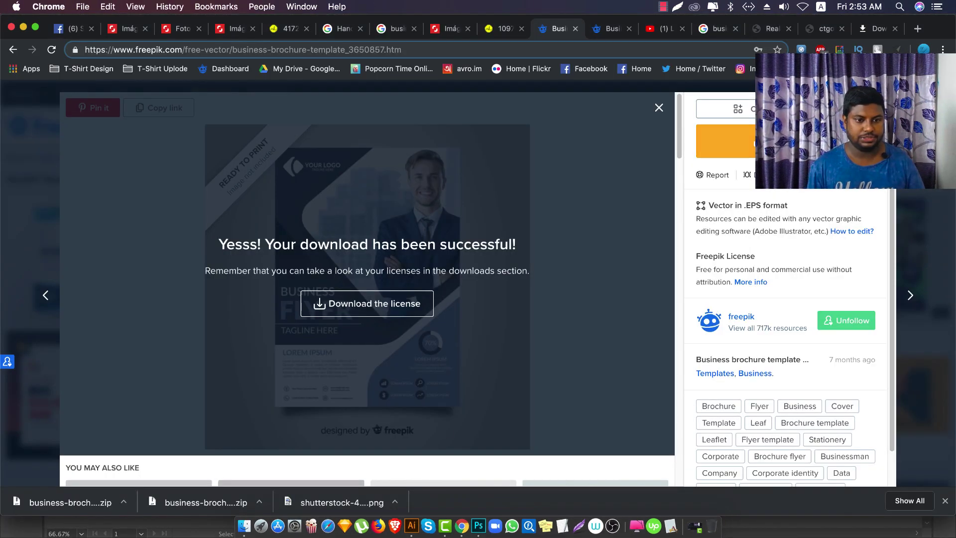
- Dismiss the download-success message and search Freepik for 'flyer design'
key(Escape)
scroll(436, 409, down, 3)
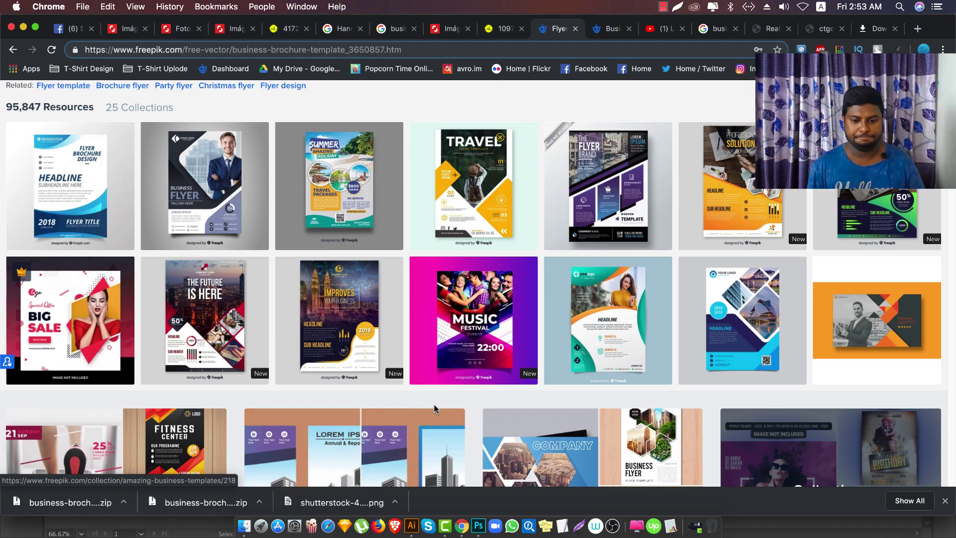
scroll(436, 410, down, 3)
scroll(436, 410, down, 3)
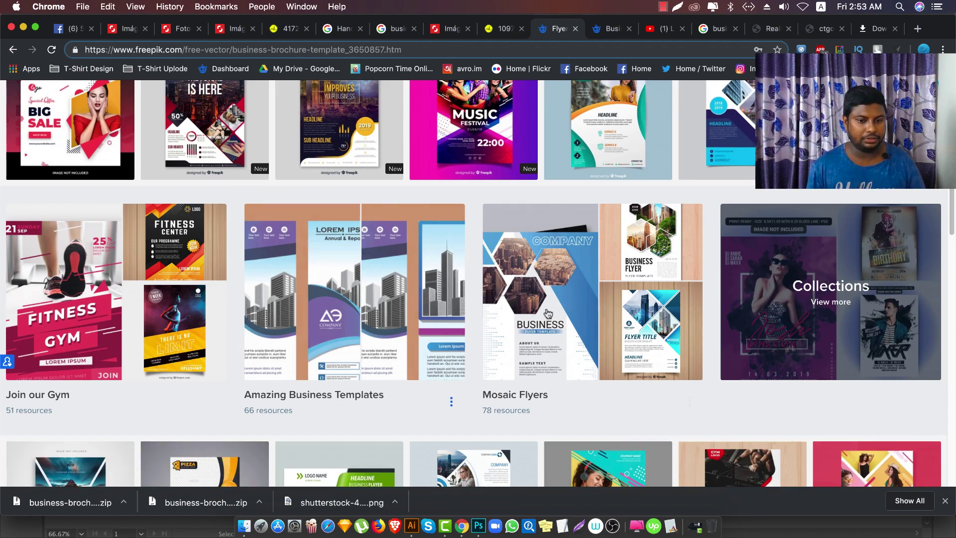
scroll(427, 379, down, 1)
scroll(427, 371, down, 8)
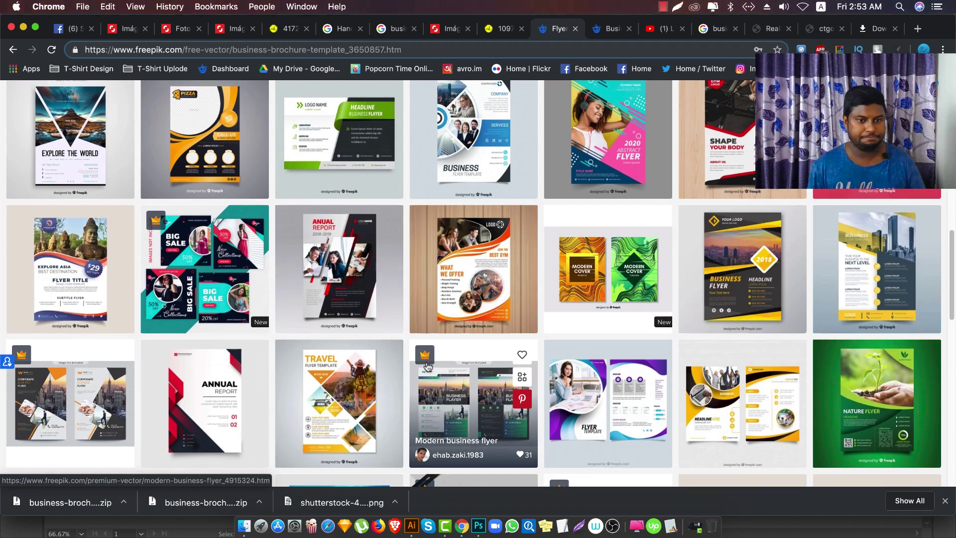
scroll(427, 379, up, 3)
scroll(319, 398, up, 10)
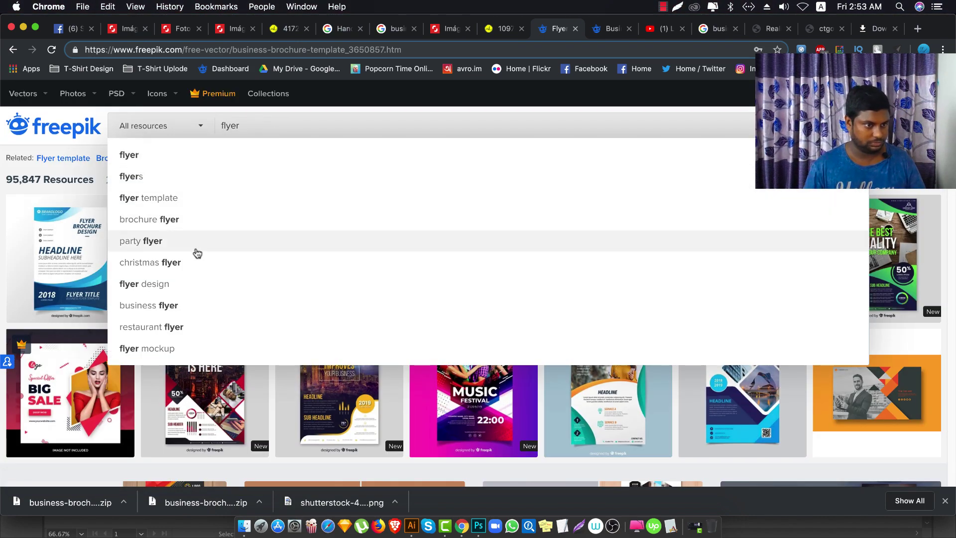
click(197, 284)
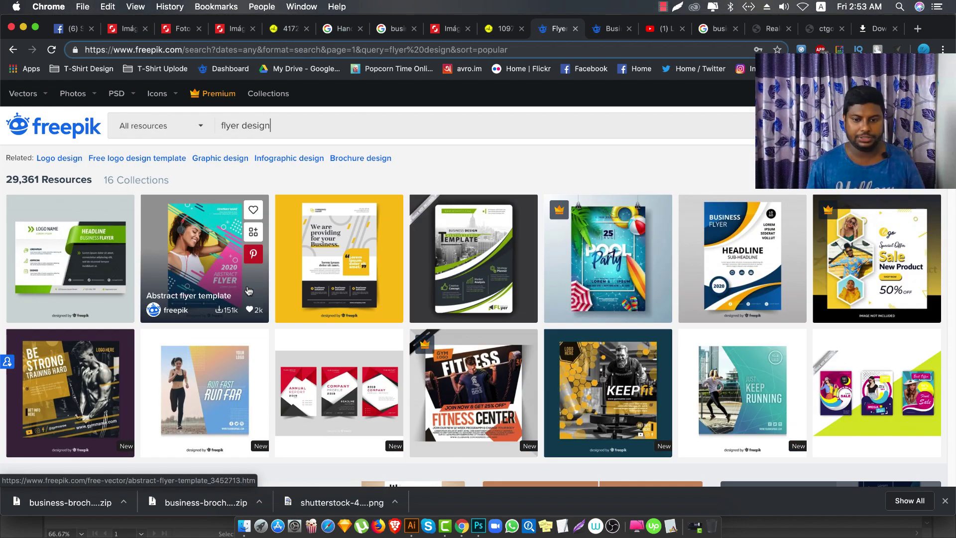
- Download the Corporate flyer template and unzip it into a corporate-flyer folder in Downloads
scroll(648, 259, down, 1)
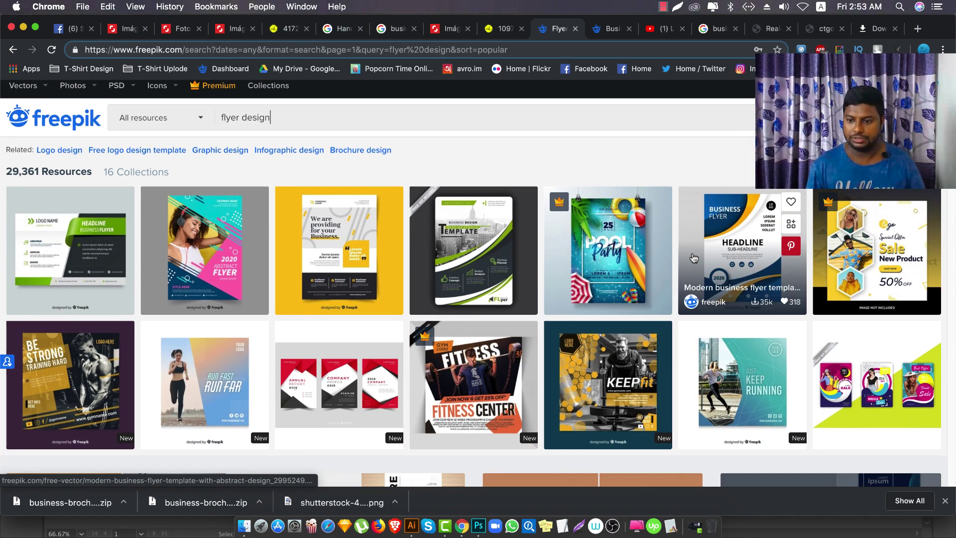
click(468, 254)
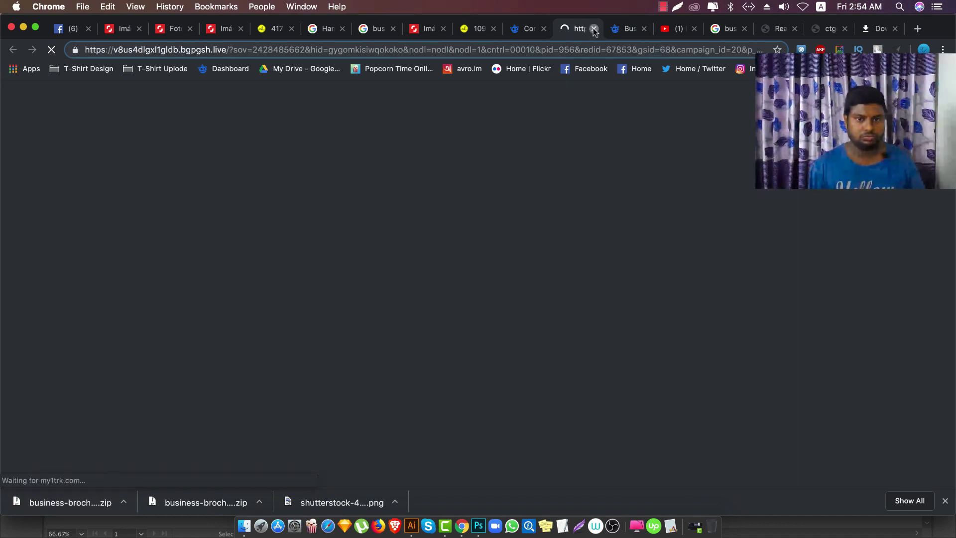
click(594, 29)
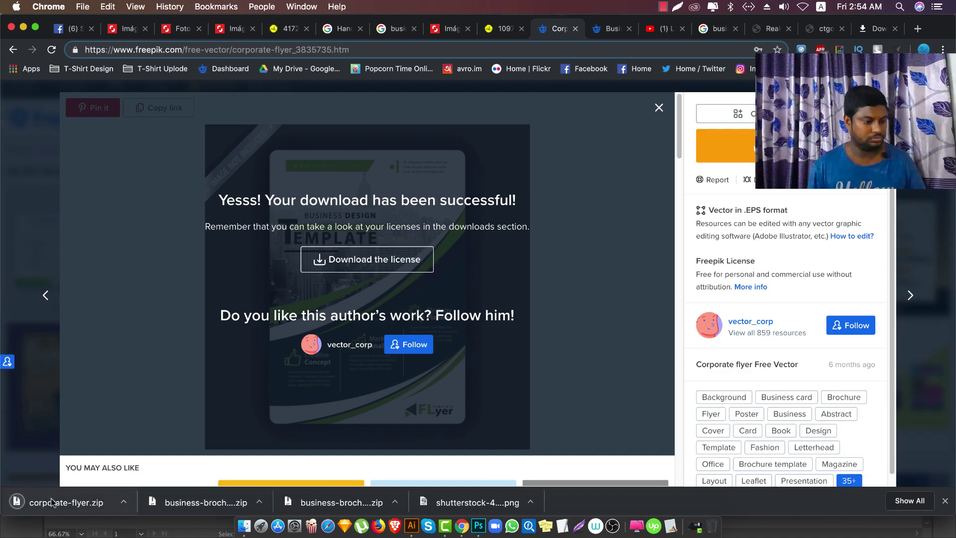
click(60, 502)
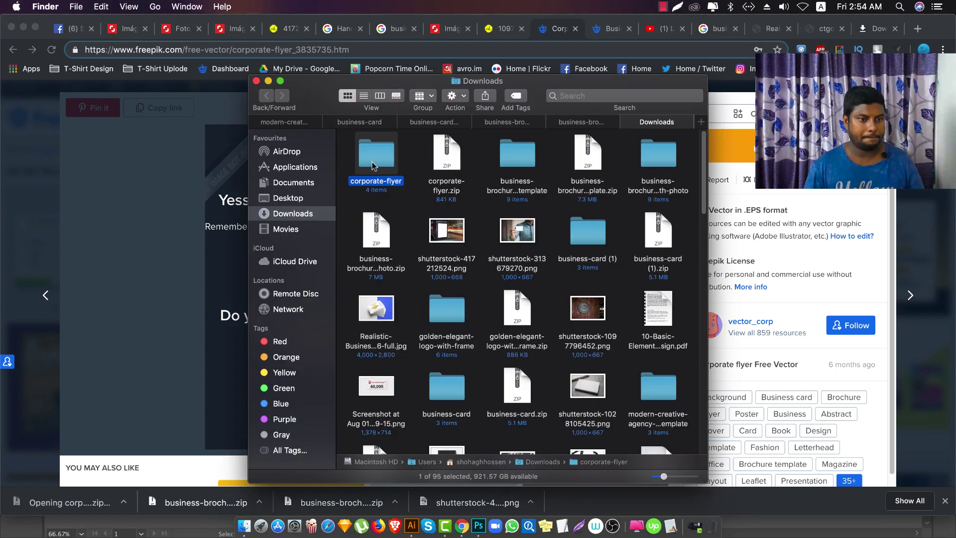
- Open 799.eps from the corporate-flyer folder in Adobe Illustrator CC 2018
double_click(373, 166)
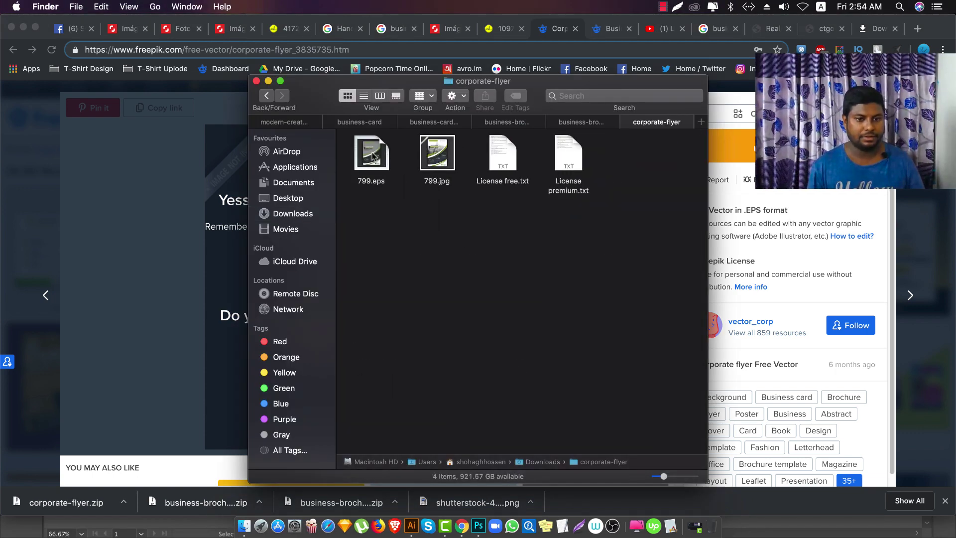
click(372, 152)
right_click(372, 150)
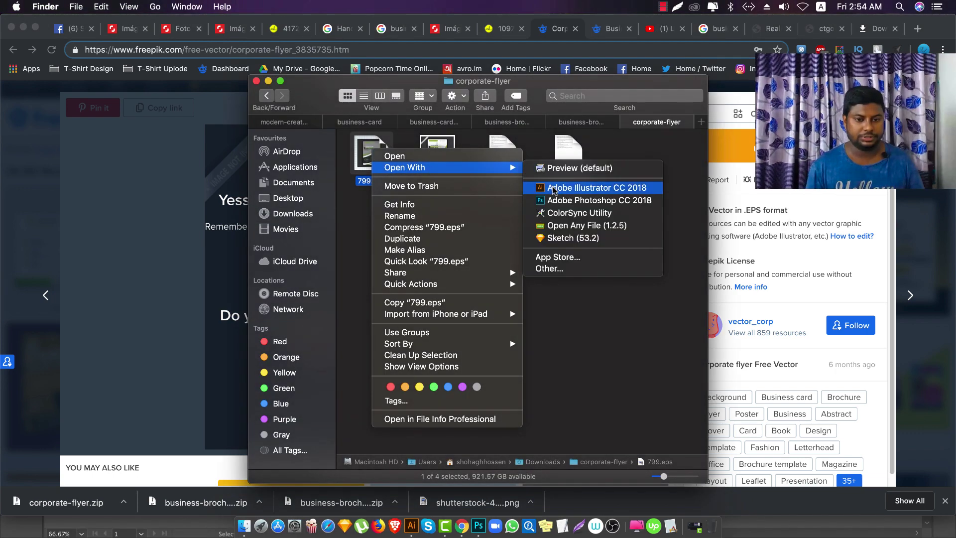
click(552, 188)
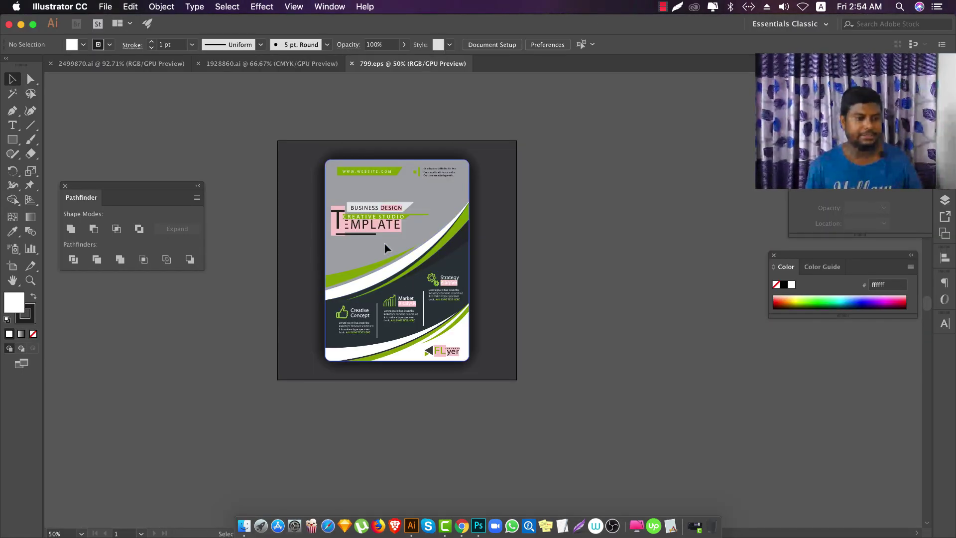
- Move the flyer group off the artboard to the right, then return to Freepik
click(386, 247)
drag(348, 196, 656, 225)
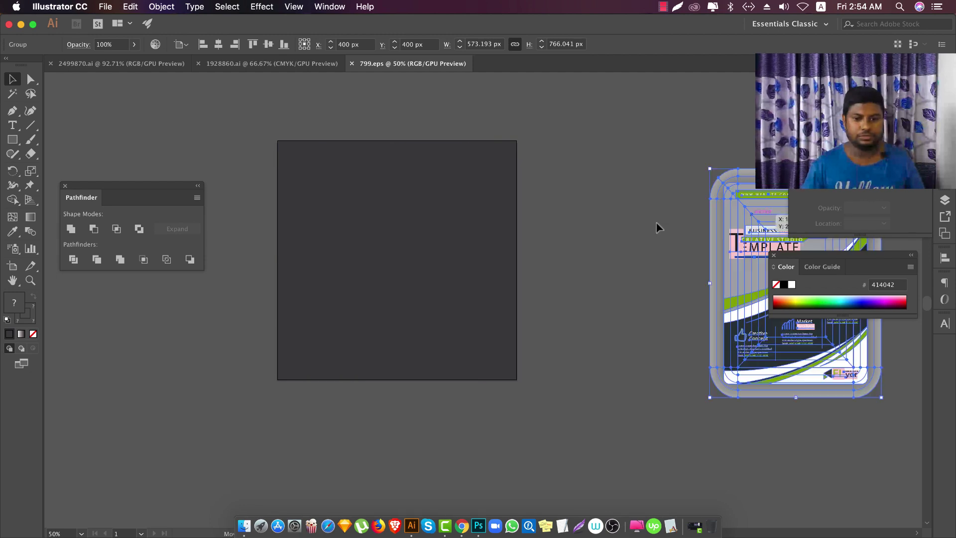
scroll(406, 292, down, 1)
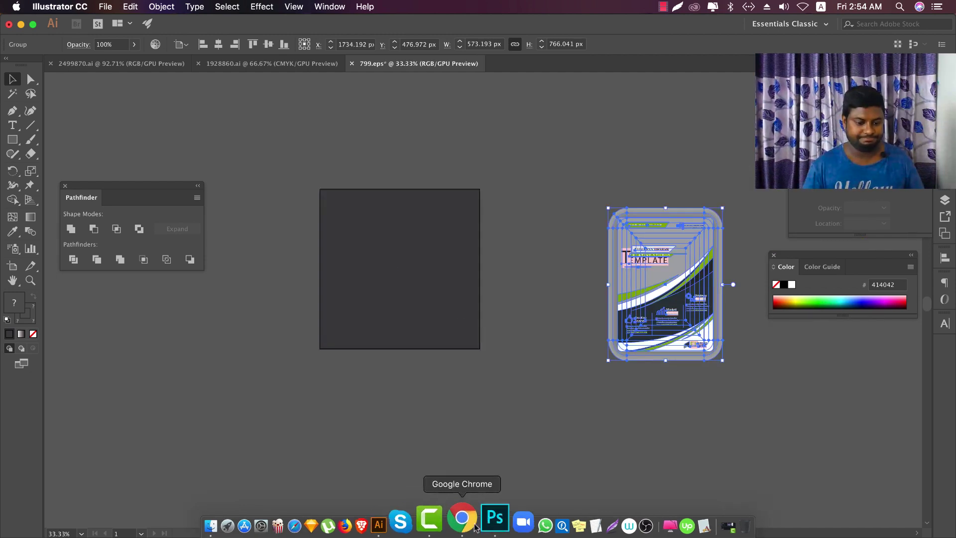
click(461, 526)
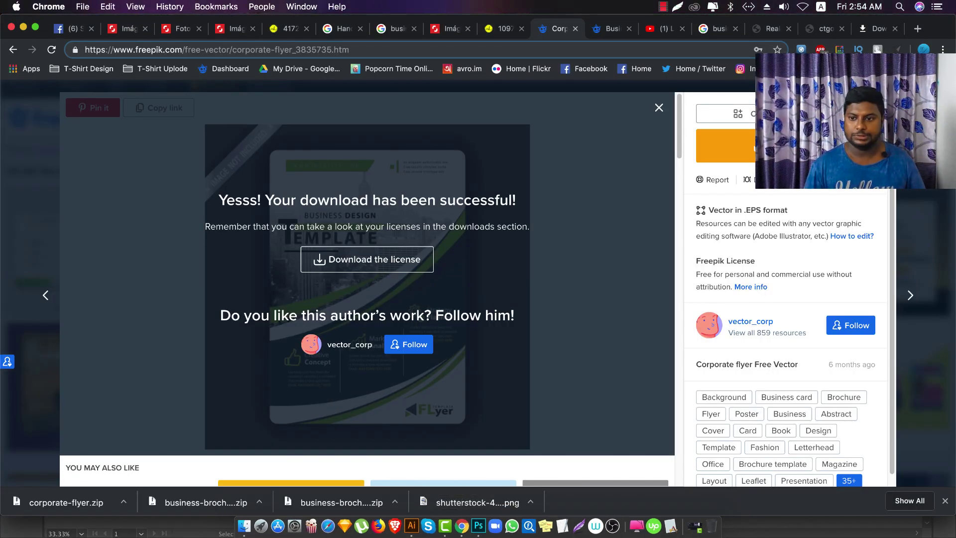
click(659, 108)
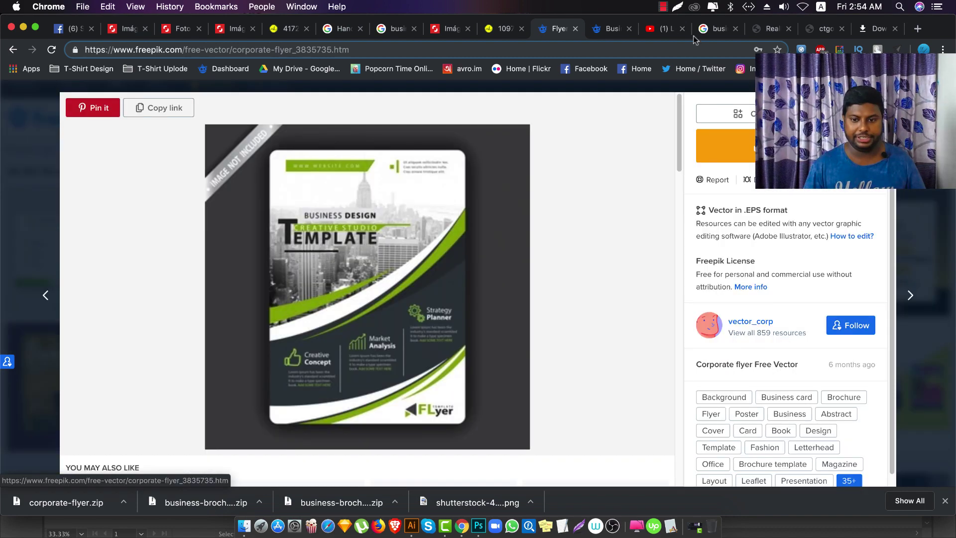
- Reopen the Corporate flyer, cancel a screenshot attempt, and browse further down the flyer results
click(473, 249)
click(678, 7)
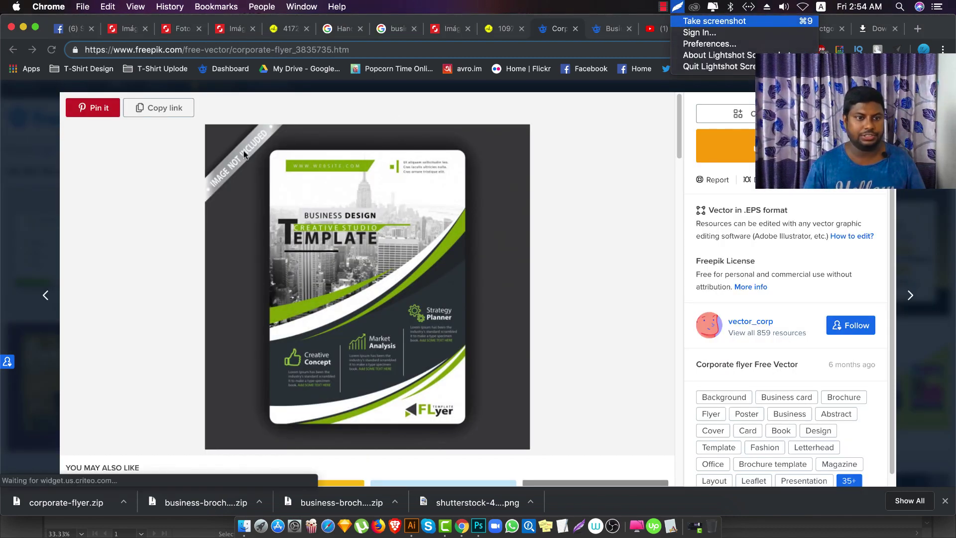
click(807, 13)
key(Escape)
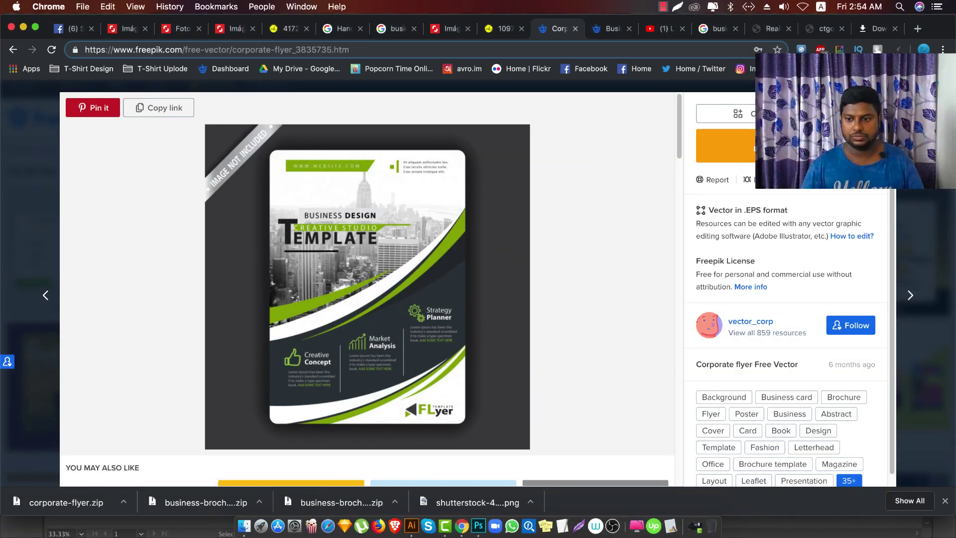
key(Escape)
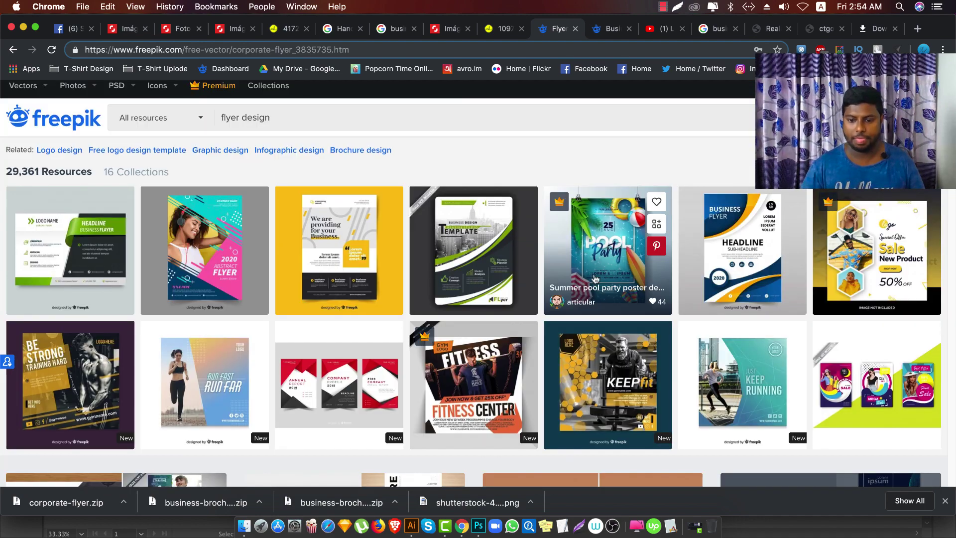
scroll(493, 304, down, 2)
scroll(492, 305, down, 4)
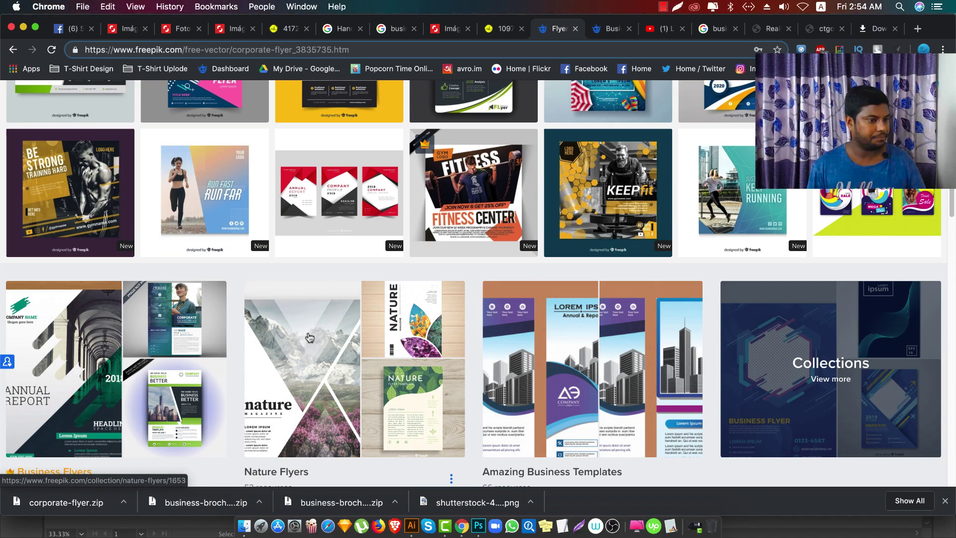
scroll(361, 340, down, 1)
scroll(361, 339, down, 5)
scroll(361, 340, down, 1)
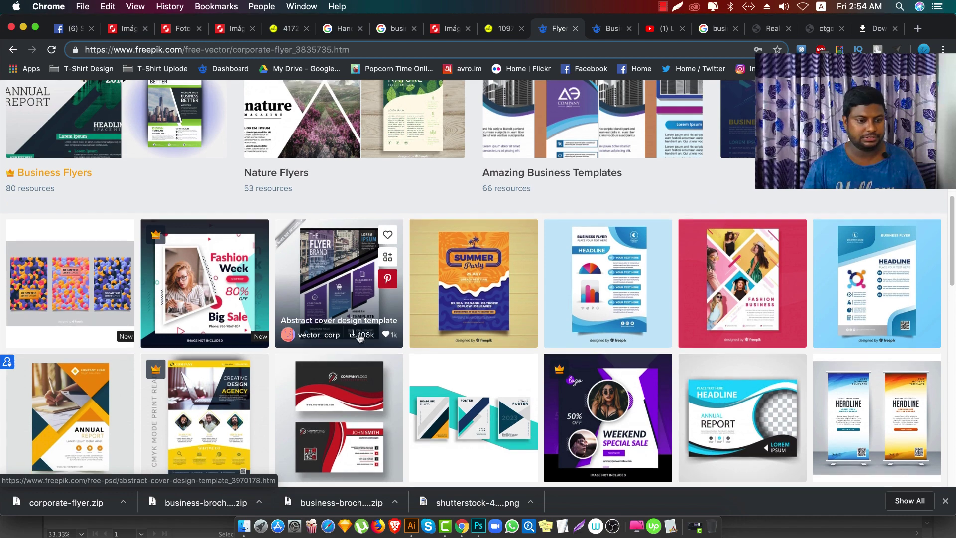
scroll(517, 430, down, 3)
scroll(516, 430, down, 1)
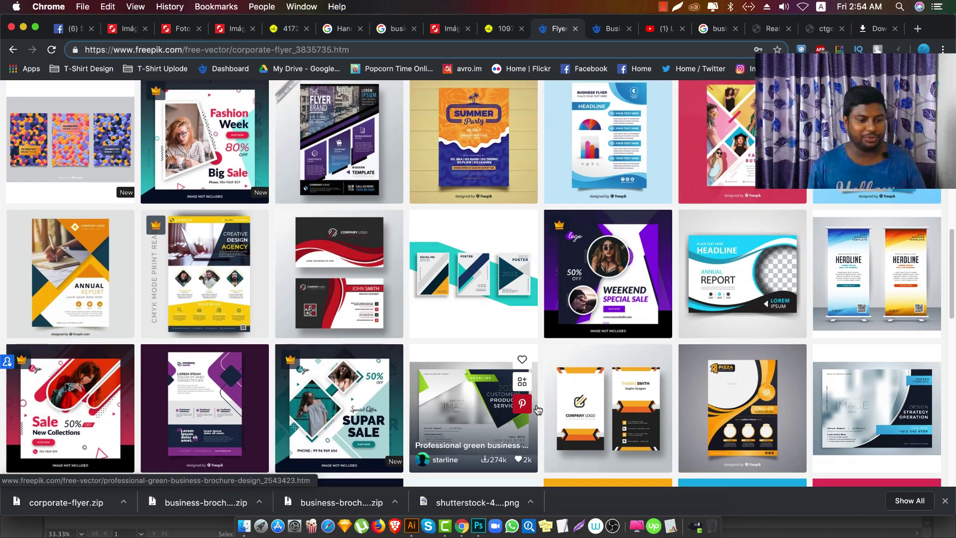
scroll(559, 384, down, 1)
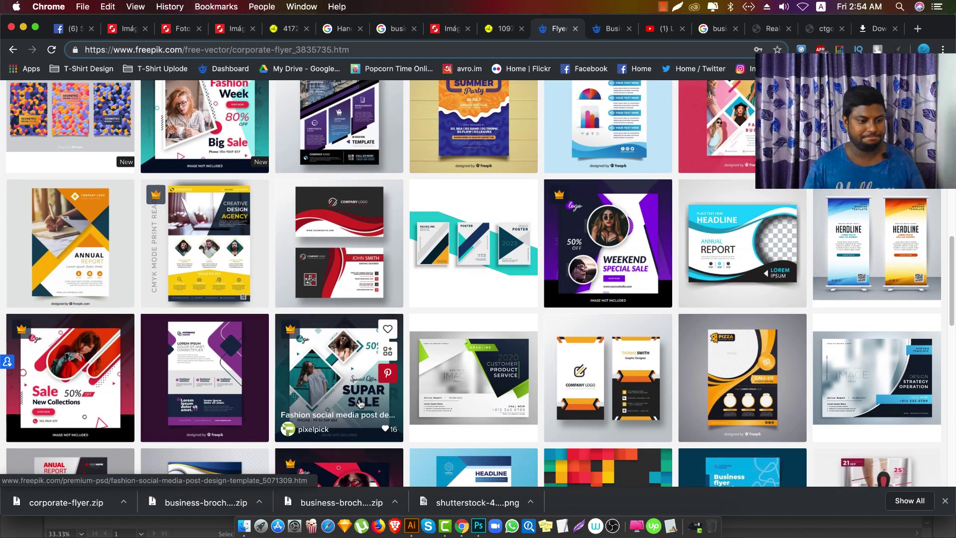
scroll(339, 379, down, 1)
- Copy a Lightshot capture of the flat design business flyer preview and download the template
click(198, 362)
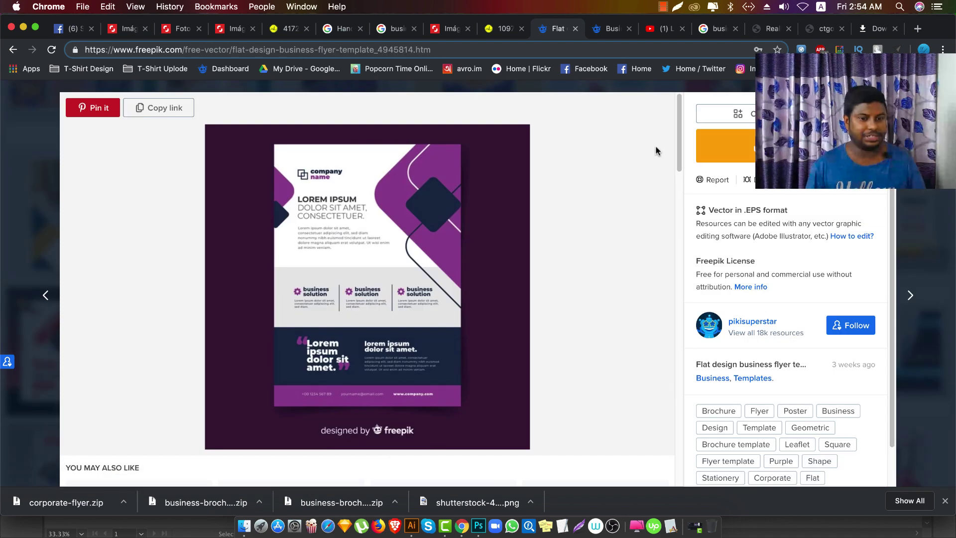
click(678, 6)
click(692, 24)
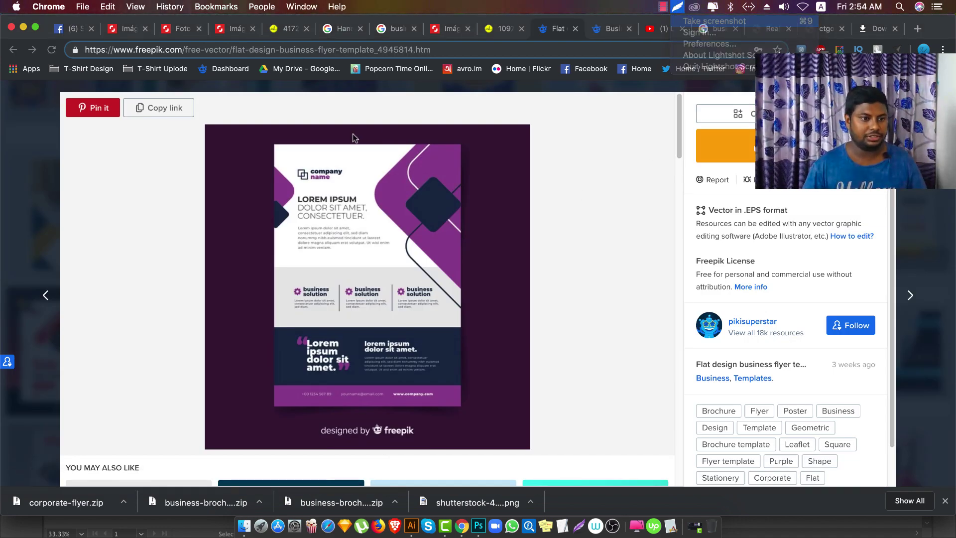
drag(274, 146, 460, 407)
key(ctrl+c)
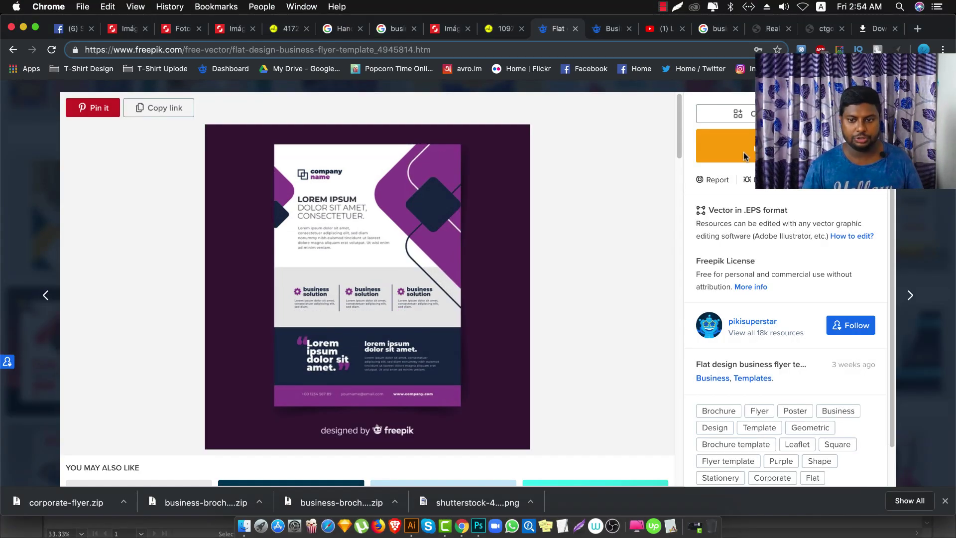
click(732, 150)
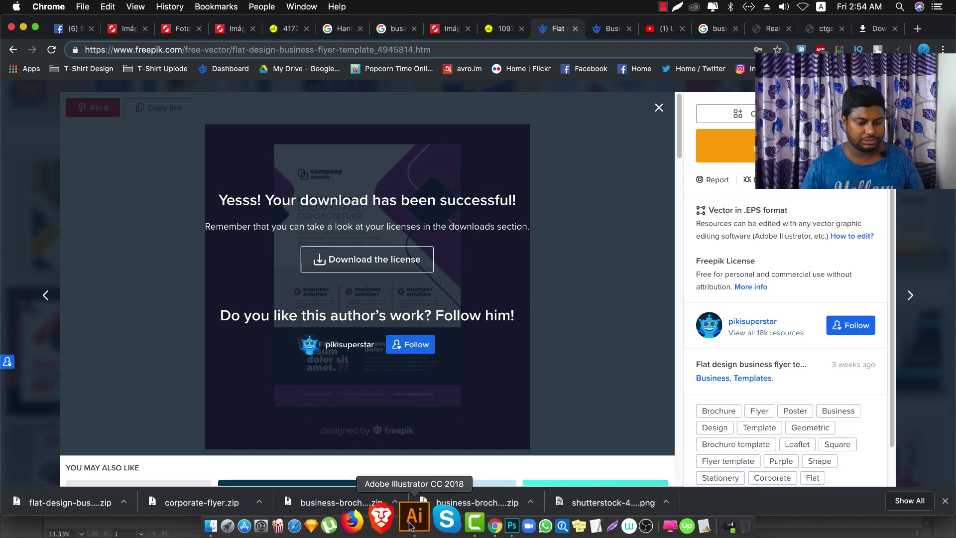
click(455, 521)
- Paste the captured flyer into the black rectangle document and centre it on the canvas
click(488, 519)
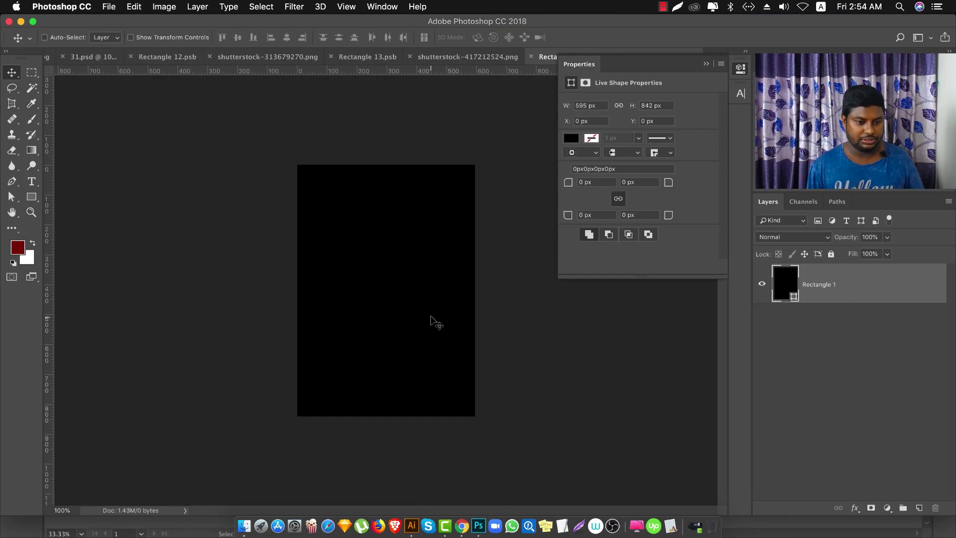
key(ctrl+v)
key(ctrl+t)
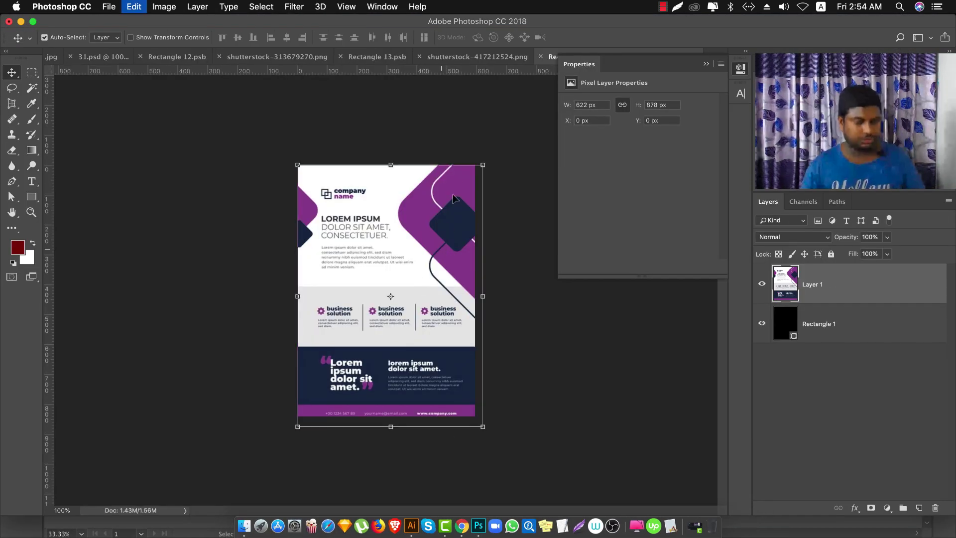
key(Return)
key(ctrl+a)
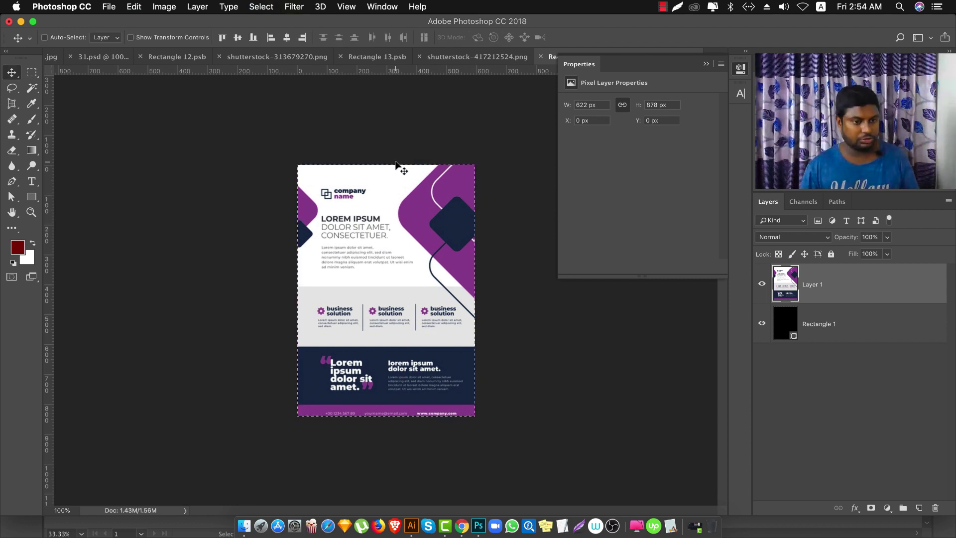
click(287, 39)
click(238, 38)
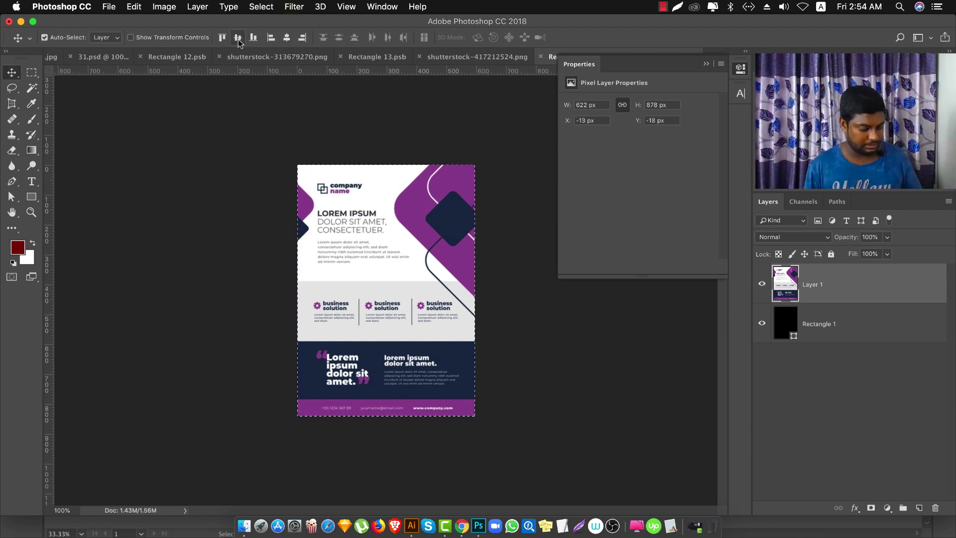
key(ctrl+d)
- Free Transform the flyer to about 599×846 px so it fills the rectangle
key(ctrl+t)
drag(479, 159, 474, 166)
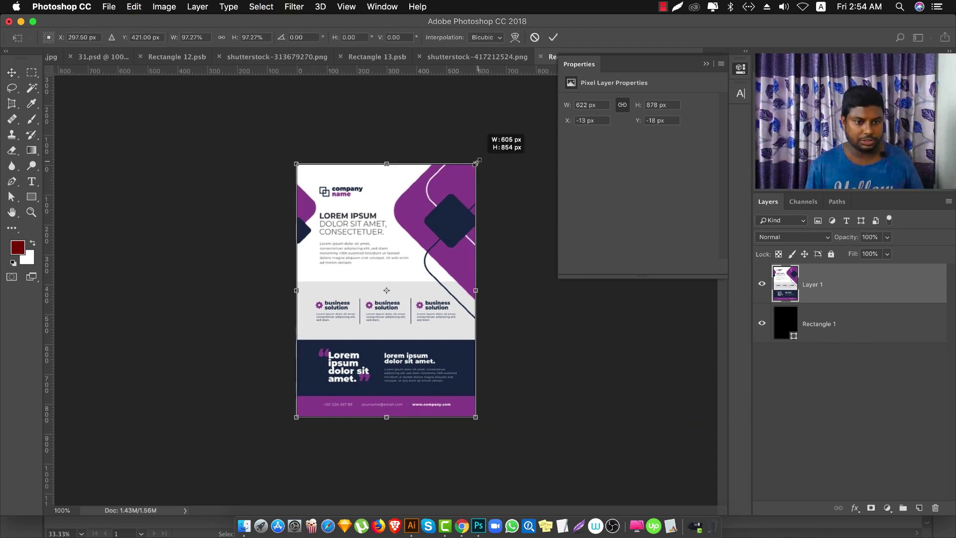
key(Return)
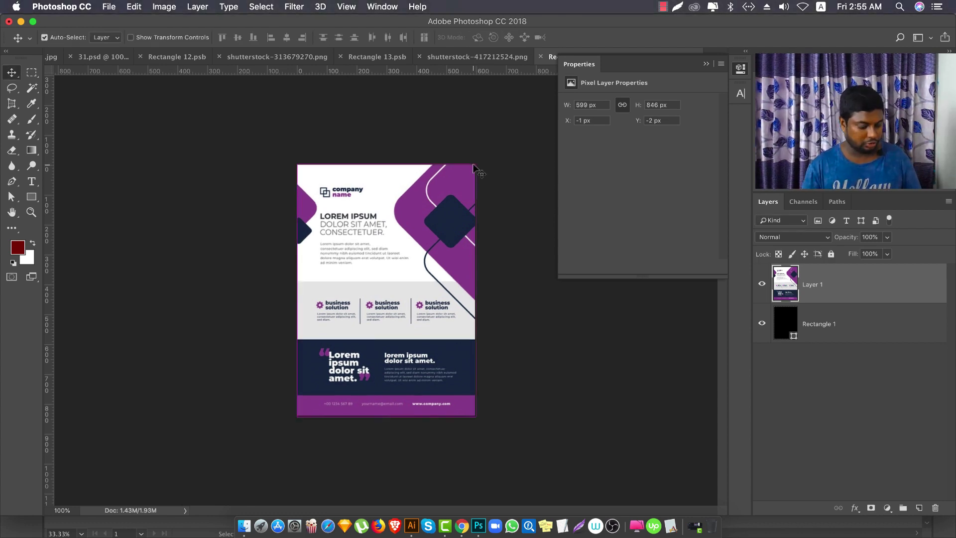
click(740, 68)
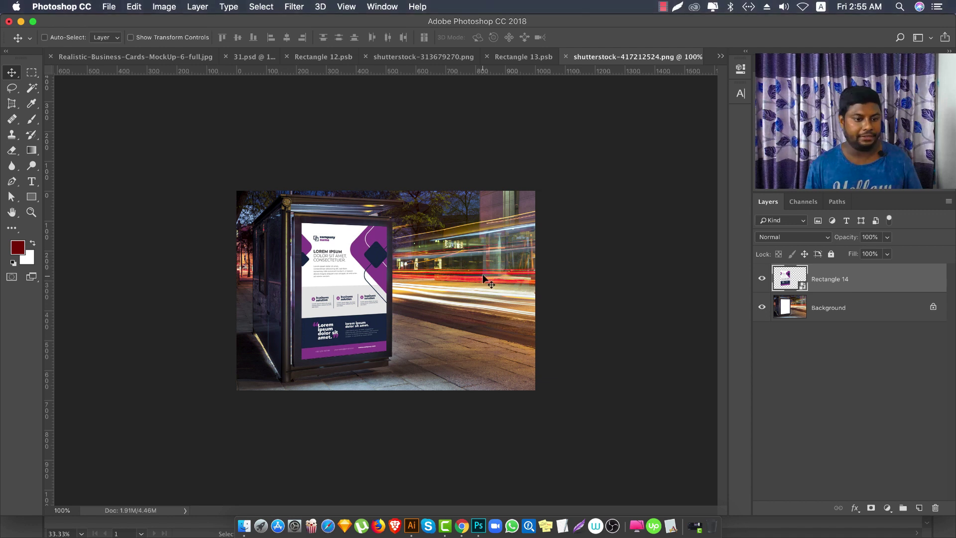
key(super)
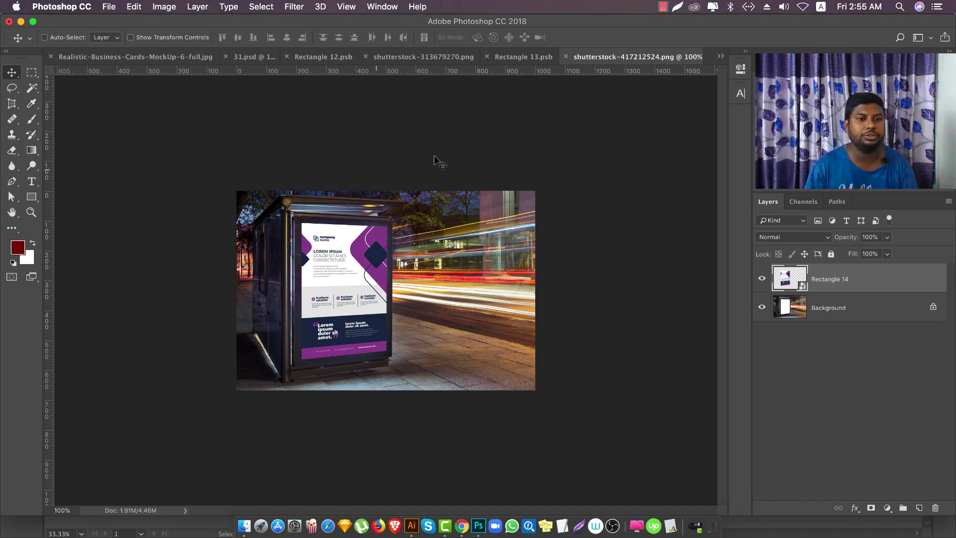
click(461, 526)
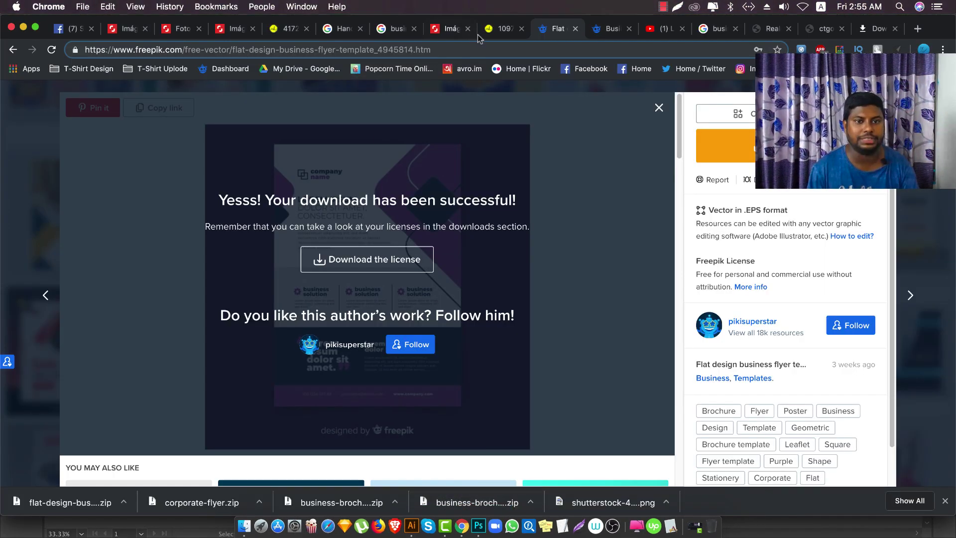
- Revisit the bus-stop light box image page, select its title, then return to the poster mockup results
click(455, 31)
click(503, 28)
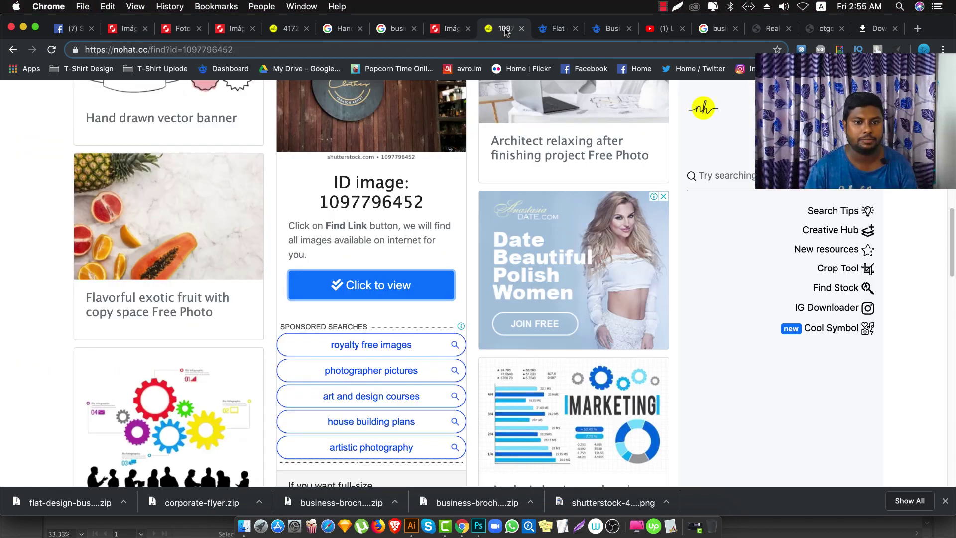
click(238, 31)
click(179, 28)
scroll(182, 381, down, 1)
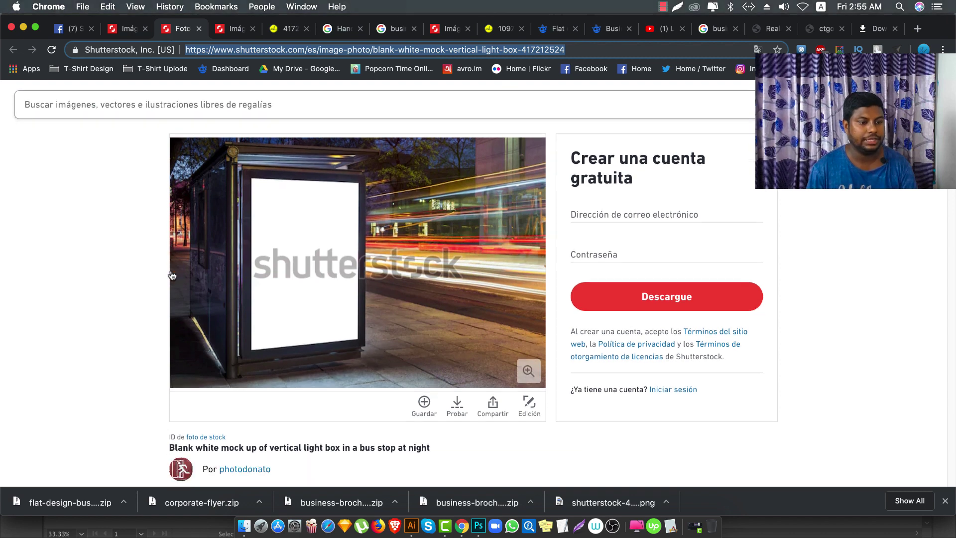
scroll(183, 381, down, 3)
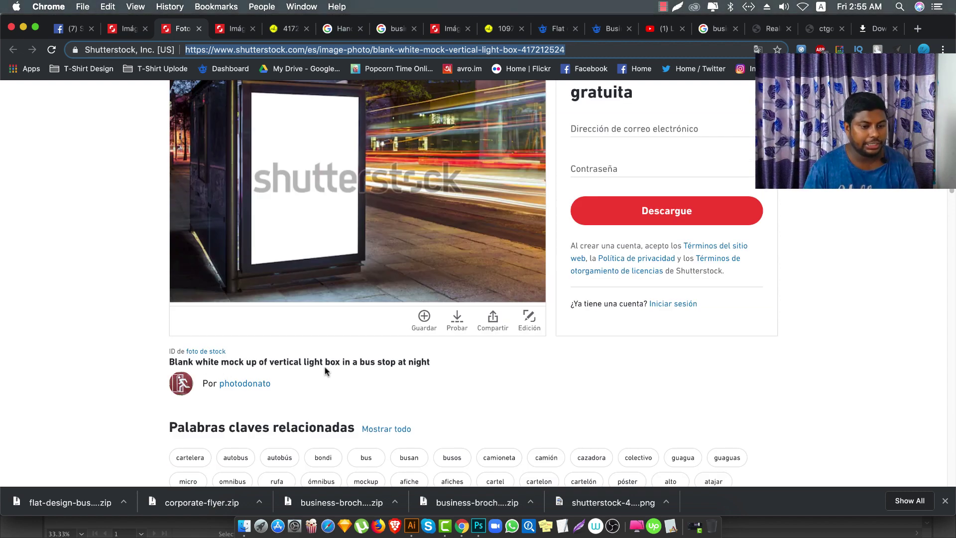
drag(273, 361, 392, 364)
scroll(275, 228, up, 3)
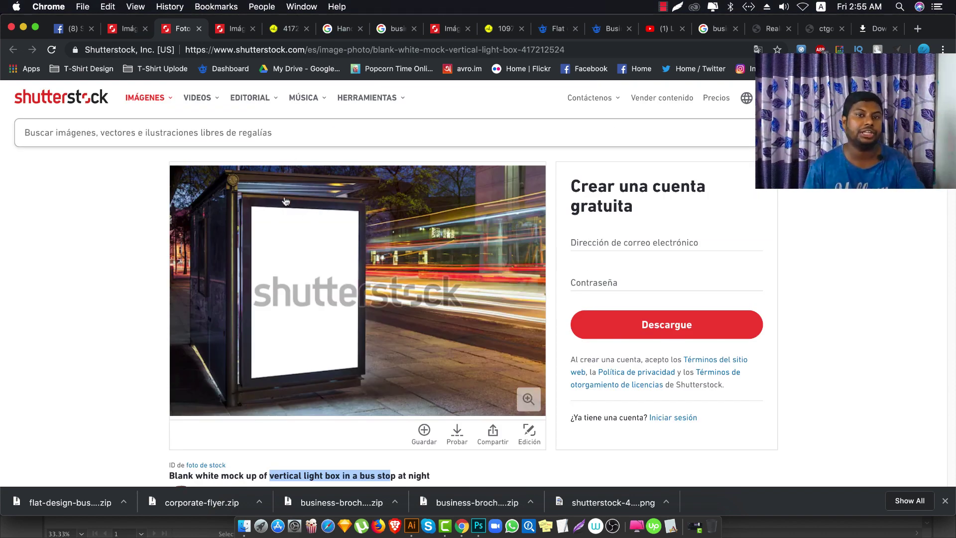
click(131, 28)
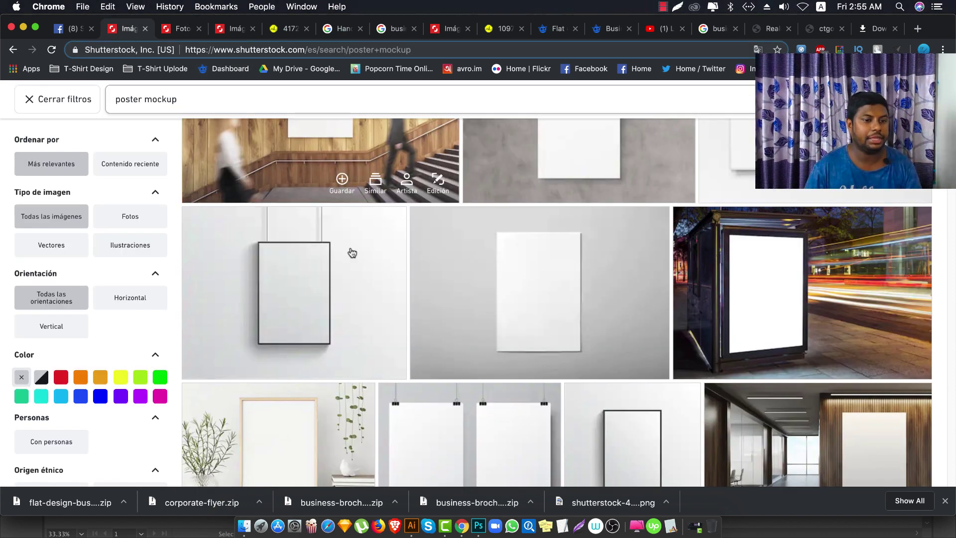
scroll(349, 254, down, 1)
scroll(324, 257, down, 4)
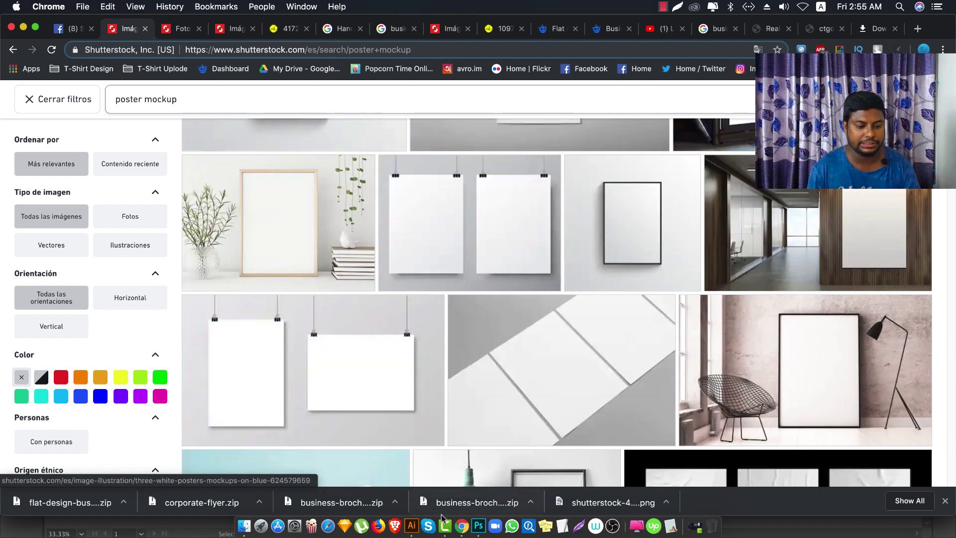
- Open shutterstock-377800981.png from Finder's Downloads folder with Adobe Photoshop CC 2018
click(244, 526)
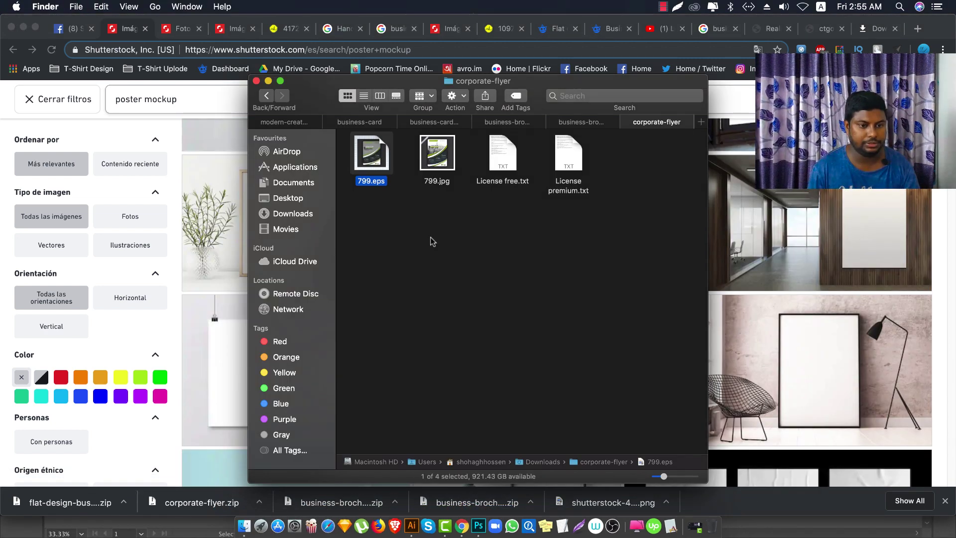
click(297, 214)
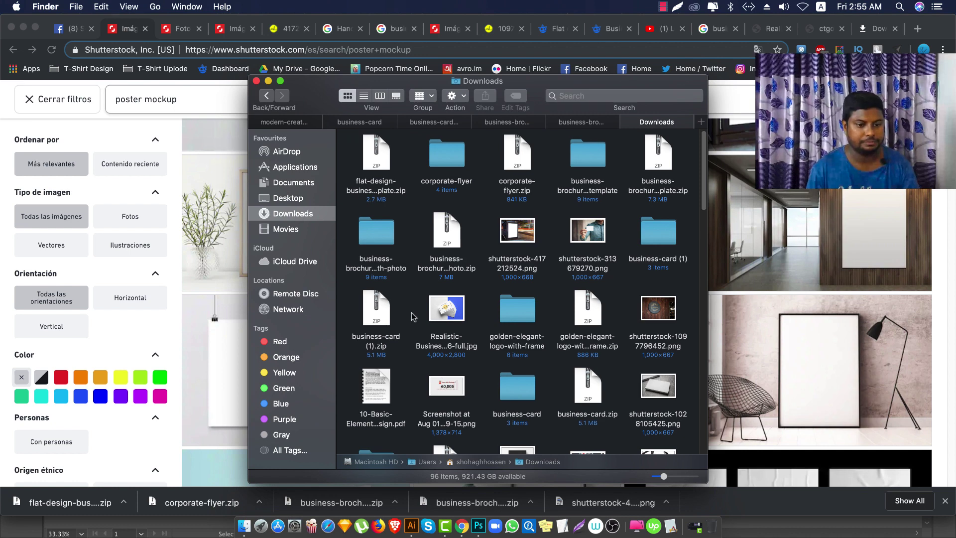
scroll(439, 300, down, 2)
scroll(439, 298, down, 1)
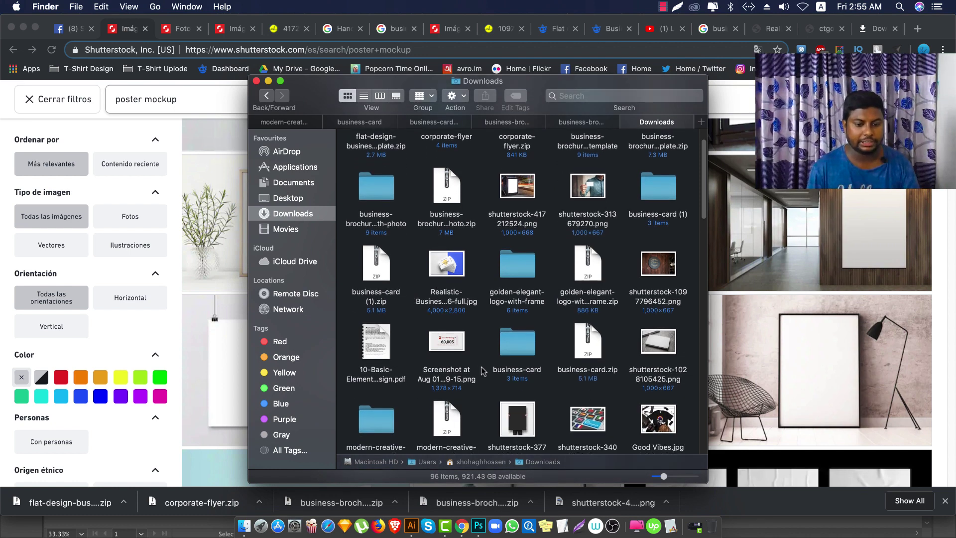
right_click(518, 433)
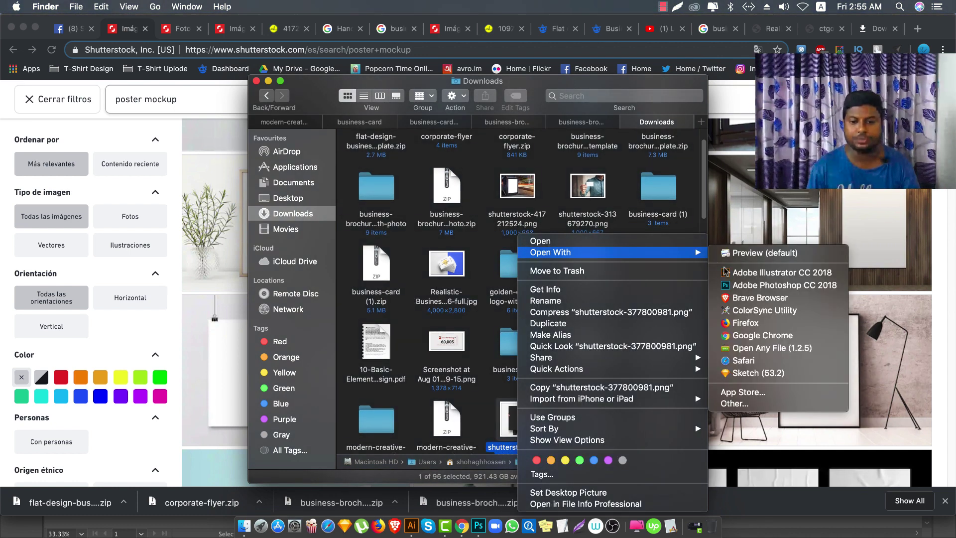
click(748, 285)
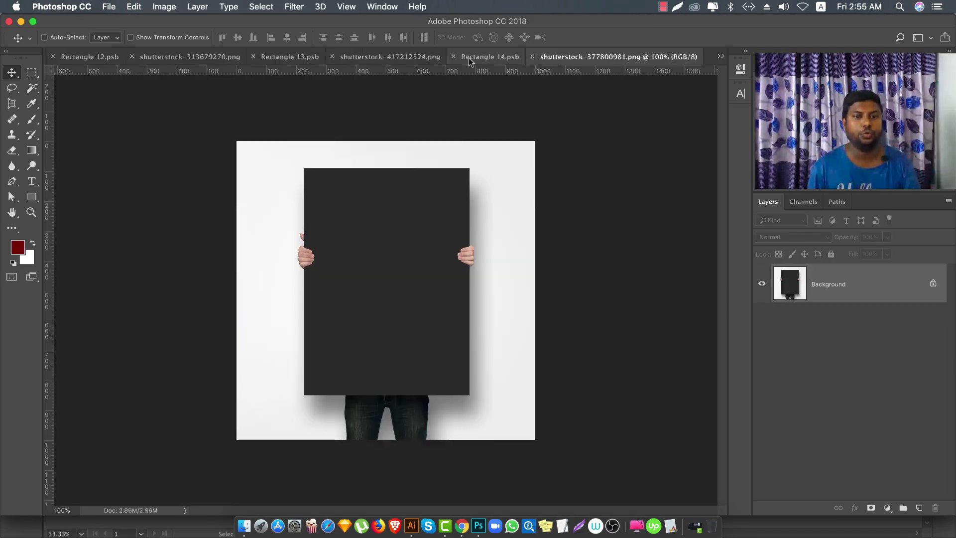
- Close Rectangle 14, the bus-stop mockup, Rectangle 13 and shutterstock-313679270.png without saving
click(456, 56)
click(411, 57)
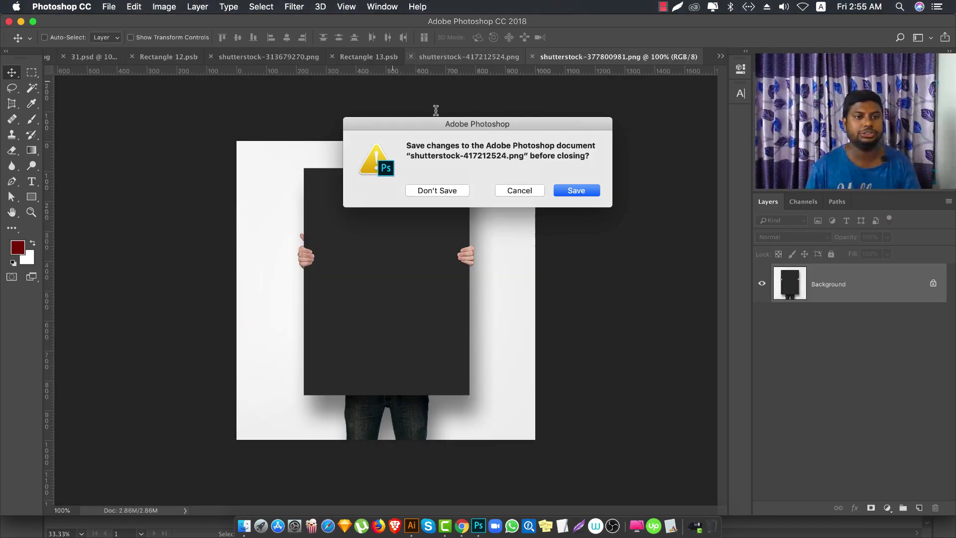
click(437, 191)
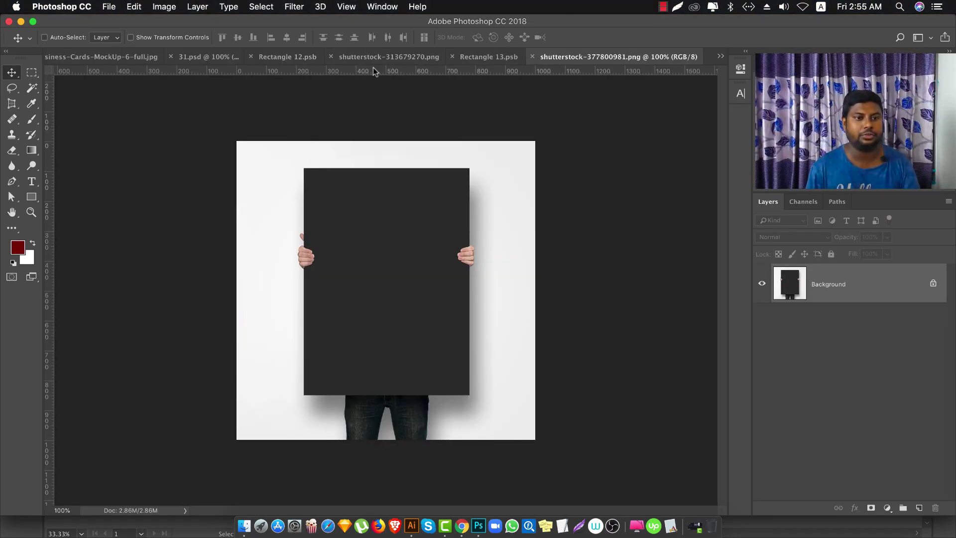
click(453, 56)
click(411, 57)
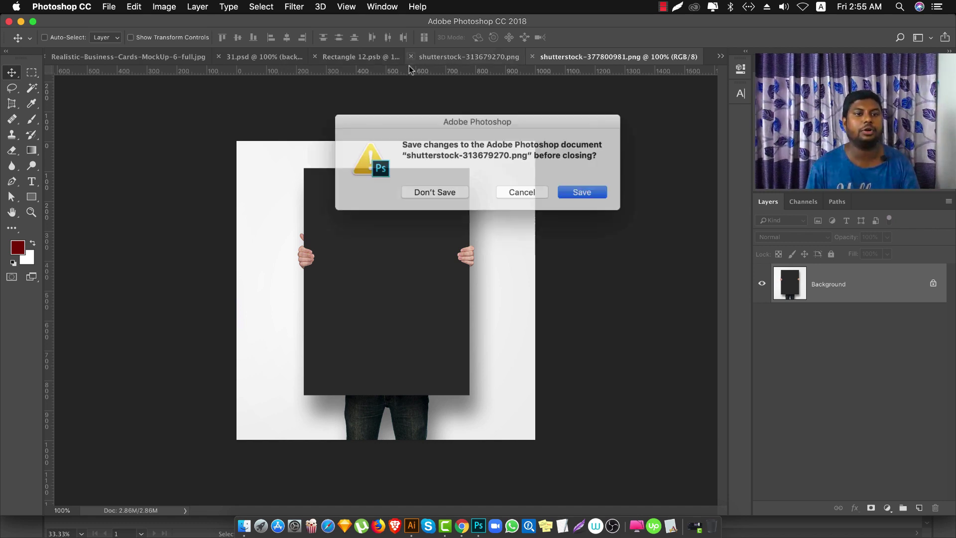
click(437, 190)
- Close Rectangle 12.psb, 31.psd and the business cards mockup without saving
click(411, 57)
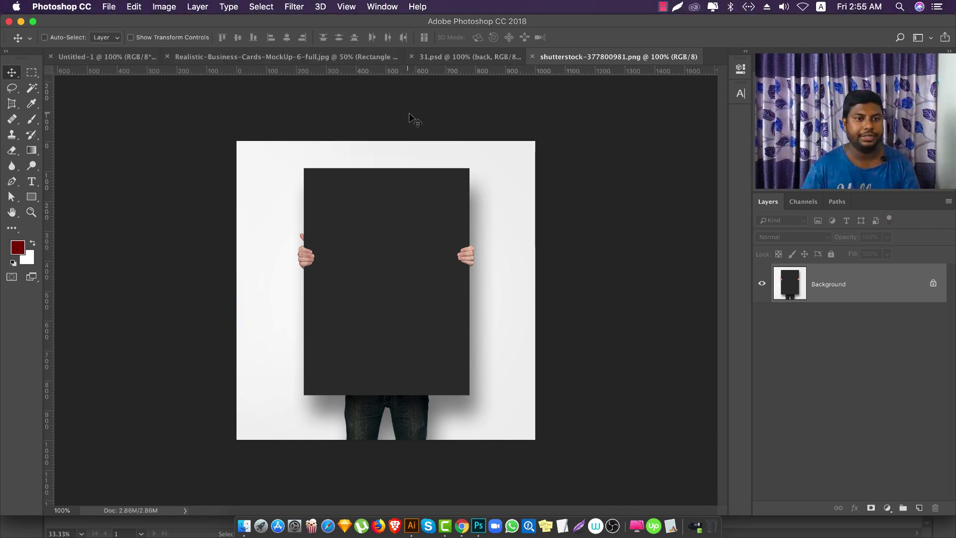
click(411, 56)
click(436, 189)
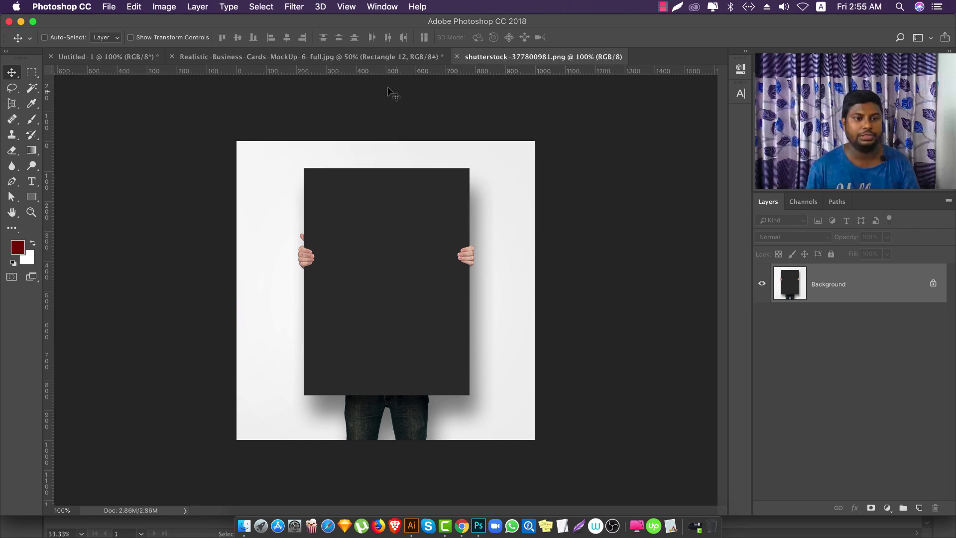
click(171, 56)
click(433, 189)
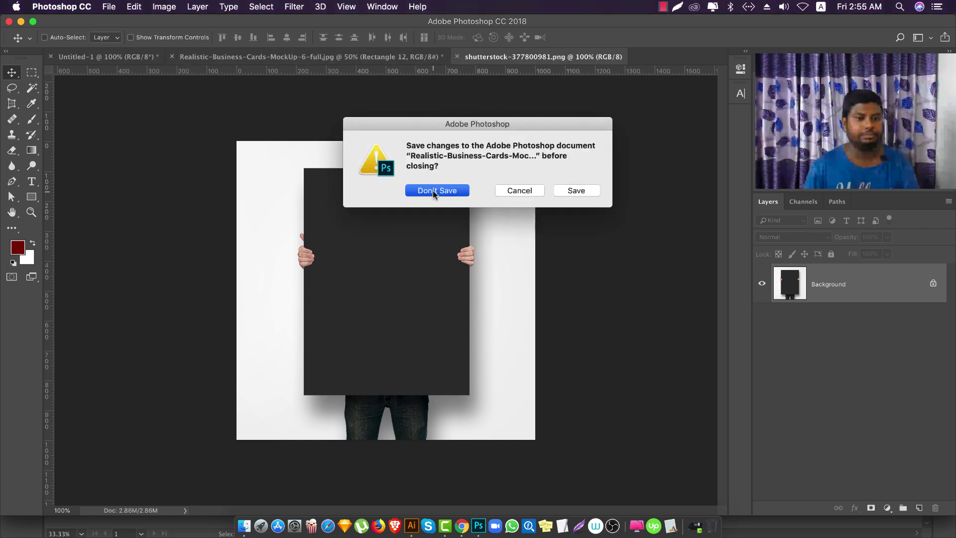
scroll(319, 236, up, 3)
scroll(416, 215, down, 3)
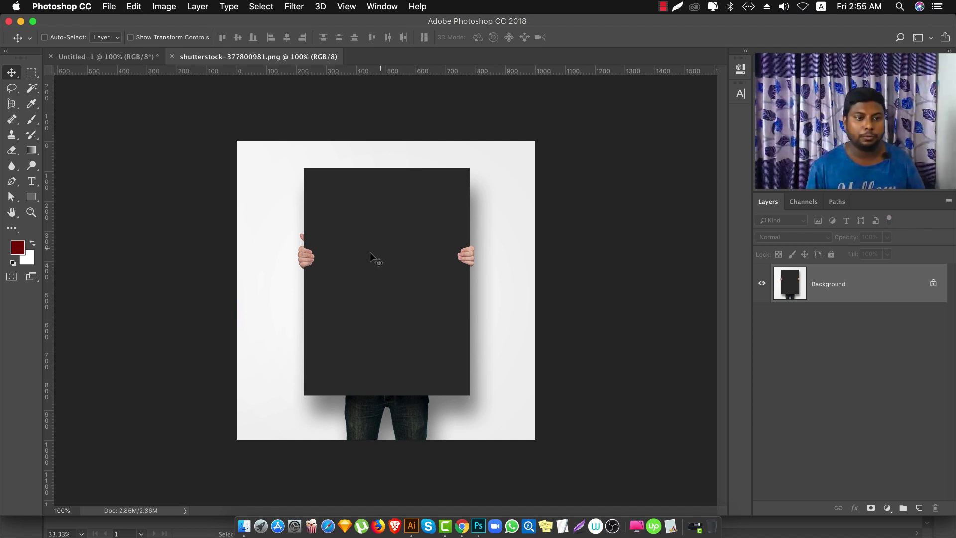
scroll(371, 261, up, 3)
scroll(367, 265, down, 3)
- Use the Rectangle tool's Create Rectangle dialog to enter 8.3 in by 11.7in
click(31, 198)
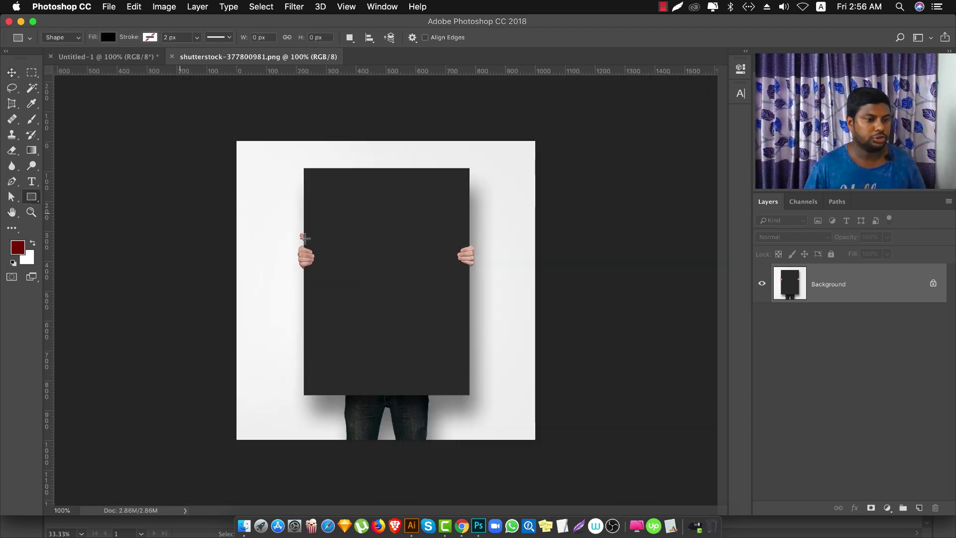
click(330, 228)
text(8.3)
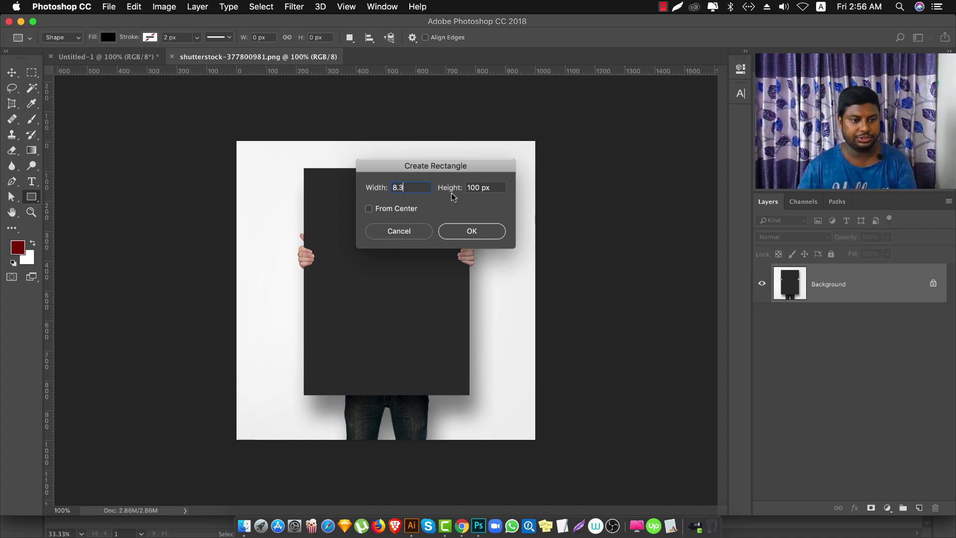
text( in)
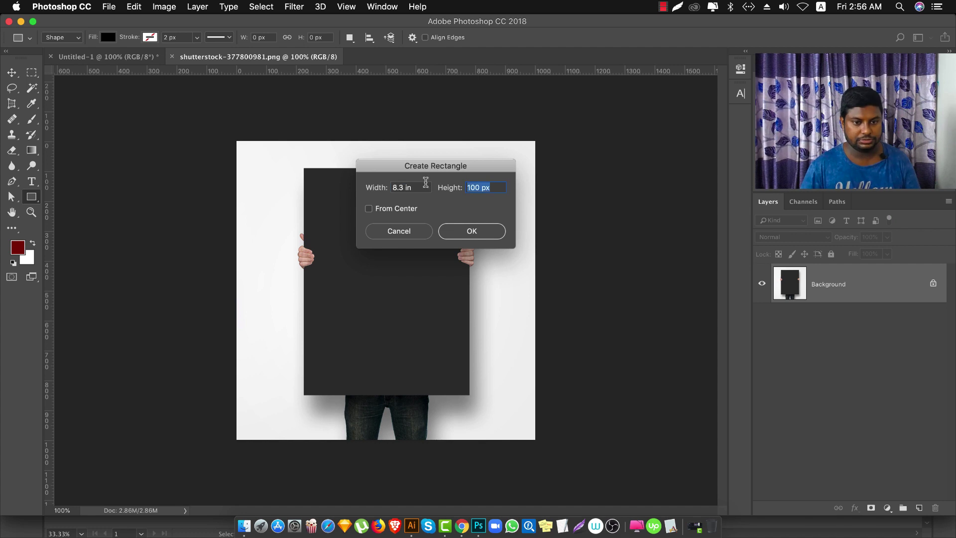
text(11.7in)
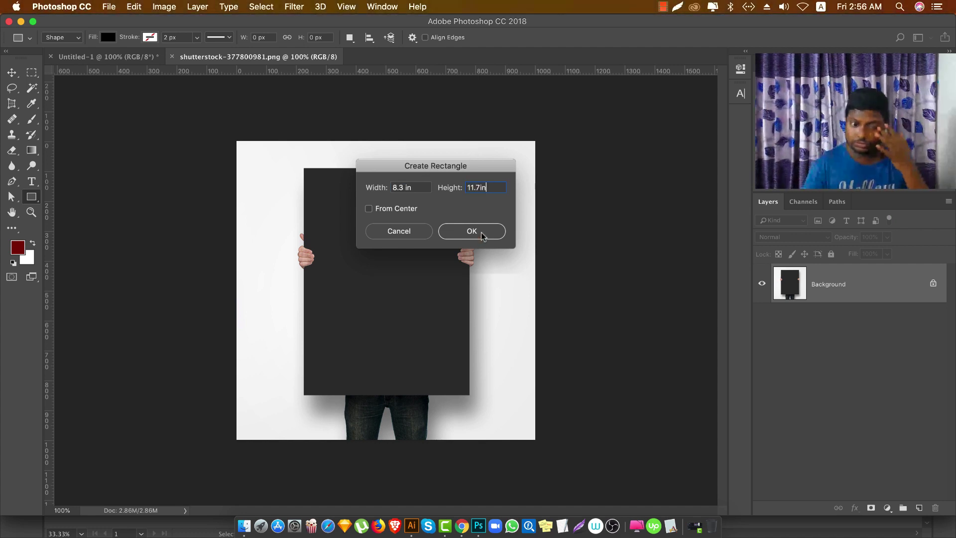
- Create the black rectangle, move it over the board, and convert it to a smart object
click(481, 232)
key(v)
drag(412, 269, 381, 207)
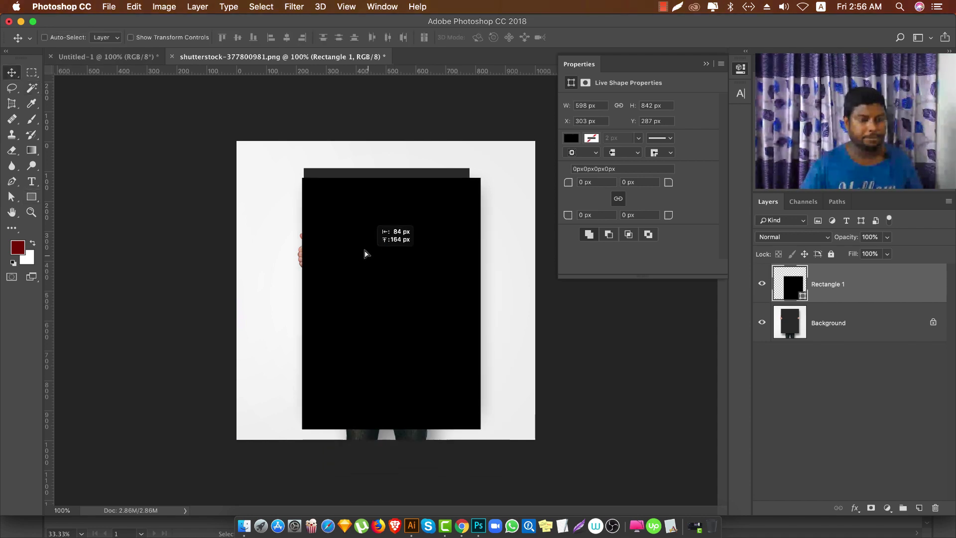
right_click(883, 280)
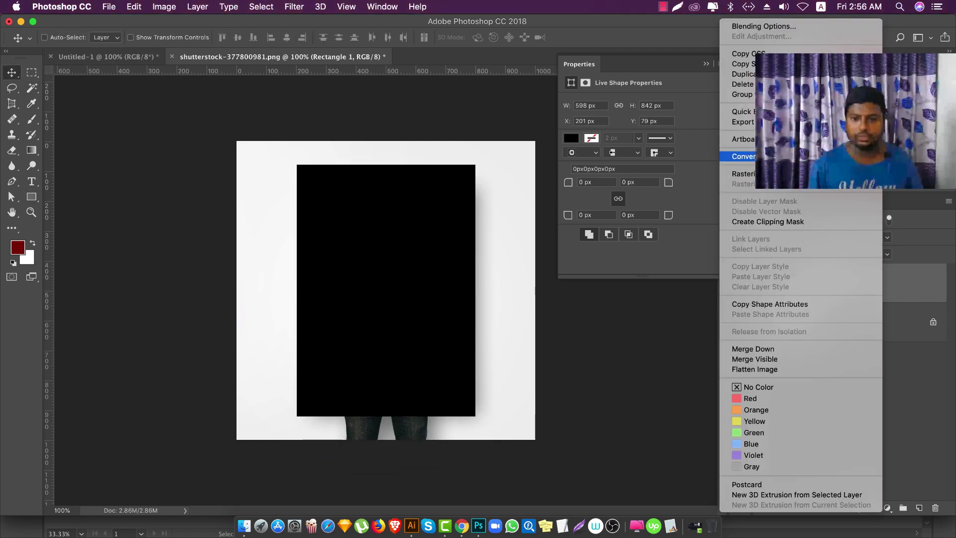
click(743, 157)
scroll(392, 225, up, 1)
scroll(392, 225, down, 2)
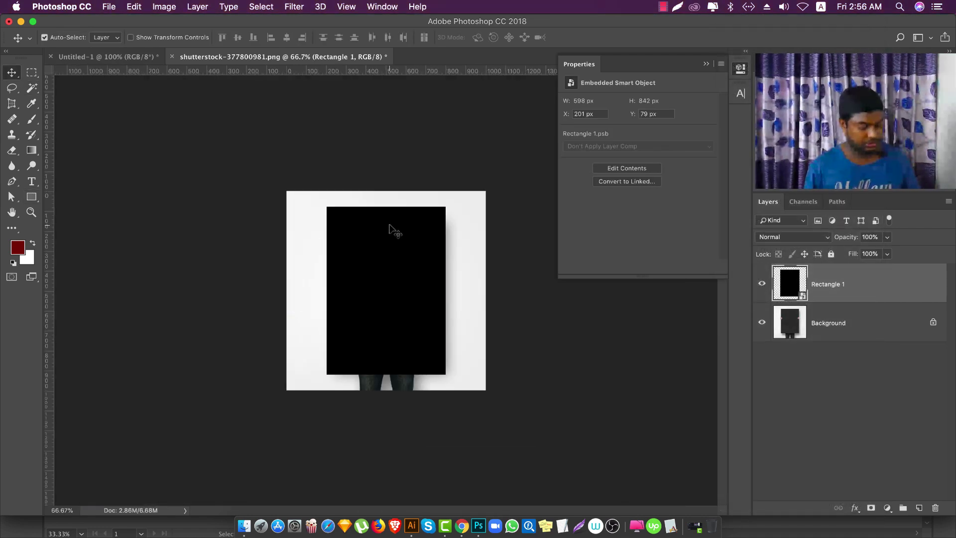
- Scale Rectangle 1 down and align its top-left corner with the board
key(ctrl+t)
drag(446, 204, 446, 209)
scroll(446, 210, up, 7)
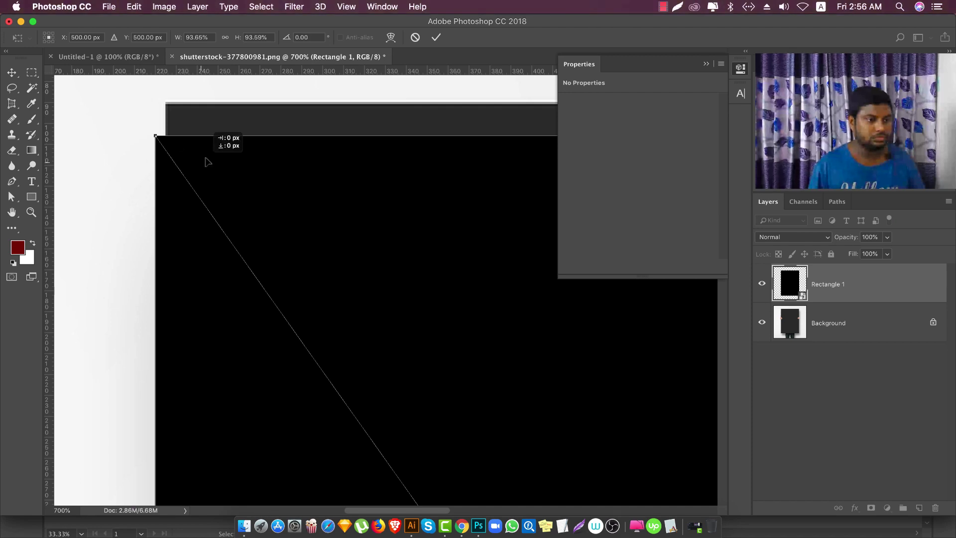
drag(206, 158, 214, 132)
scroll(163, 100, up, 7)
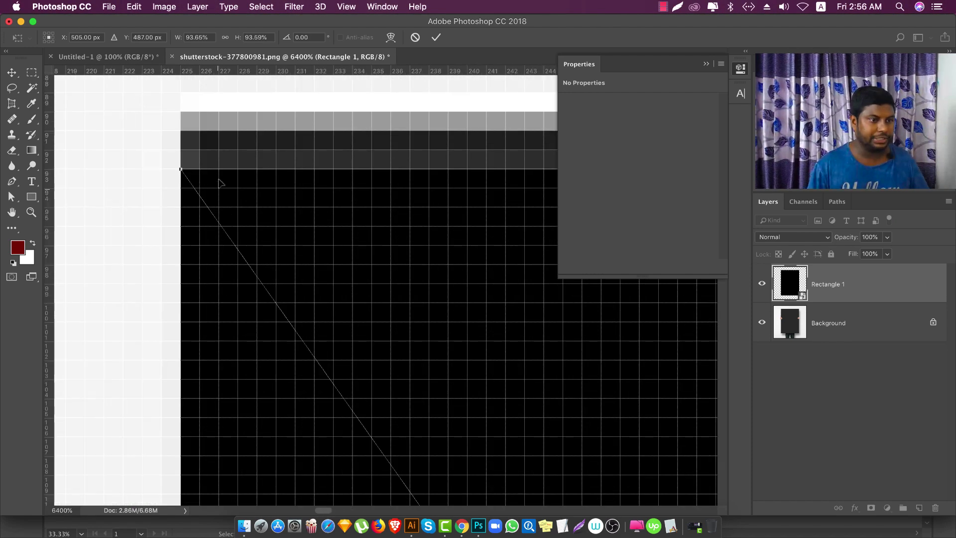
drag(220, 182, 220, 125)
scroll(144, 208, down, 15)
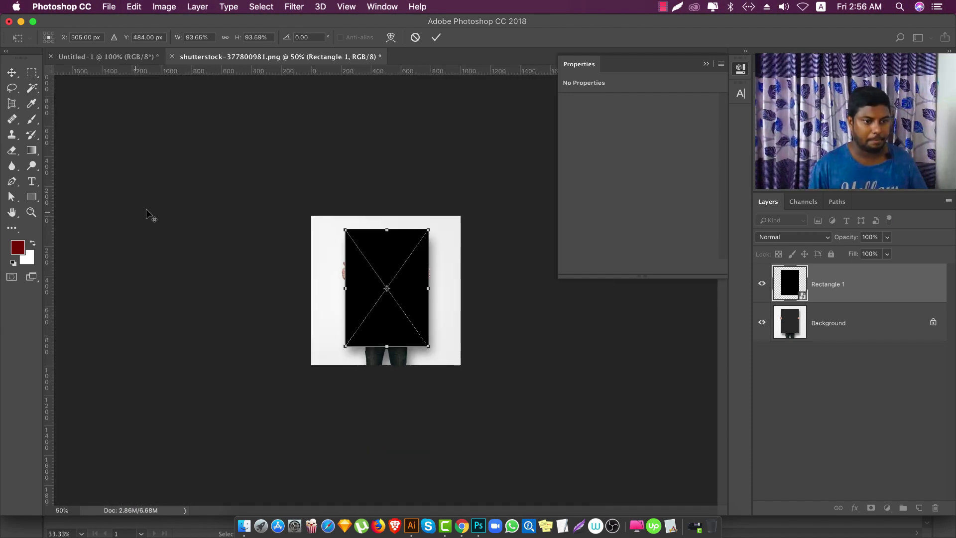
scroll(399, 263, up, 5)
scroll(461, 196, down, 5)
scroll(463, 183, up, 6)
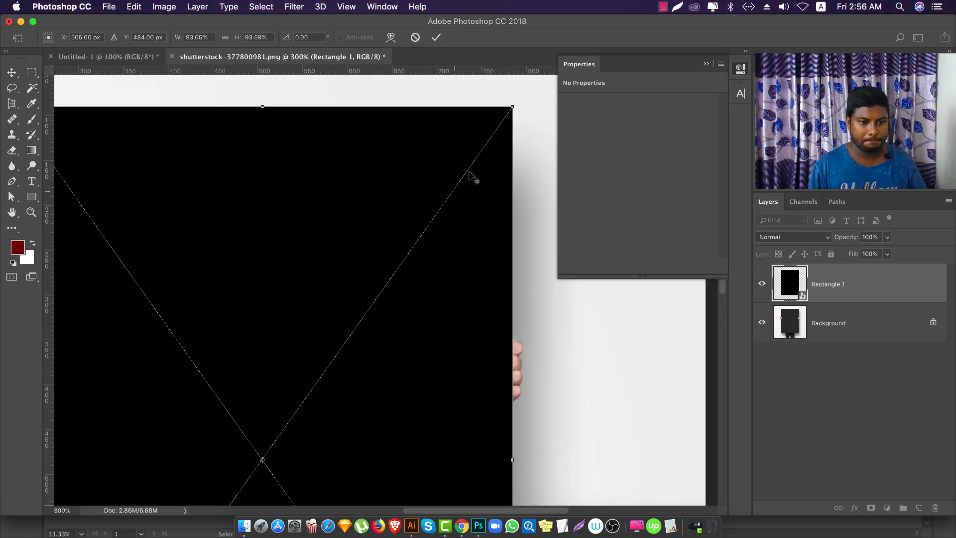
scroll(506, 107, up, 1)
- Fit the rectangle's top-right corner and bottom edge to the board, committing at 556 × 762 px
drag(516, 114, 508, 124)
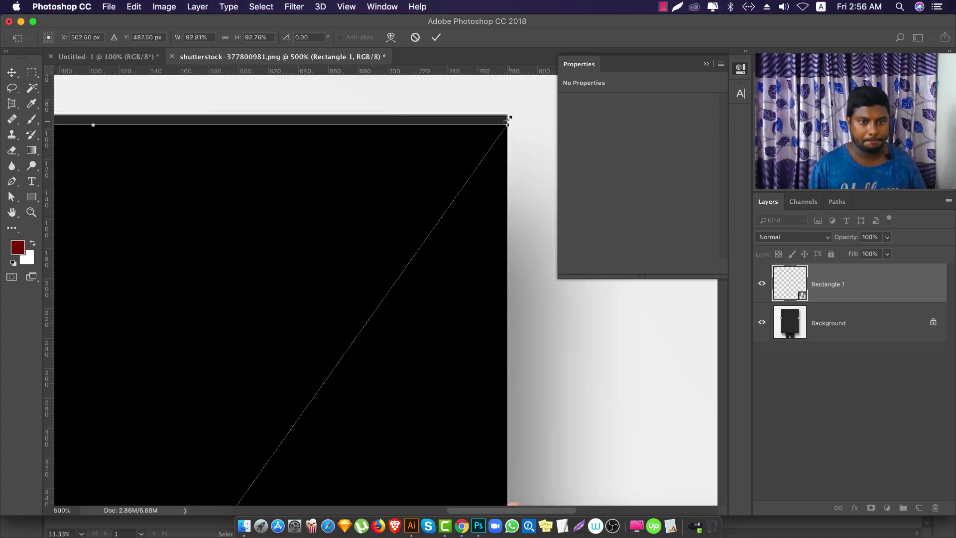
scroll(510, 139, up, 5)
drag(468, 180, 474, 142)
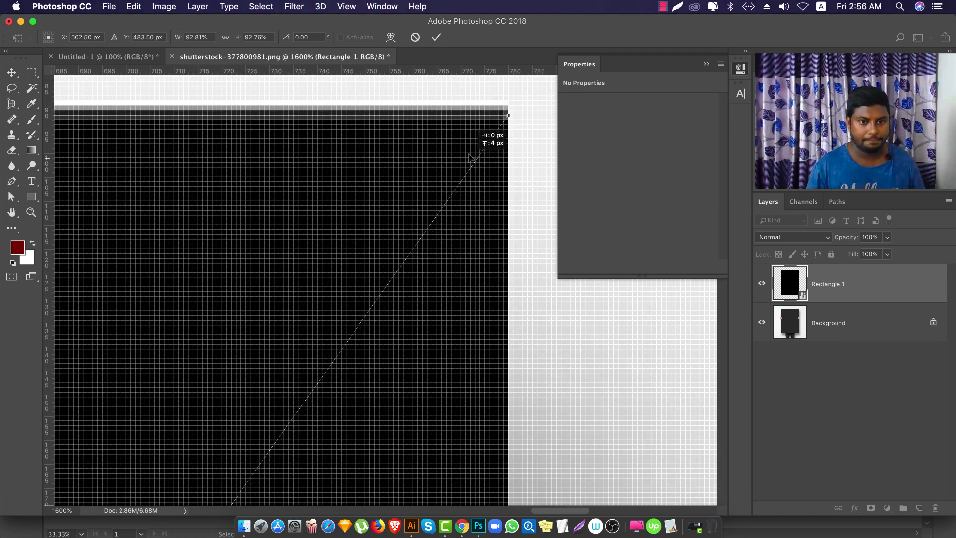
scroll(466, 207, down, 10)
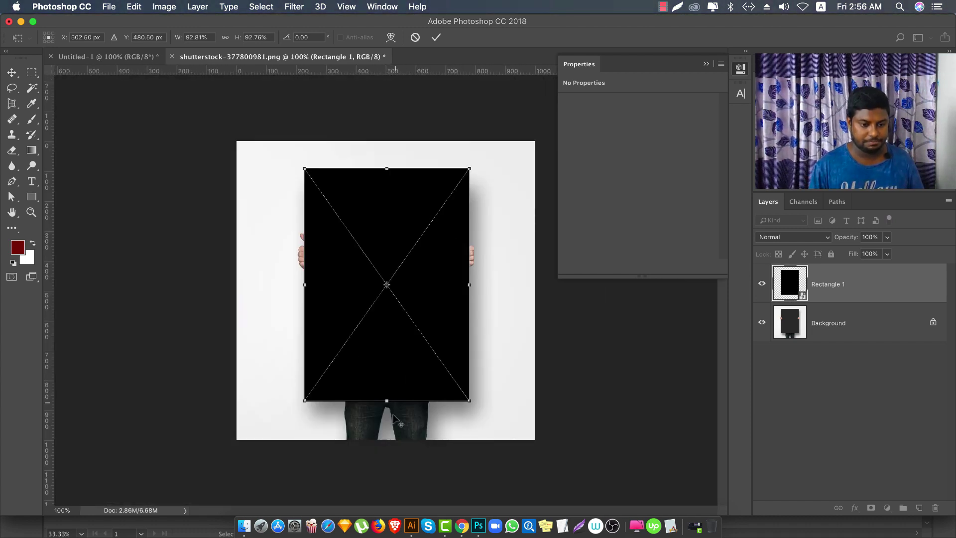
scroll(394, 418, up, 5)
drag(362, 331, 365, 301)
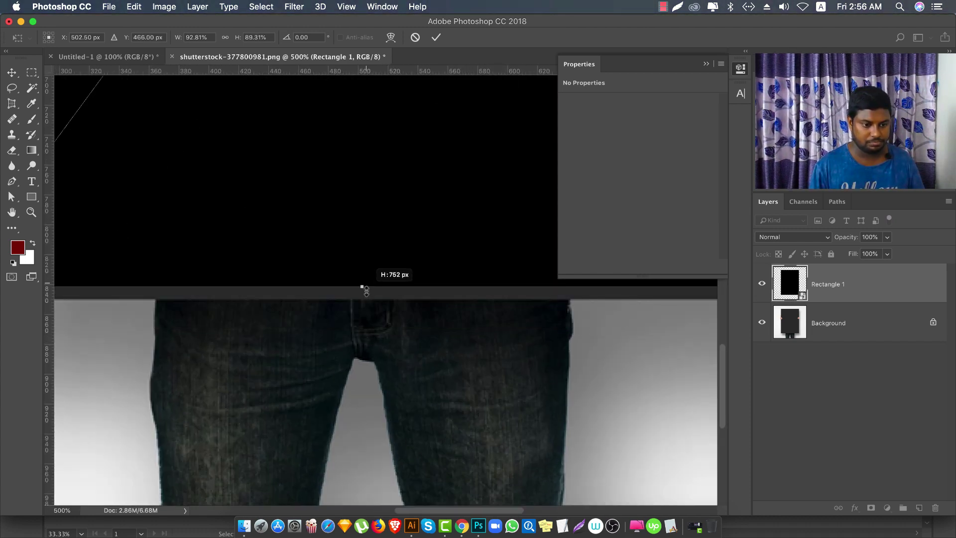
scroll(356, 318, down, 5)
scroll(476, 402, up, 5)
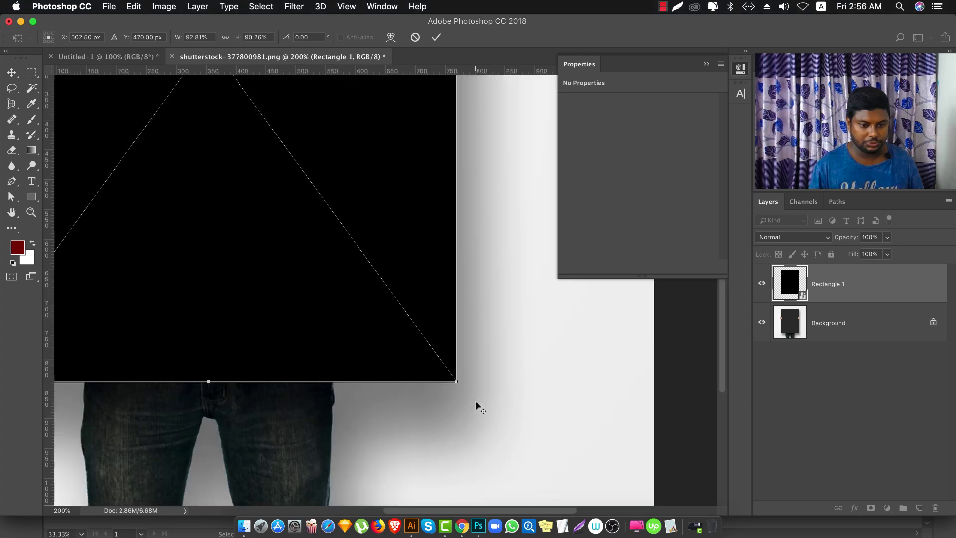
scroll(434, 374, up, 2)
scroll(146, 360, down, 3)
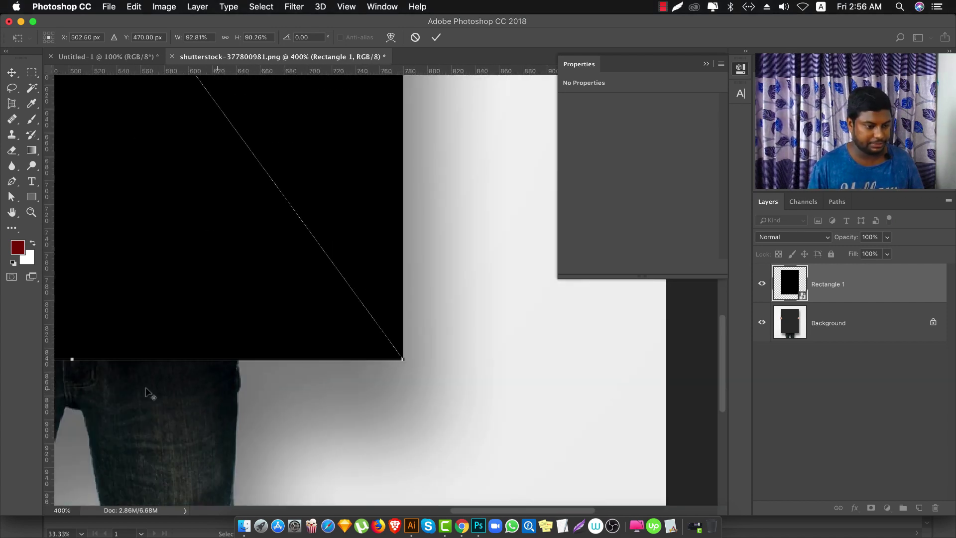
drag(72, 359, 71, 363)
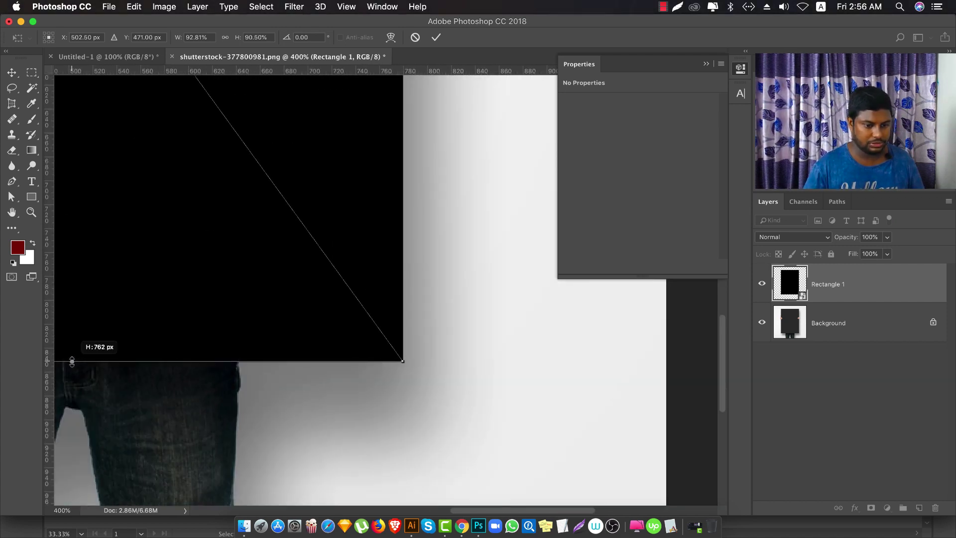
scroll(150, 385, down, 5)
scroll(316, 363, up, 5)
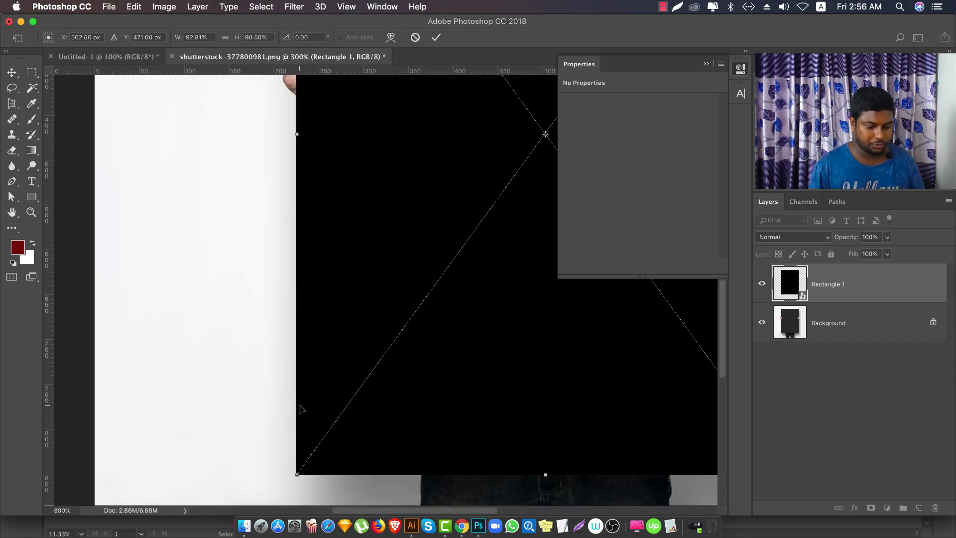
key(Return)
scroll(305, 405, down, 2)
scroll(312, 401, down, 4)
scroll(371, 308, up, 1)
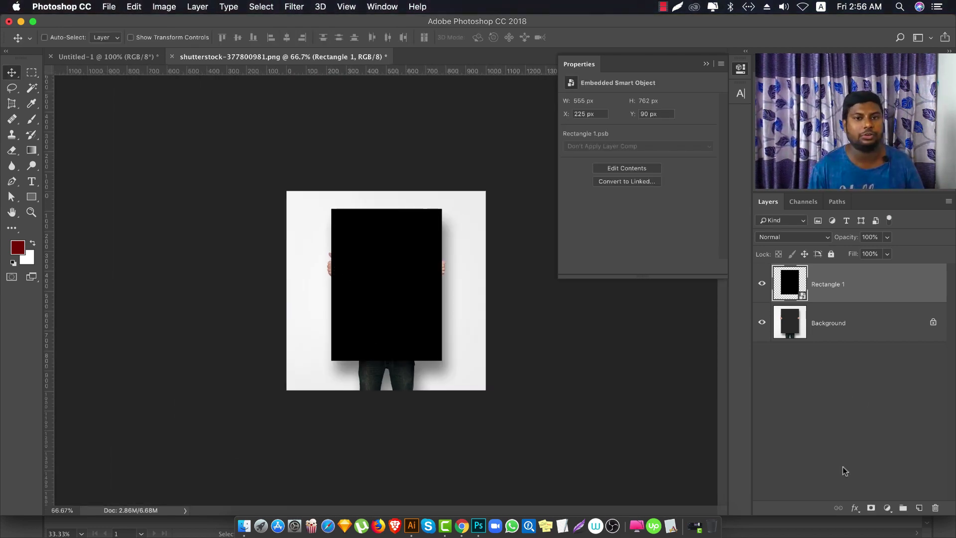
- Add a layer mask to Rectangle 1 and lower its opacity to 59%
click(870, 508)
scroll(254, 274, up, 2)
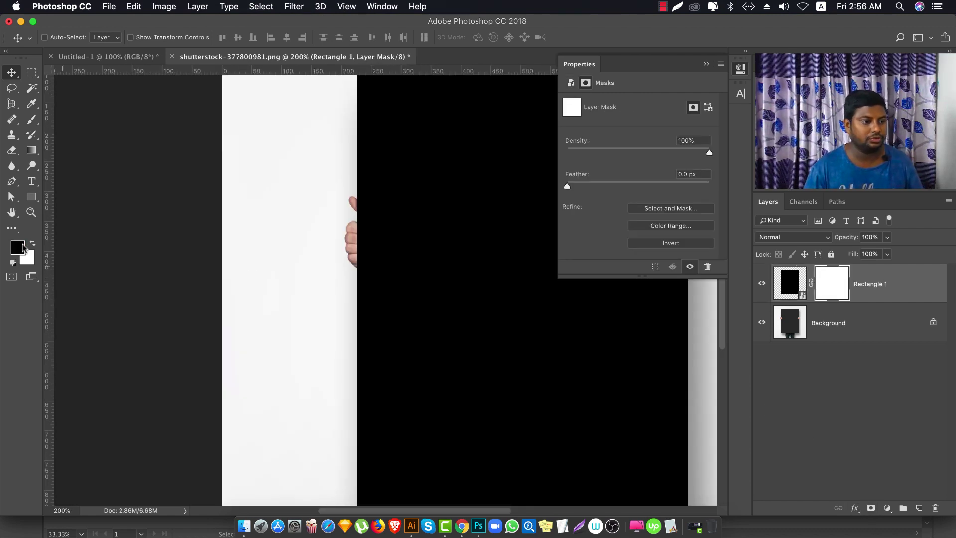
scroll(368, 227, up, 1)
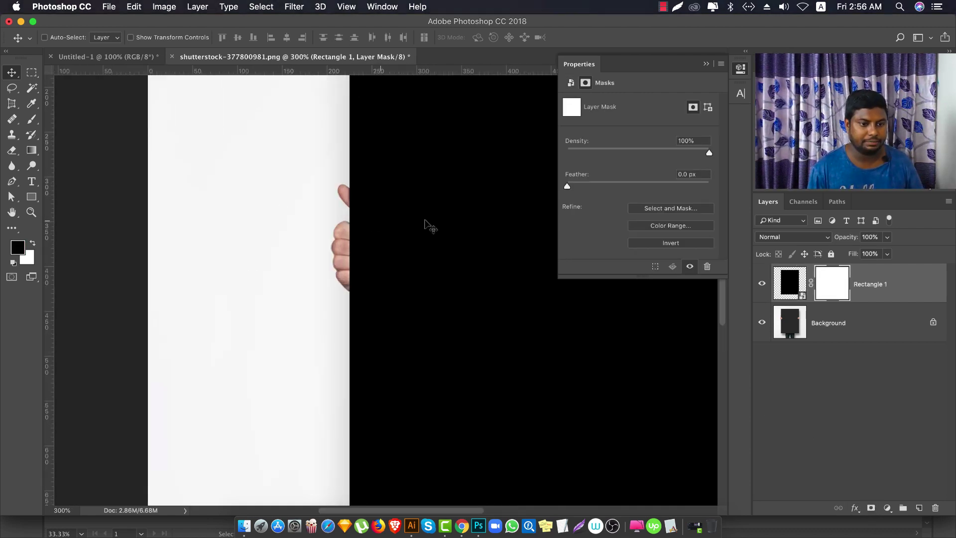
click(888, 237)
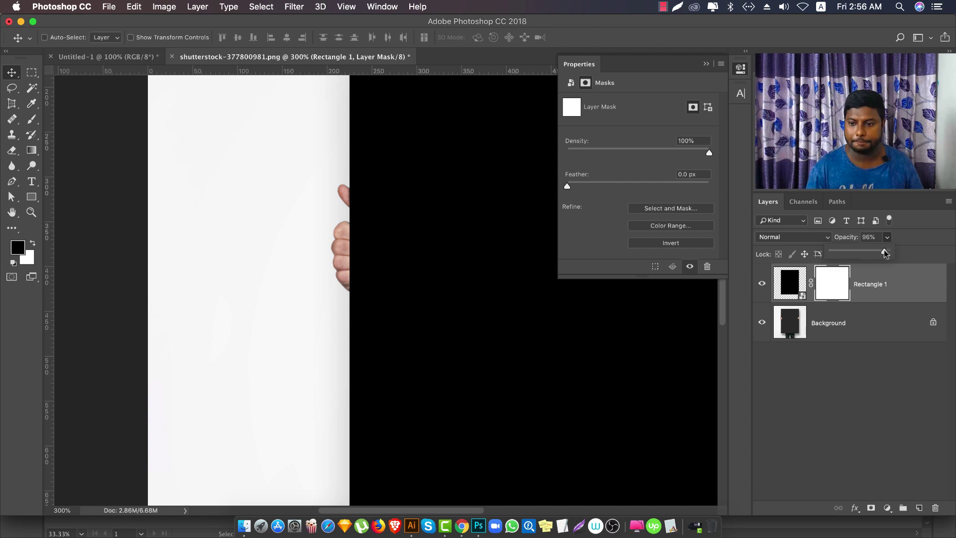
scroll(431, 198, up, 1)
scroll(359, 215, up, 2)
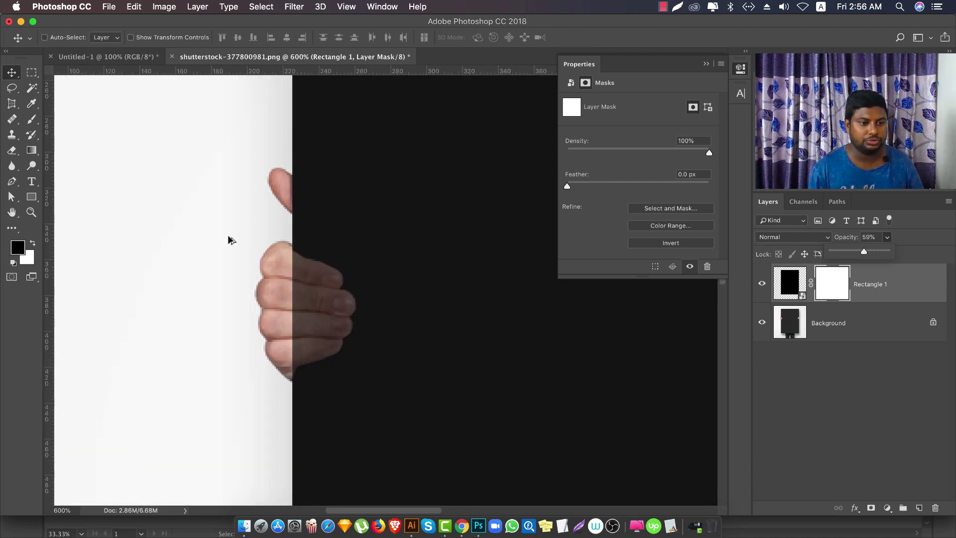
- Start a Pen path along the top of the left hand's fingers over the poster
key(p)
scroll(292, 248, up, 1)
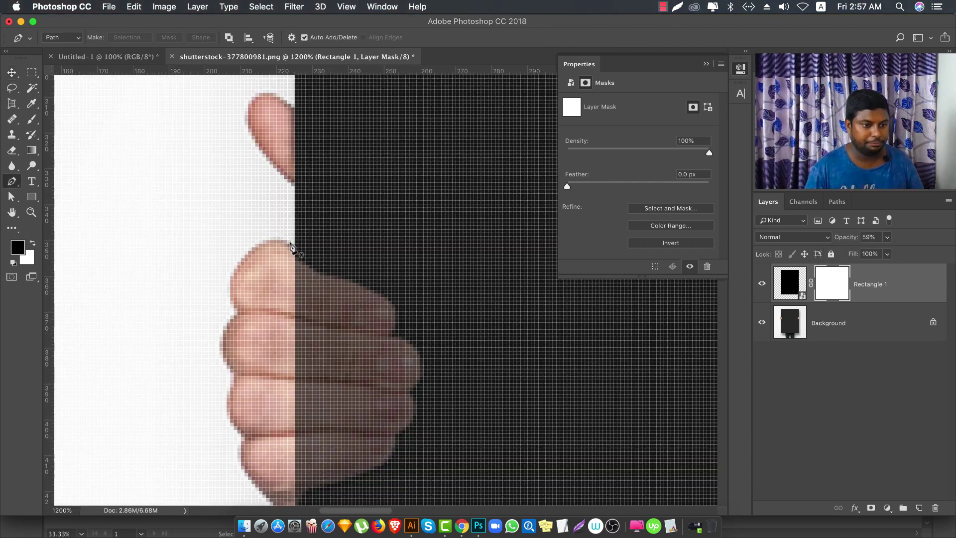
scroll(291, 254, up, 3)
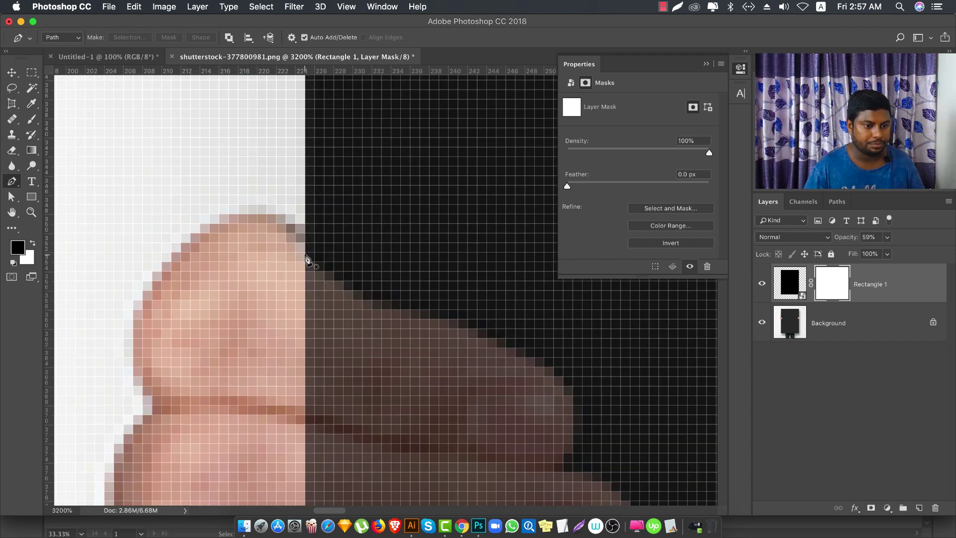
scroll(302, 235, down, 3)
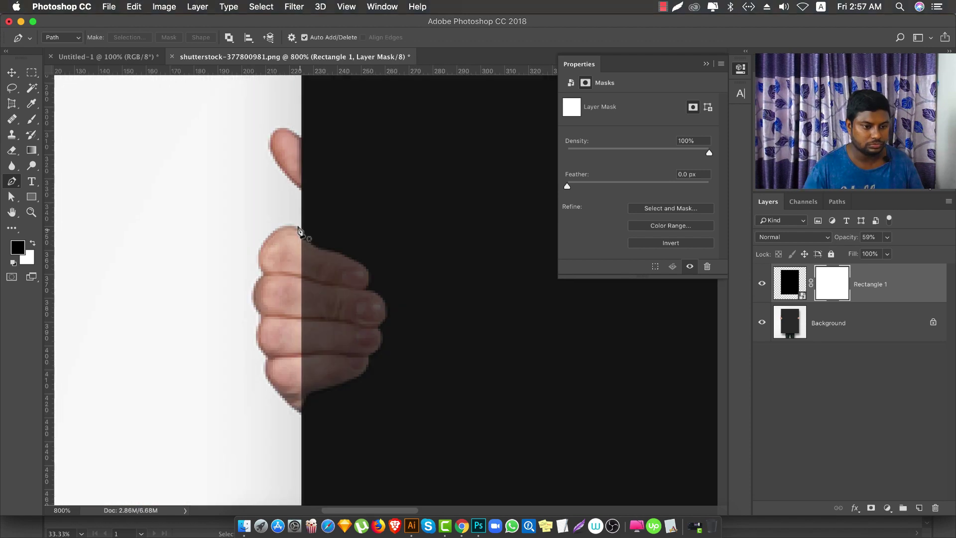
scroll(299, 232, up, 2)
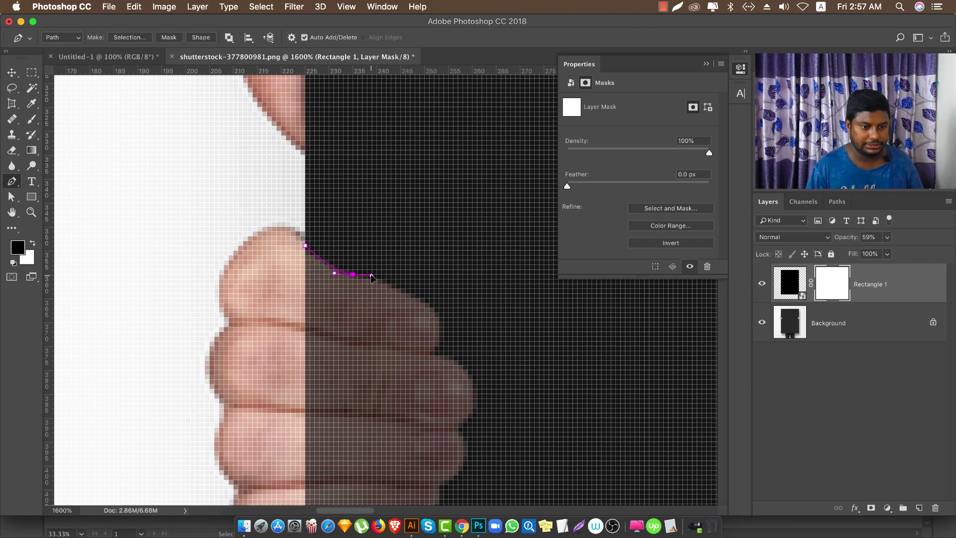
drag(434, 302, 437, 309)
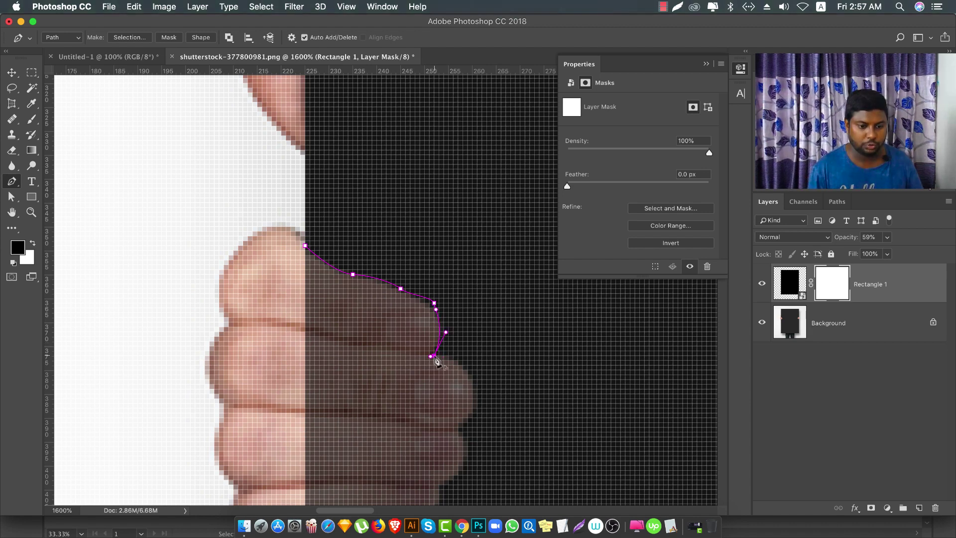
alt+click(435, 357)
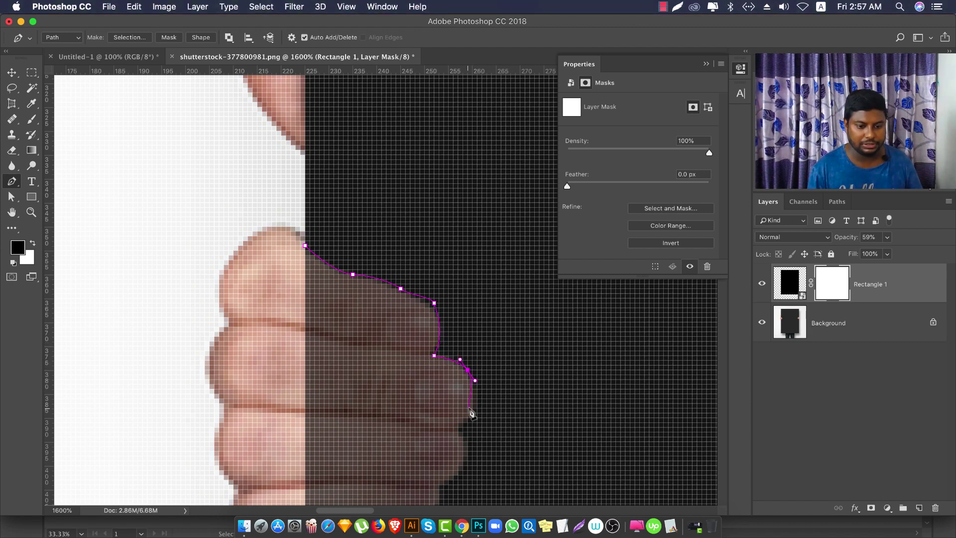
- Trace the path around the lower left fingers and close it at the start point
drag(464, 427, 458, 432)
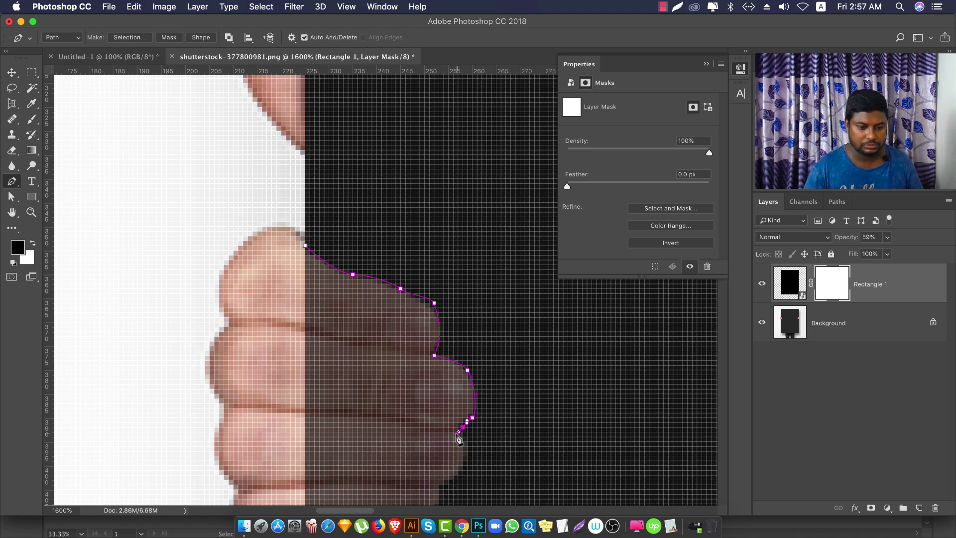
click(455, 477)
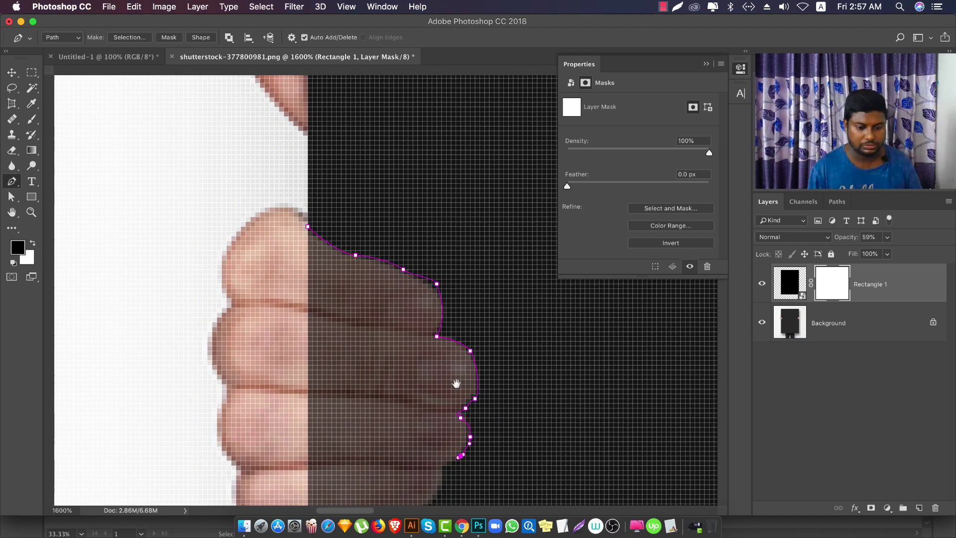
scroll(455, 384, down, 5)
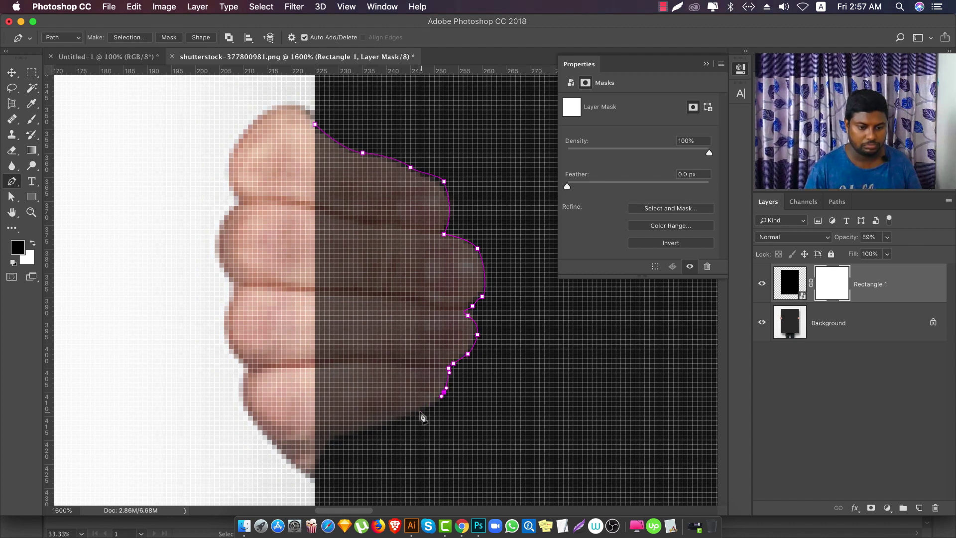
drag(358, 430, 348, 436)
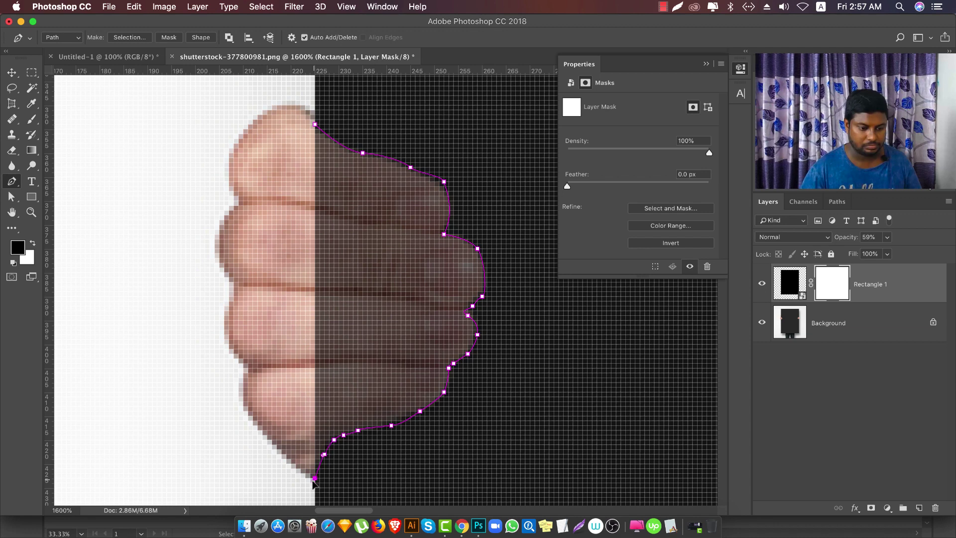
scroll(227, 482, down, 3)
drag(178, 381, 184, 349)
click(209, 272)
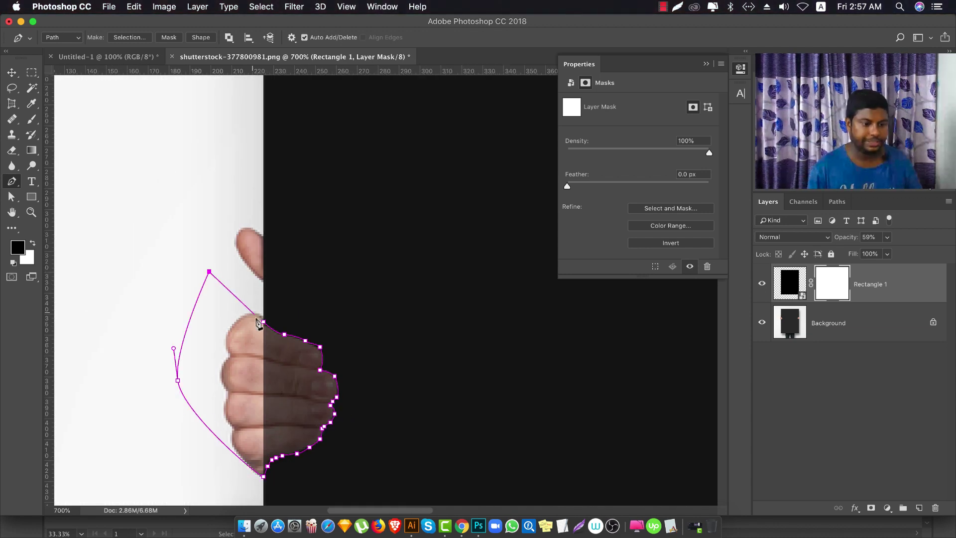
click(264, 326)
scroll(264, 326, down, 2)
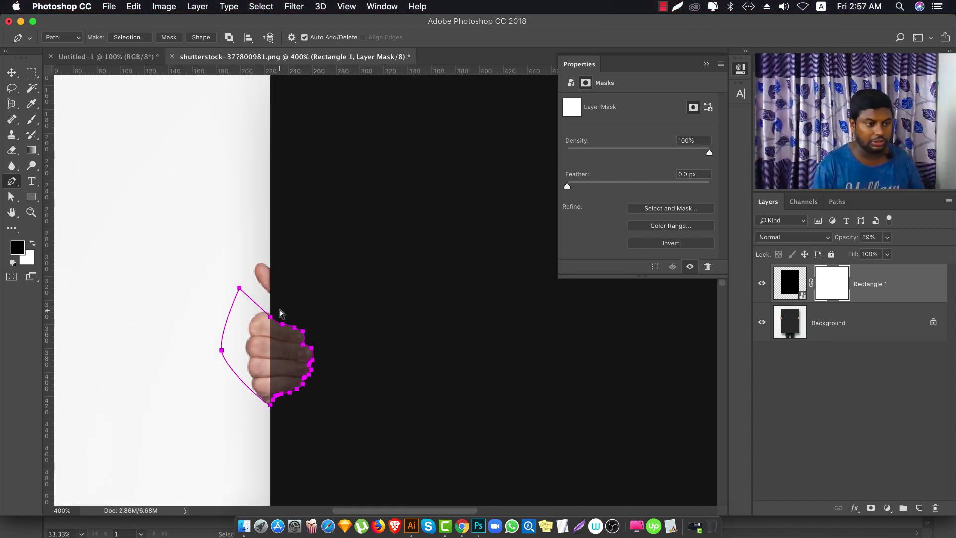
- Load the finger path as a selection, brush it into Rectangle 1's mask, then deselect
key(ctrl+Return)
key(v)
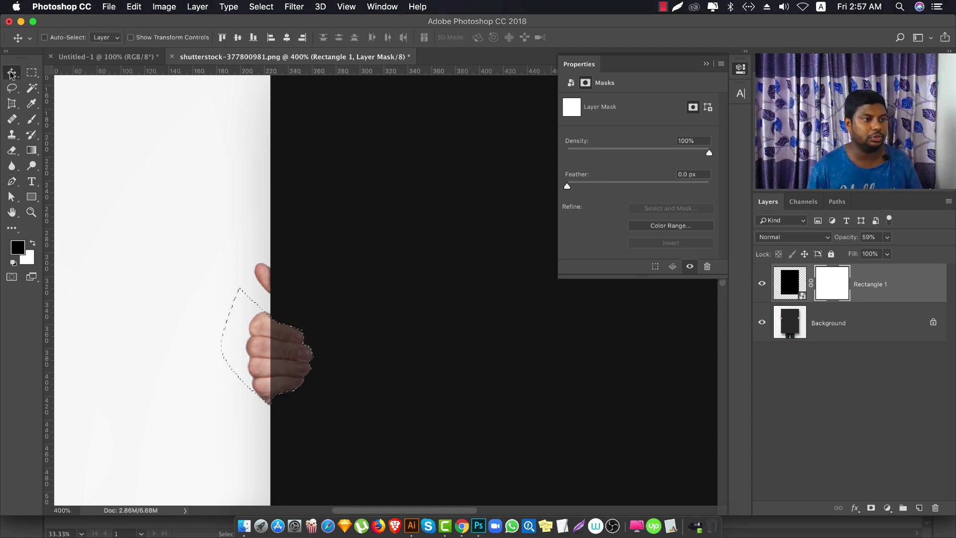
right_click(31, 119)
click(80, 118)
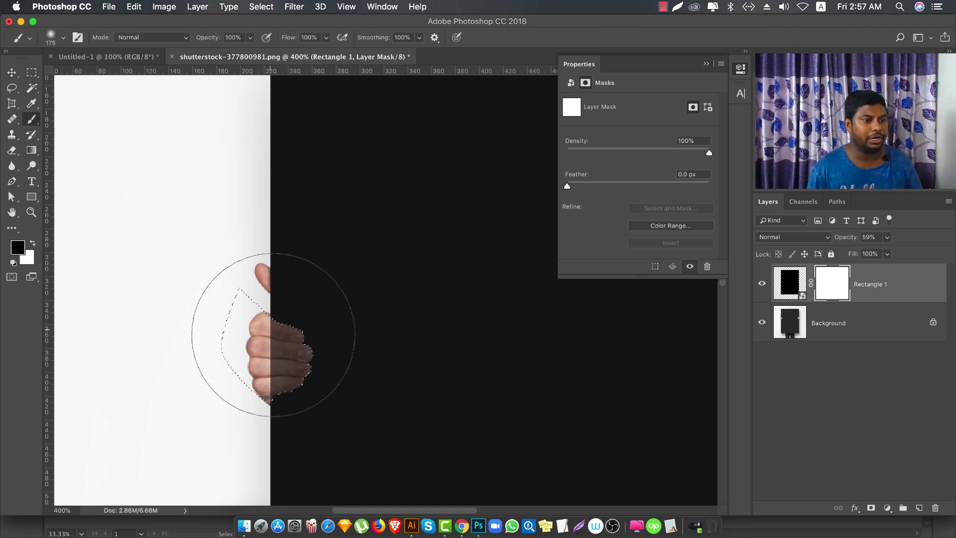
drag(250, 316, 279, 348)
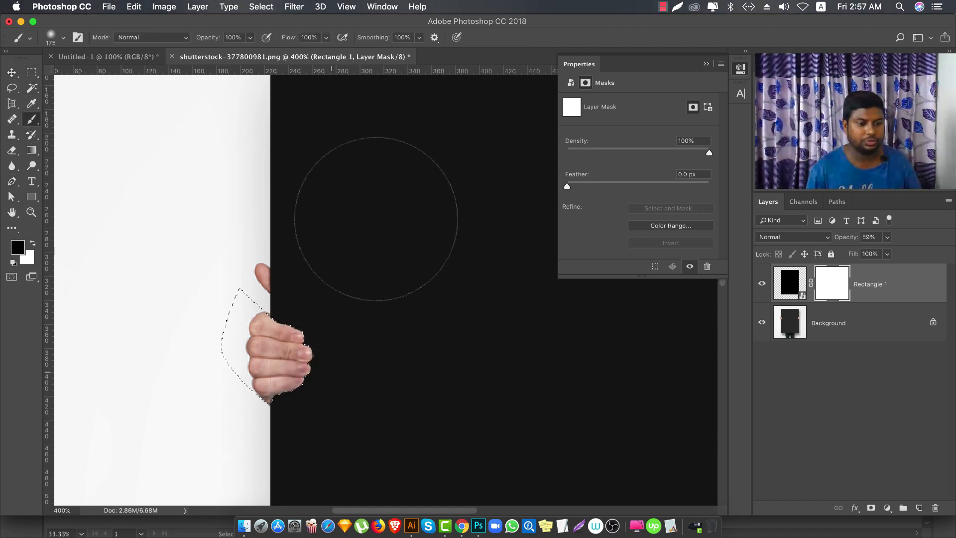
key(super+d)
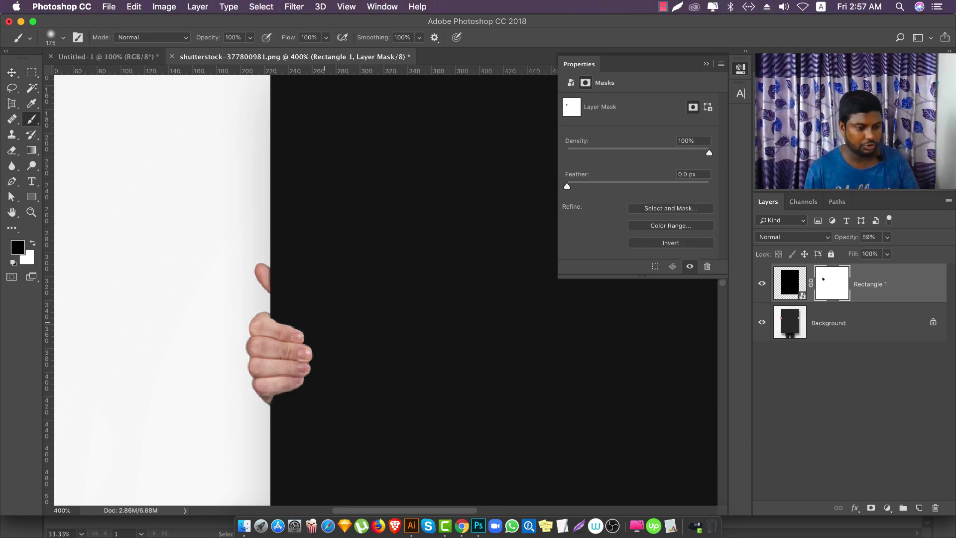
scroll(199, 335, down, 3)
scroll(572, 341, up, 3)
scroll(572, 341, up, 2)
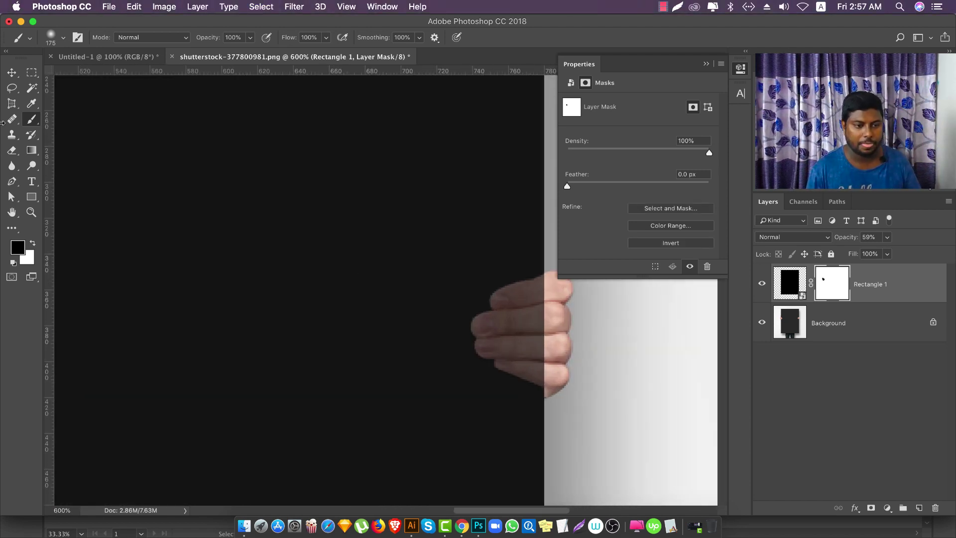
- Trace a closed Pen path around the right hand's fingers over the poster
click(11, 73)
click(12, 181)
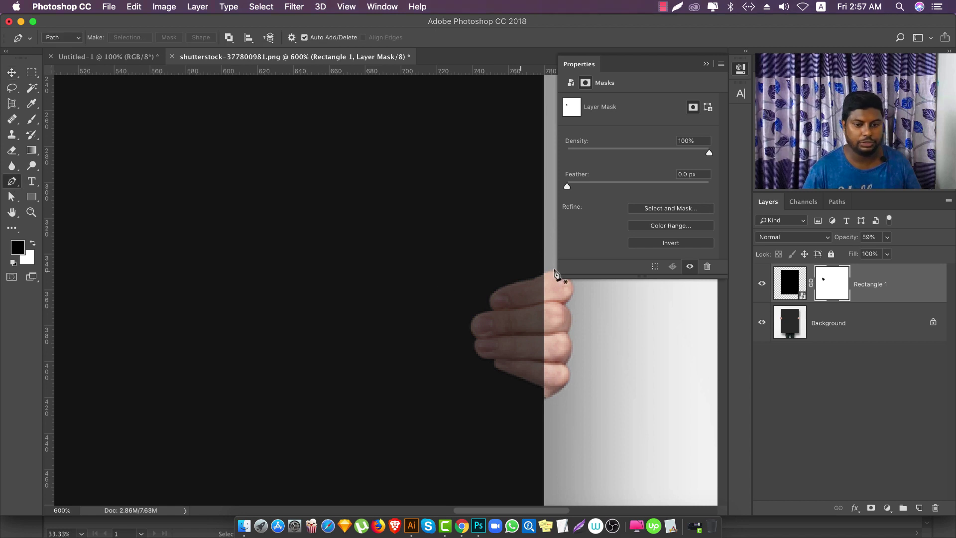
scroll(547, 278, up, 1)
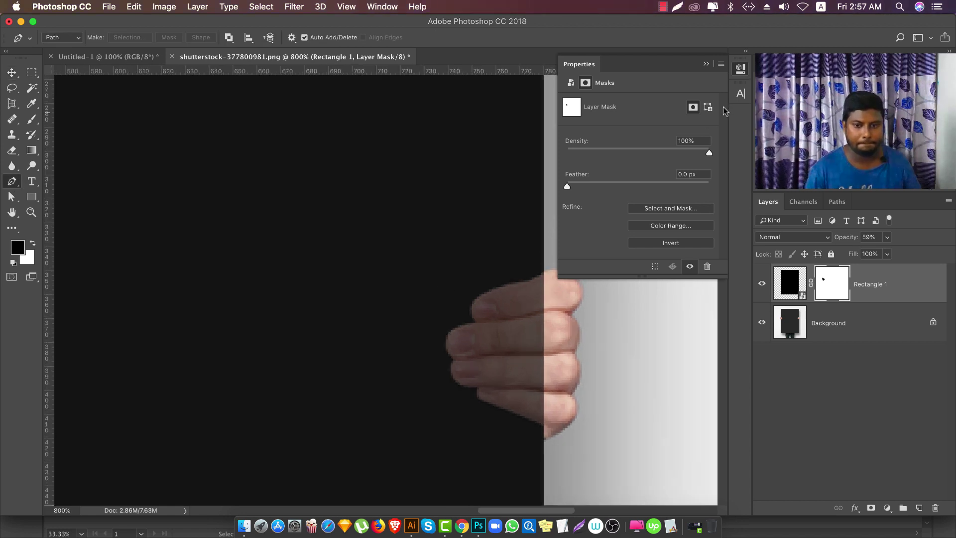
click(741, 69)
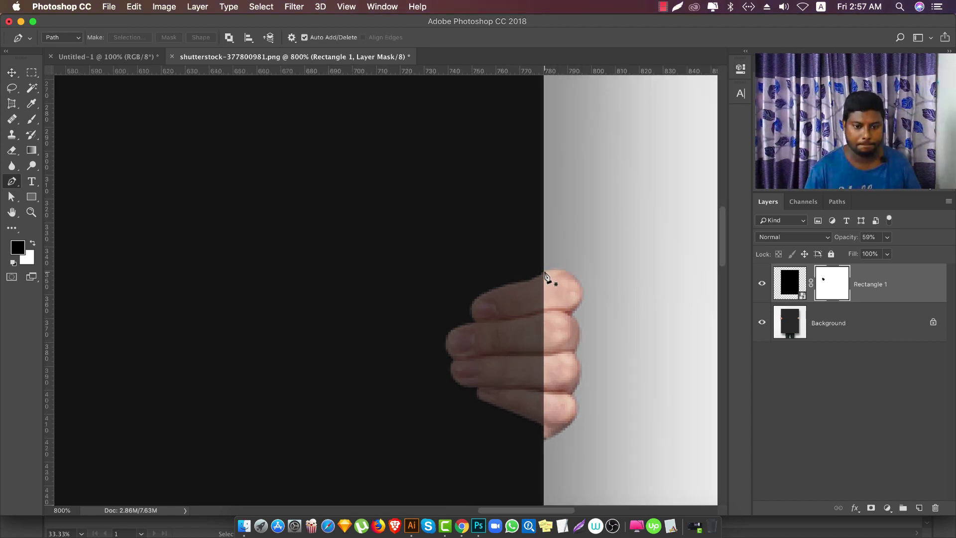
click(544, 273)
drag(520, 283, 510, 282)
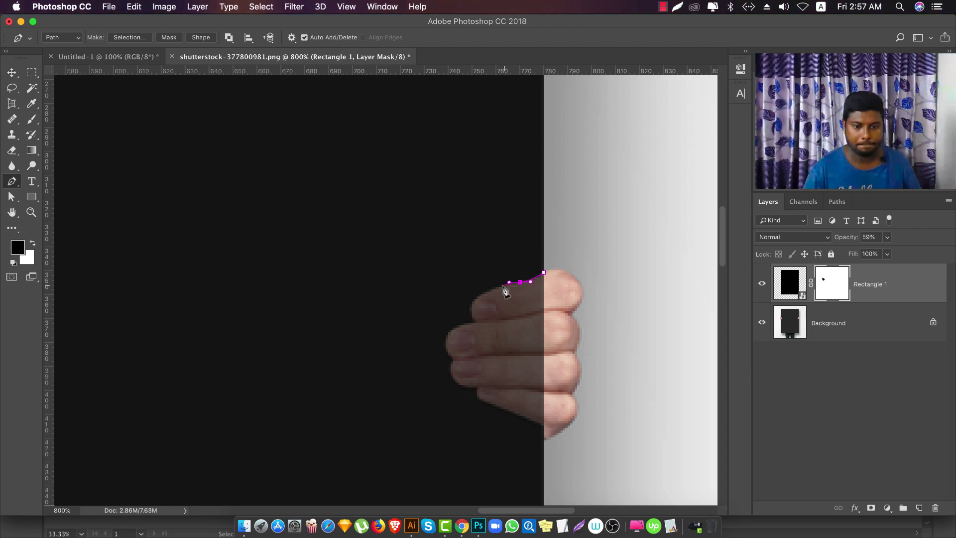
click(468, 309)
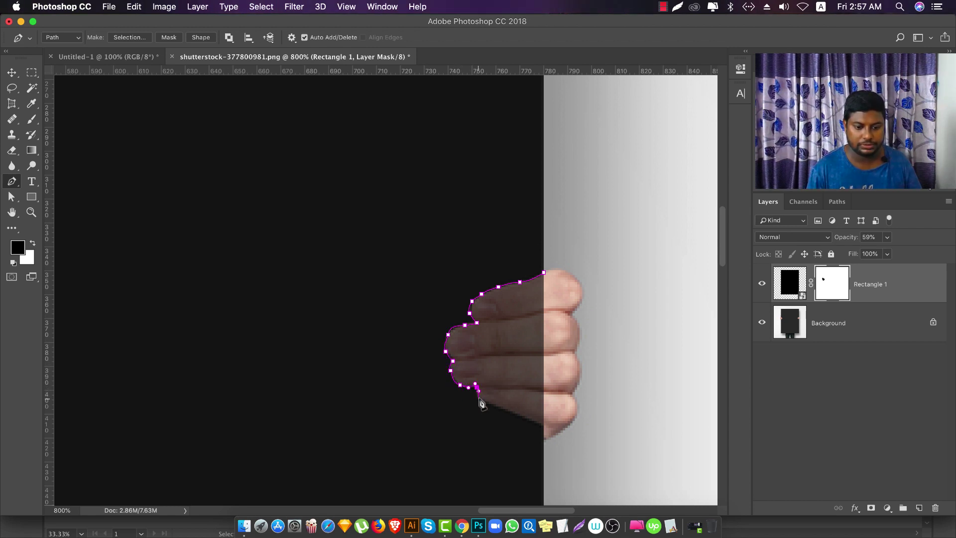
drag(522, 416, 527, 419)
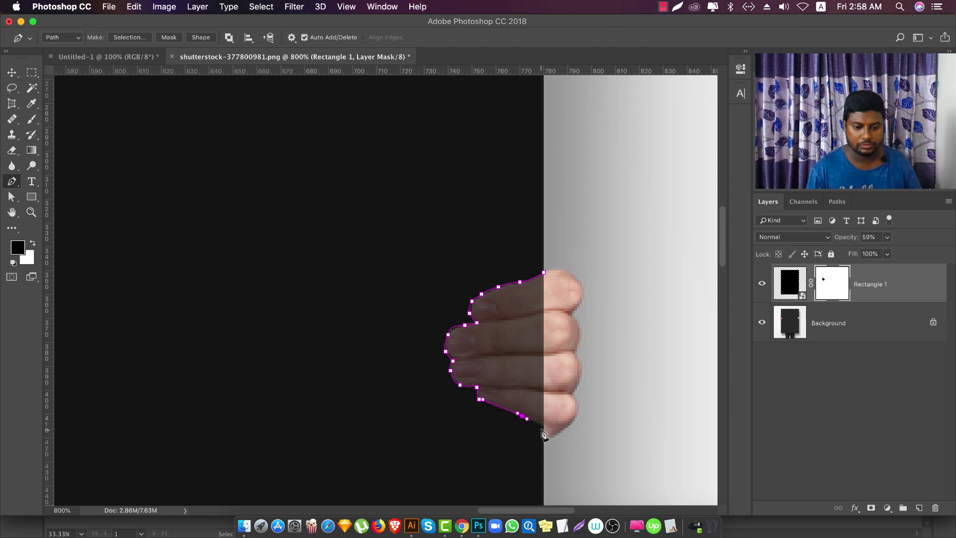
click(545, 273)
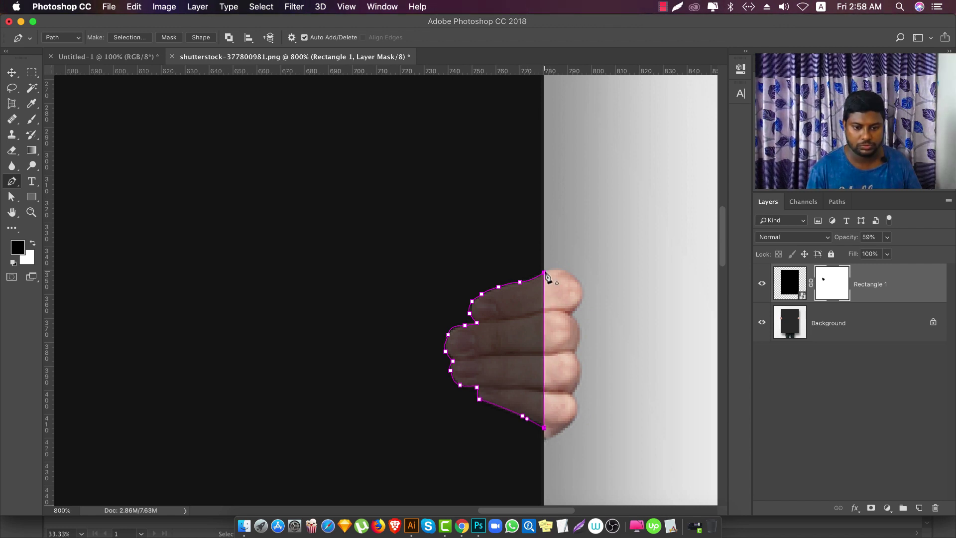
- Brush the right-finger selection into the mask, deselect, and view at 100%
key(ctrl+Return)
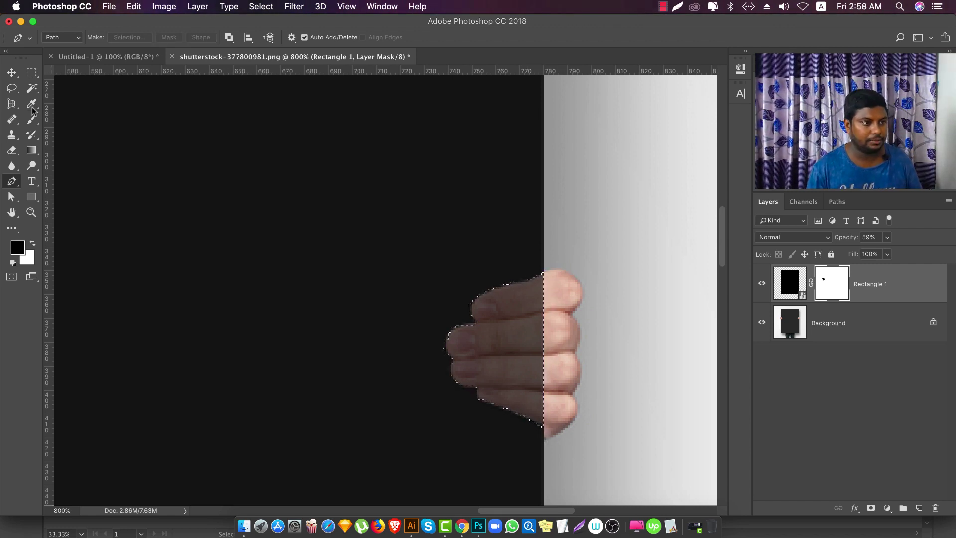
click(32, 119)
click(80, 118)
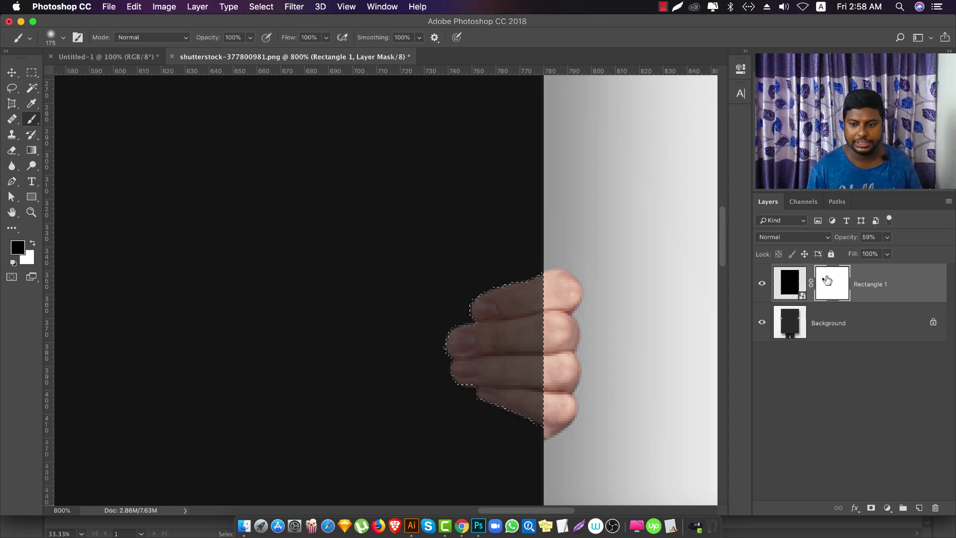
drag(486, 355, 507, 386)
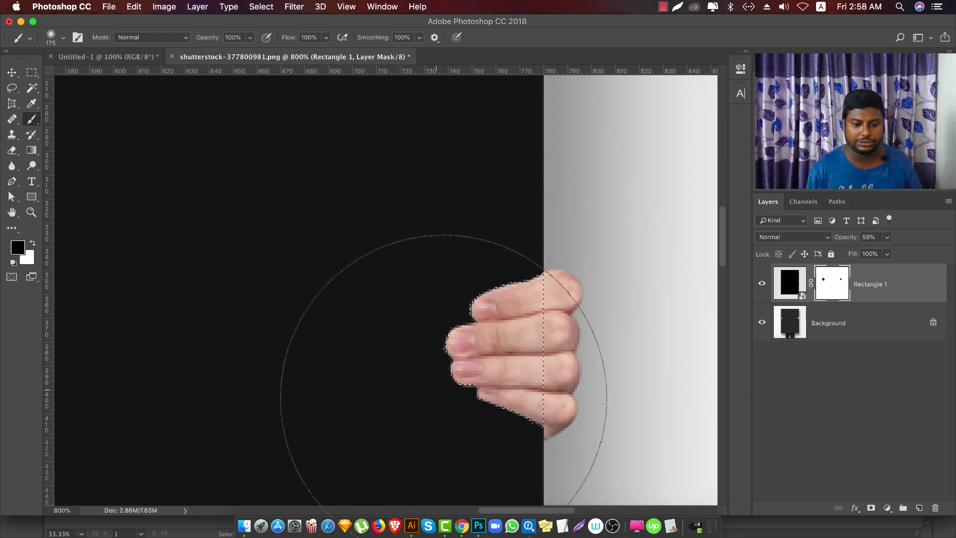
key(super+d)
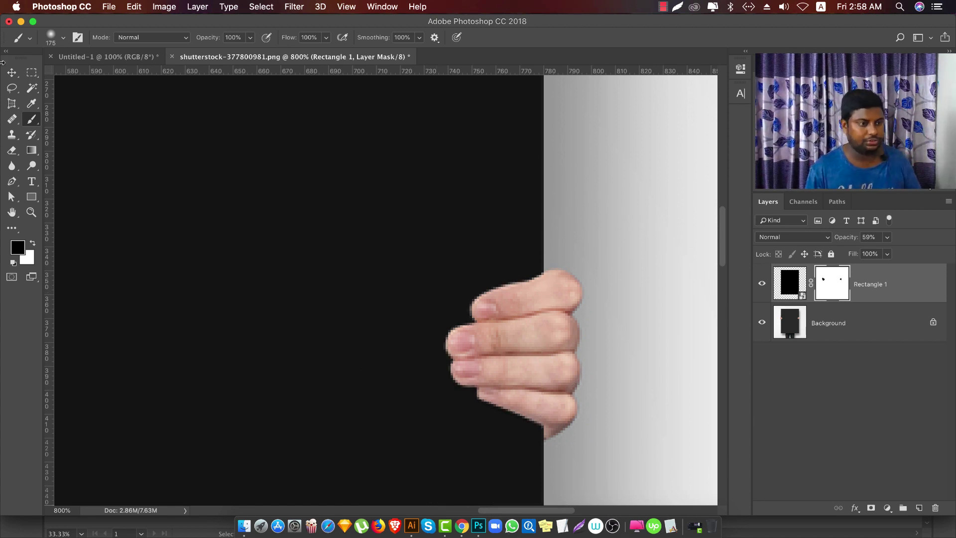
click(11, 73)
key(super+1)
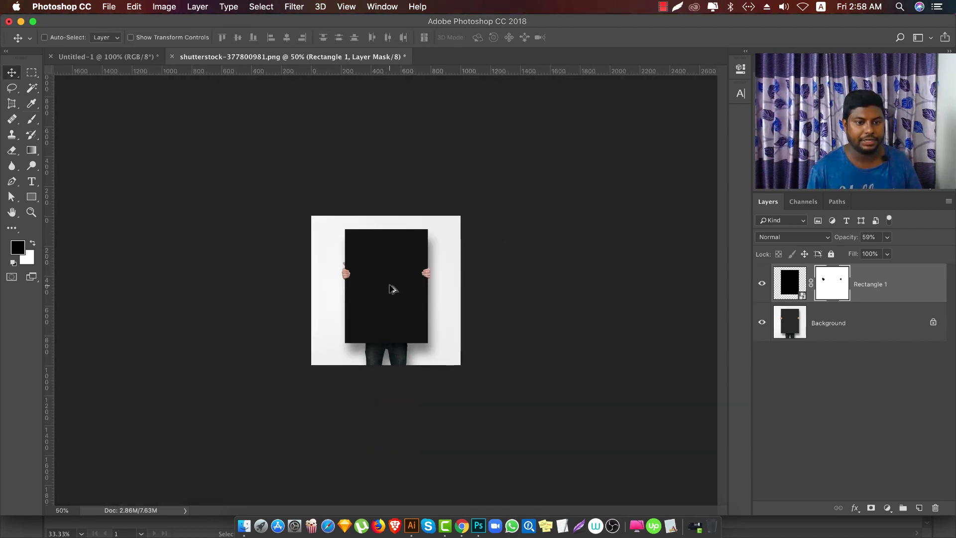
- Open the poster smart object, paste the purple flyer, and centre it on the canvas
click(788, 289)
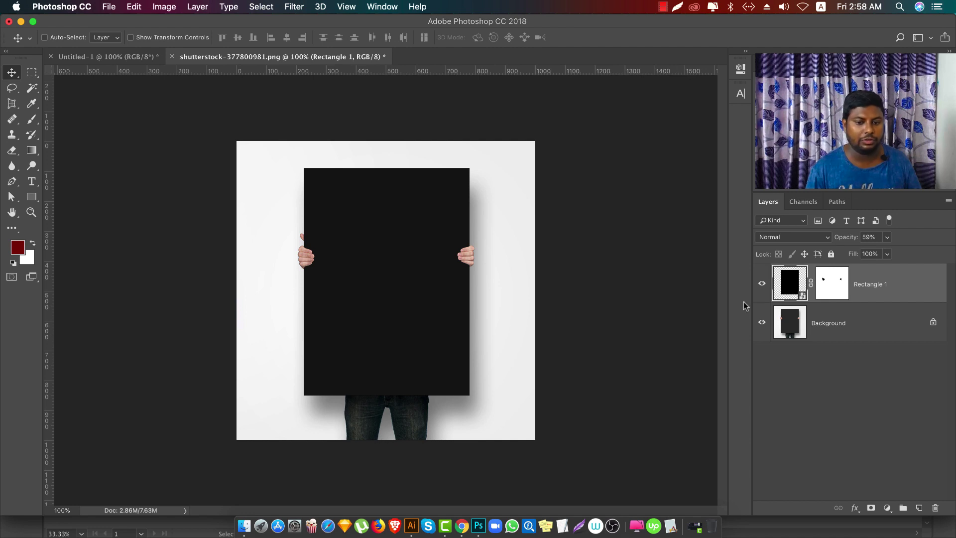
double_click(782, 285)
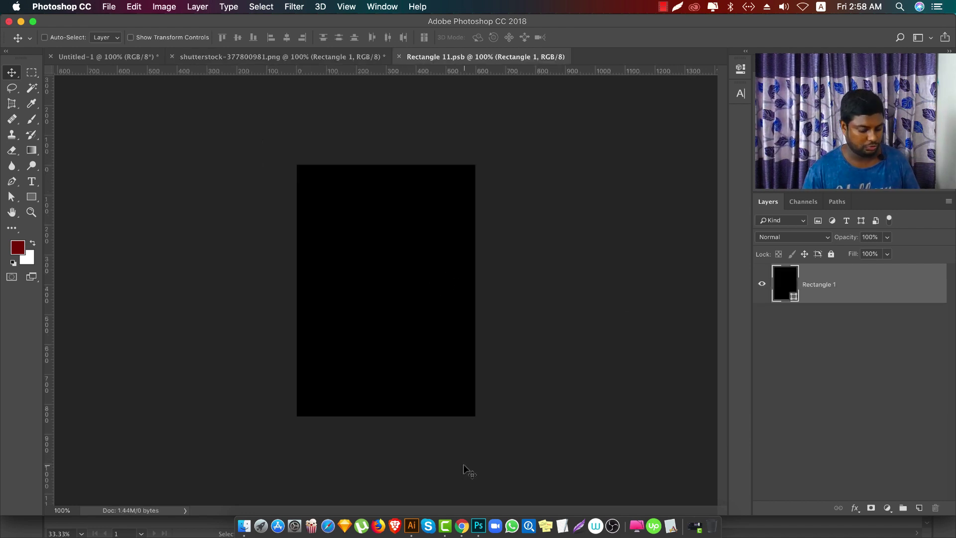
key(super+v)
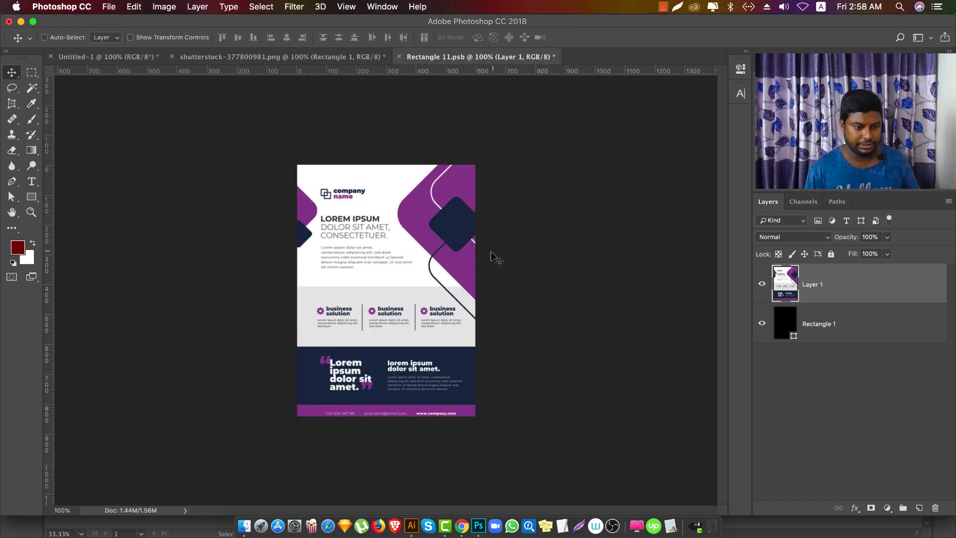
key(super+a)
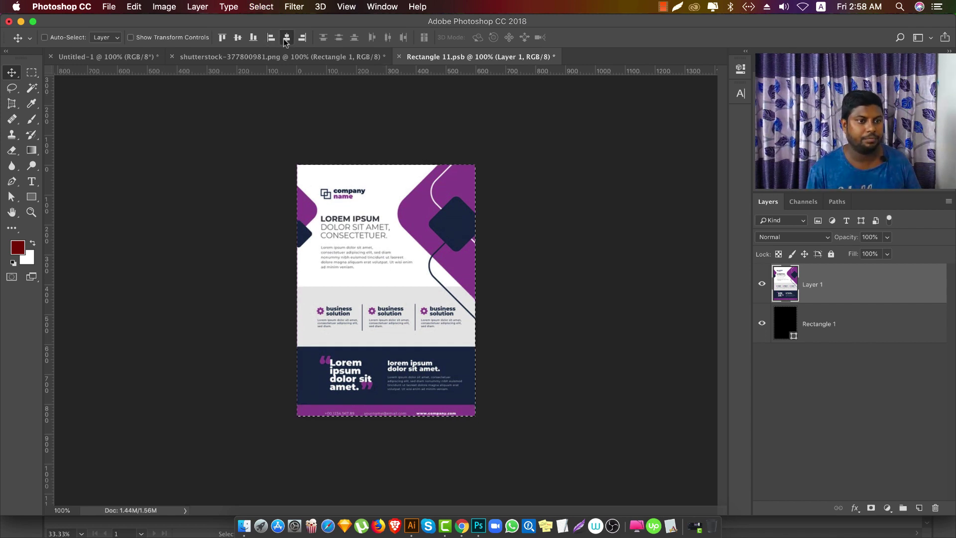
click(286, 37)
click(240, 38)
- Scale the flyer to about 97%, save the smart object, and return to the mockup
key(super+t)
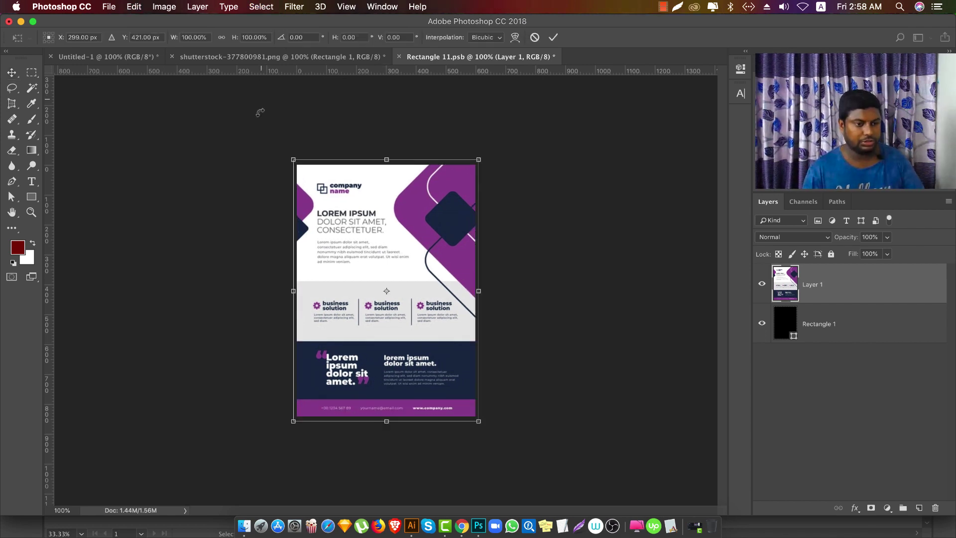
drag(297, 164, 294, 161)
key(Return)
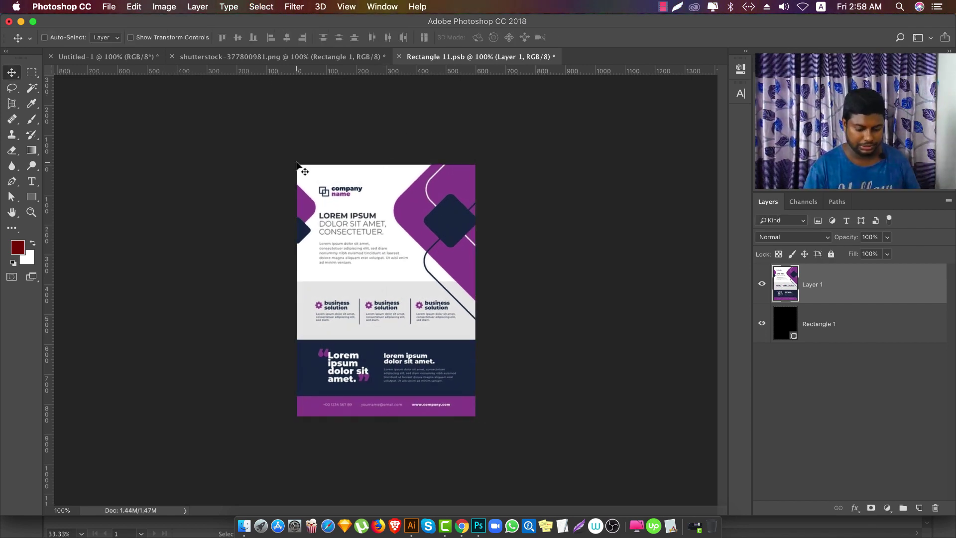
key(super+s)
key(ctrl+shift+Tab)
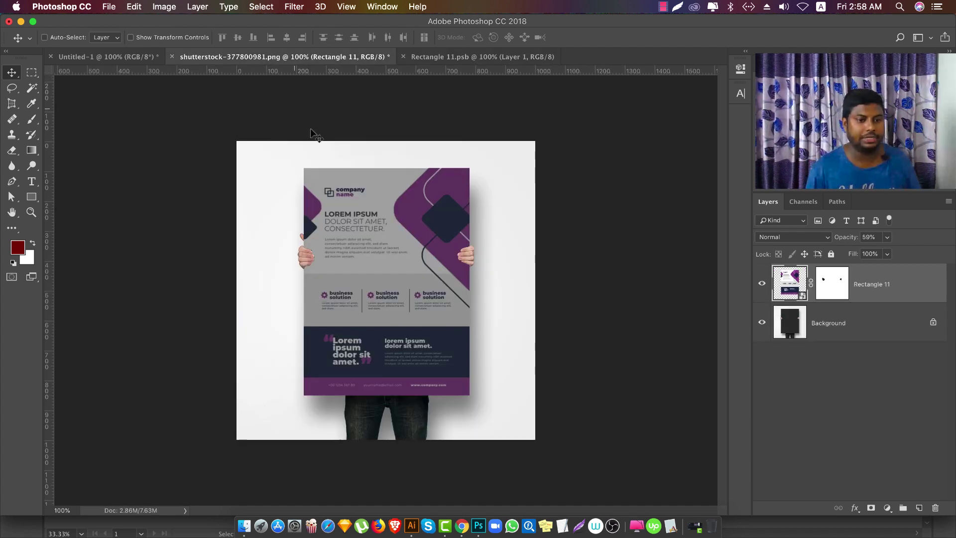
- Raise the poster flyer layer to 100% opacity and inspect it, ending at 100% zoom
click(888, 238)
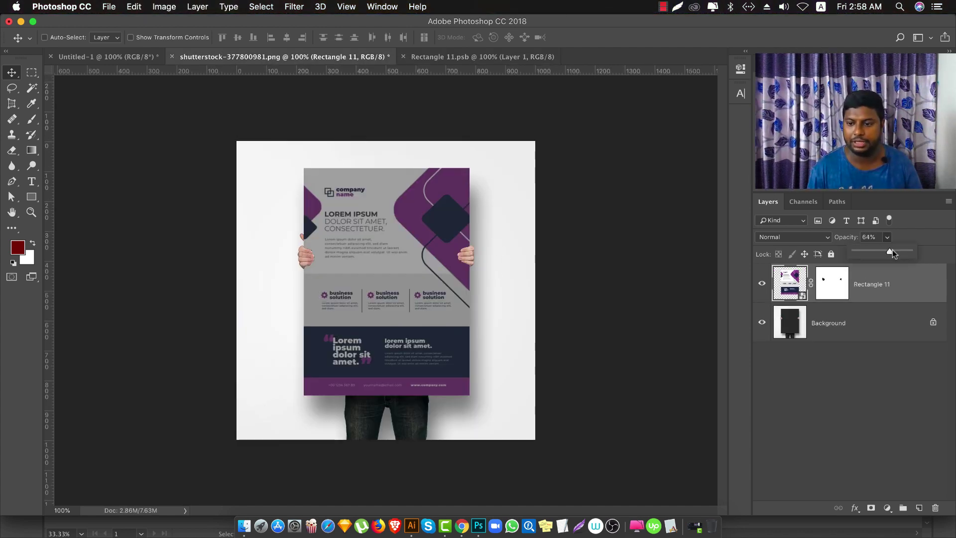
drag(891, 253, 915, 253)
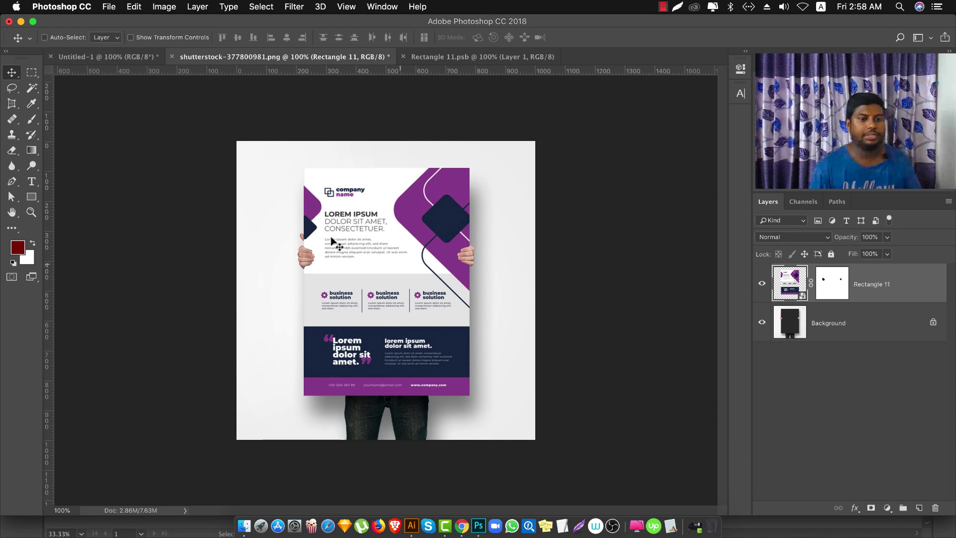
scroll(332, 241, up, 2)
scroll(333, 254, up, 3)
scroll(333, 267, down, 3)
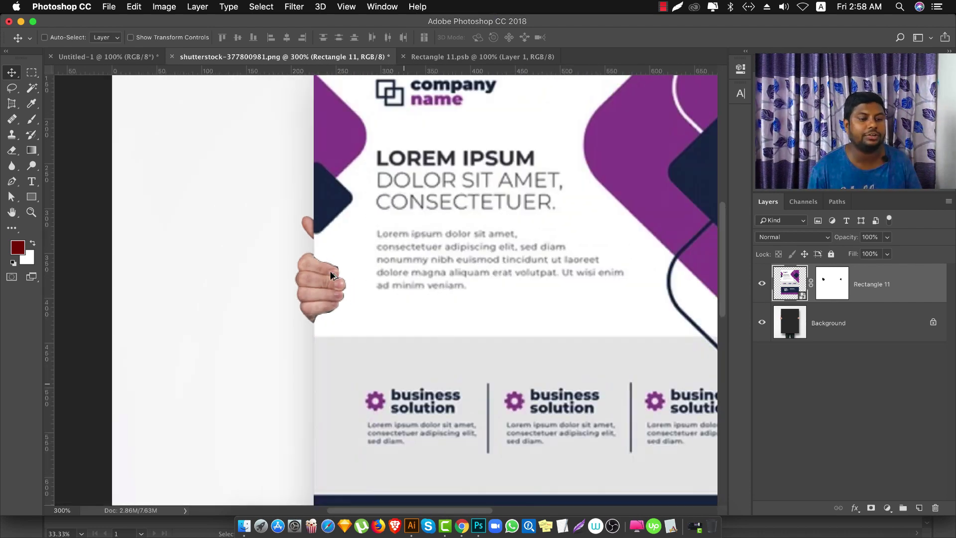
scroll(330, 272, down, 3)
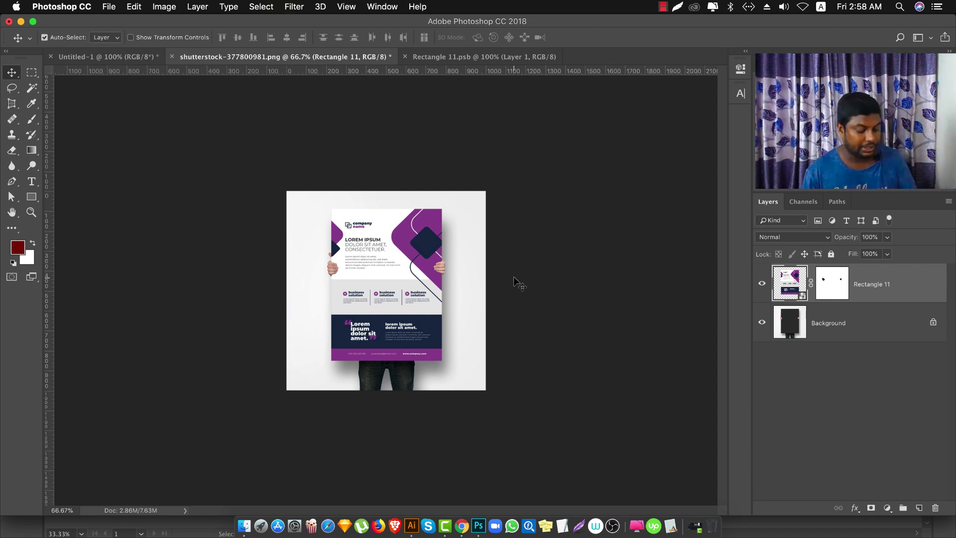
key(super+1)
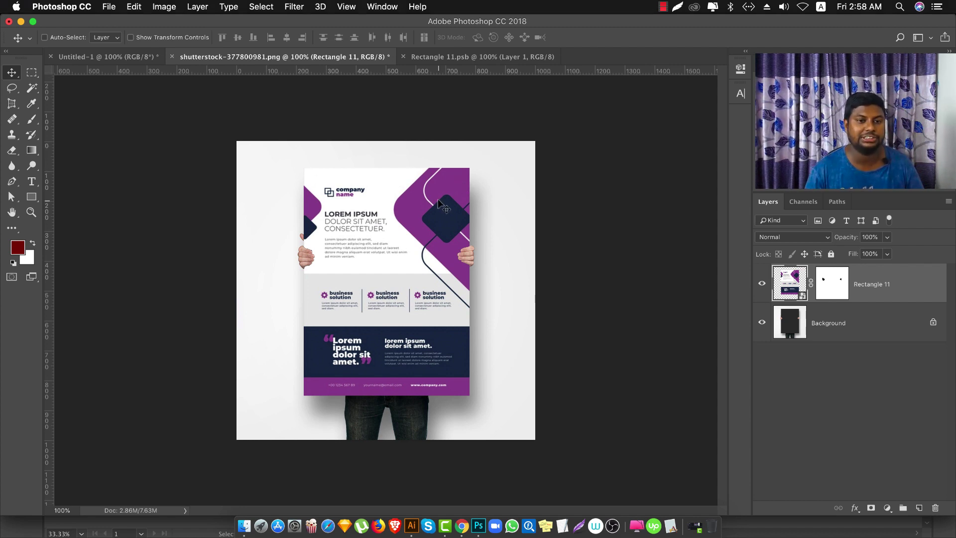
- Resample the mockup to 300 pixels/inch in Image Size, then zoom out
key(super+alt+i)
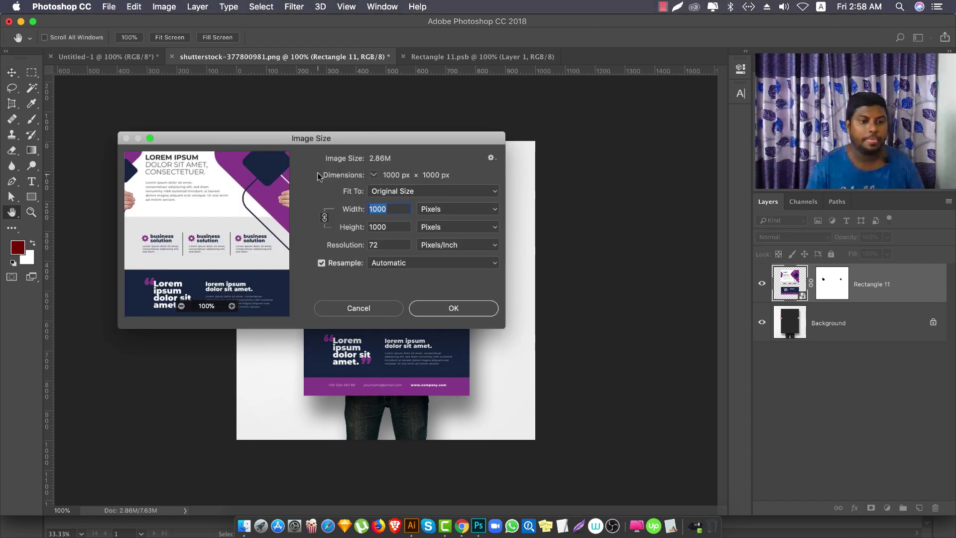
double_click(387, 244)
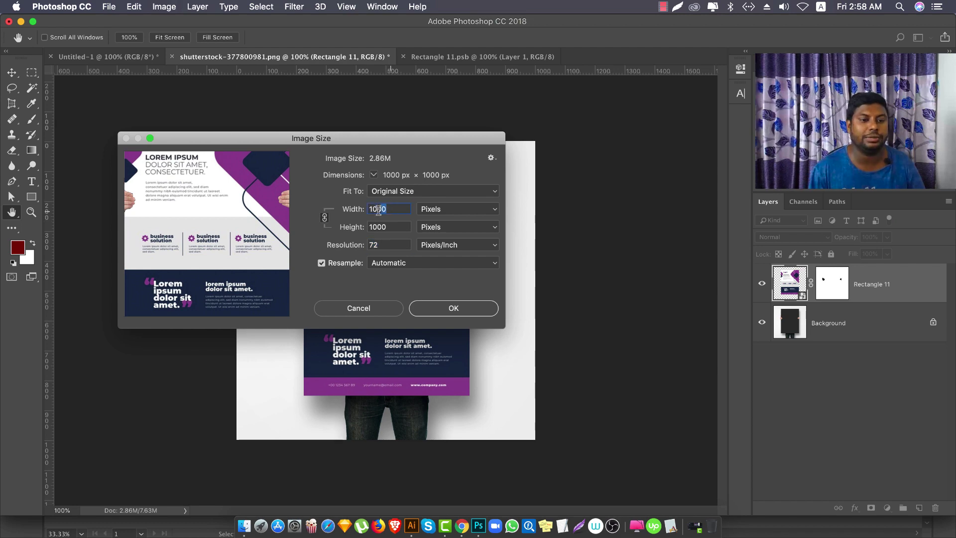
key(Tab)
key(Tab)
text(300)
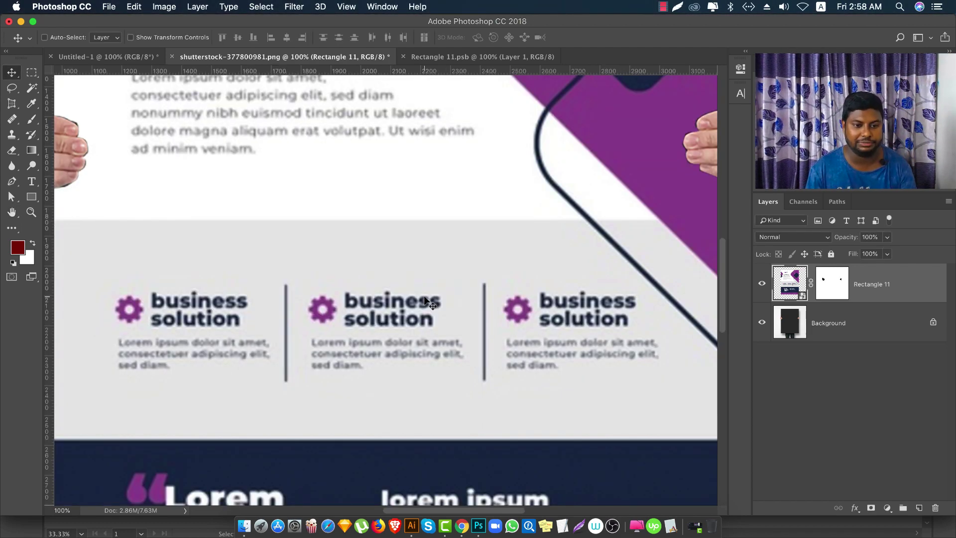
key(super+minus)
key(super+minus)
key(super+minus)
key(super+minus)
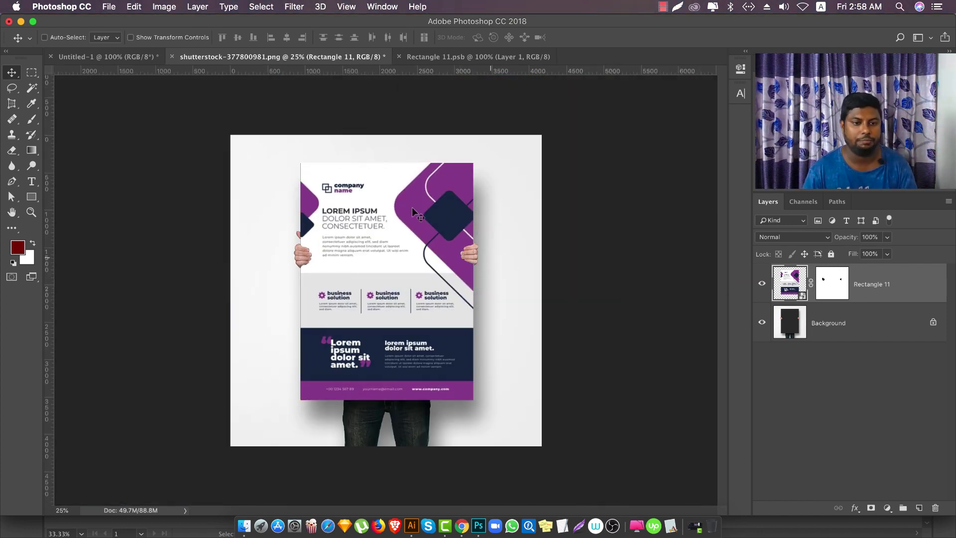
- Open the rounded blank sign mockup from the Logo mockup results in a new tab
click(462, 526)
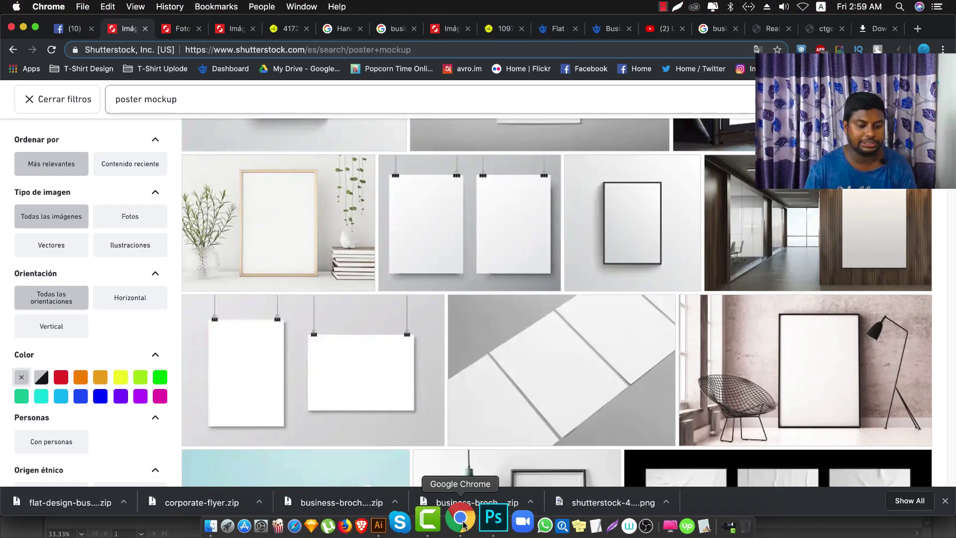
click(451, 28)
scroll(299, 150, up, 5)
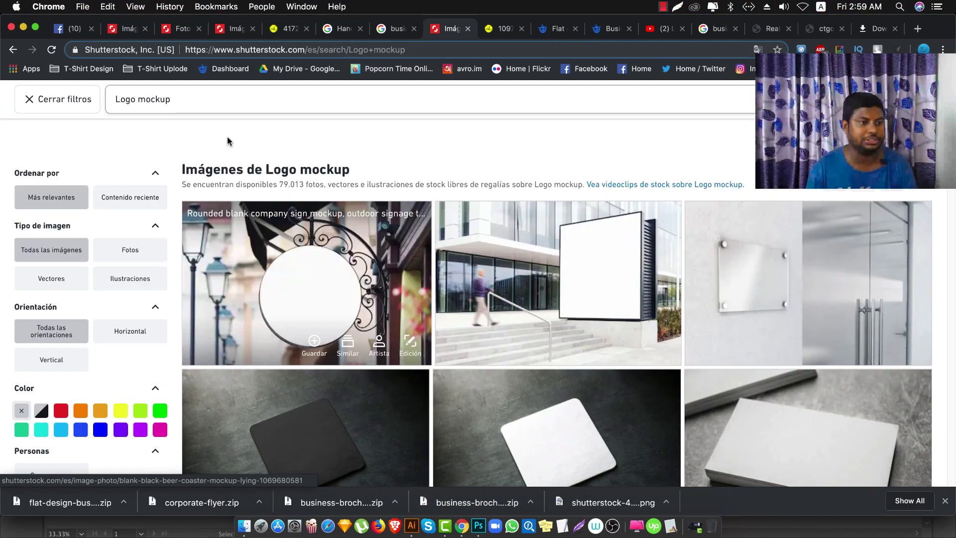
super+click(306, 279)
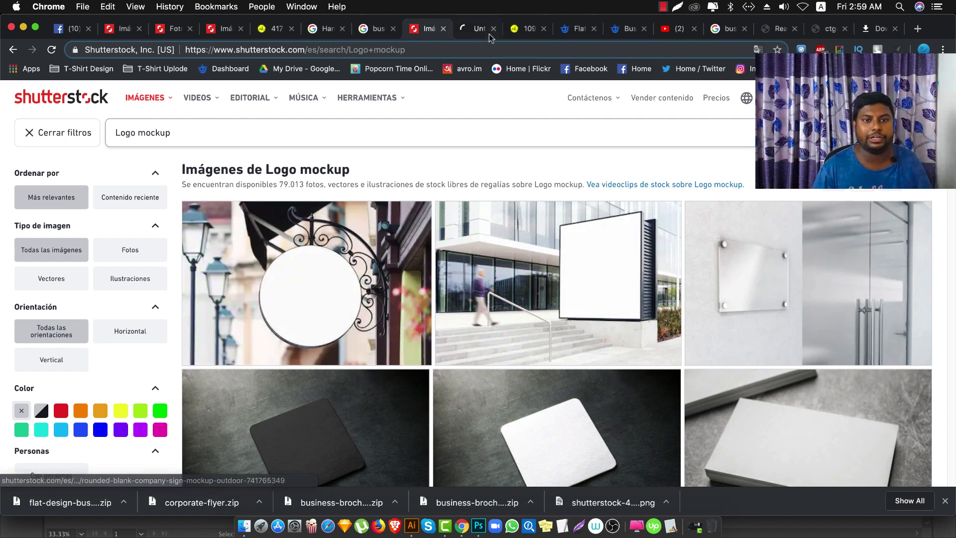
click(475, 29)
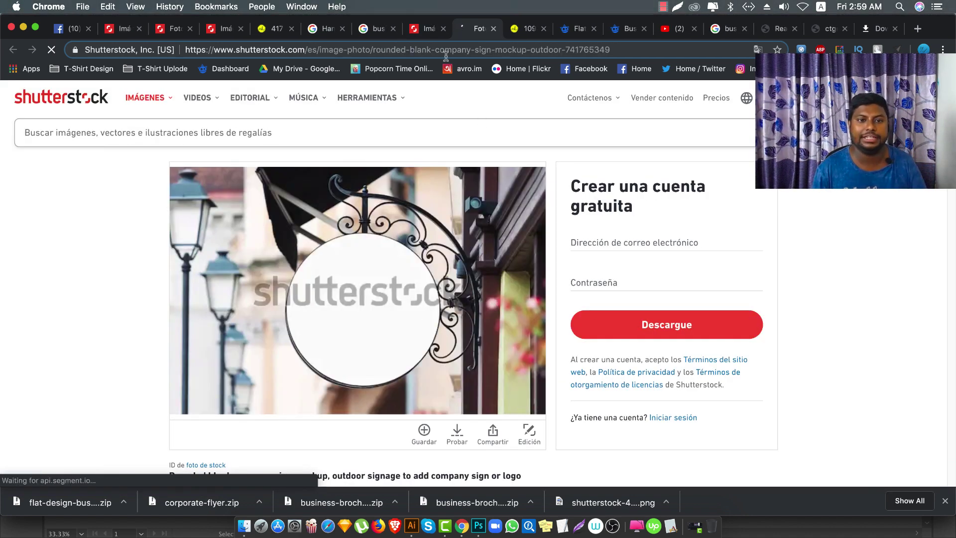
- Open the black sign on wooden wall mockup page and select its URL
click(429, 29)
scroll(618, 228, down, 5)
scroll(507, 273, down, 3)
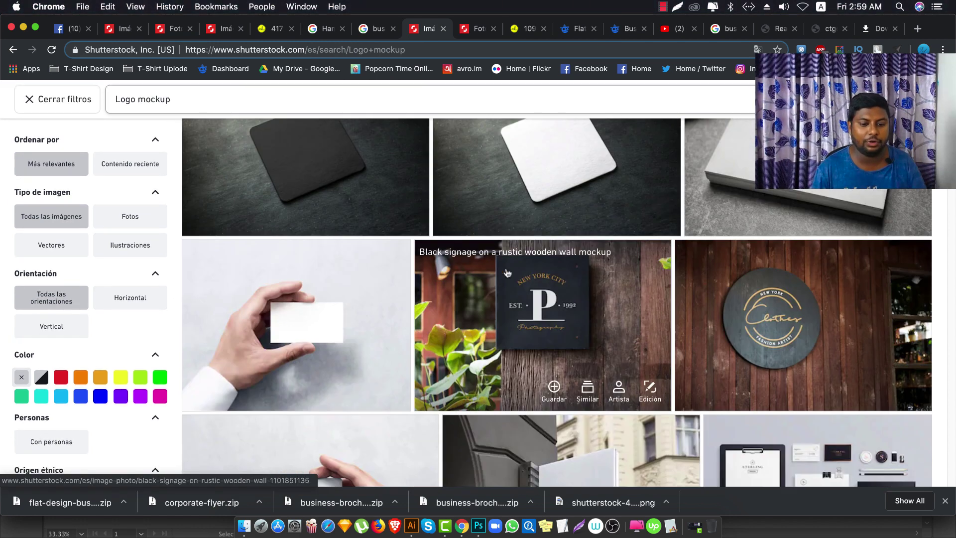
scroll(668, 289, down, 1)
mouse_move(803, 325)
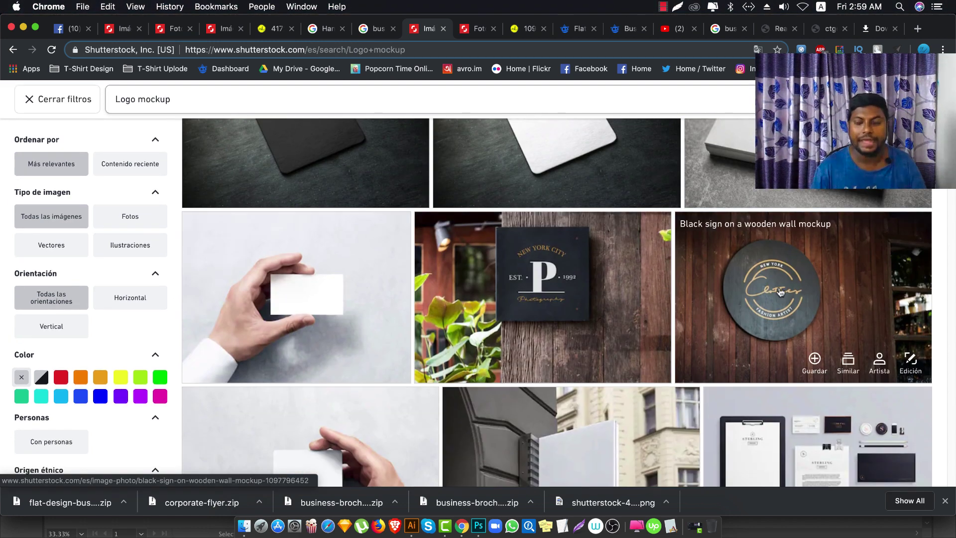
super+click(781, 292)
click(500, 29)
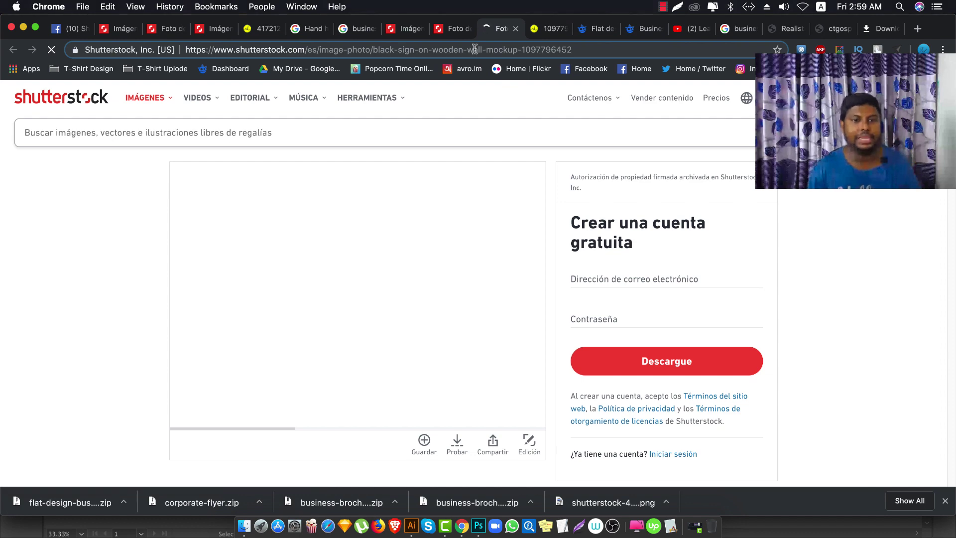
click(475, 49)
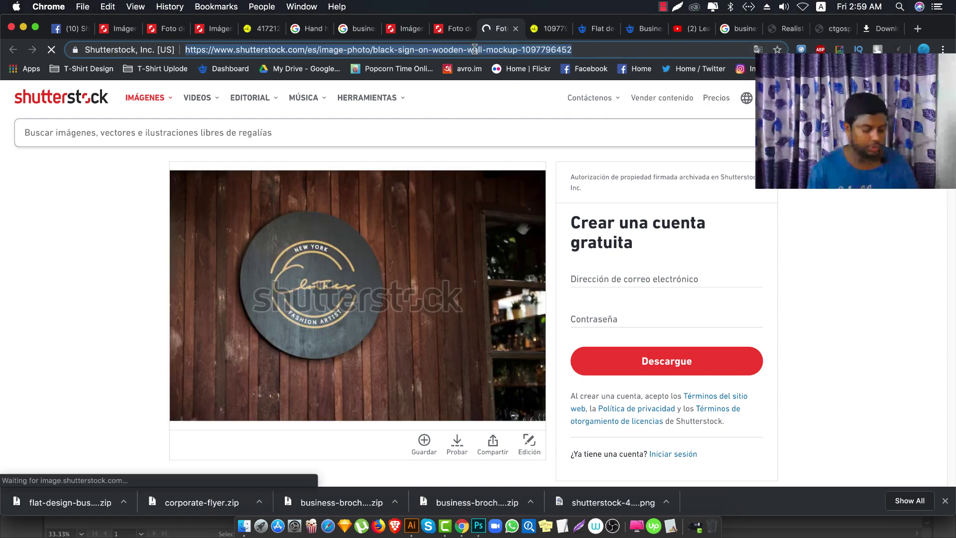
click(548, 29)
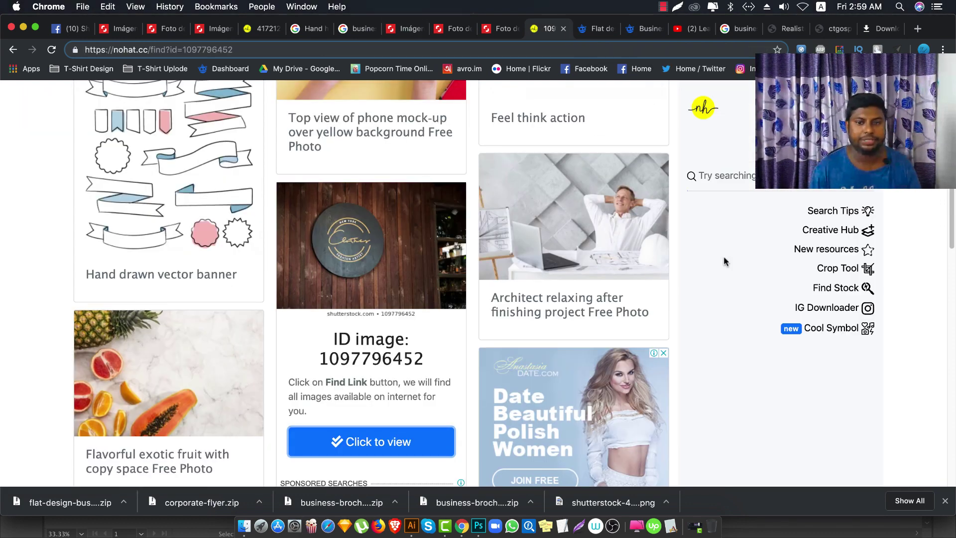
click(837, 292)
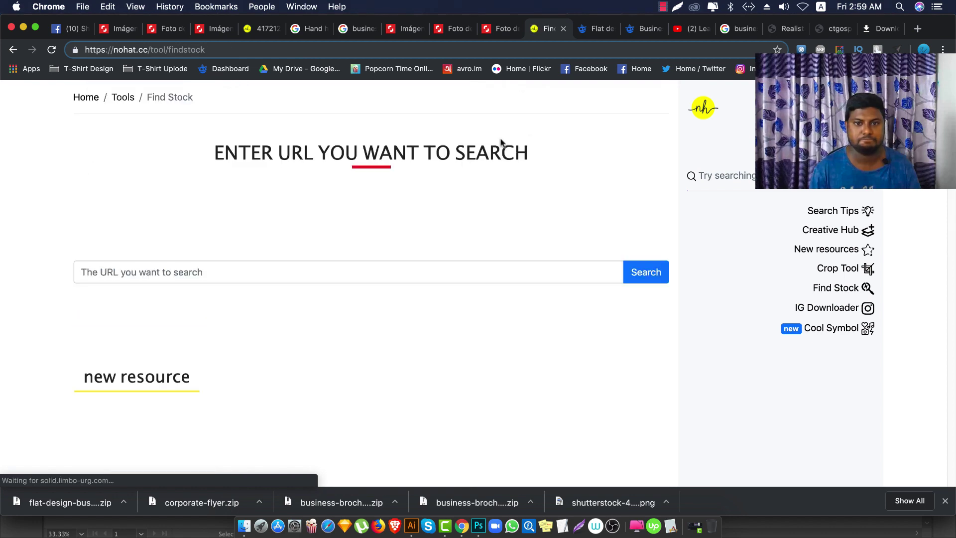
click(383, 275)
key(ctrl+v)
click(646, 272)
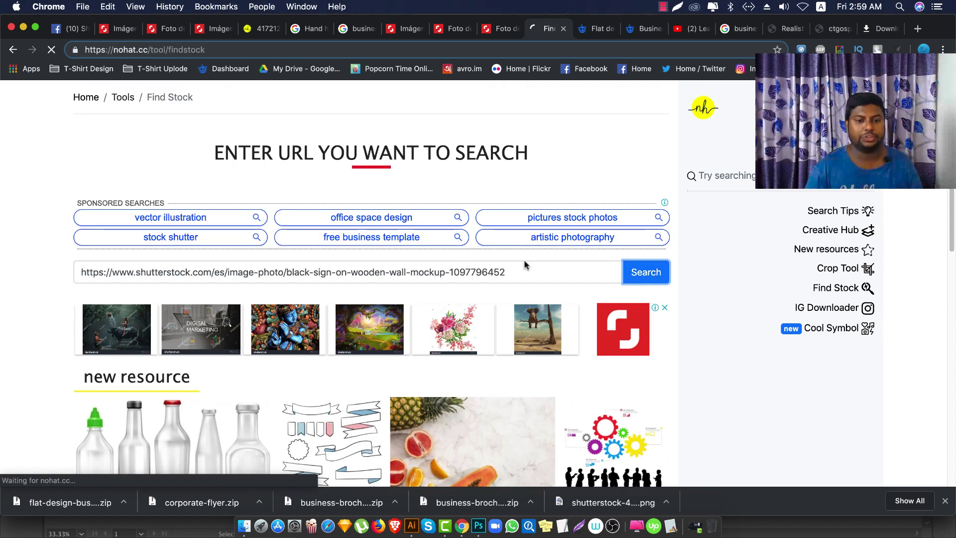
scroll(423, 281, down, 5)
scroll(392, 295, down, 5)
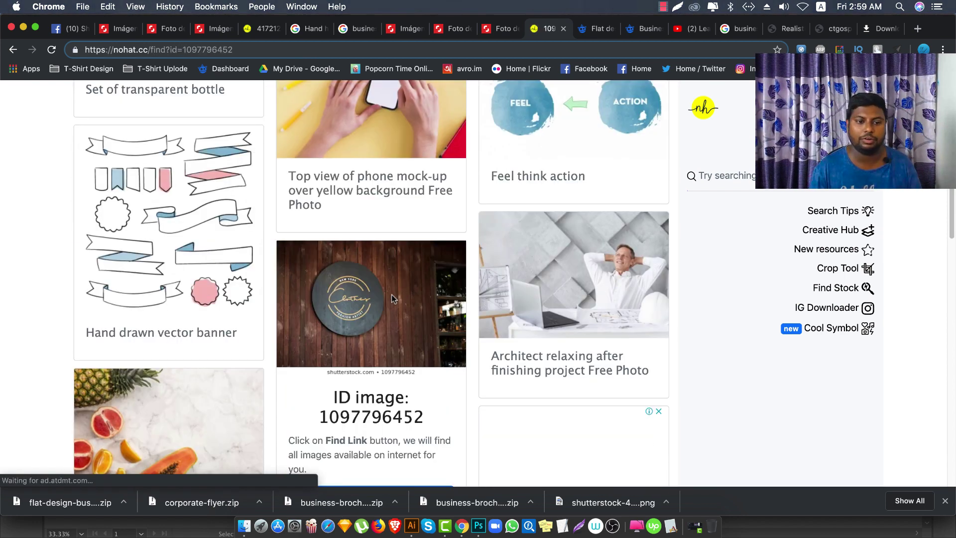
scroll(384, 284, down, 5)
click(379, 265)
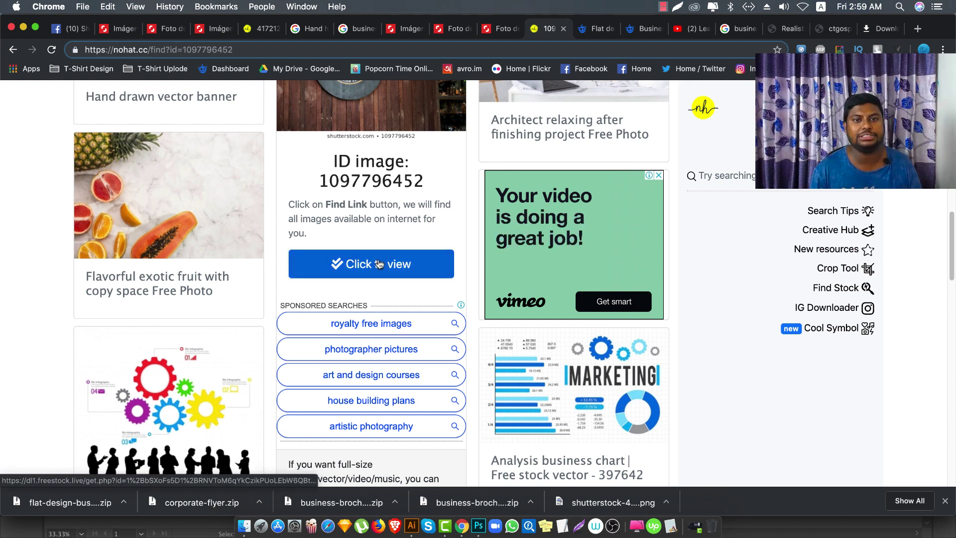
click(378, 263)
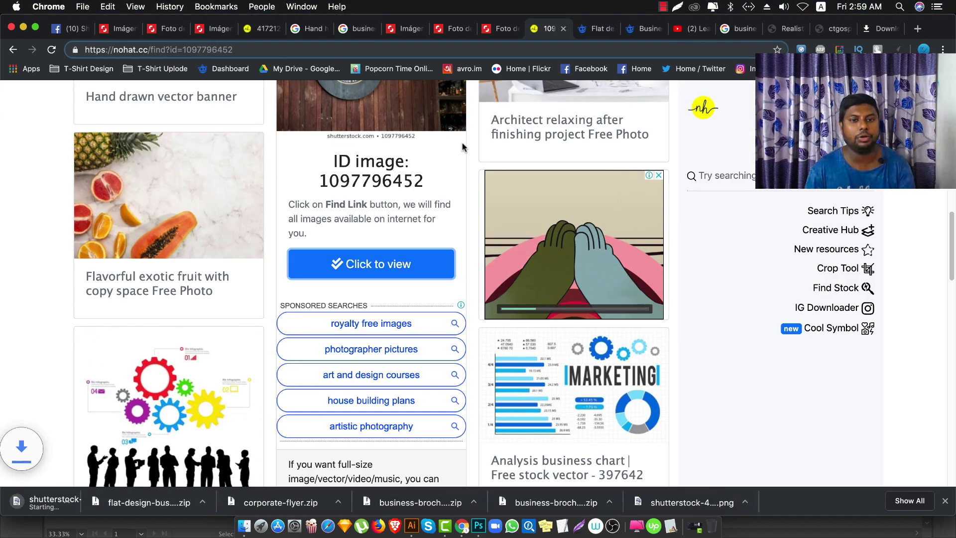
click(244, 525)
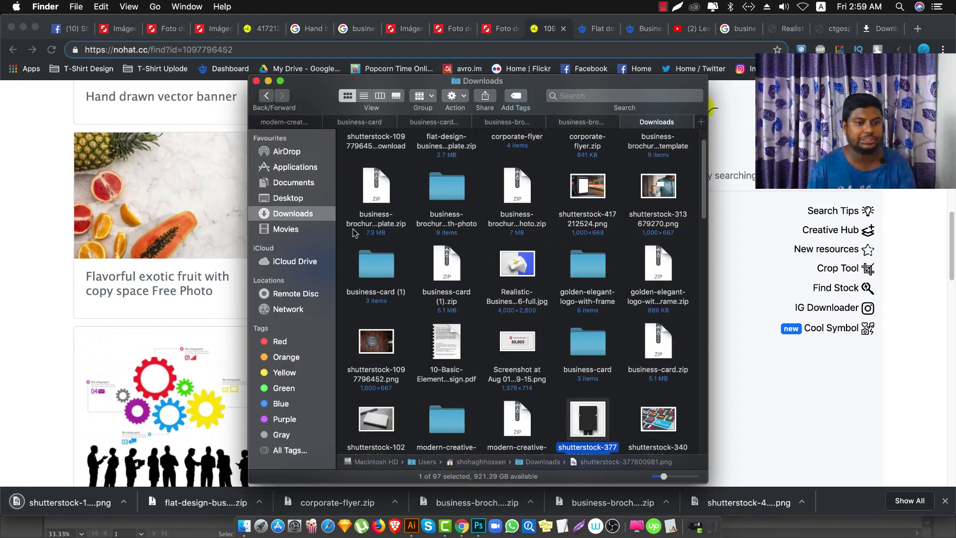
click(376, 152)
right_click(378, 145)
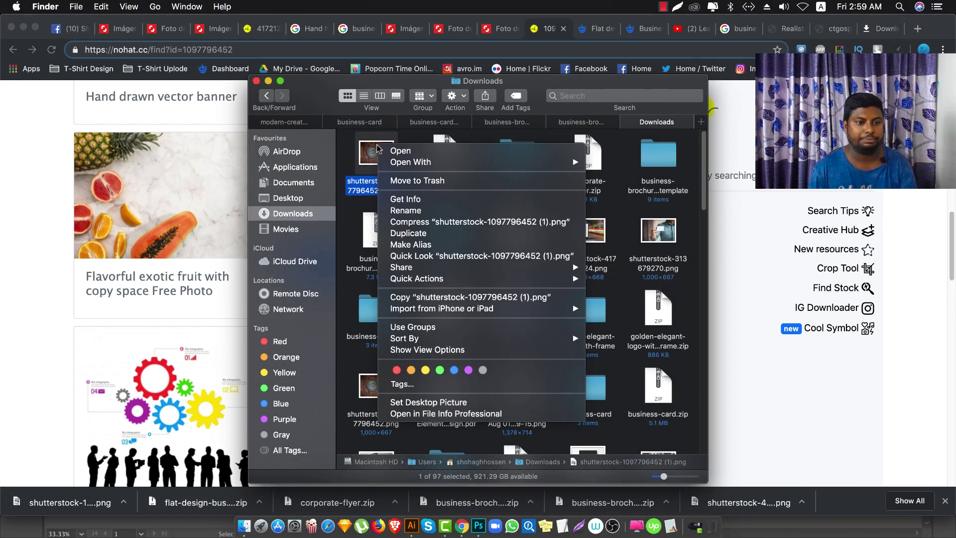
mouse_move(410, 161)
click(643, 196)
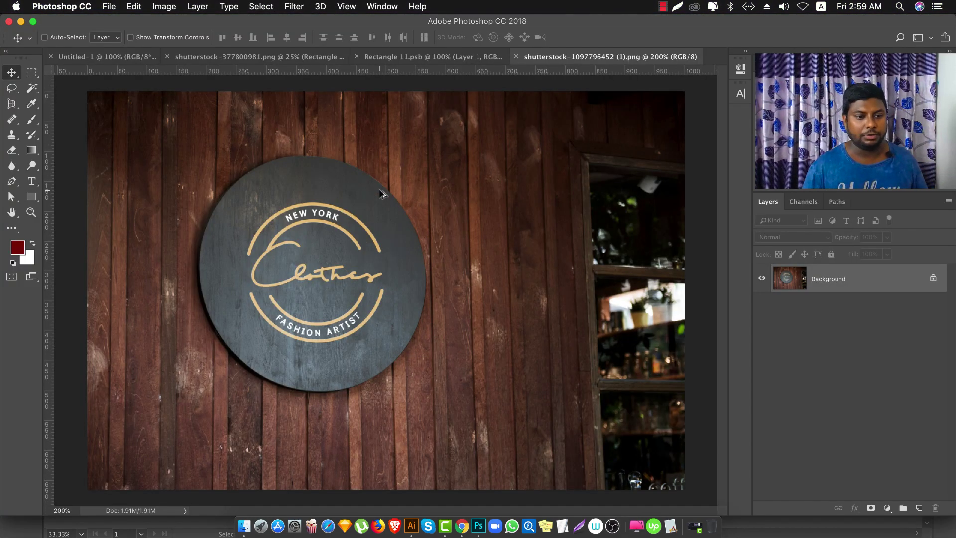
- Zoom in, unlock Background as Layer 0, and draw an elliptical marquee around the sign's logo
key(super+plus)
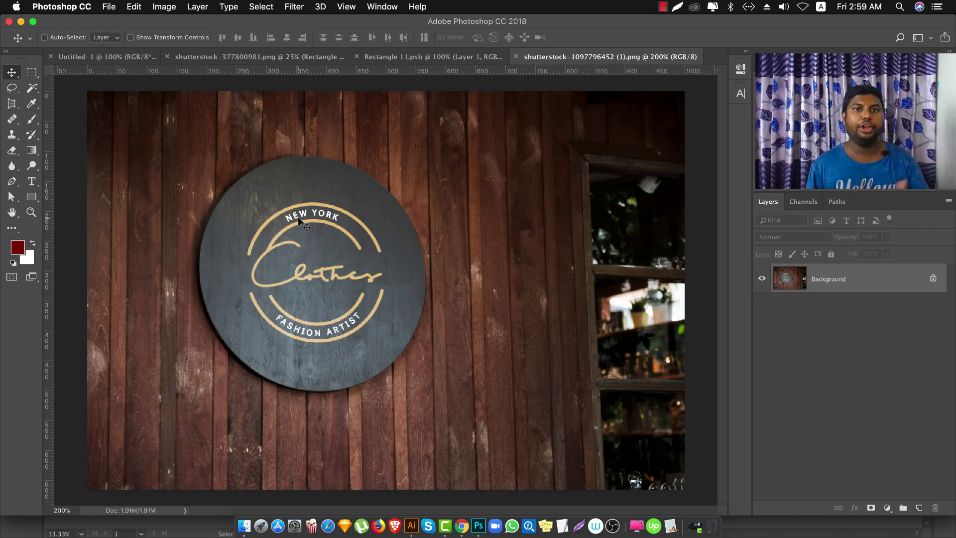
click(934, 279)
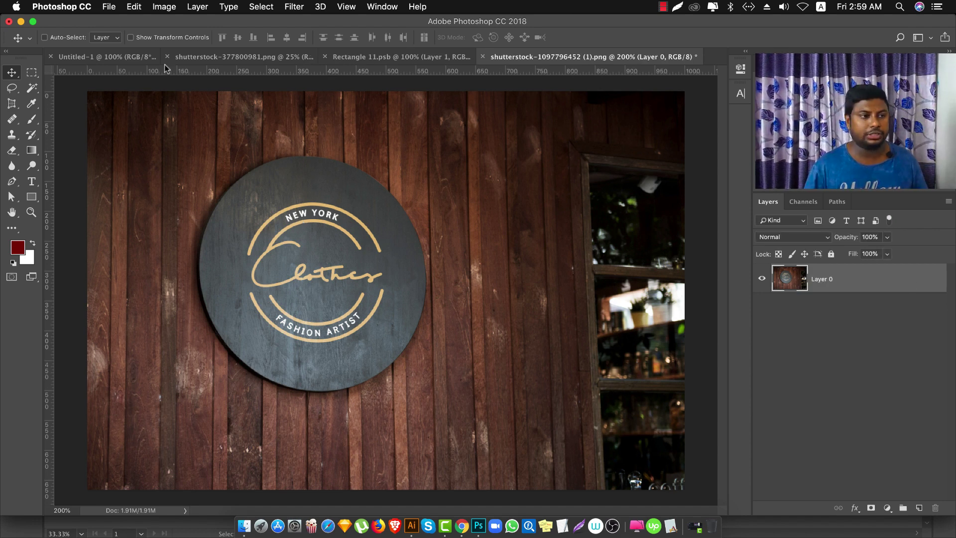
click(31, 73)
click(75, 82)
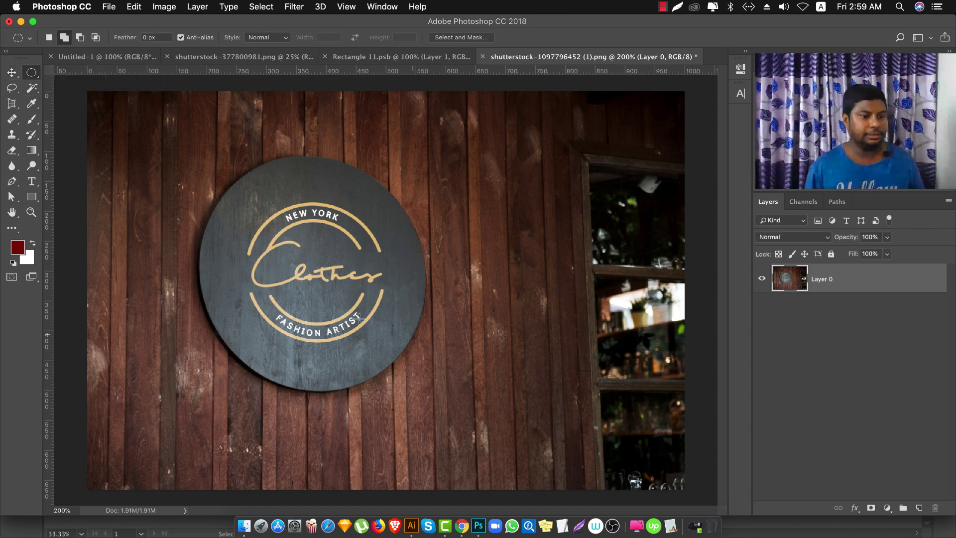
drag(311, 271, 388, 352)
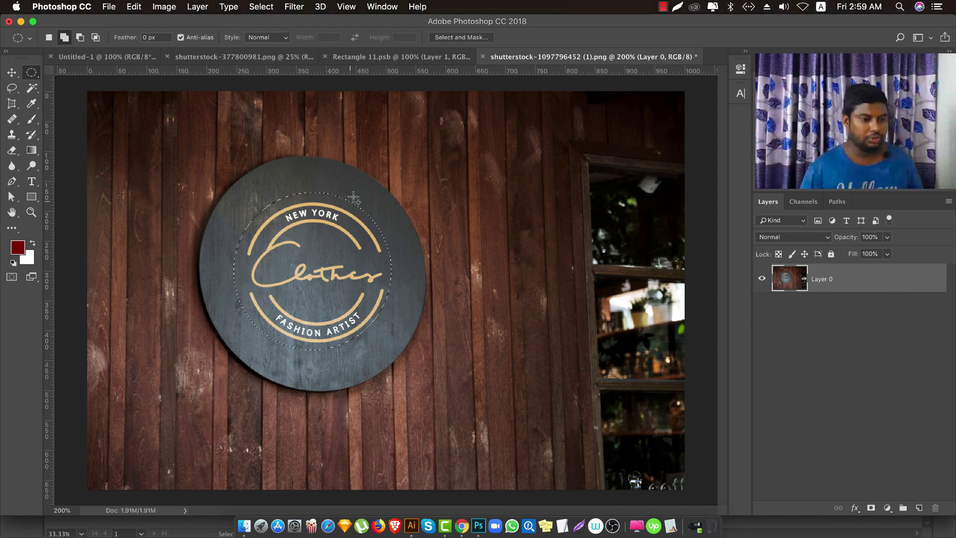
- Content-Aware Fill the logo selection to erase it, then deselect
click(134, 6)
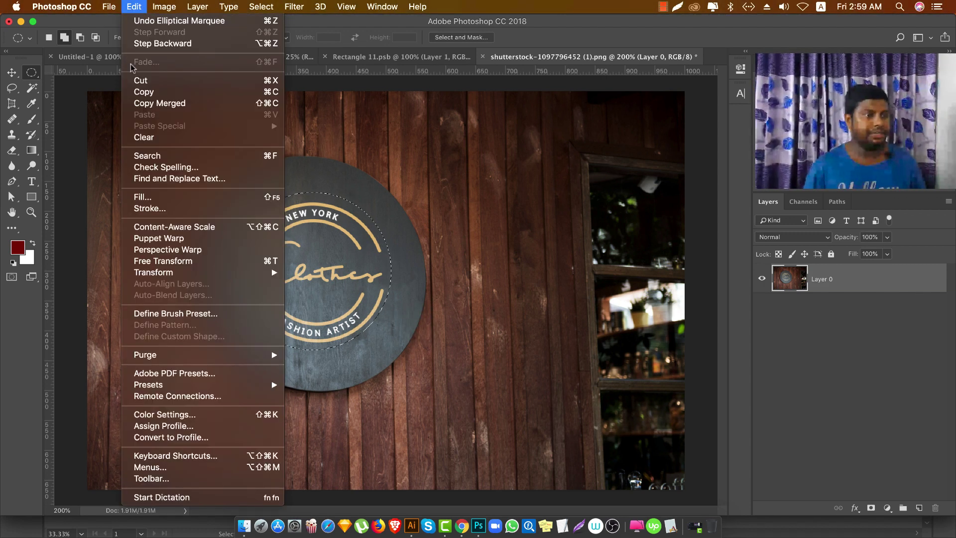
click(164, 197)
click(461, 128)
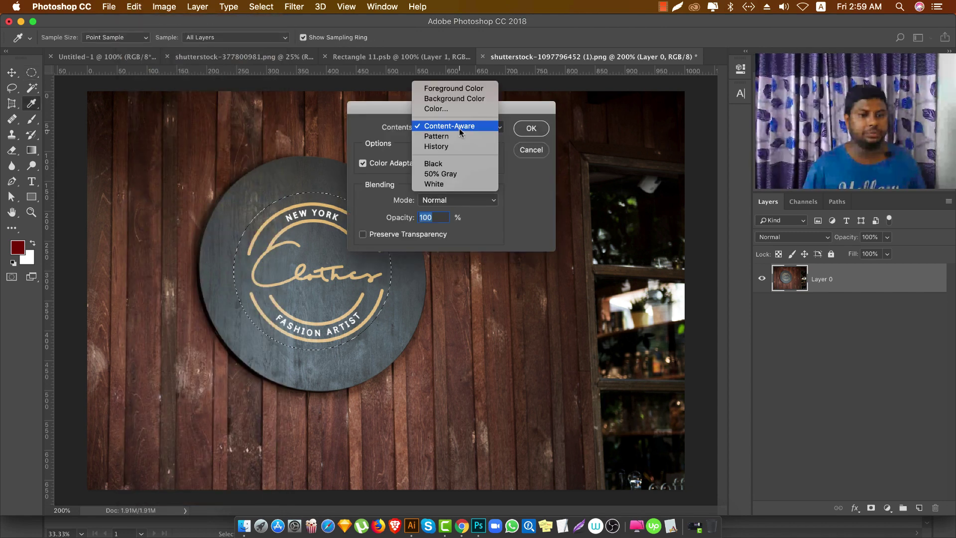
click(458, 126)
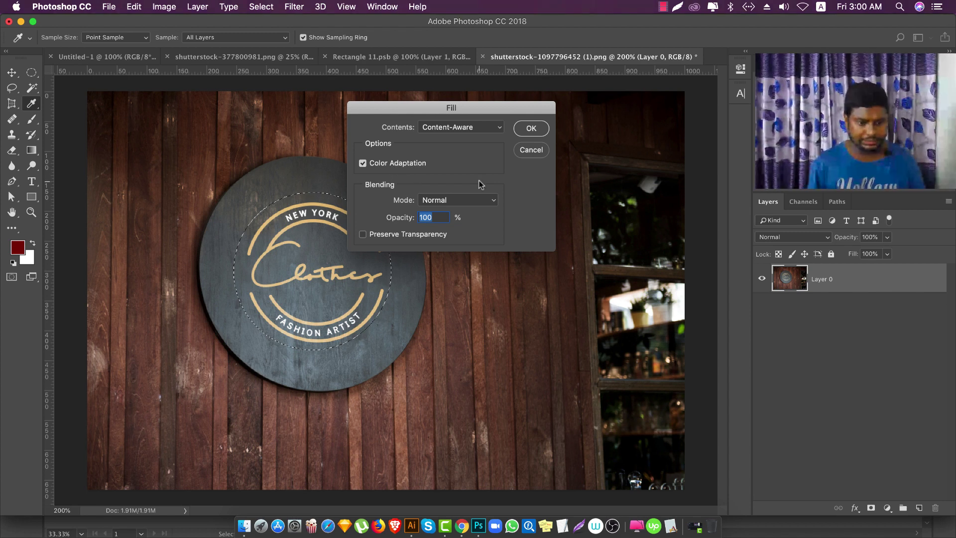
click(529, 131)
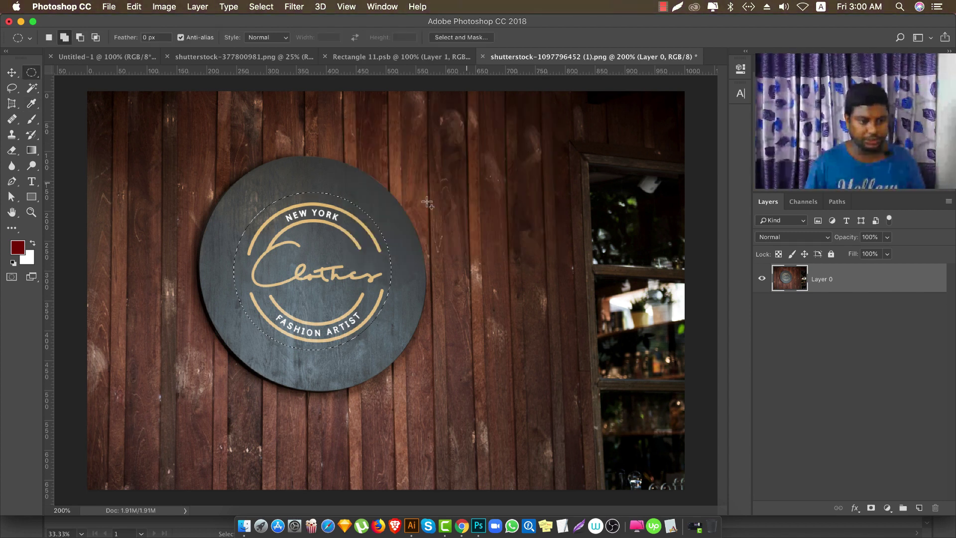
key(super+d)
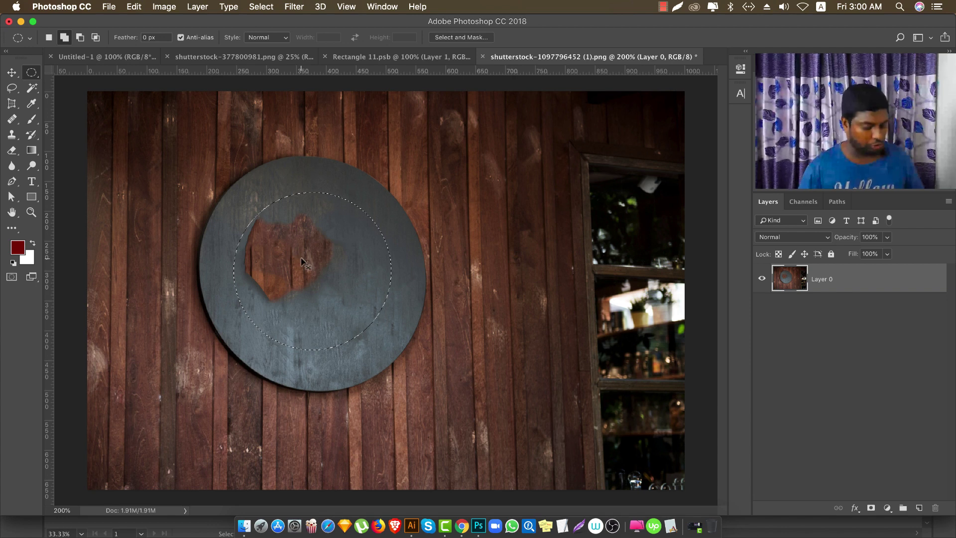
- Select the leftover brown patch and Content-Aware Fill it with grey wood
drag(261, 240, 340, 315)
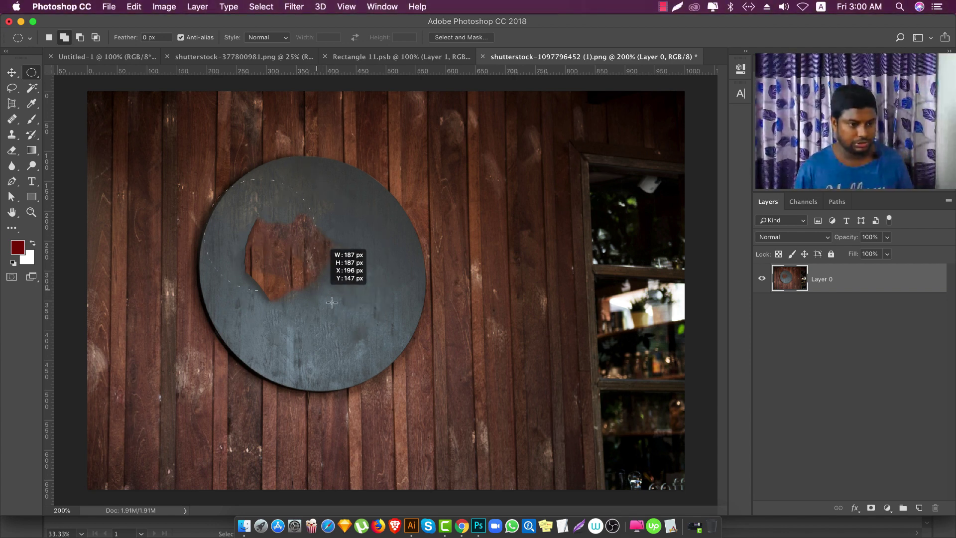
drag(339, 315, 346, 313)
click(135, 6)
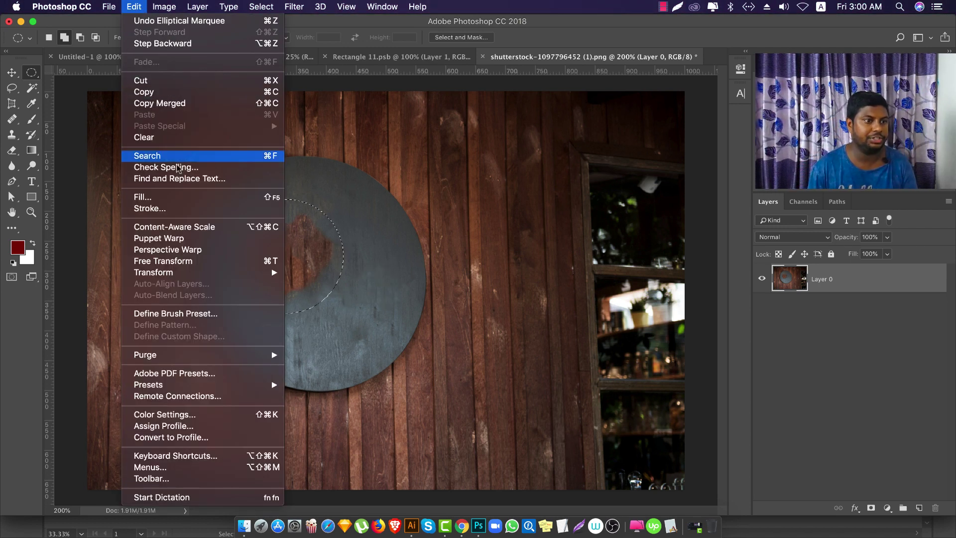
click(177, 198)
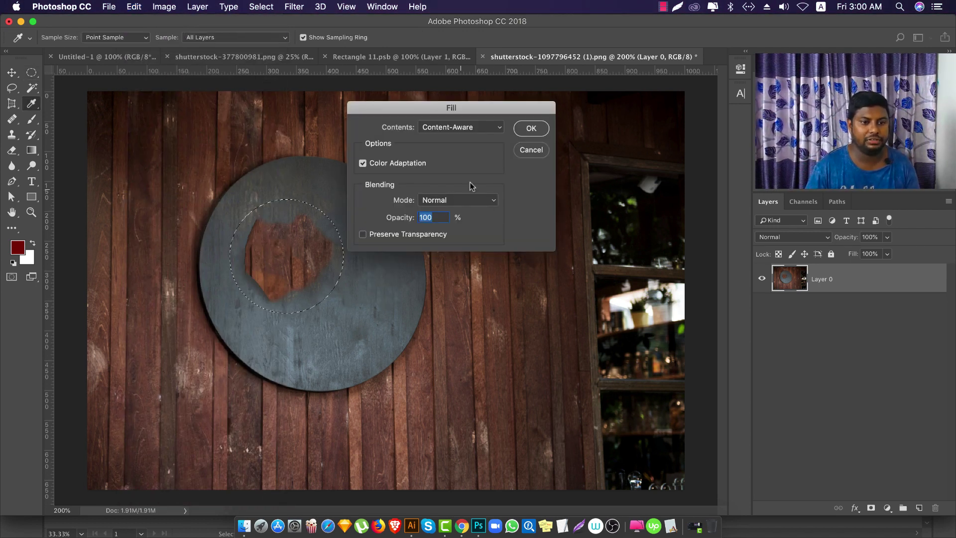
click(532, 128)
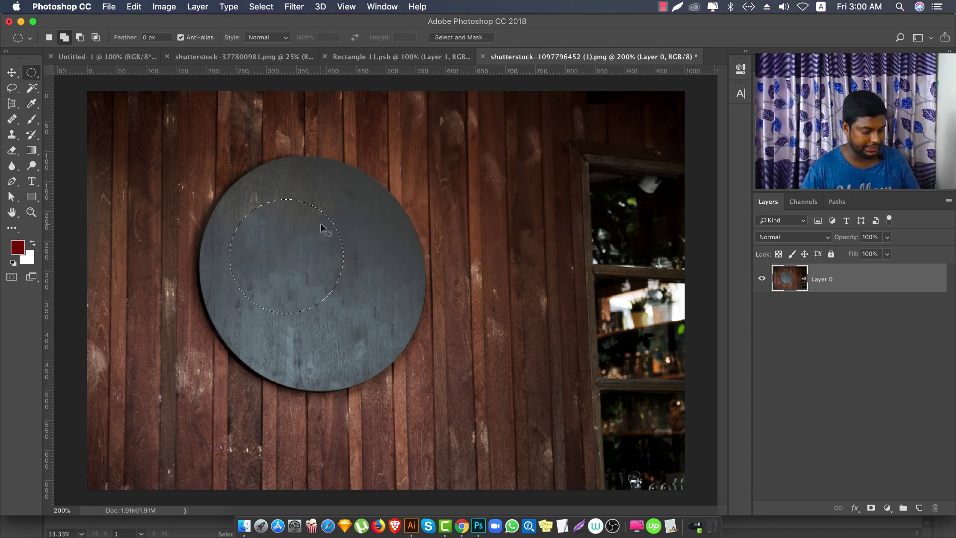
scroll(342, 299, up, 1)
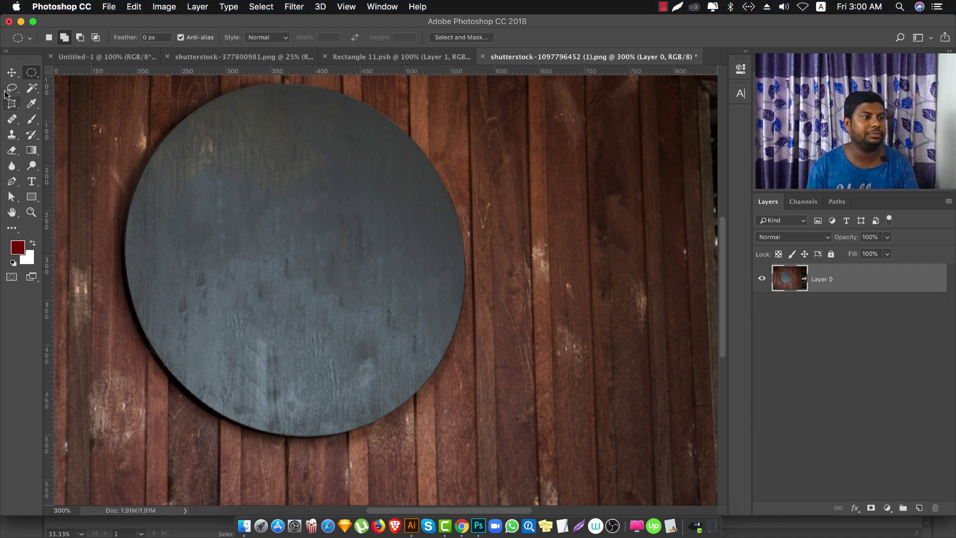
- Switch to the Move tool with Auto-Select layers enabled
click(12, 73)
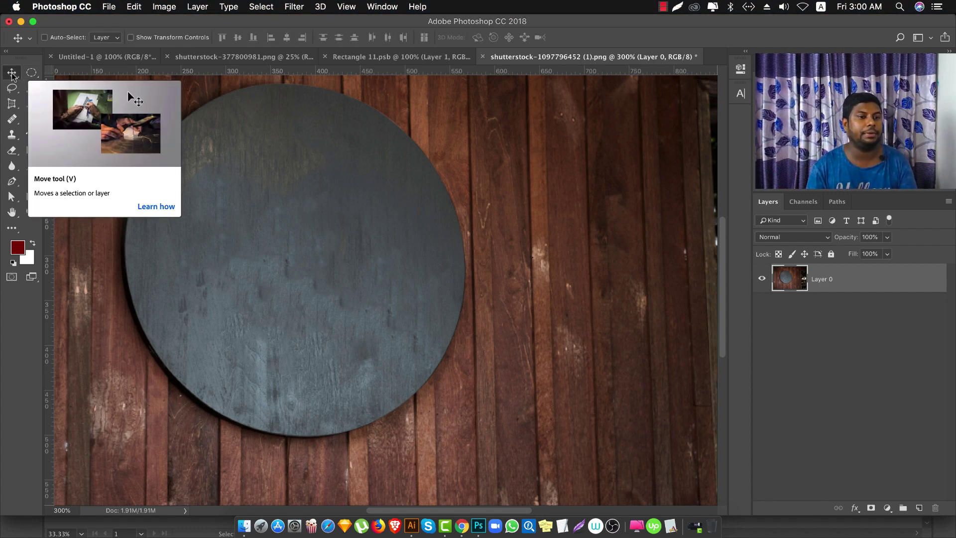
click(44, 38)
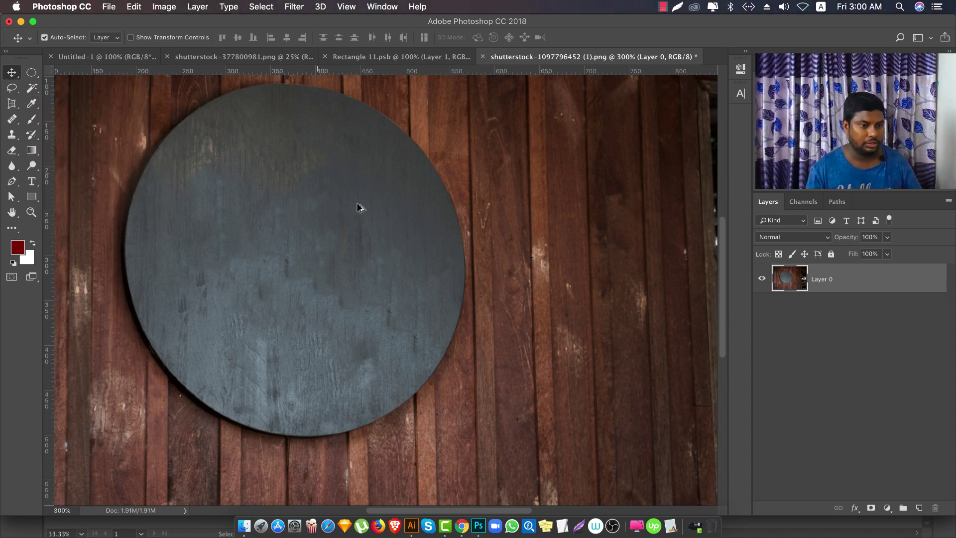
alt+scroll(359, 209, up, 2)
scroll(362, 211, down, 3)
- Resample the wall photo to 200 pixels/inch (2778 × 1853 px) and fit it on screen
key(super+alt+i)
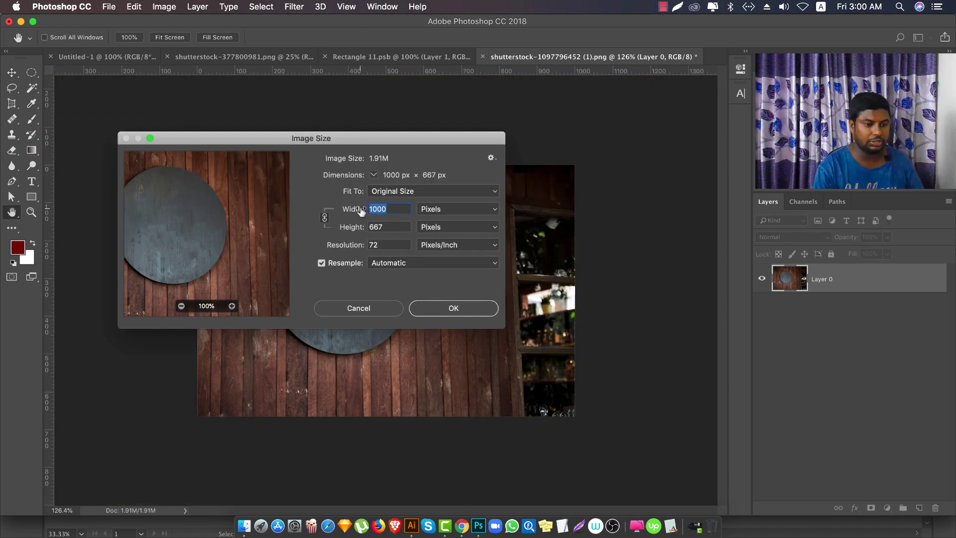
key(Tab)
key(Tab)
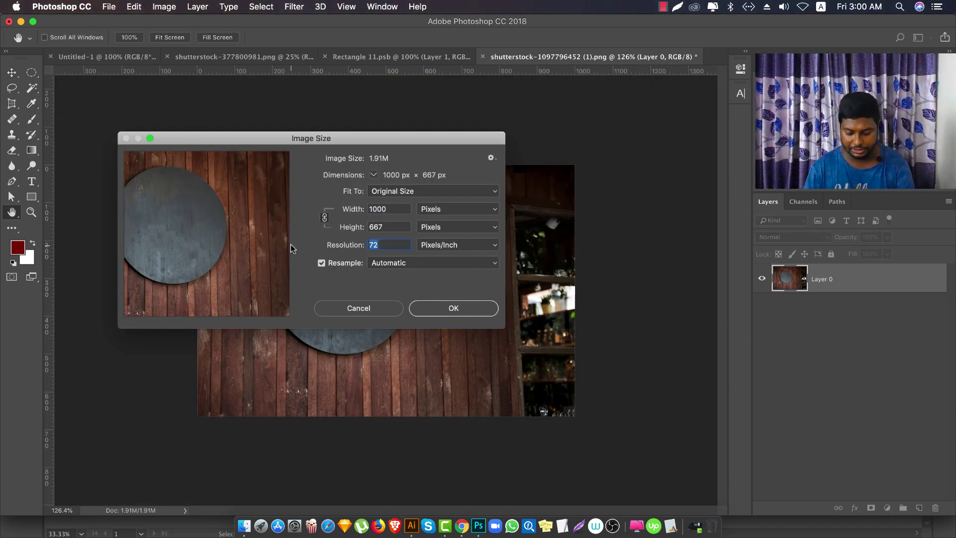
text(200)
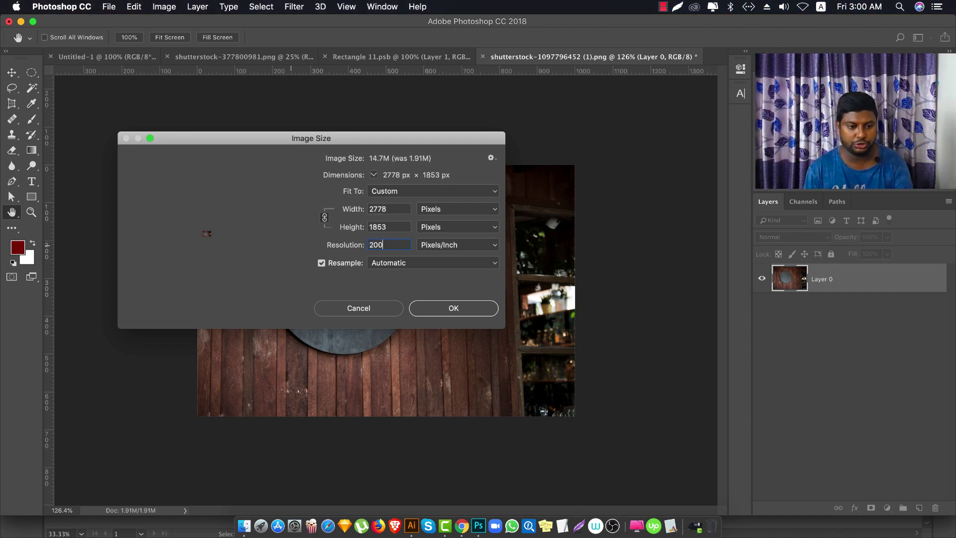
click(443, 311)
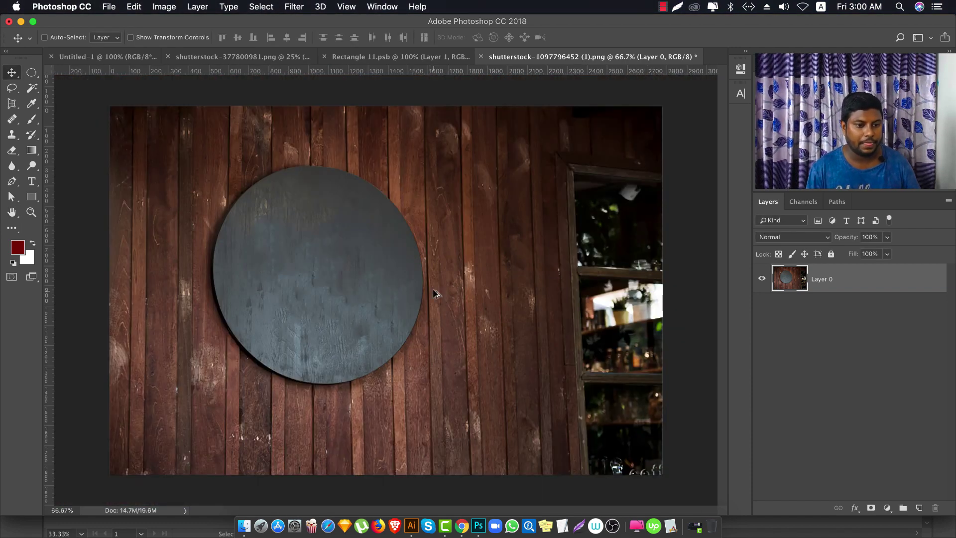
key(super+0)
- Draw a black circle from the centre covering the round sign face with the Ellipse Tool
right_click(31, 196)
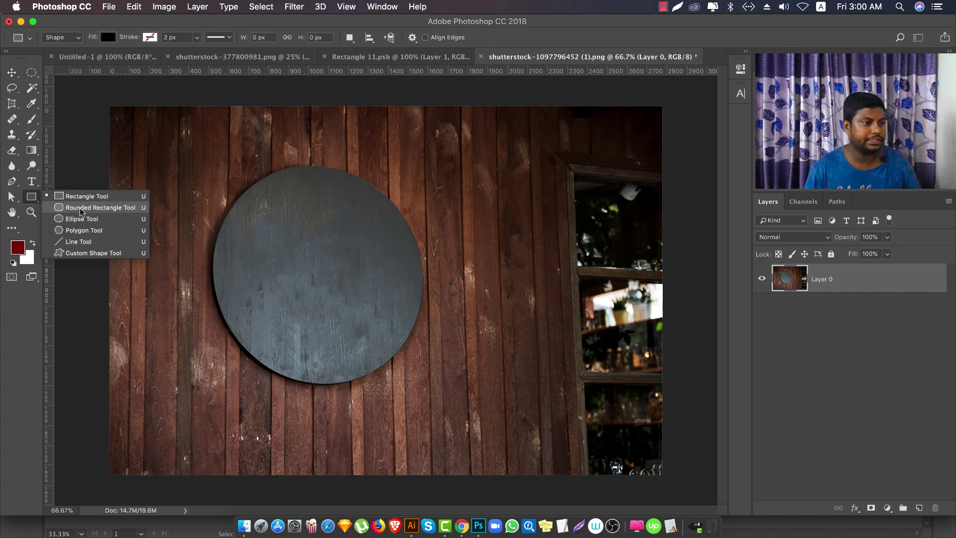
click(75, 216)
key(super+equal)
key(super+0)
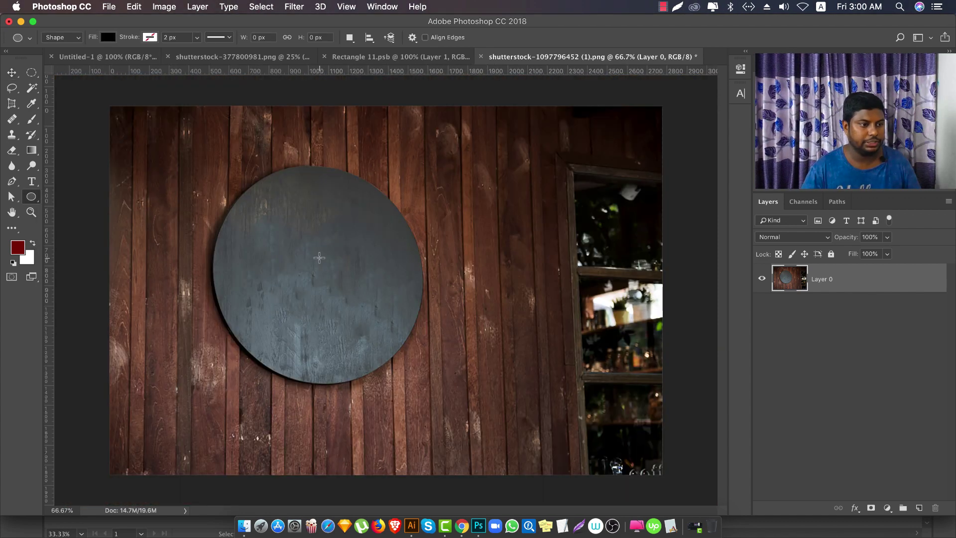
drag(319, 266, 416, 383)
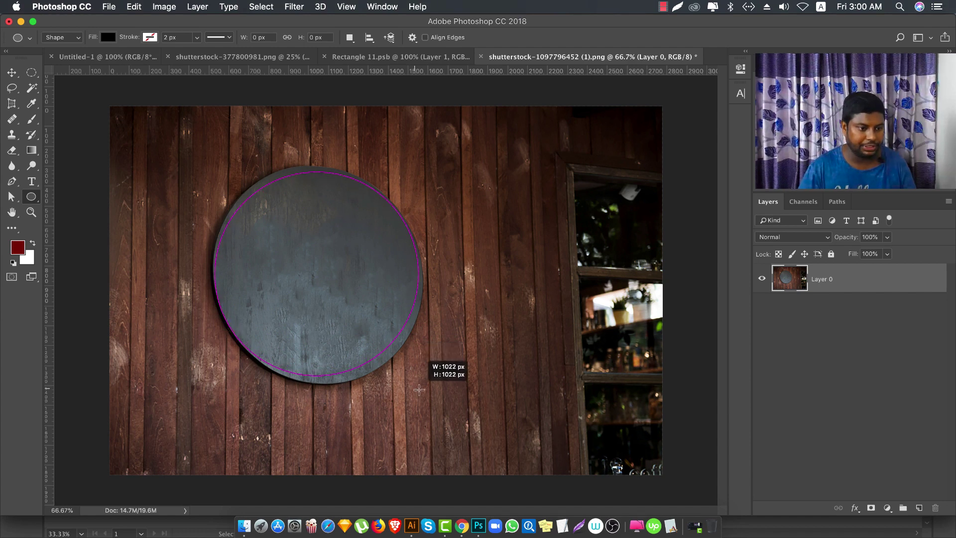
drag(415, 384, 418, 383)
- Convert the Ellipse 1 layer into a smart object
click(741, 70)
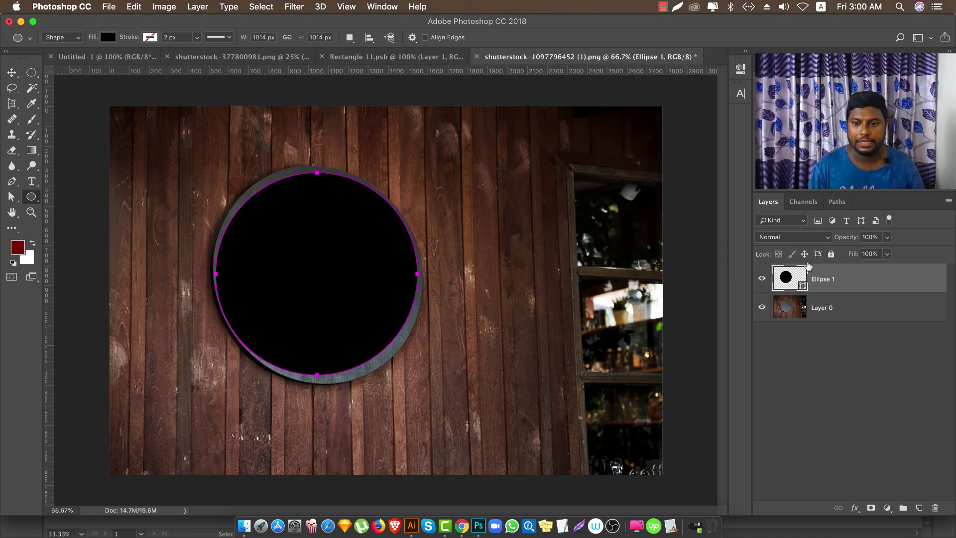
right_click(818, 279)
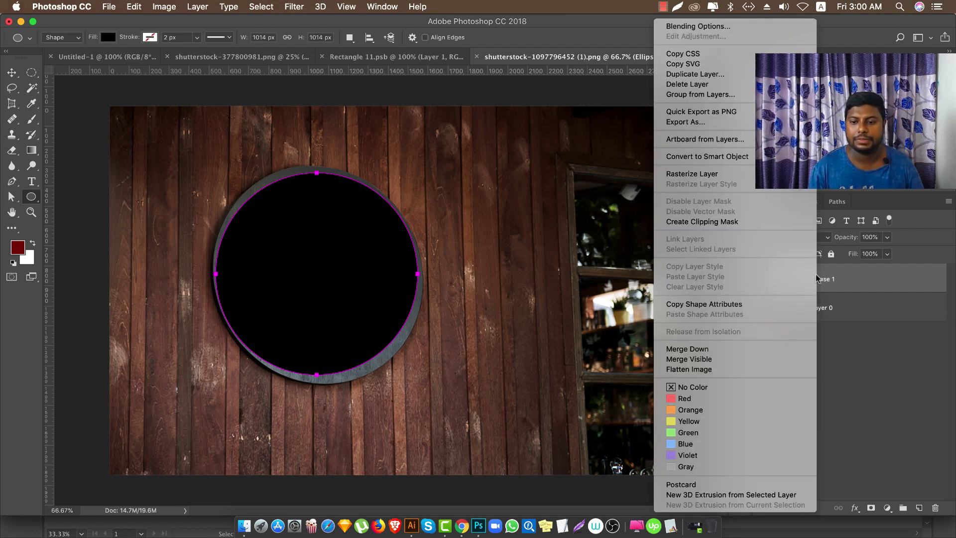
click(685, 156)
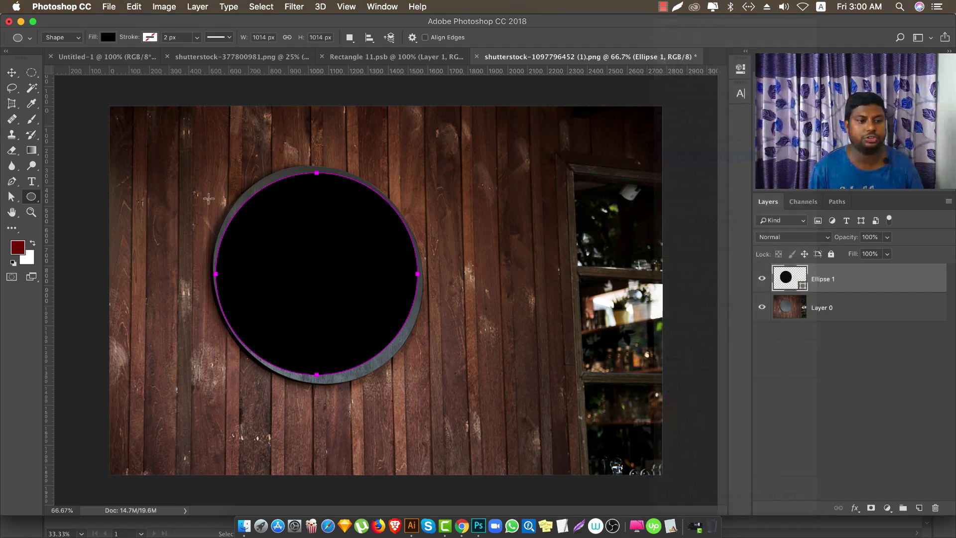
key(v)
scroll(231, 189, up, 1)
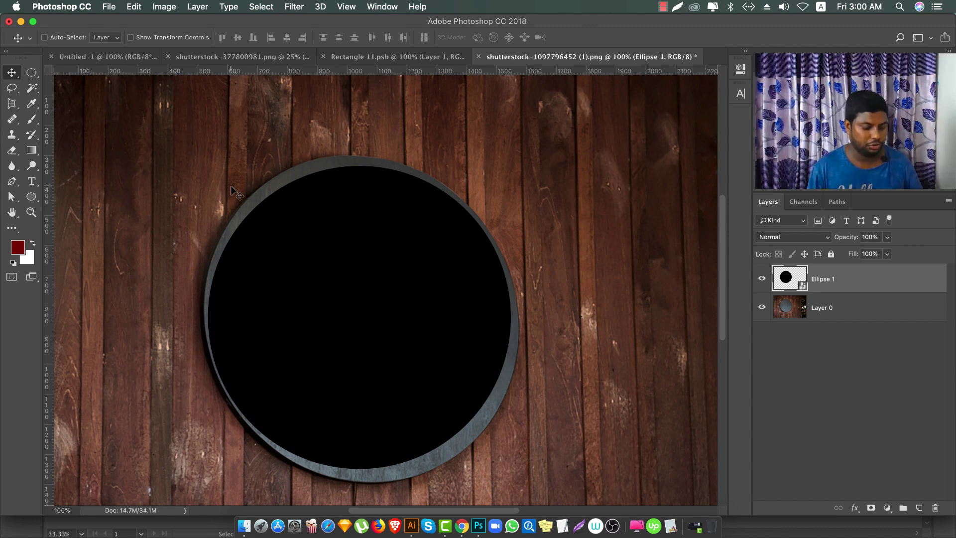
- Distort the Ellipse 1 circle's four corners to match the wall's perspective
key(ctrl+t)
right_click(279, 202)
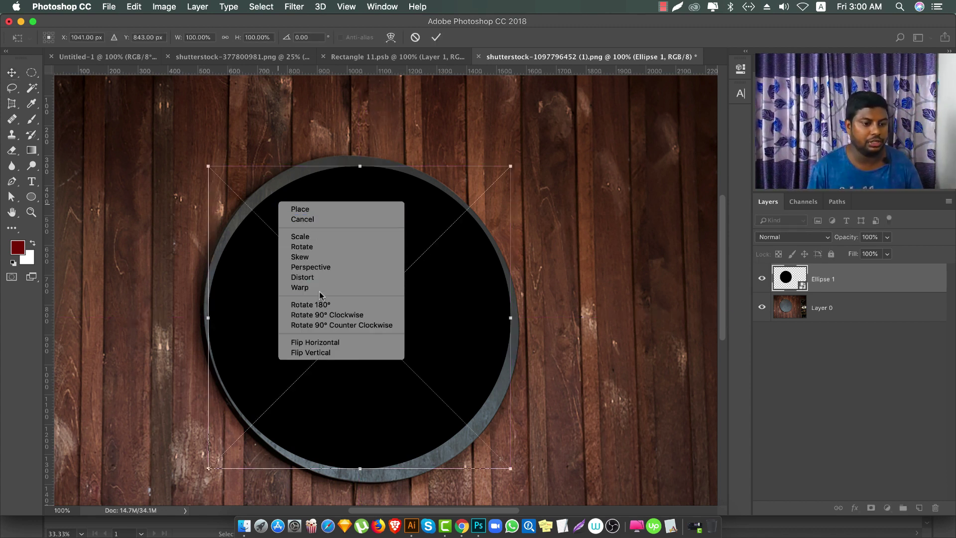
click(315, 277)
drag(208, 166, 203, 145)
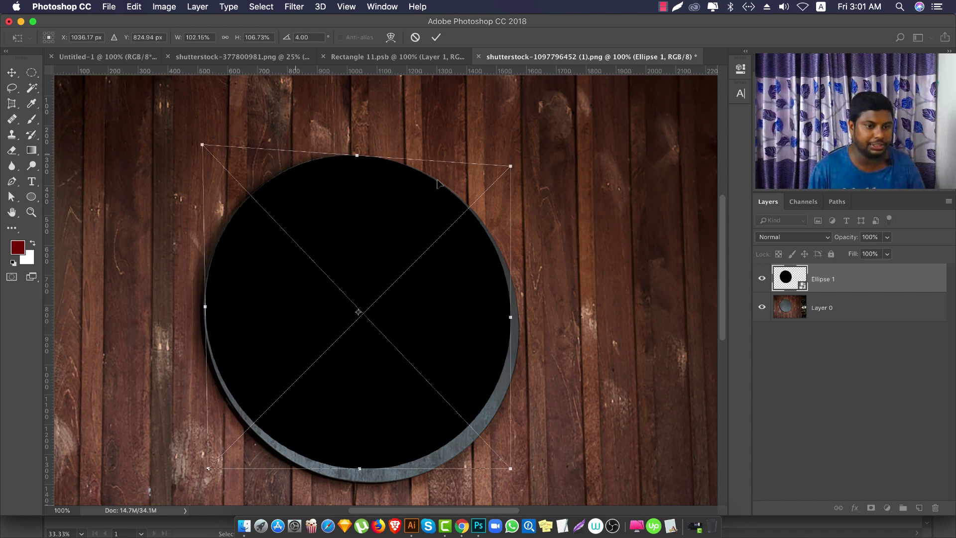
drag(512, 471, 527, 484)
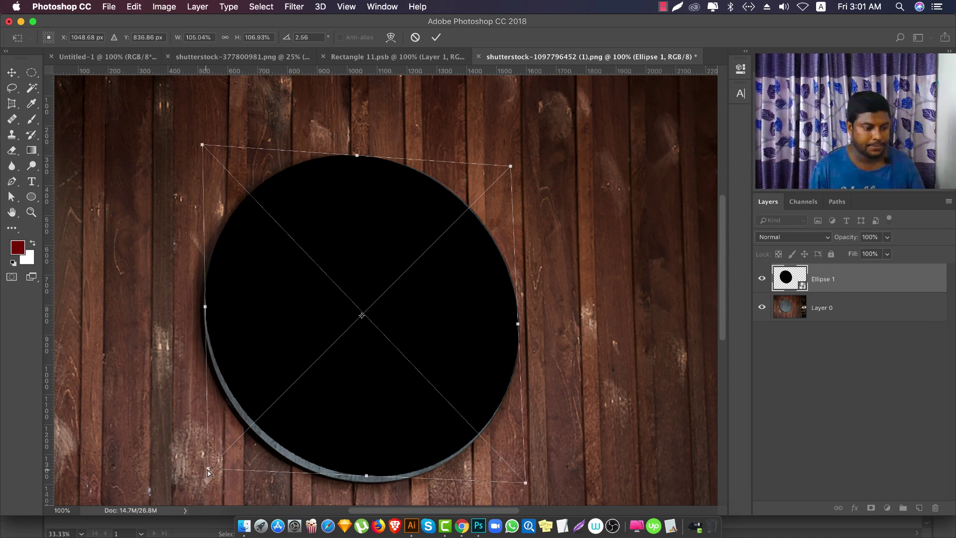
drag(209, 470, 203, 482)
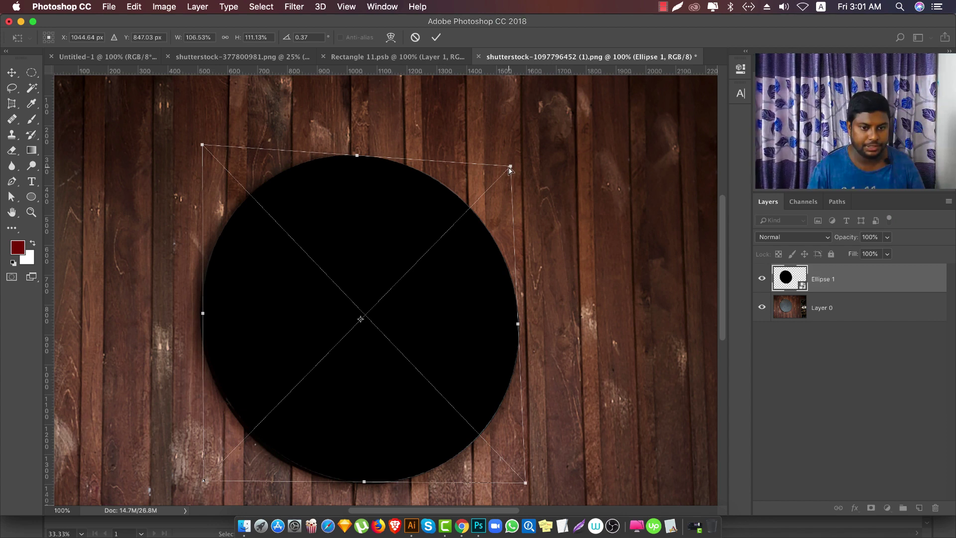
drag(509, 169, 512, 166)
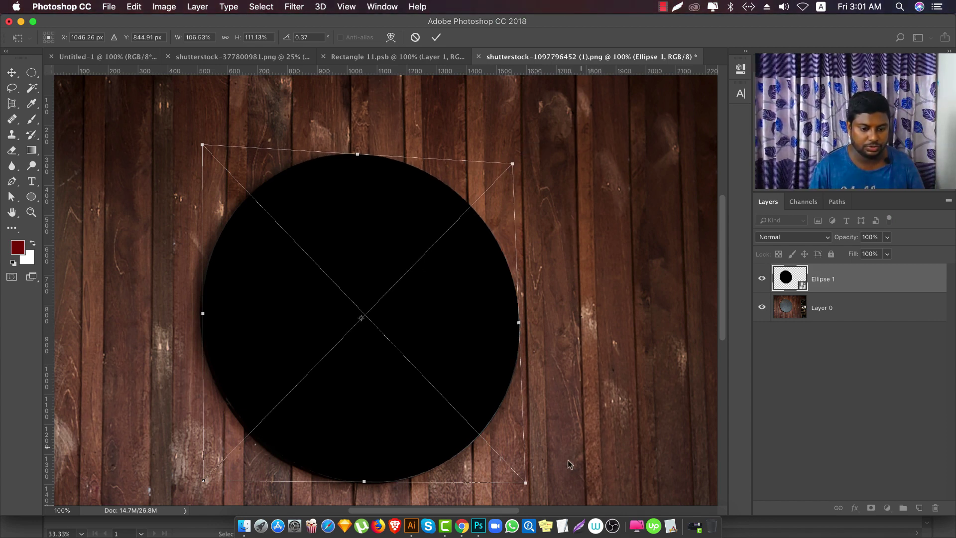
- Fine-tune the distorted circle's corners to about 107 × 111% and commit the transform
scroll(568, 464, up, 5)
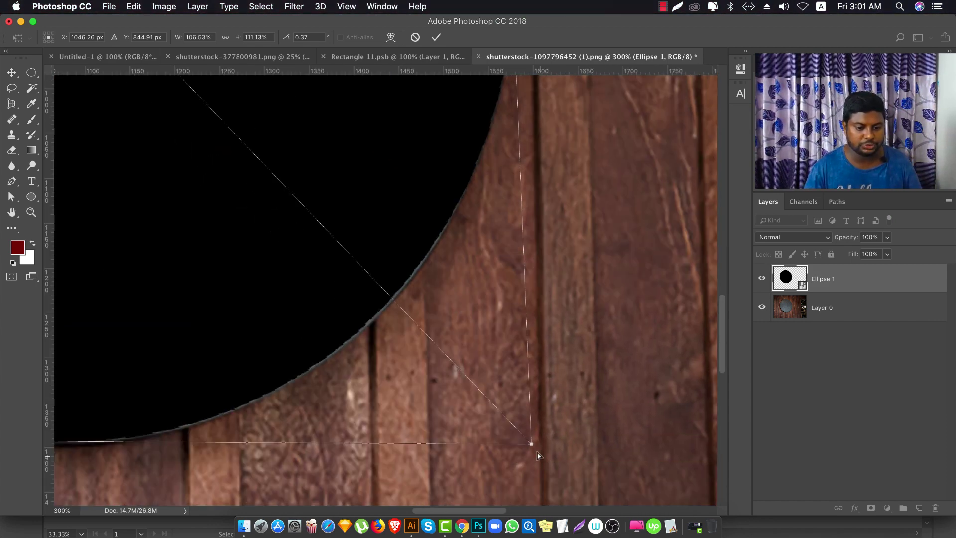
drag(533, 448, 537, 445)
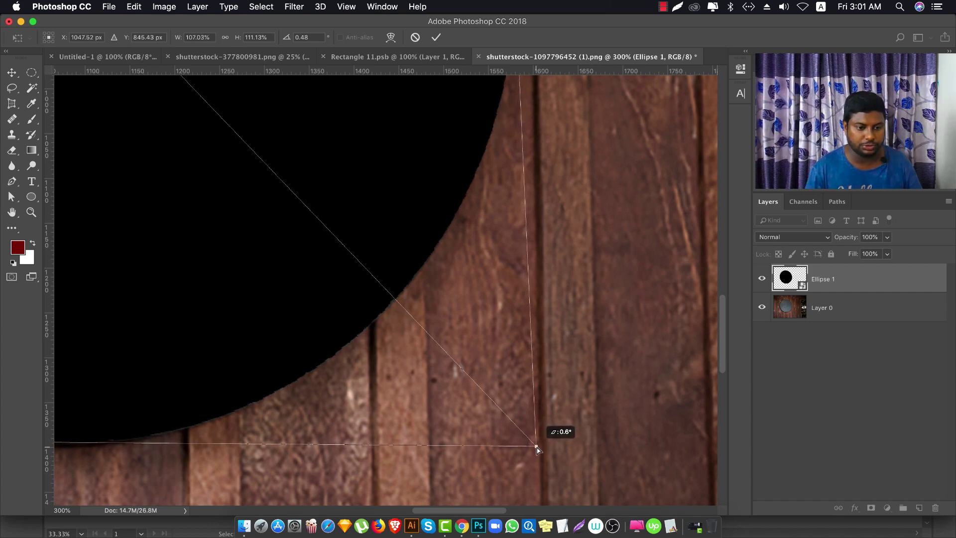
scroll(407, 300, down, 5)
scroll(235, 288, up, 5)
scroll(188, 284, down, 5)
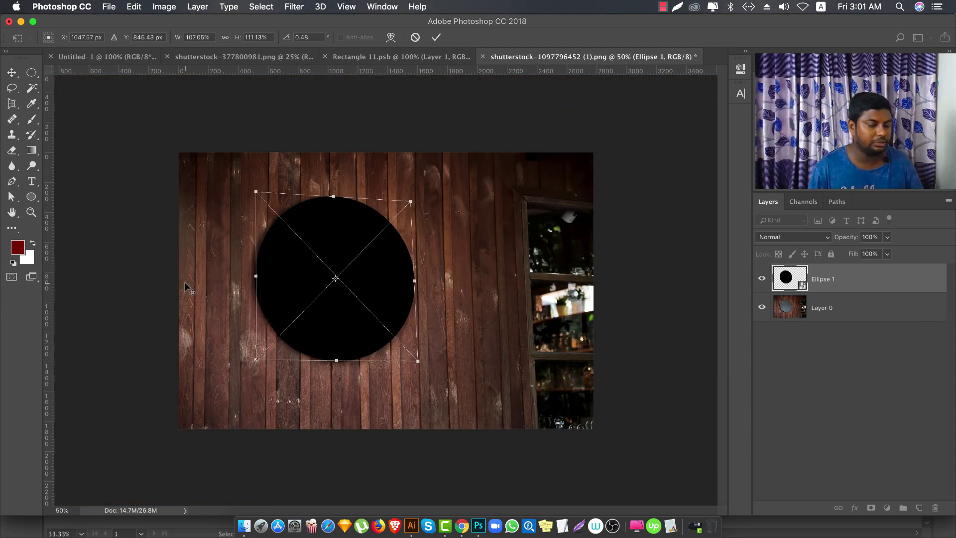
scroll(230, 241, up, 2)
scroll(197, 218, up, 3)
scroll(290, 219, down, 2)
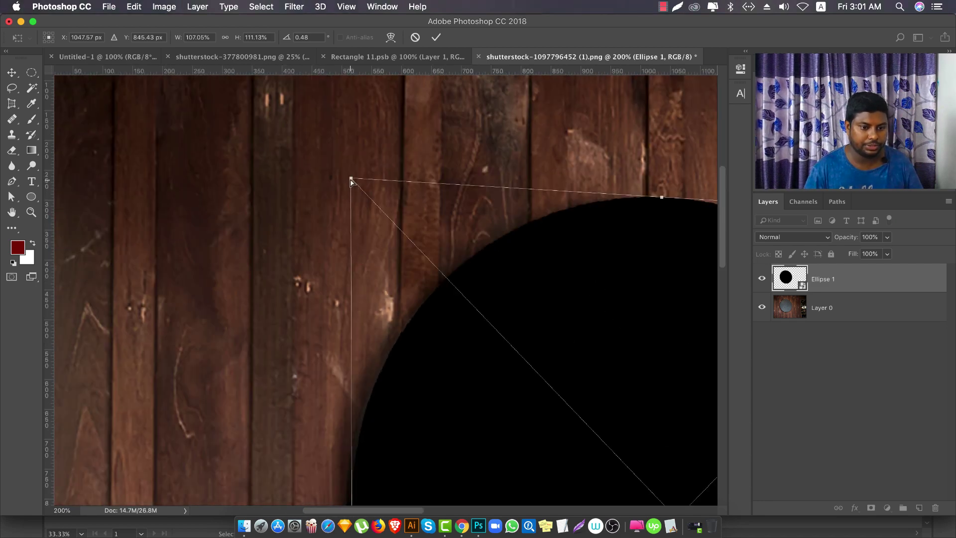
drag(350, 183, 349, 180)
scroll(349, 224, down, 4)
scroll(364, 327, up, 1)
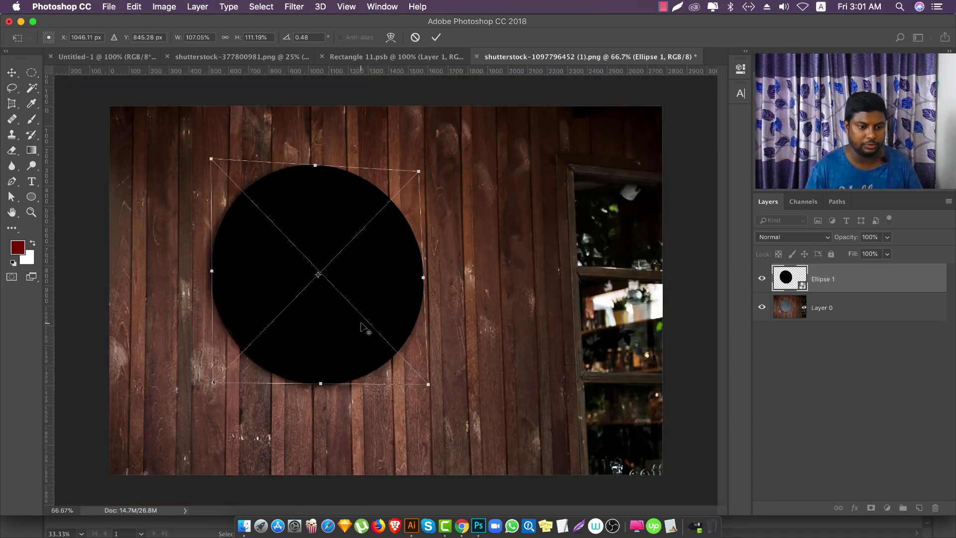
key(Return)
- Open the Ellipse 1 smart object's contents as Ellipse 1.psb
scroll(428, 314, down, 1)
scroll(427, 313, down, 1)
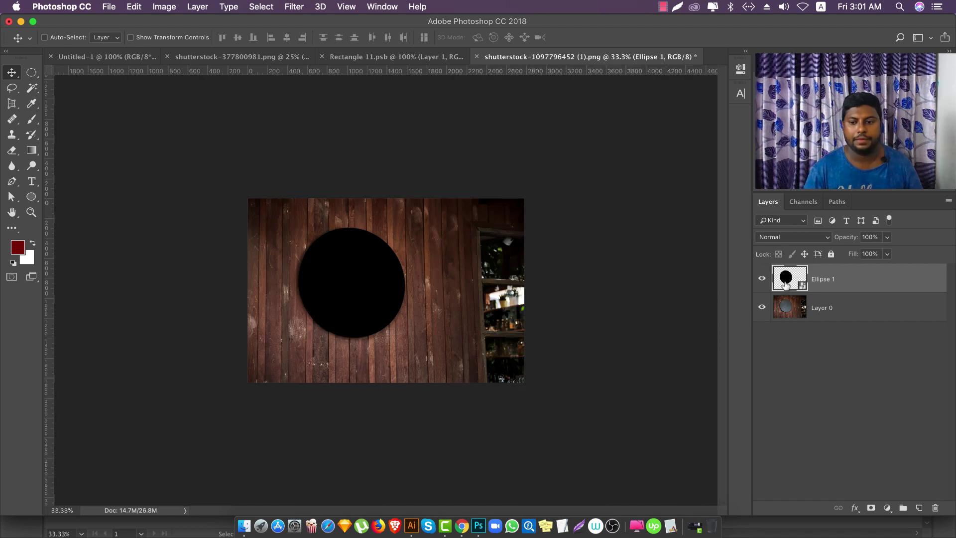
click(762, 279)
click(762, 279)
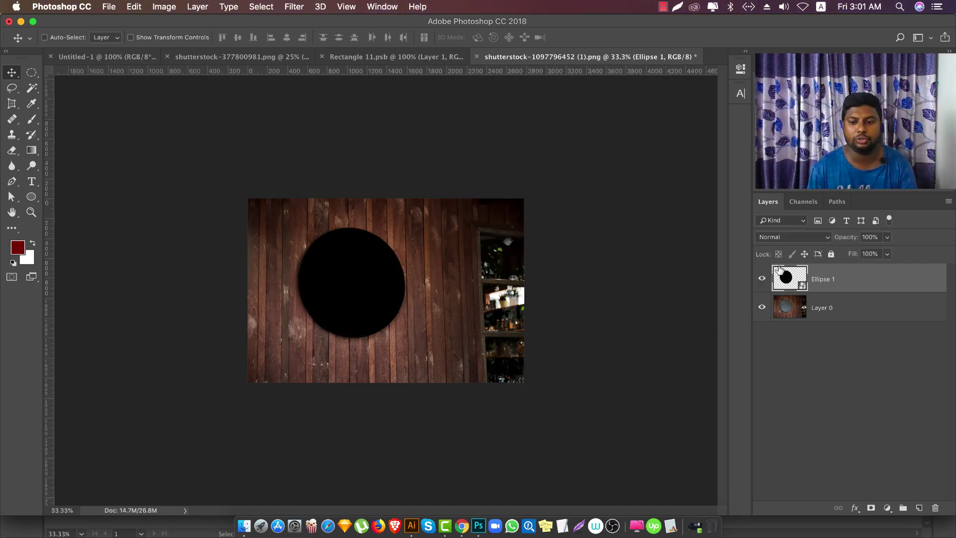
double_click(786, 277)
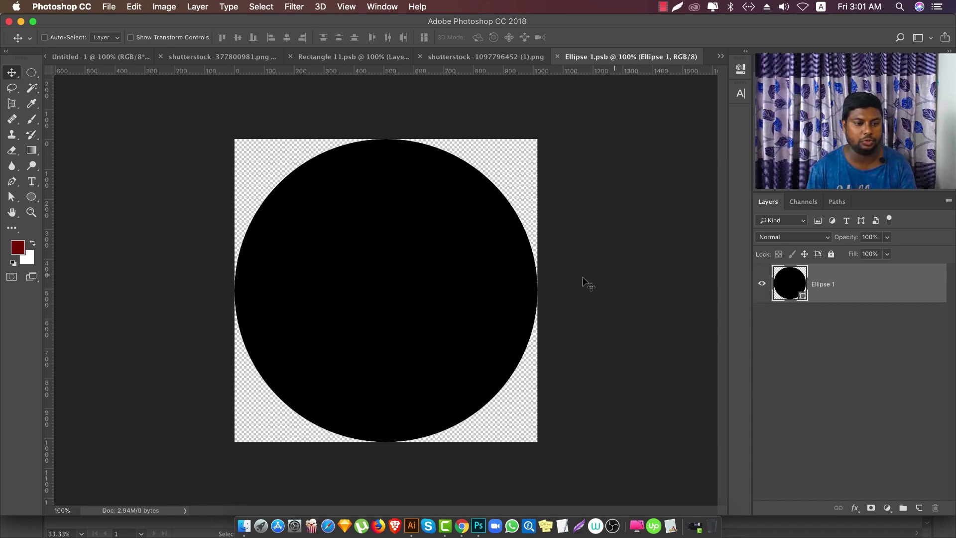
- Search Freepik for 'luxury logo' in Chrome
click(463, 521)
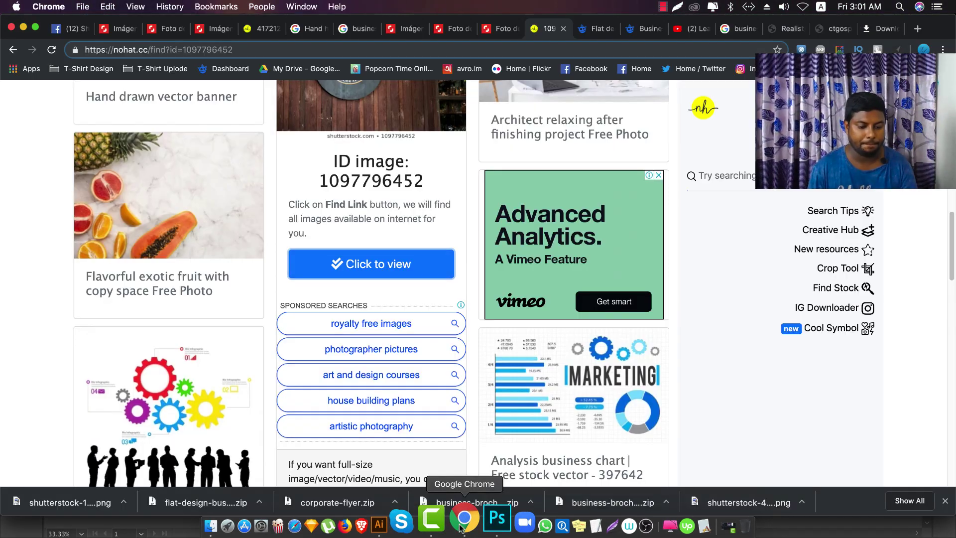
click(591, 27)
key(Escape)
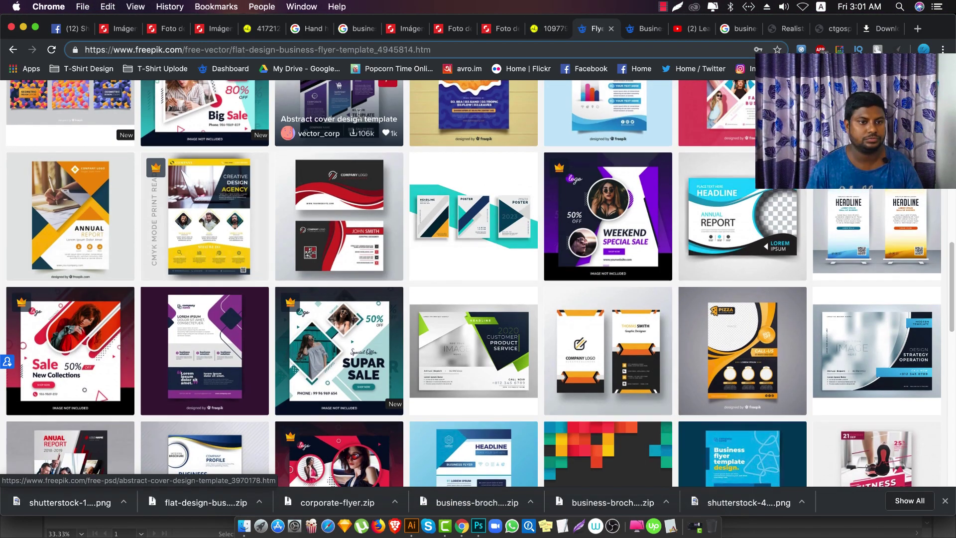
scroll(116, 122, up, 10)
text(lux)
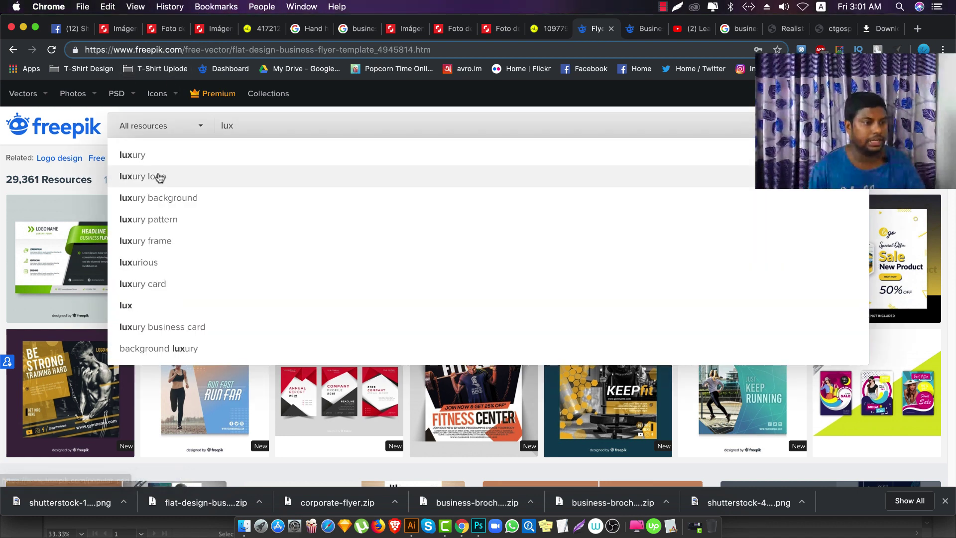
click(160, 175)
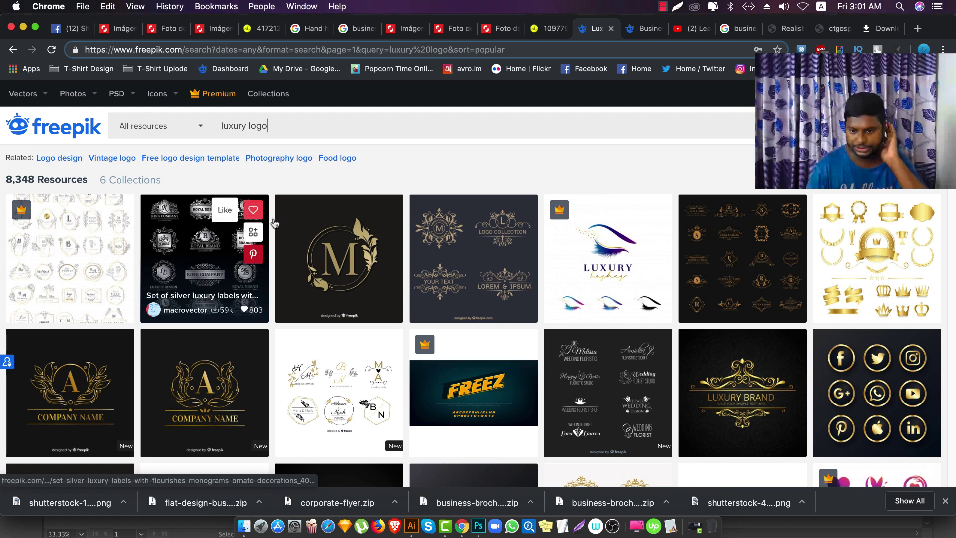
- Download the elegant ornamental logos pack and open its .ai file in Illustrator
click(508, 279)
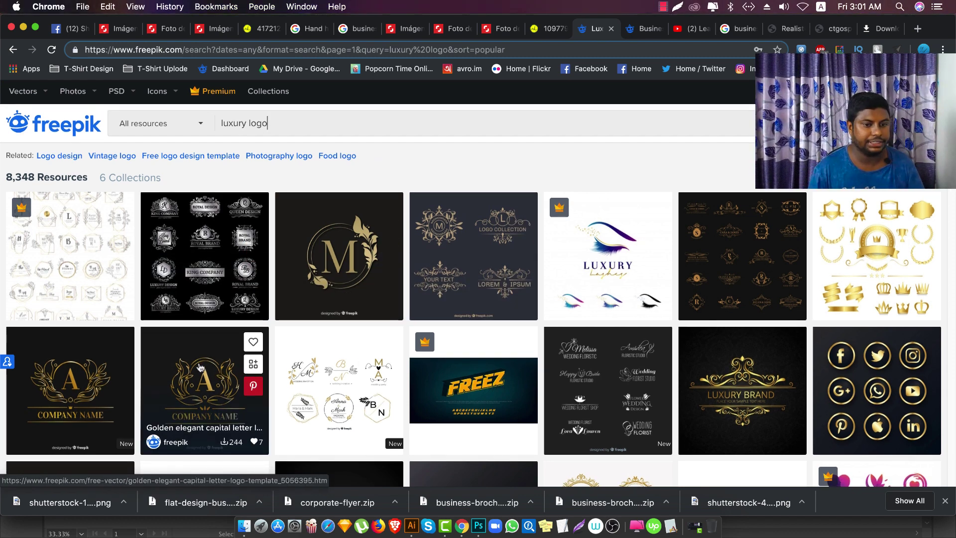
scroll(299, 309, down, 1)
click(457, 220)
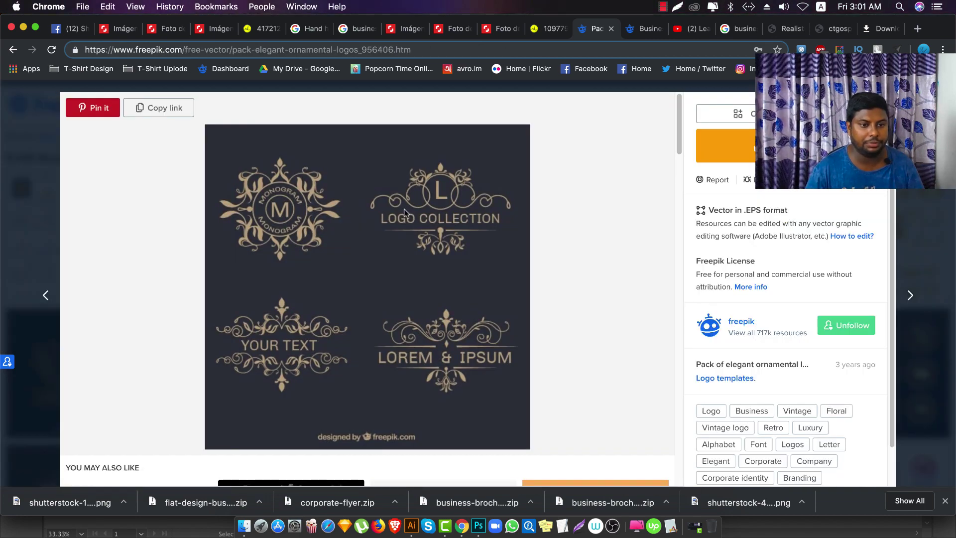
click(725, 146)
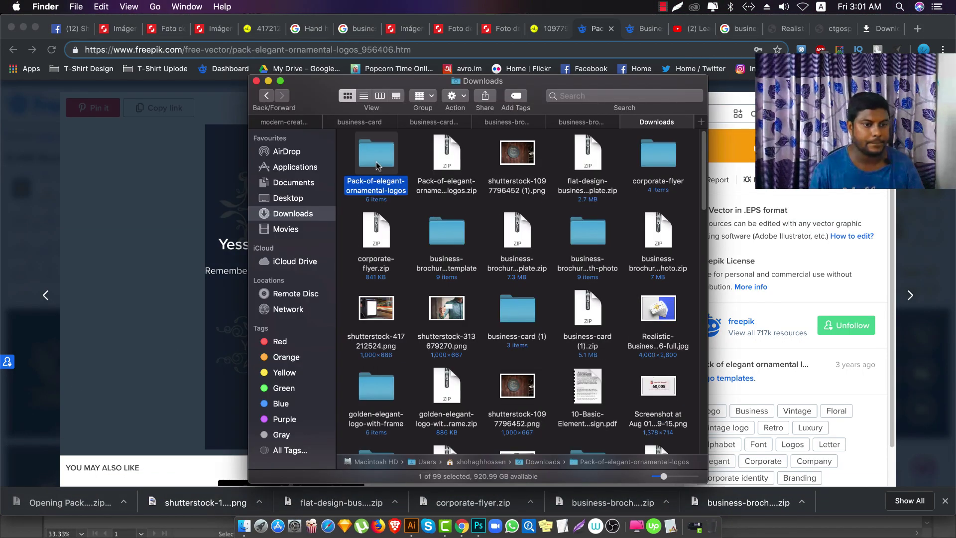
double_click(377, 166)
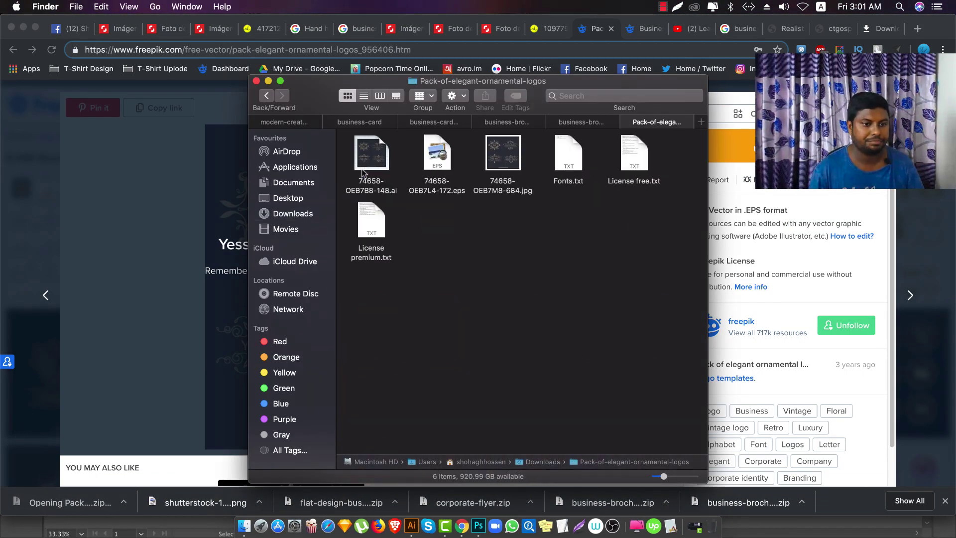
key(super+Tab)
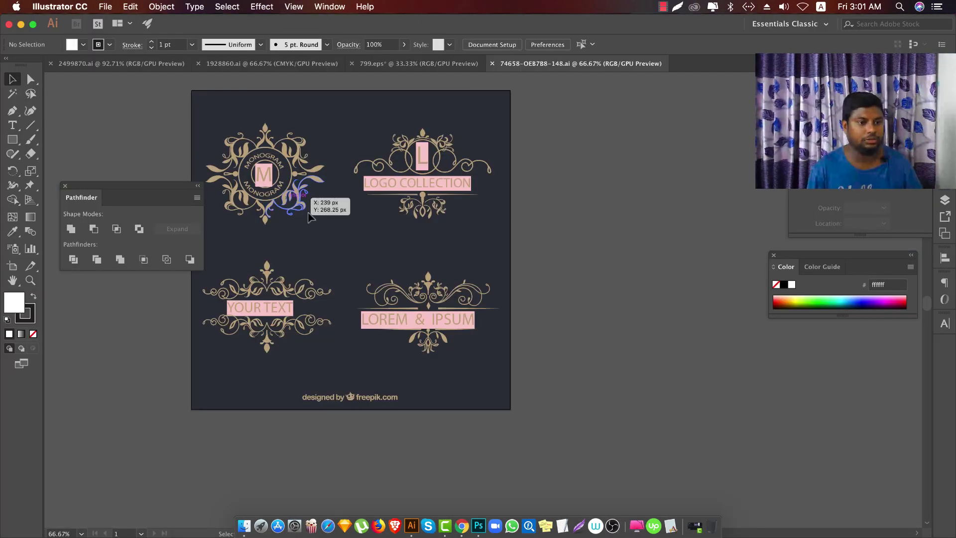
- Ungroup the four-logo set and then the monogram logo's parts
click(306, 188)
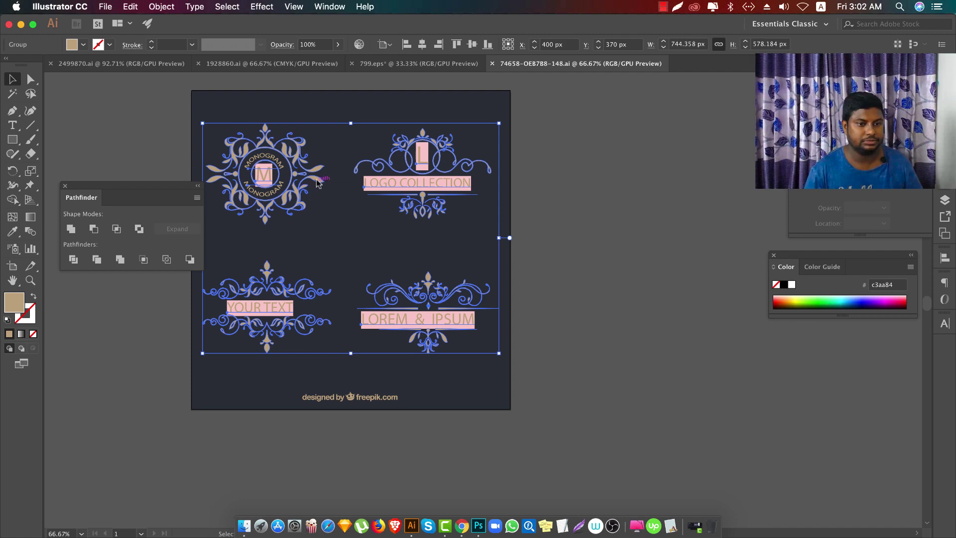
right_click(317, 183)
click(349, 282)
click(608, 252)
click(264, 175)
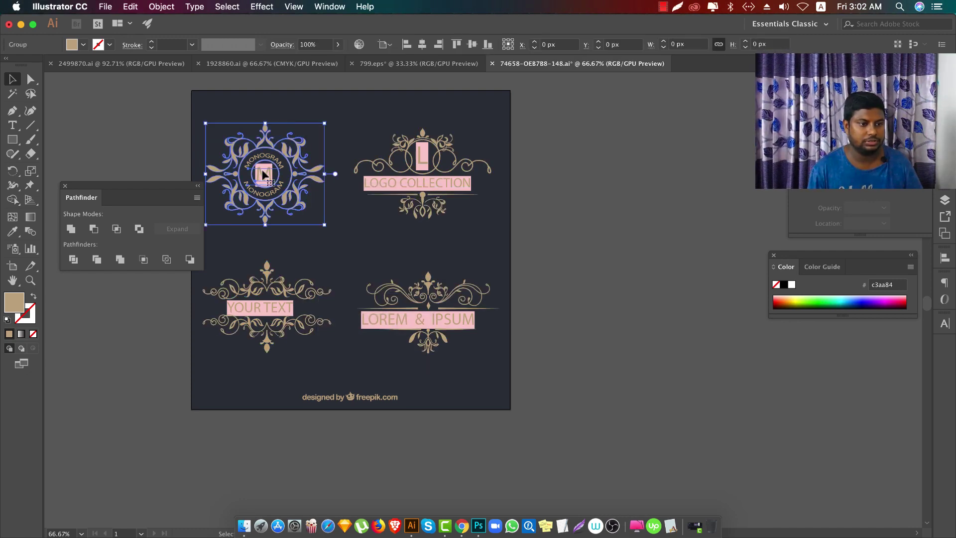
right_click(274, 180)
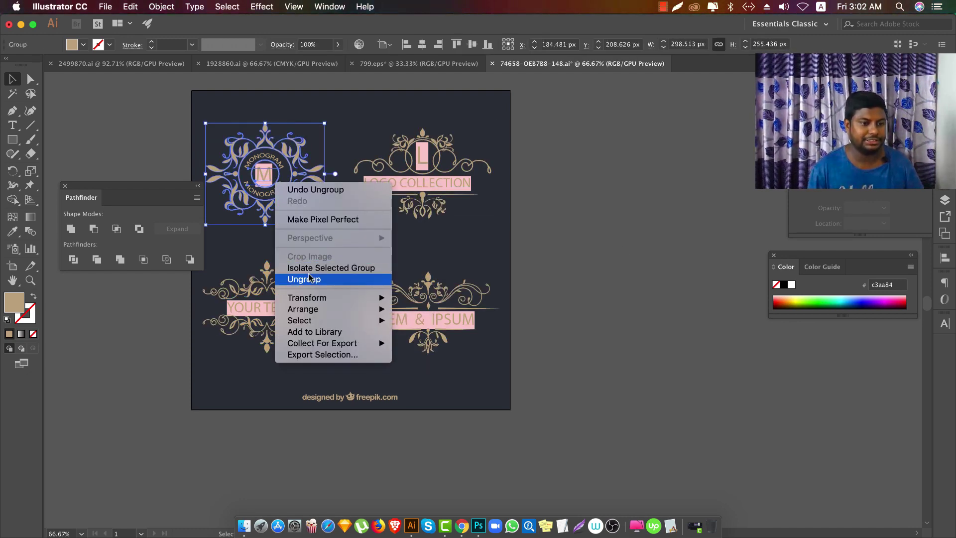
click(288, 275)
drag(261, 192, 404, 217)
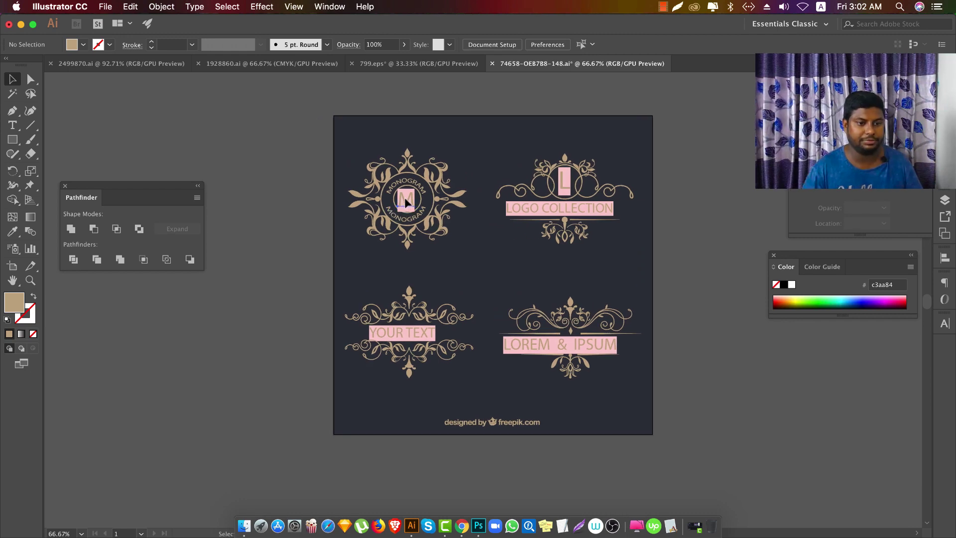
- Set the monogram's letter M to Poppins Bold
click(407, 200)
click(443, 44)
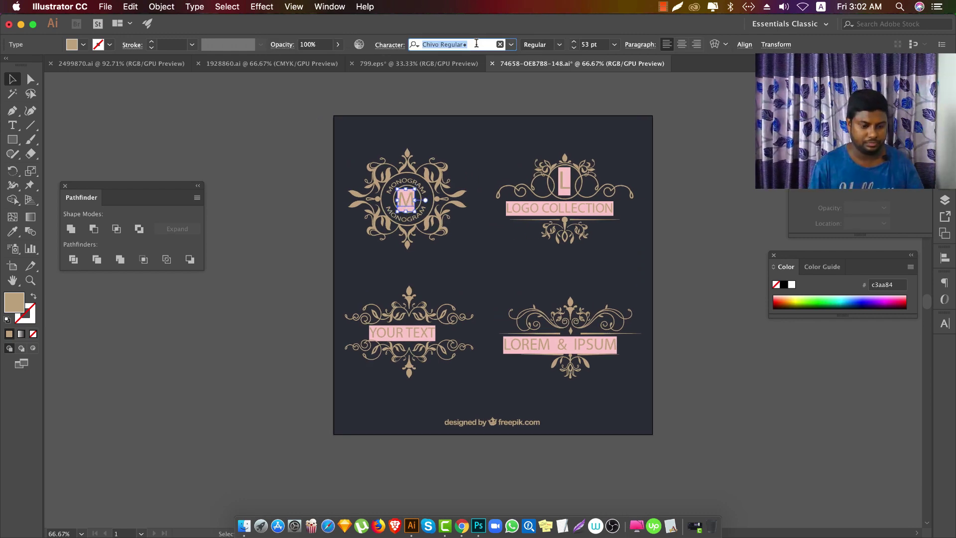
text(pop)
key(Return)
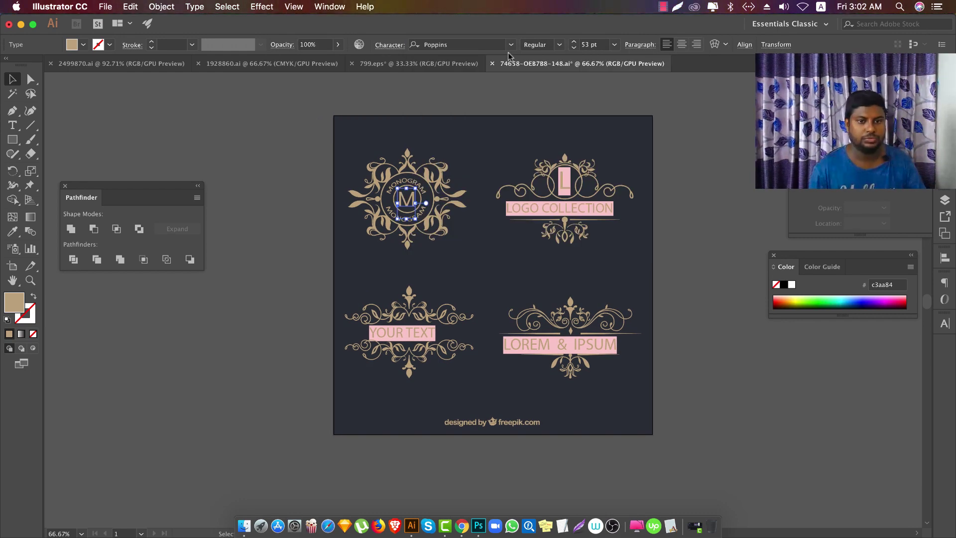
click(560, 45)
click(530, 87)
click(318, 168)
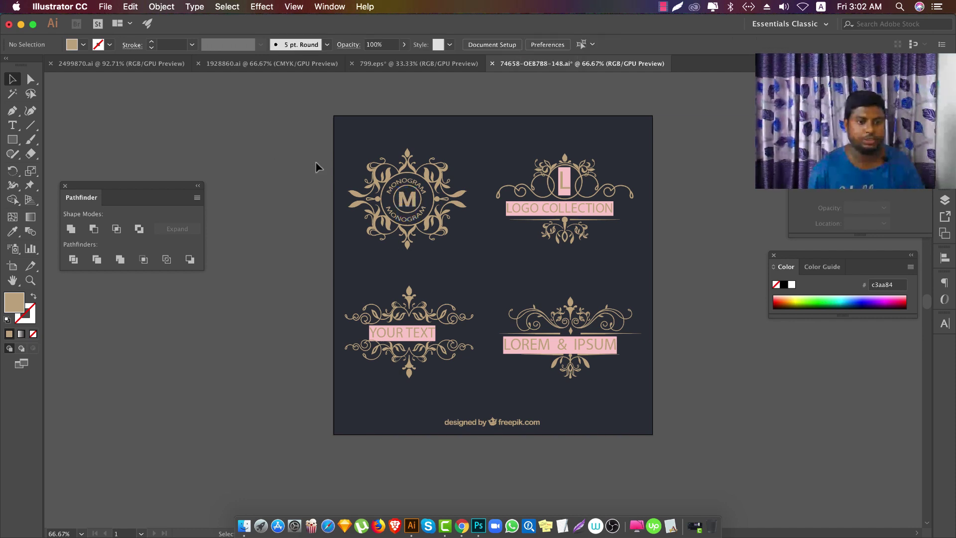
- Expand the monogram's appearance into shapes and copy the whole ornament to Photoshop
drag(491, 270, 500, 274)
right_click(414, 195)
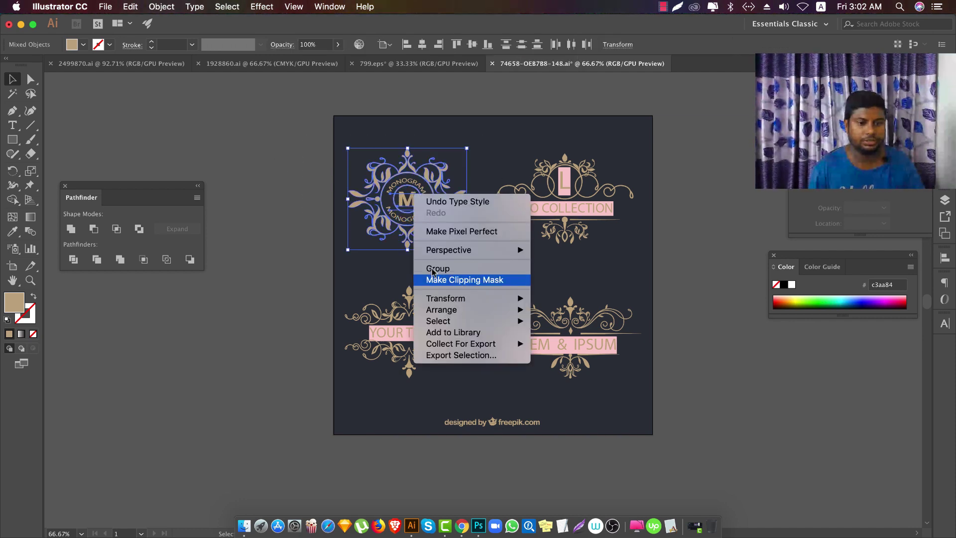
click(129, 5)
click(161, 7)
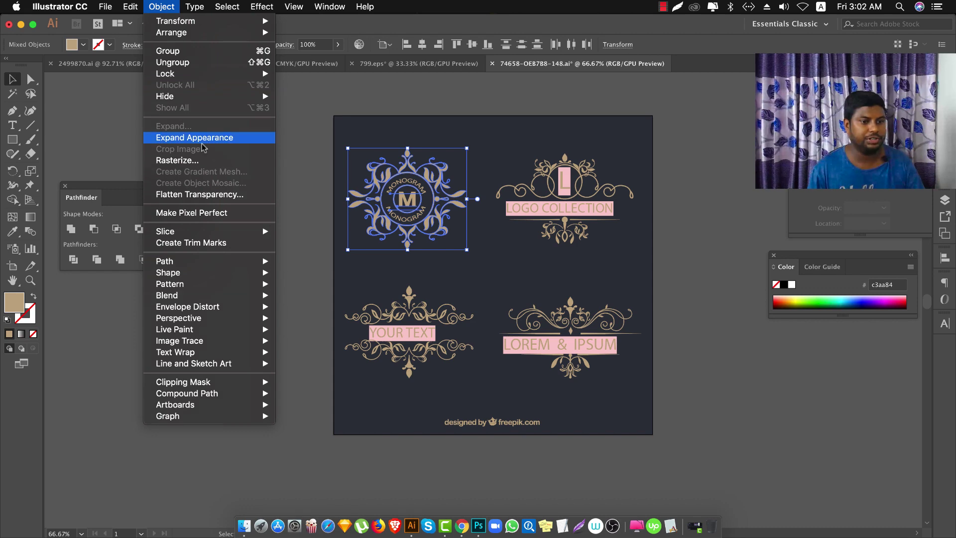
click(180, 138)
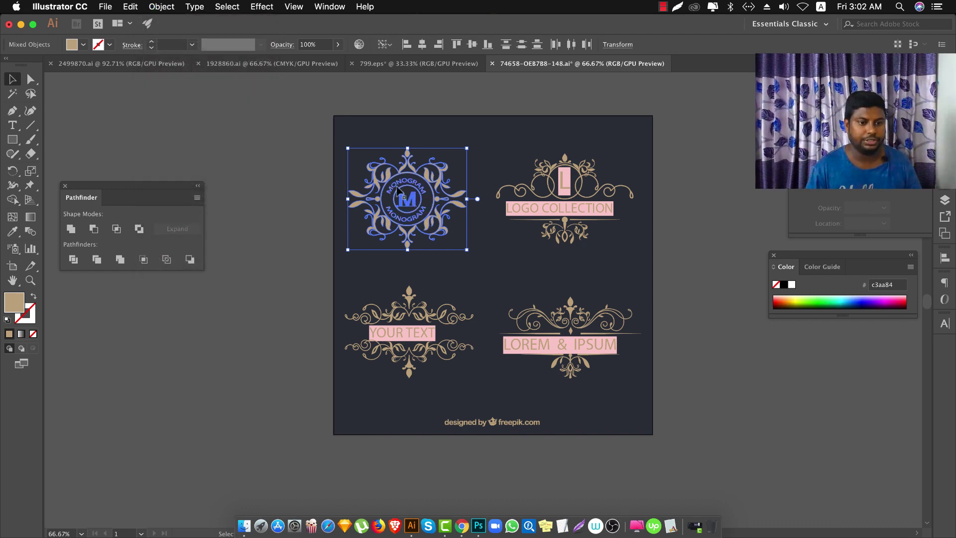
click(326, 149)
drag(450, 259, 468, 266)
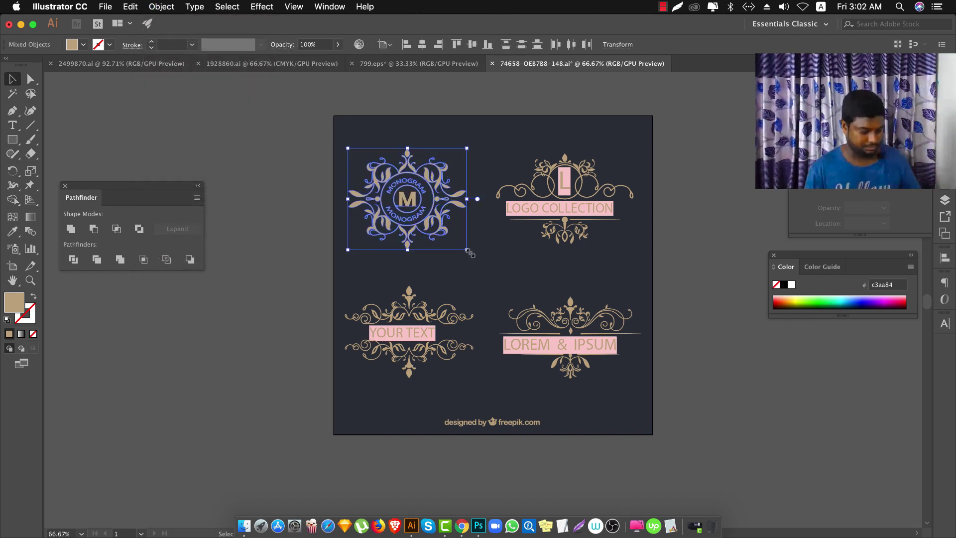
key(super+Tab)
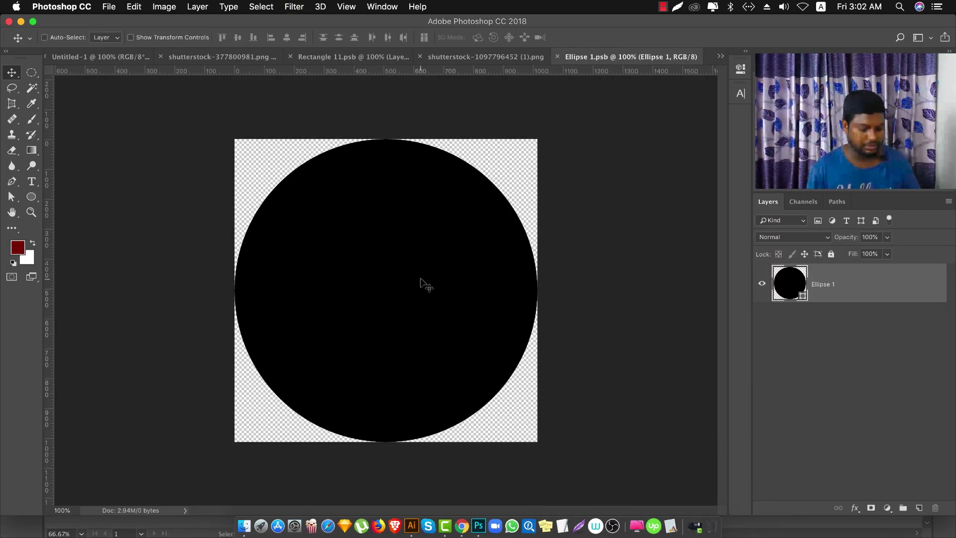
- Paste the monogram as pixels and shrink it to fit inside the circle
key(super+v)
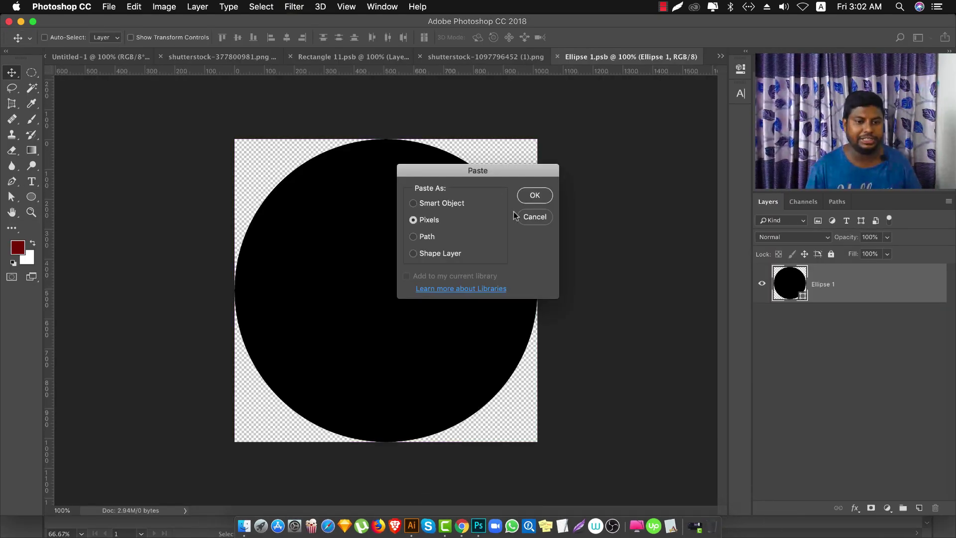
key(Return)
drag(513, 178, 496, 204)
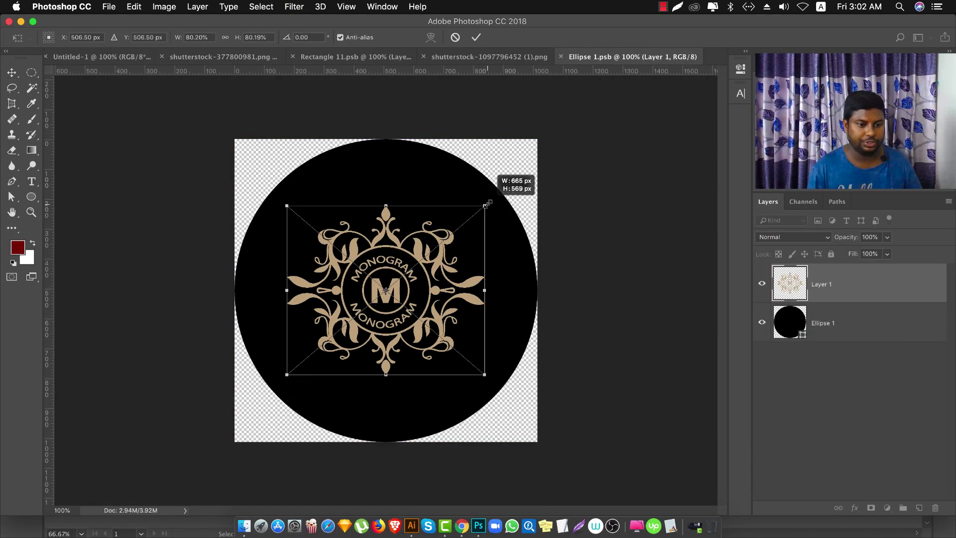
key(Return)
- Delete the black circle layer and save the Ellipse 1 document
click(821, 323)
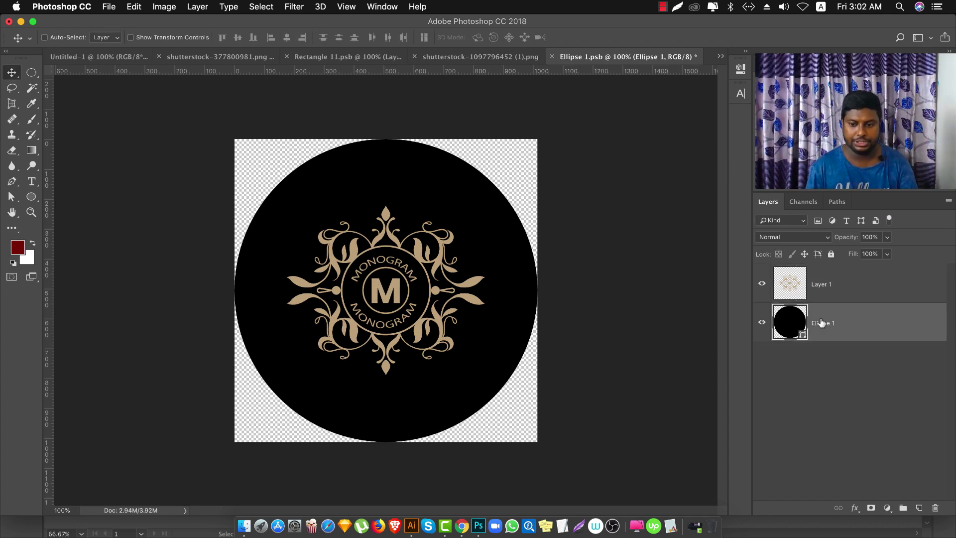
key(Delete)
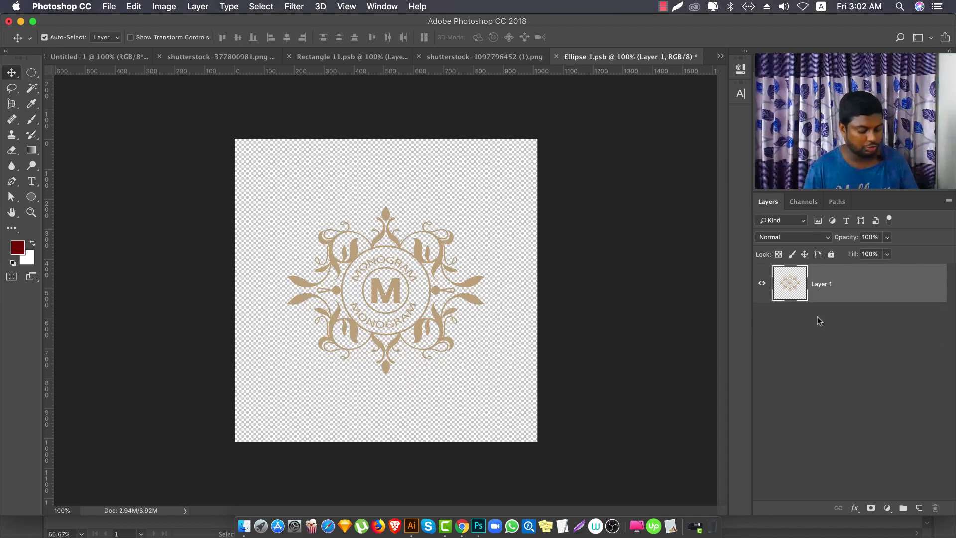
key(super+s)
click(516, 58)
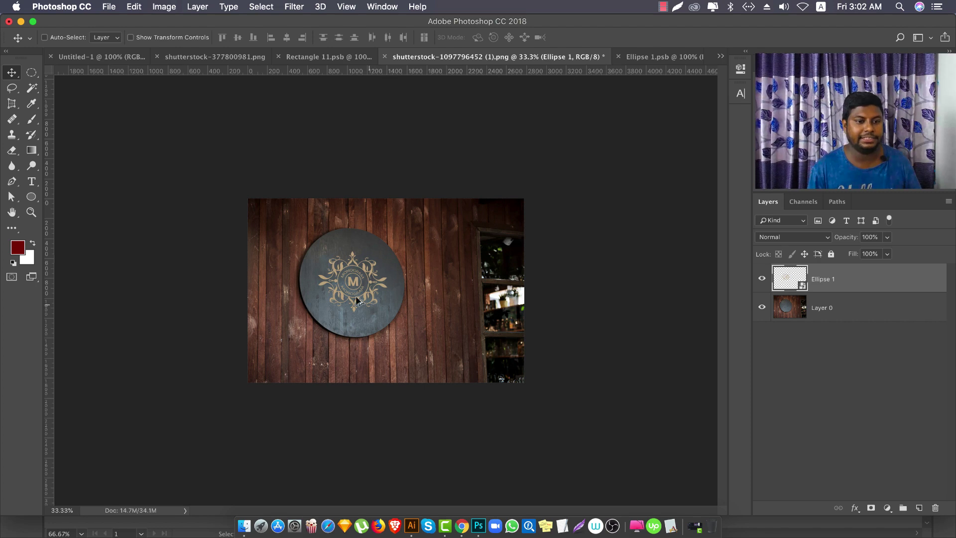
- Enlarge the monogram on the sign to about 117 × 122% and nudge it into place
key(super+plus)
key(super+plus)
key(super+plus)
key(super+t)
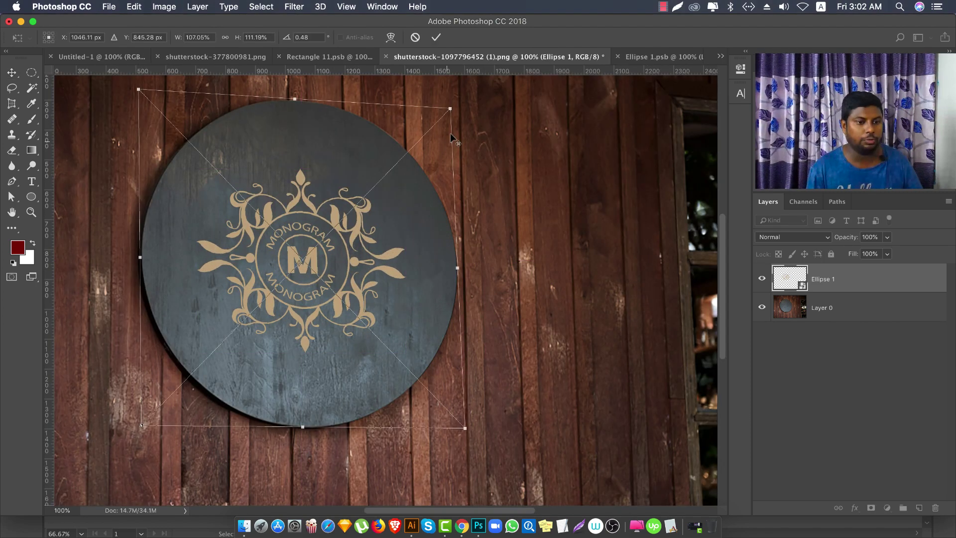
mouse_move(451, 135)
mouse_down()
mouse_move(473, 102)
mouse_move(466, 111)
mouse_up()
drag(348, 307, 355, 295)
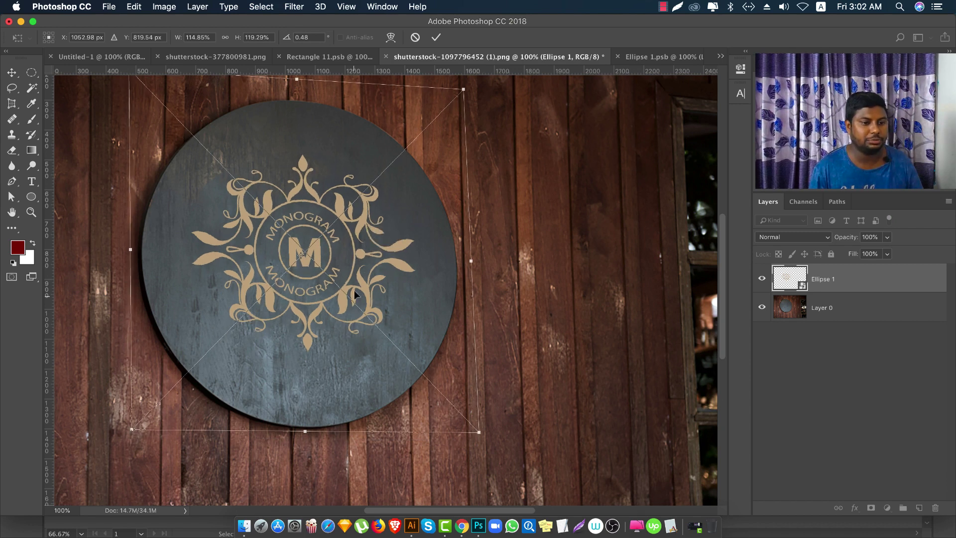
key(Return)
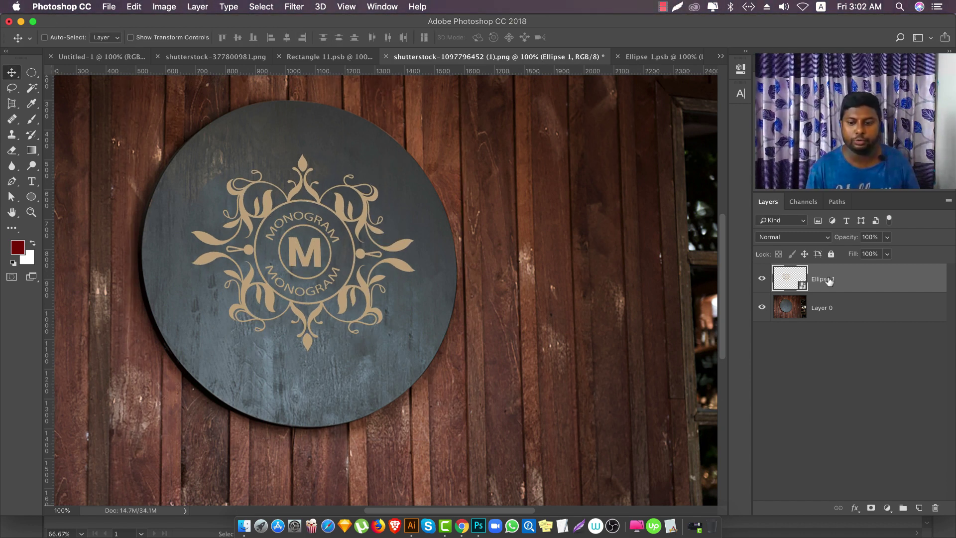
key(super+t)
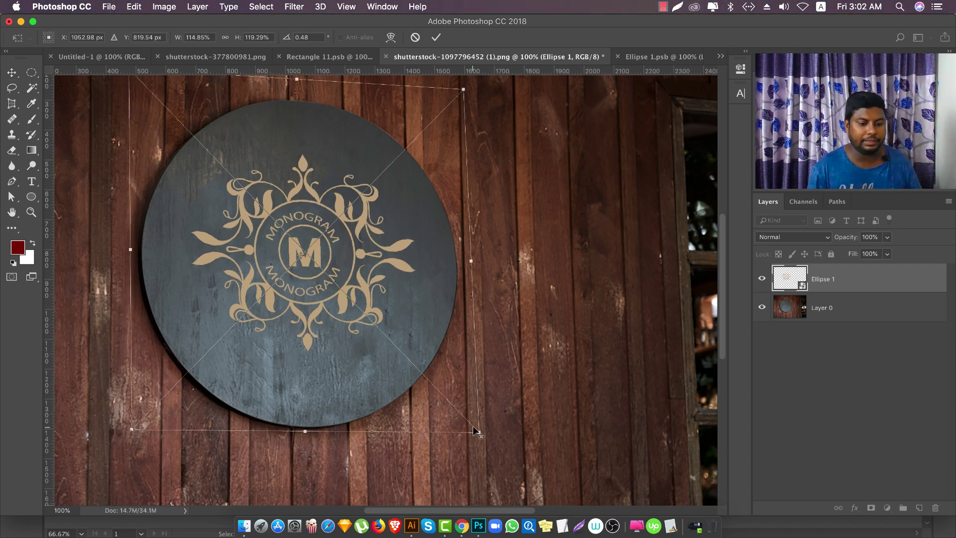
drag(482, 435, 481, 437)
drag(388, 243, 390, 244)
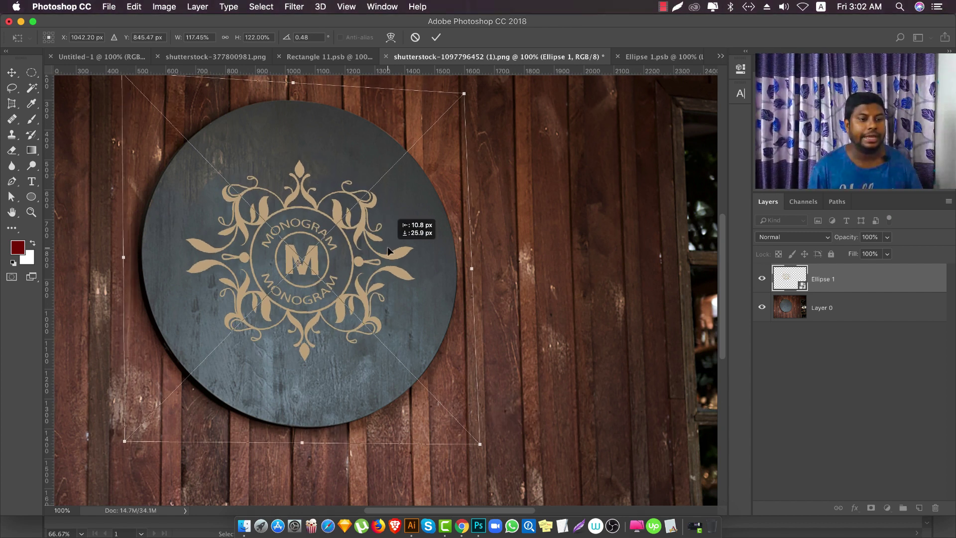
key(super+minus)
key(super+minus)
key(super+minus)
key(Return)
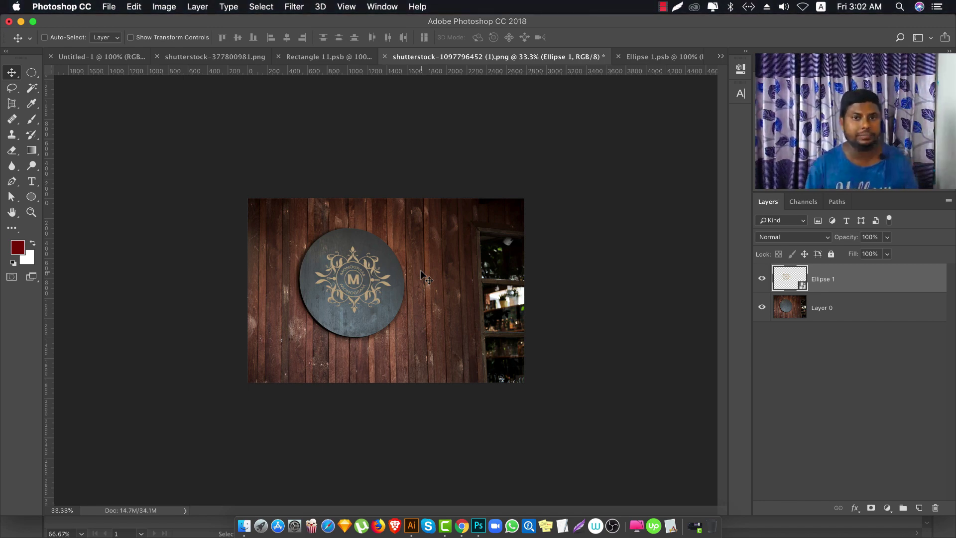
- Zoom in and pan to inspect the finished sign mockup, then zoom out and switch to Chrome
key(super+1)
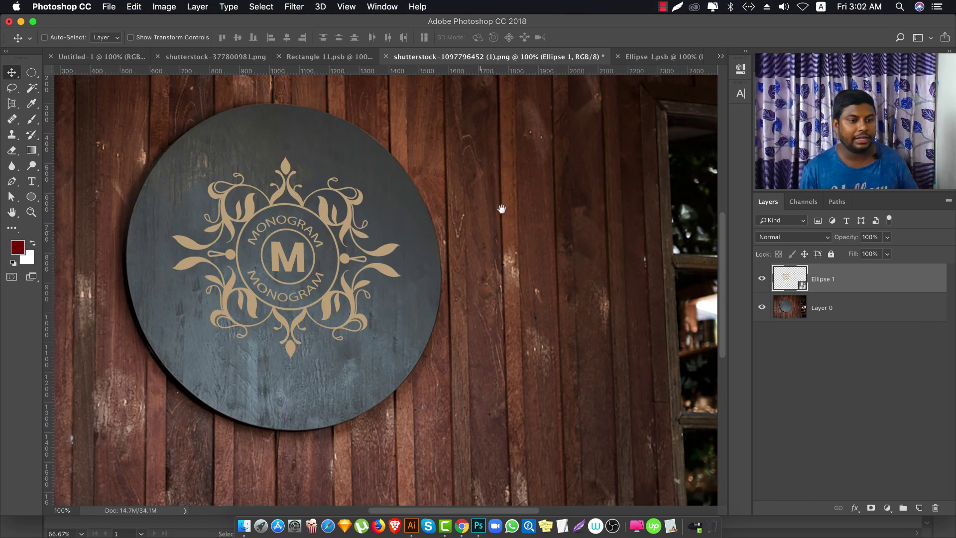
drag(499, 207, 541, 289)
scroll(541, 289, up, 3)
scroll(497, 342, down, 10)
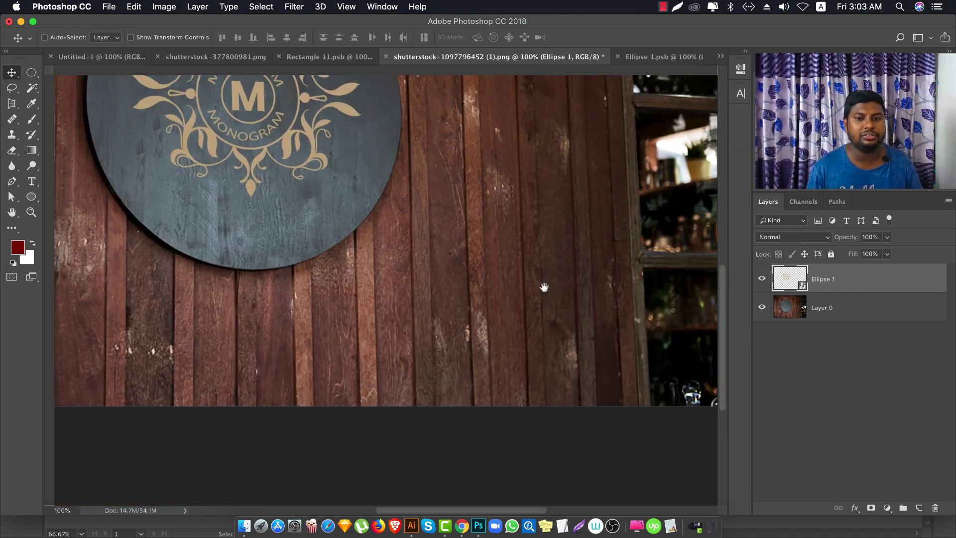
scroll(545, 284, up, 3)
key(super+minus)
key(super+minus)
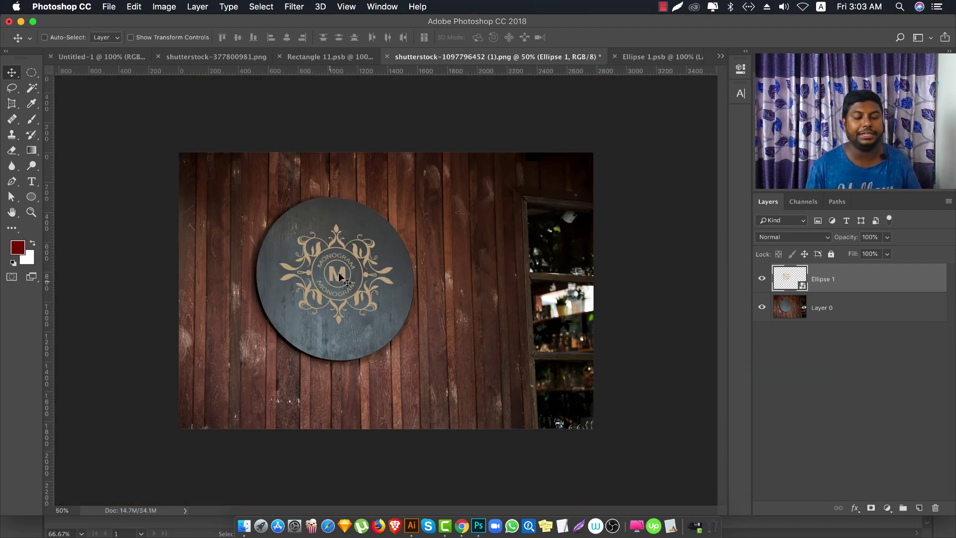
click(462, 526)
- Search Shutterstock for 'wooden wall mockup', copied from the sign photo's title
click(213, 28)
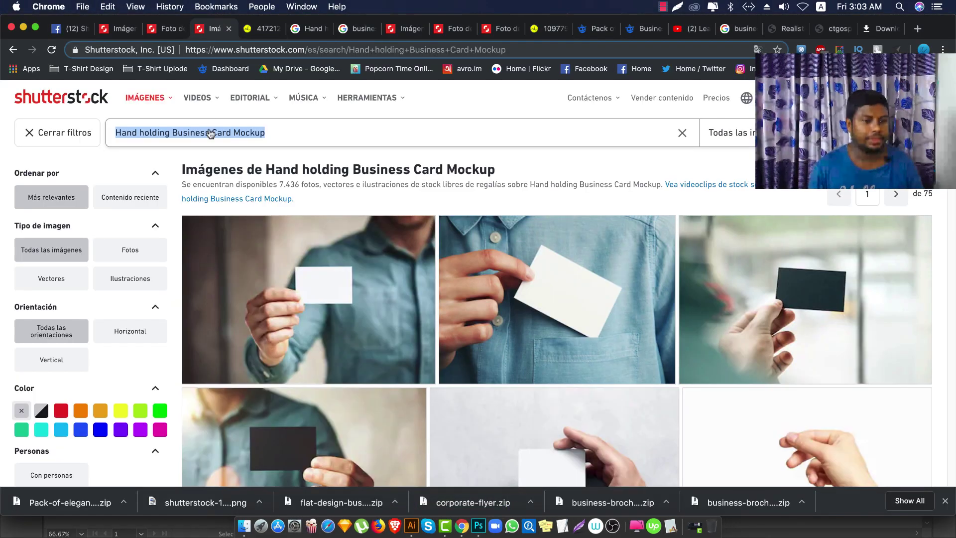
key(ctrl+Tab)
key(ctrl+Tab)
key(ctrl+Tab)
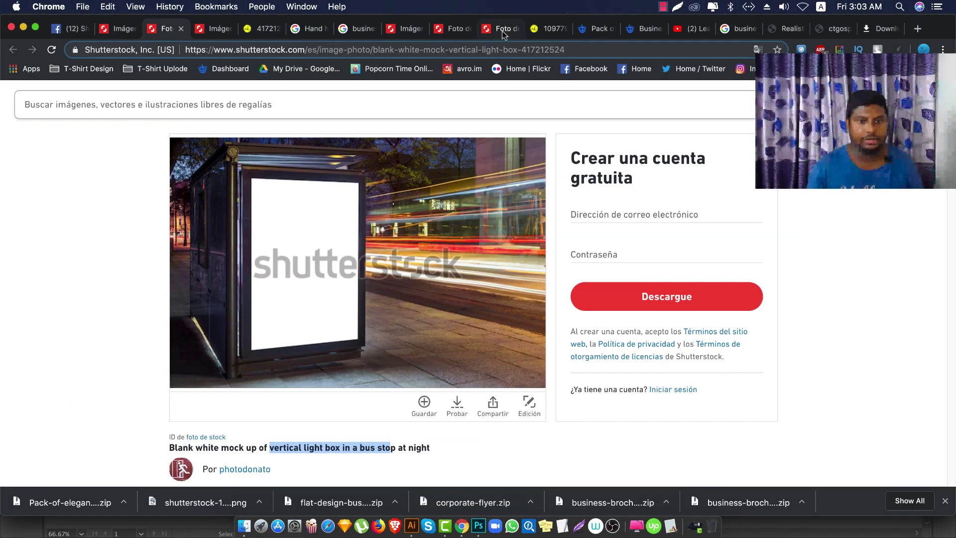
key(ctrl+Tab)
scroll(314, 299, down, 1)
scroll(222, 399, down, 3)
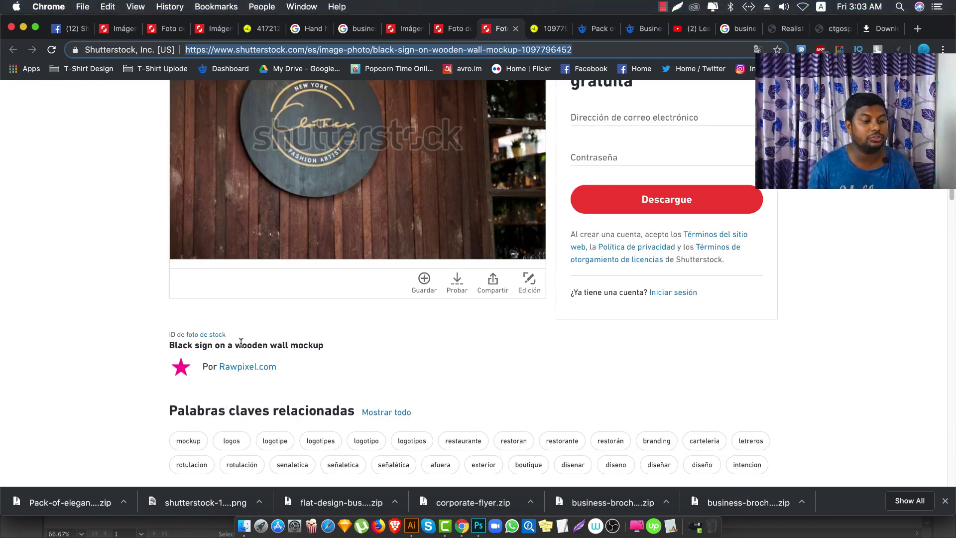
drag(235, 345, 342, 348)
key(ctrl+c)
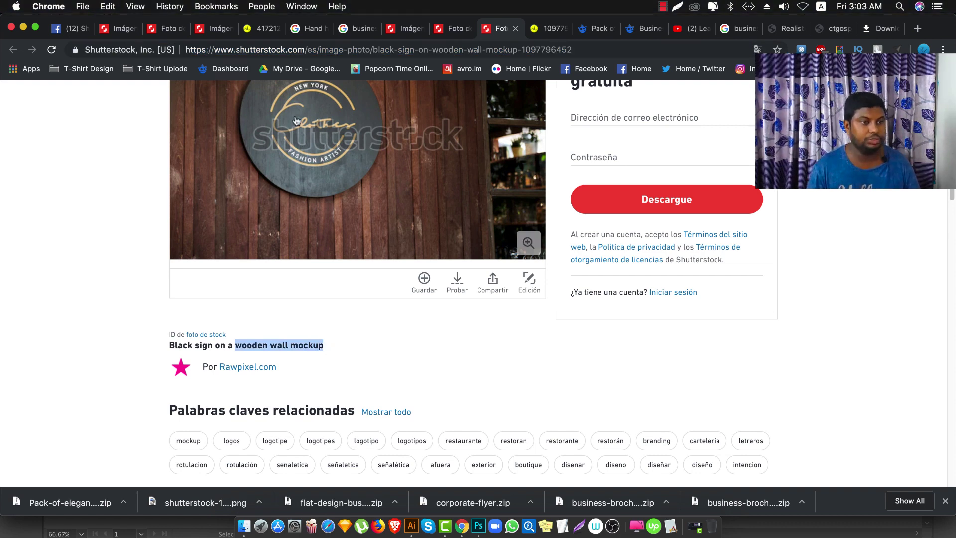
scroll(337, 349, up, 4)
click(269, 131)
key(ctrl+v)
key(Return)
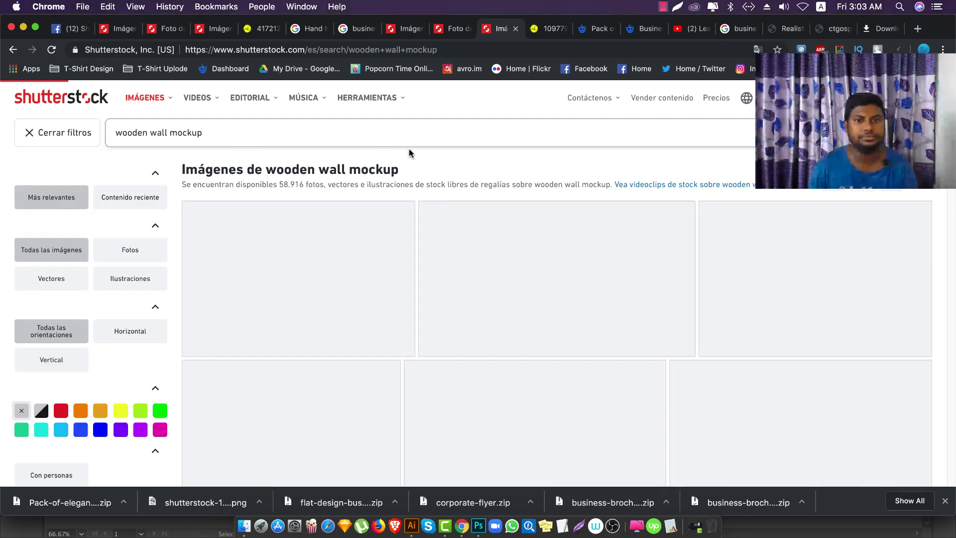
- Open the empty exhibition-hall wall result in a new tab
scroll(573, 278, down, 2)
scroll(772, 279, down, 2)
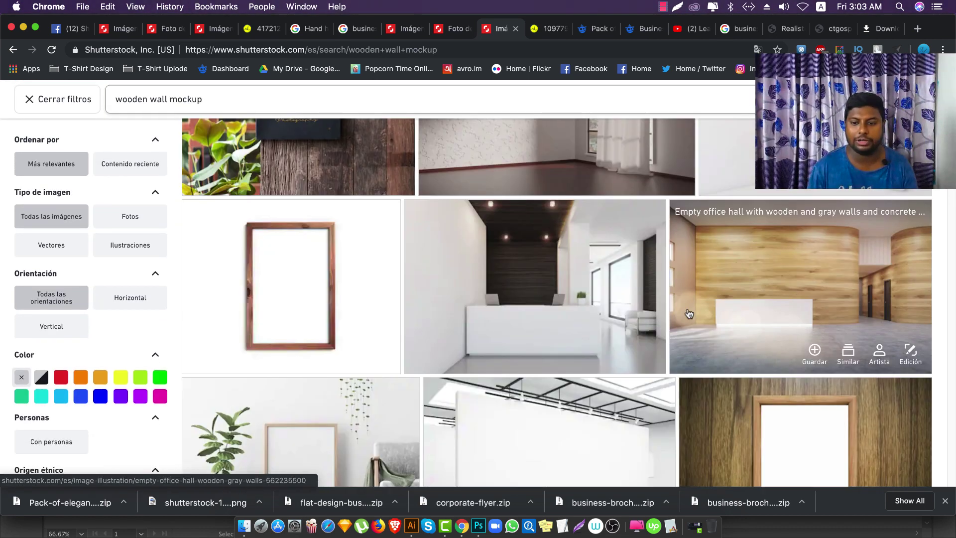
scroll(745, 264, down, 2)
scroll(746, 264, up, 3)
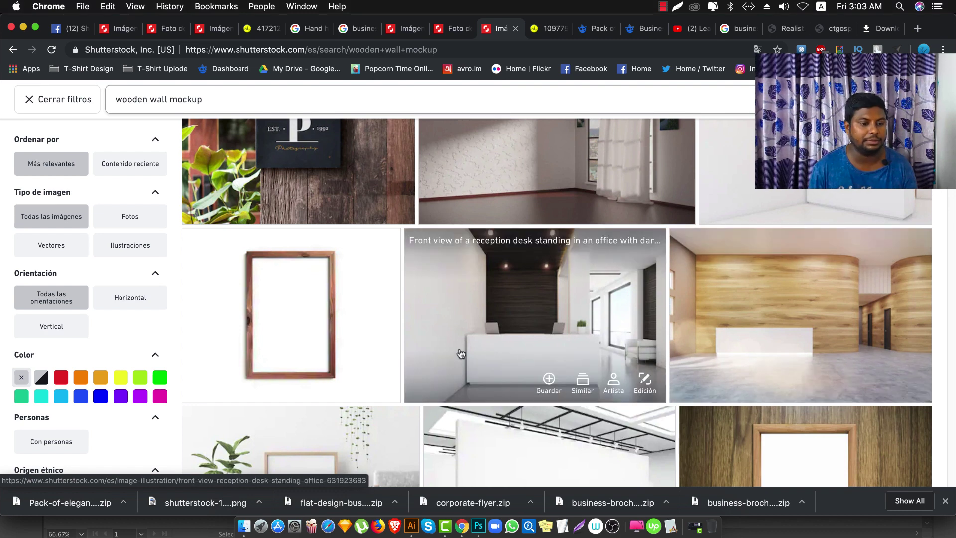
scroll(461, 353, down, 5)
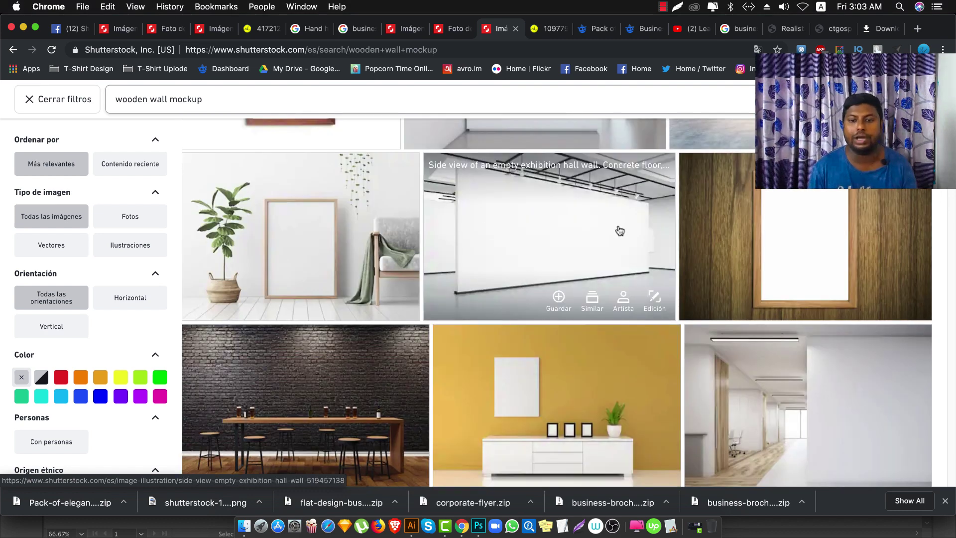
super+click(535, 224)
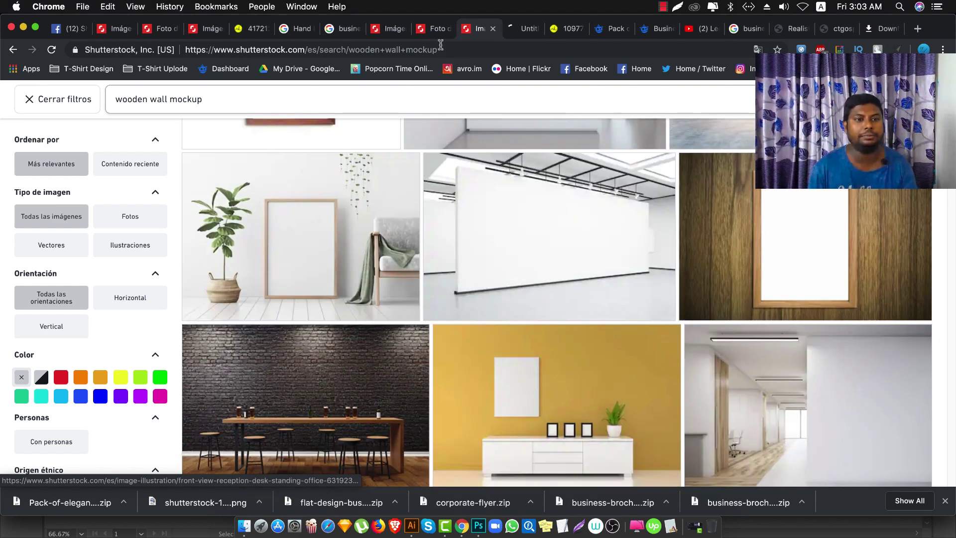
click(516, 28)
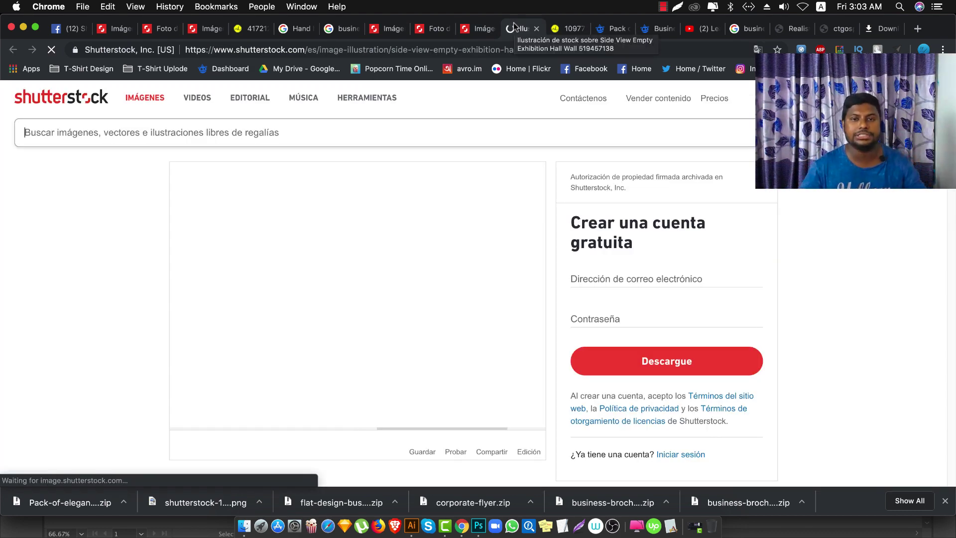
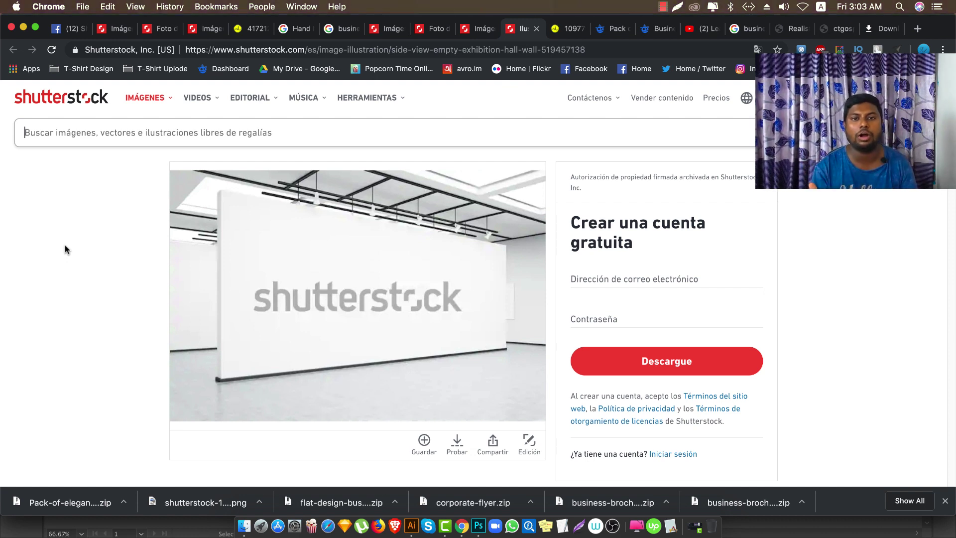
- Return to the 'wooden wall mockup' results and browse down to the bedroom and conference-room mockups
click(464, 31)
scroll(279, 249, down, 3)
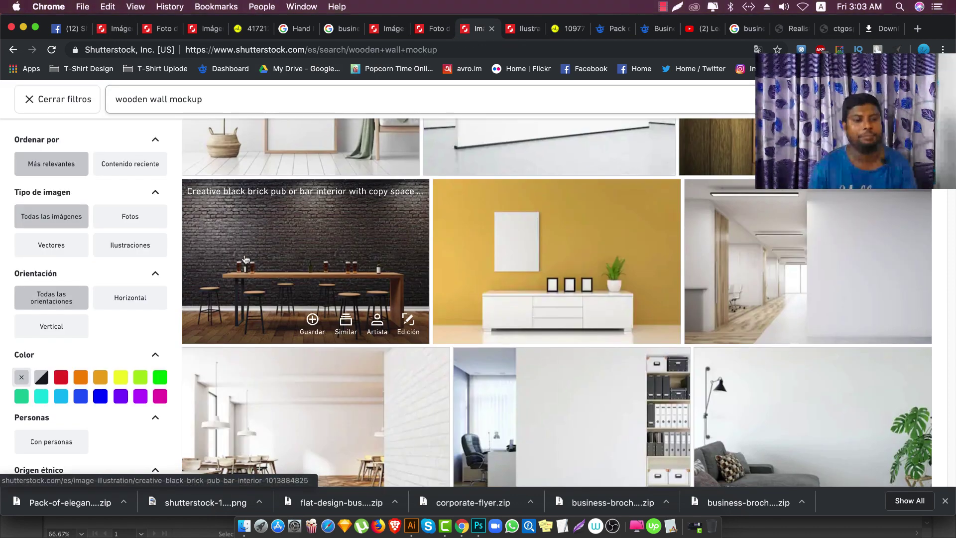
scroll(265, 243, down, 2)
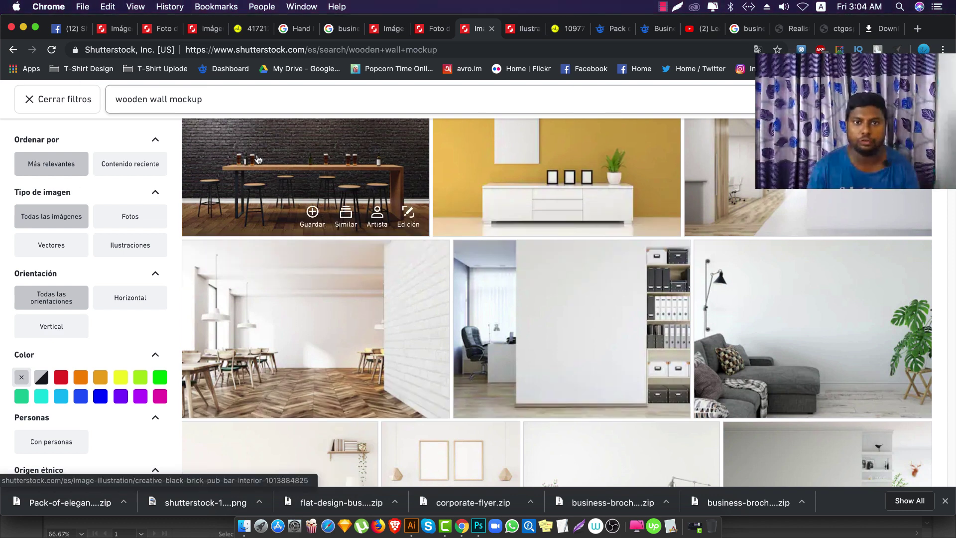
scroll(528, 281, down, 1)
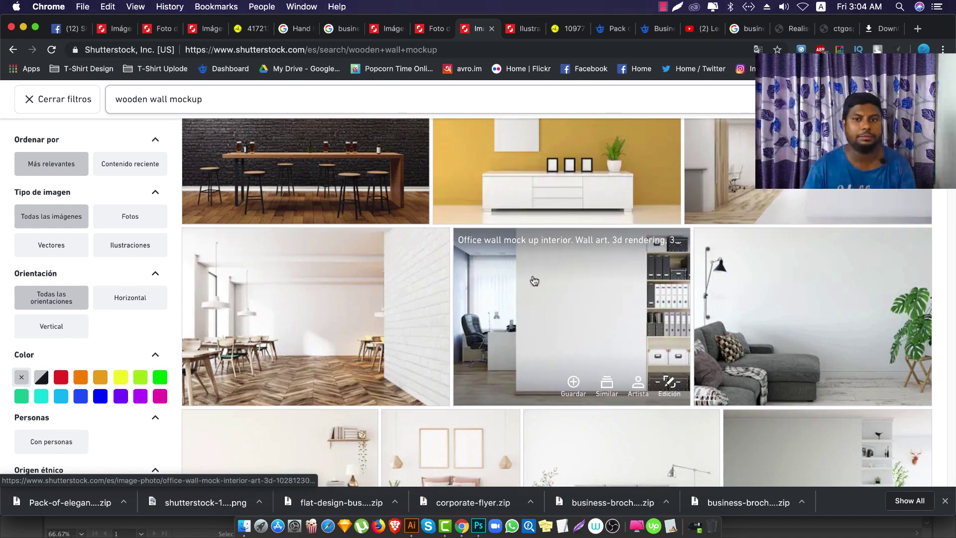
scroll(533, 282, down, 3)
scroll(523, 289, down, 2)
scroll(473, 299, down, 3)
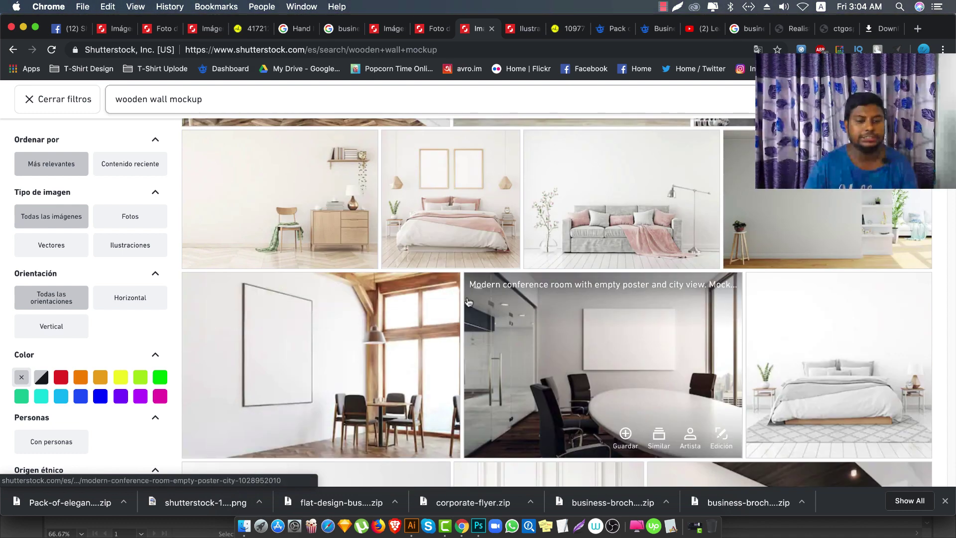
scroll(476, 301, down, 2)
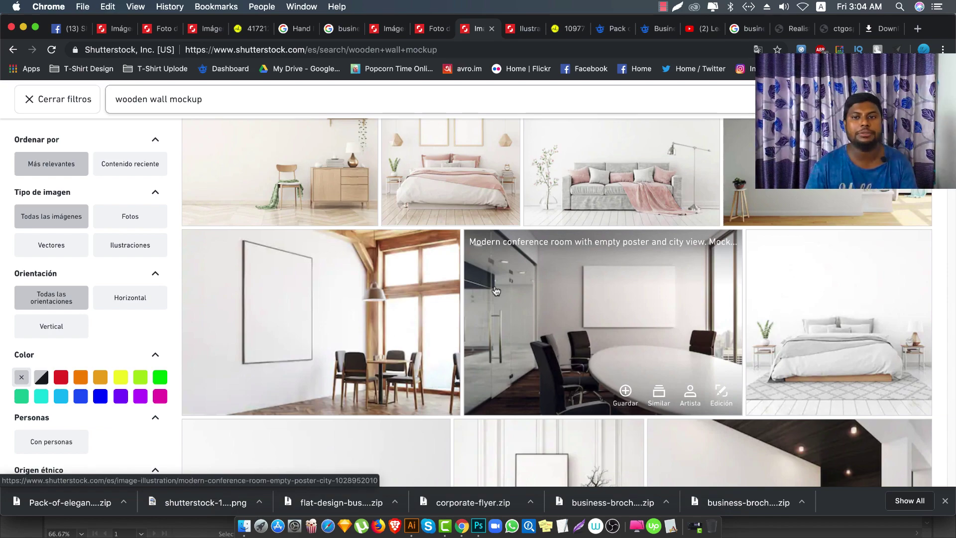